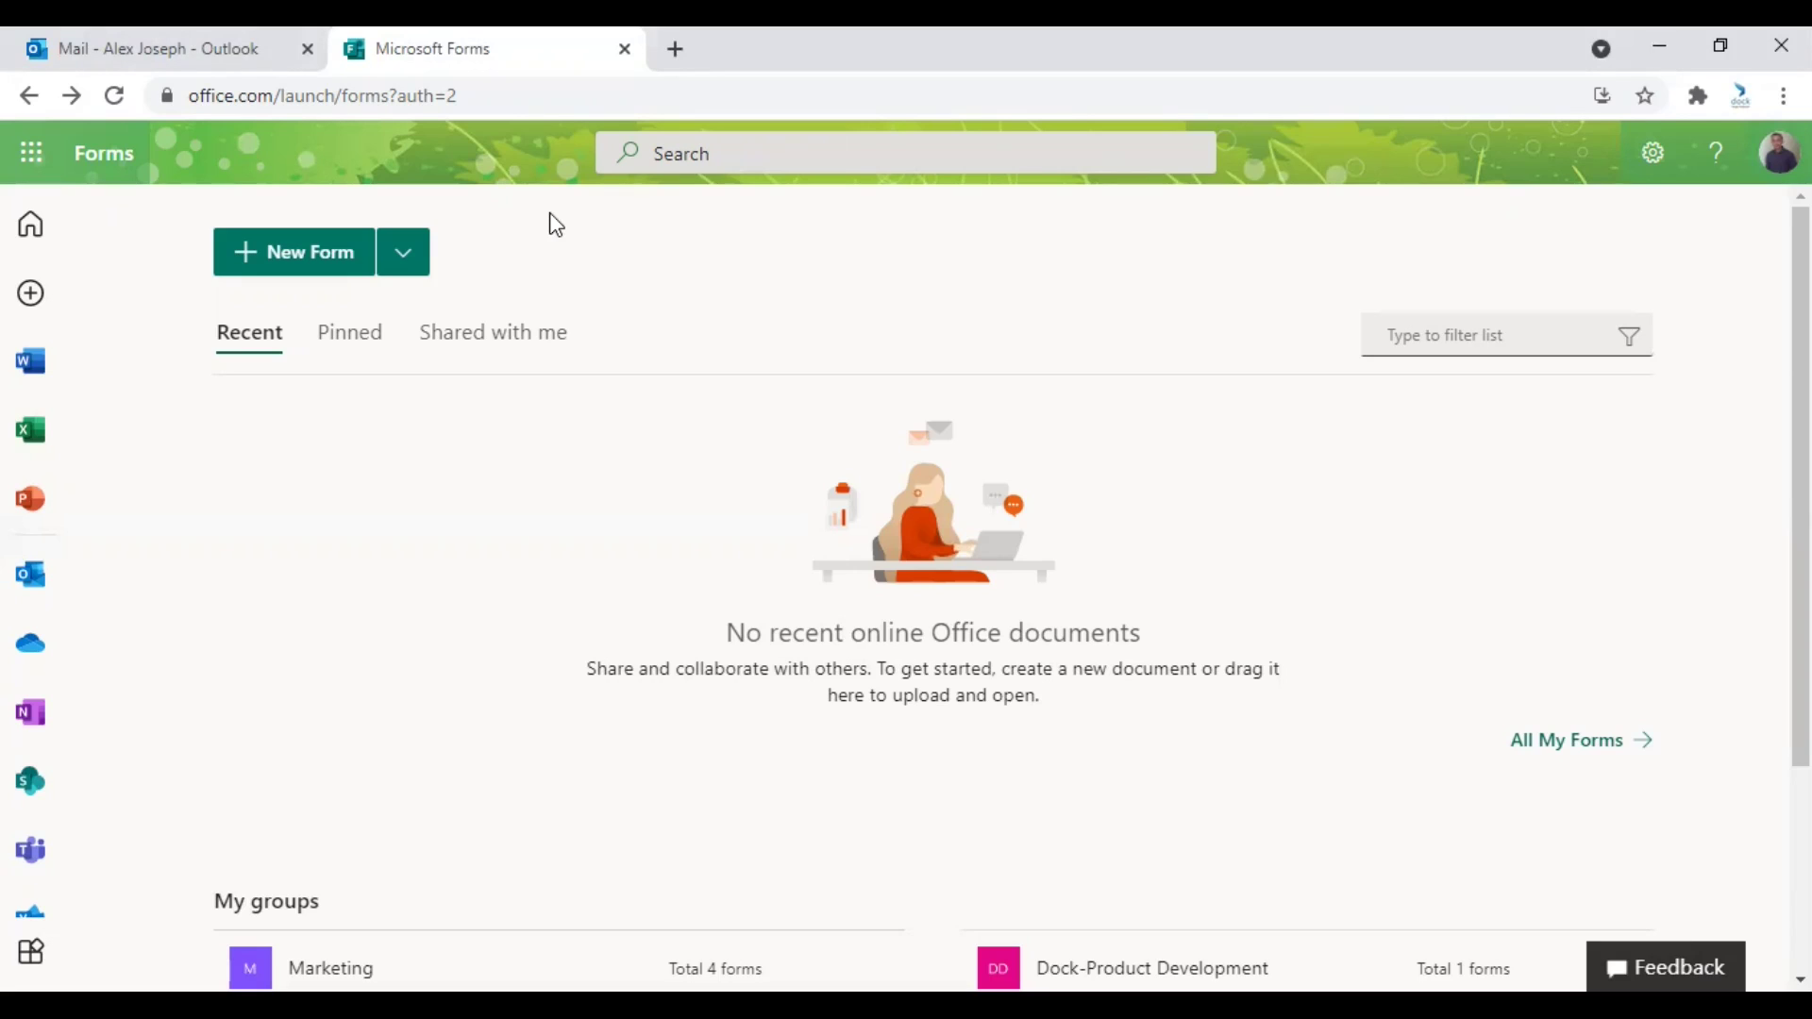
- Launch Forms from the app launcher's All apps list to begin a new form
click(33, 156)
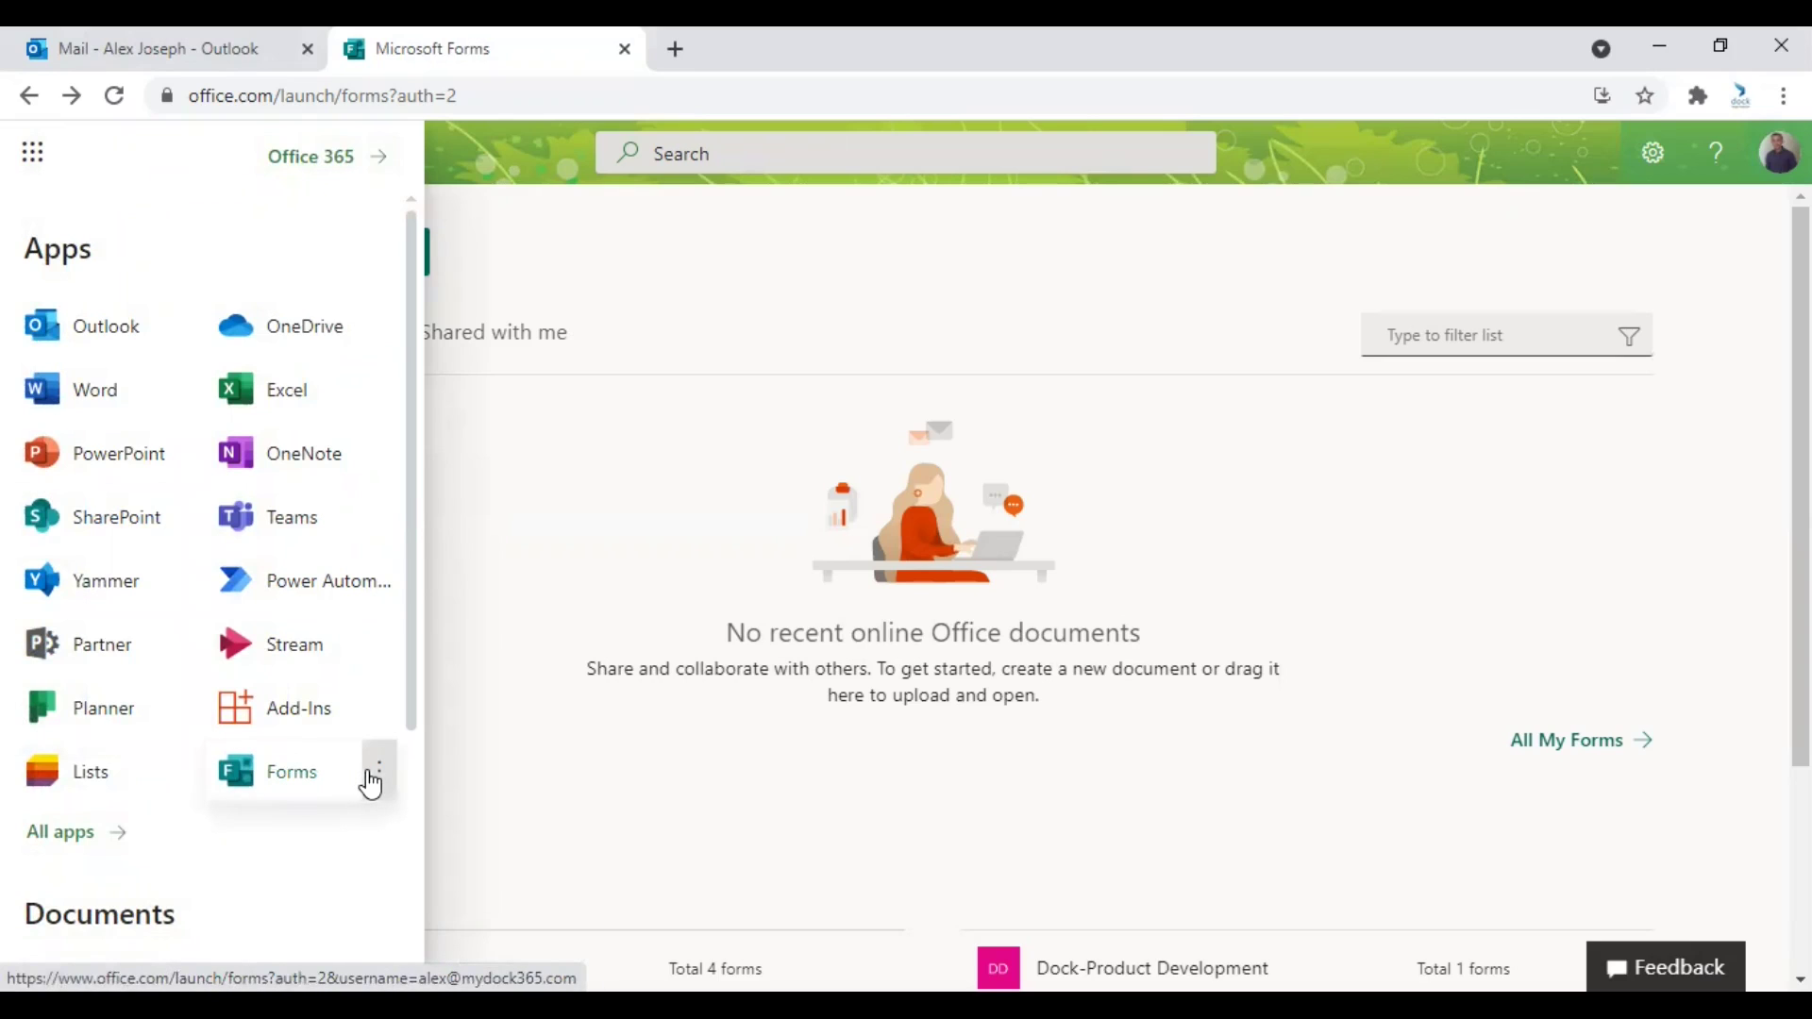
click(81, 843)
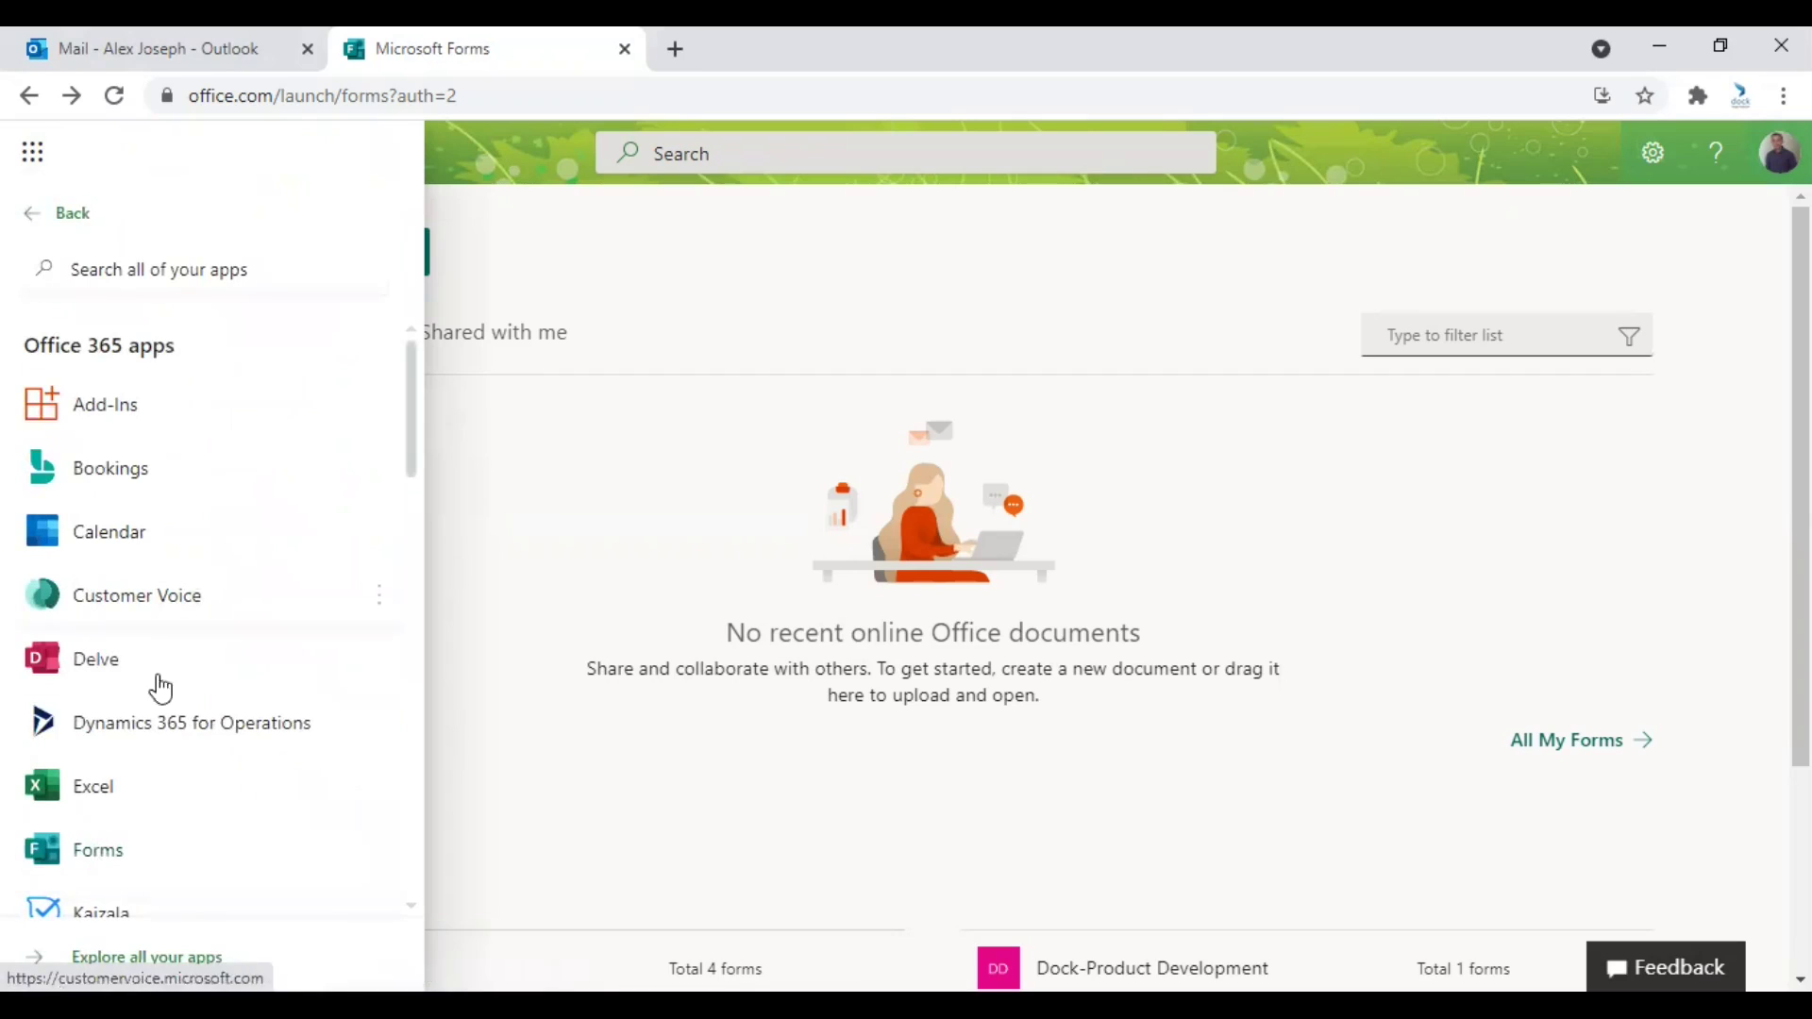
click(104, 853)
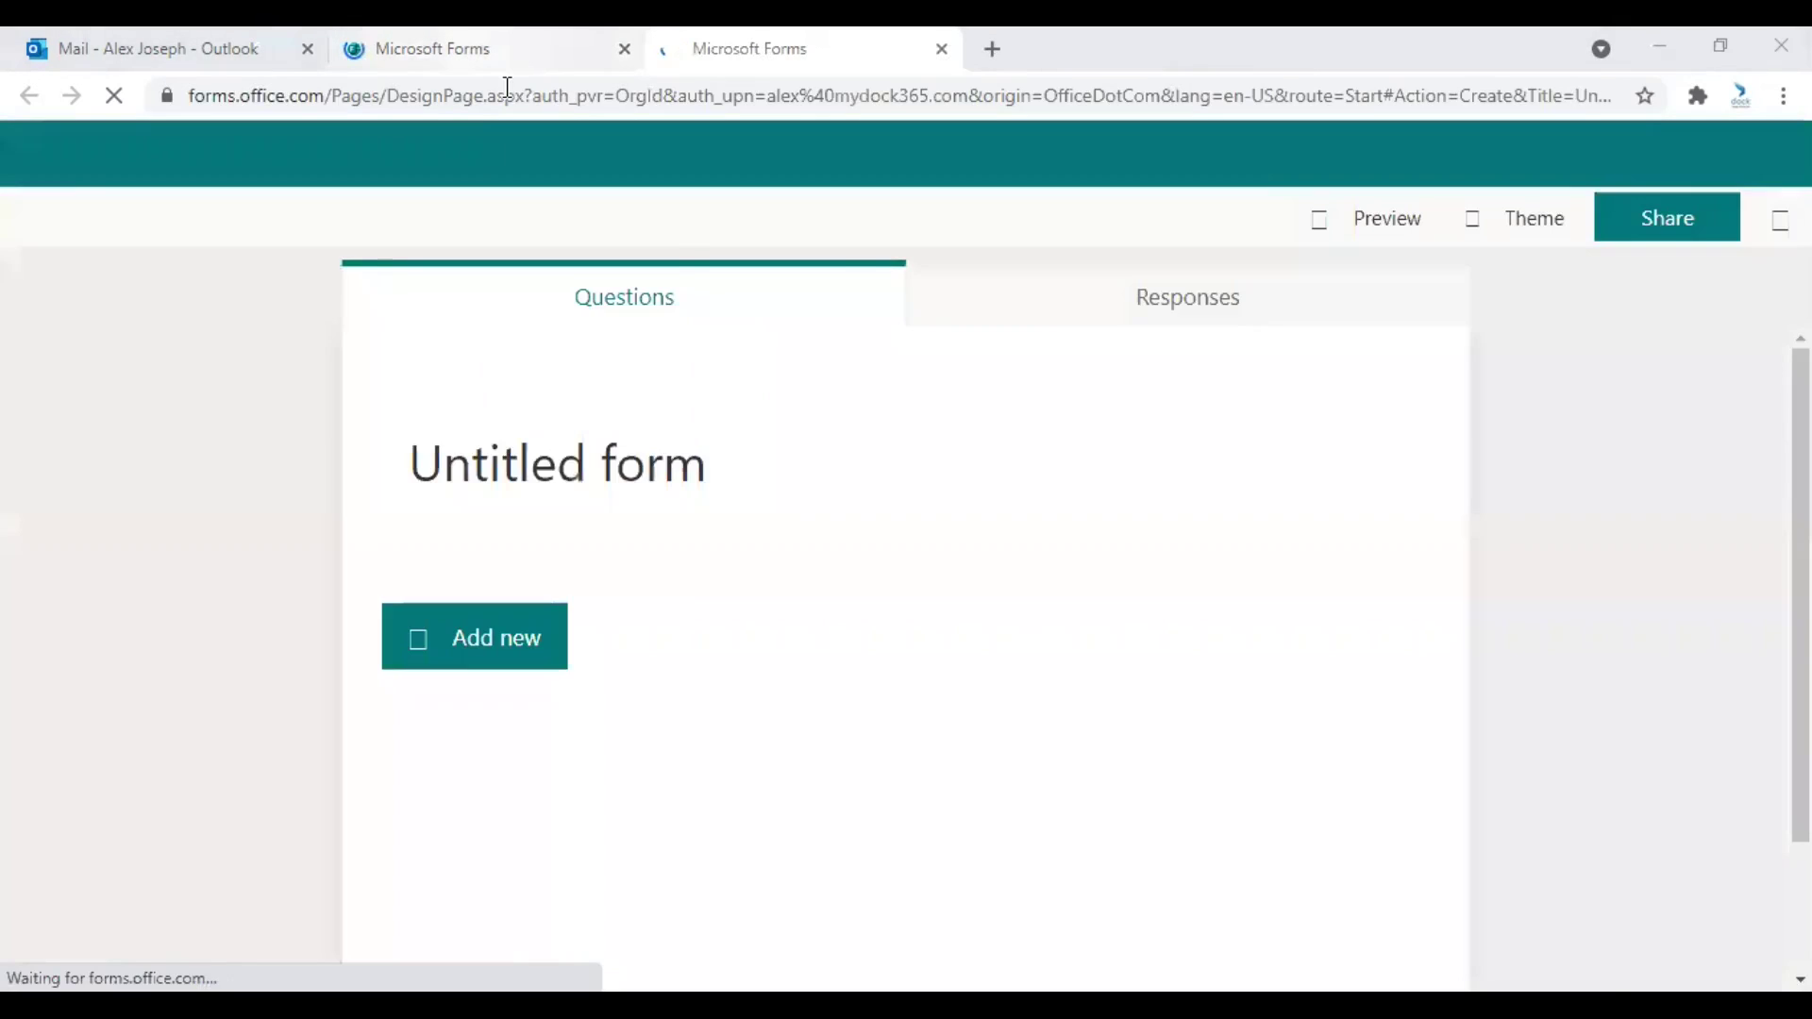
- Check the New Form dropdown on the Forms home page, then switch to the Untitled form tab
click(491, 49)
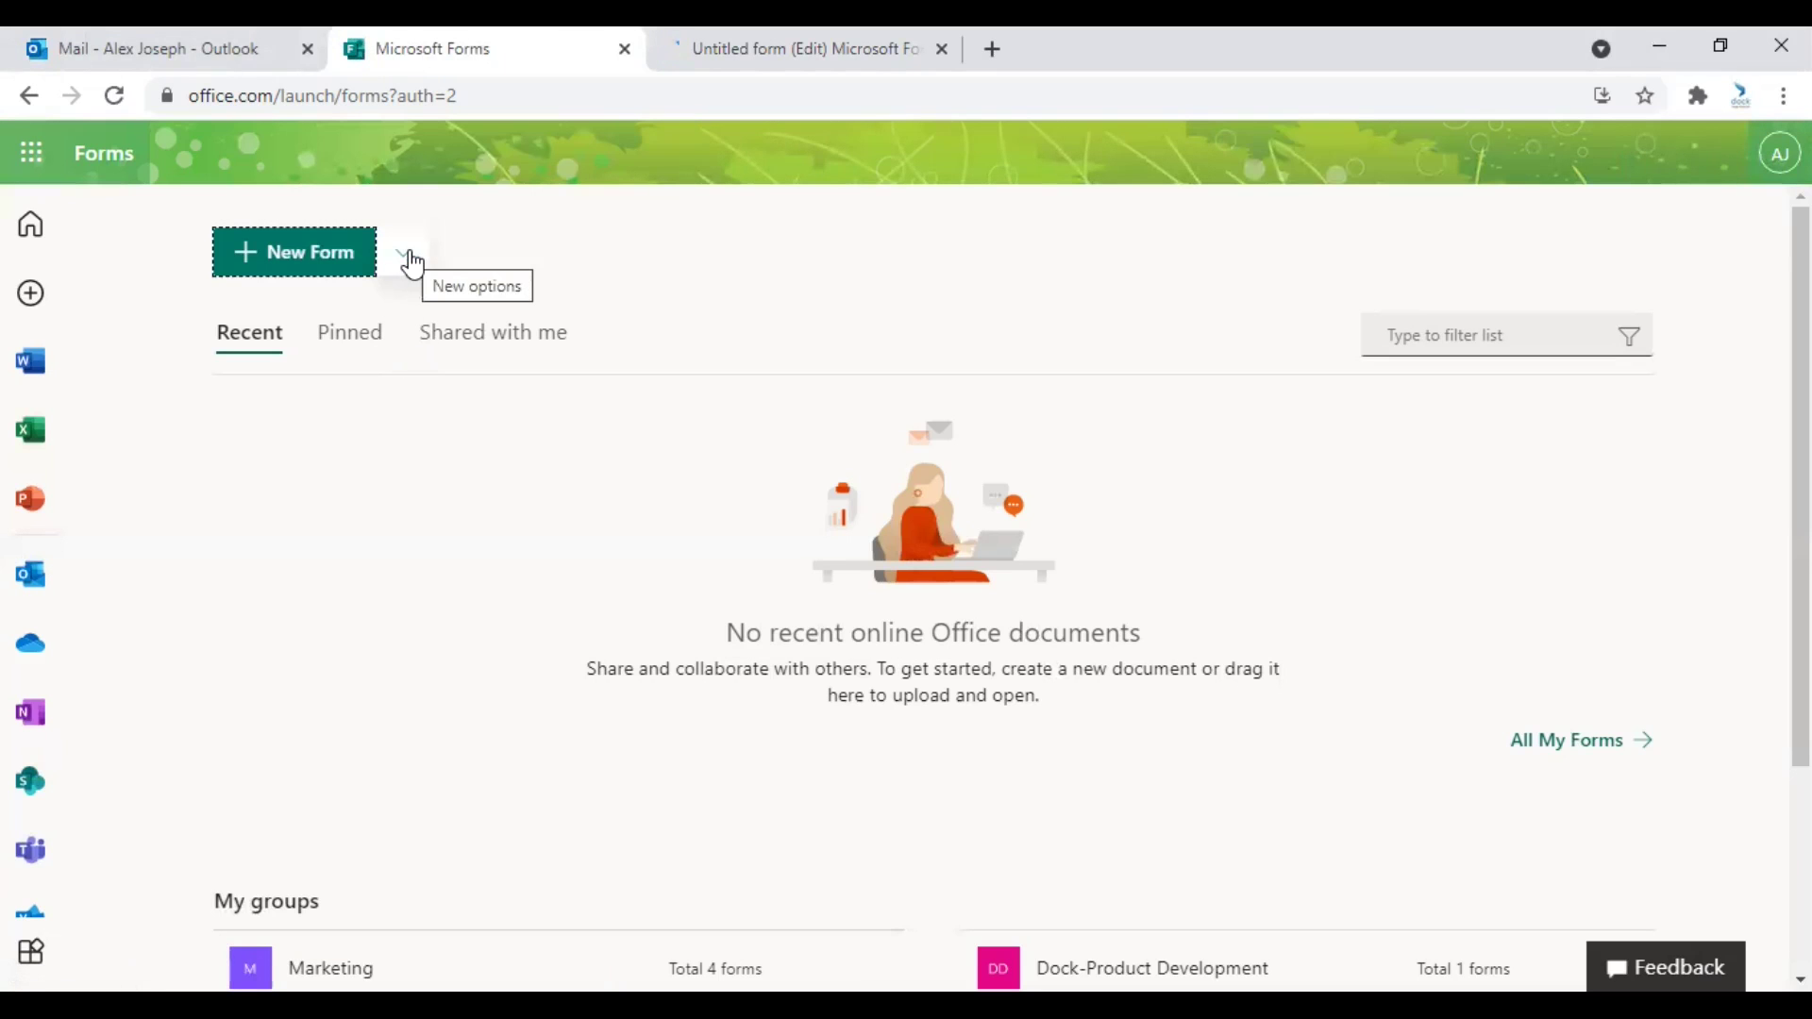
click(411, 264)
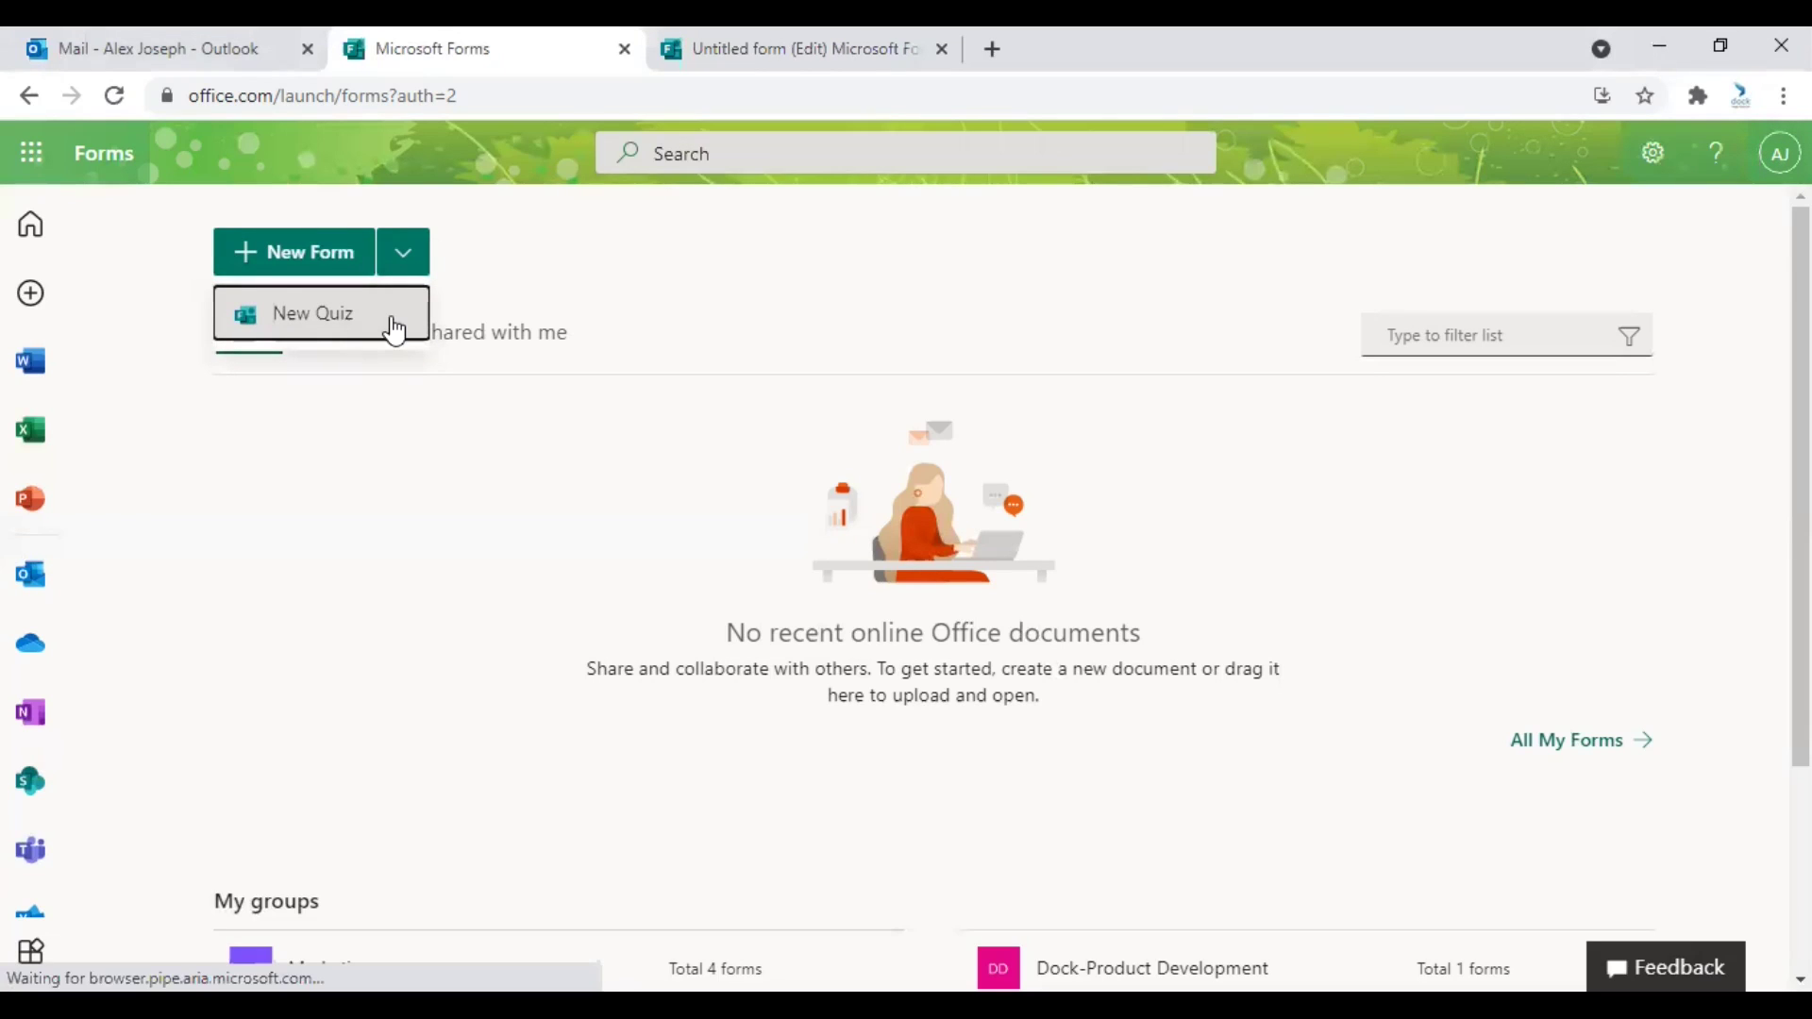
key(ctrl+Tab)
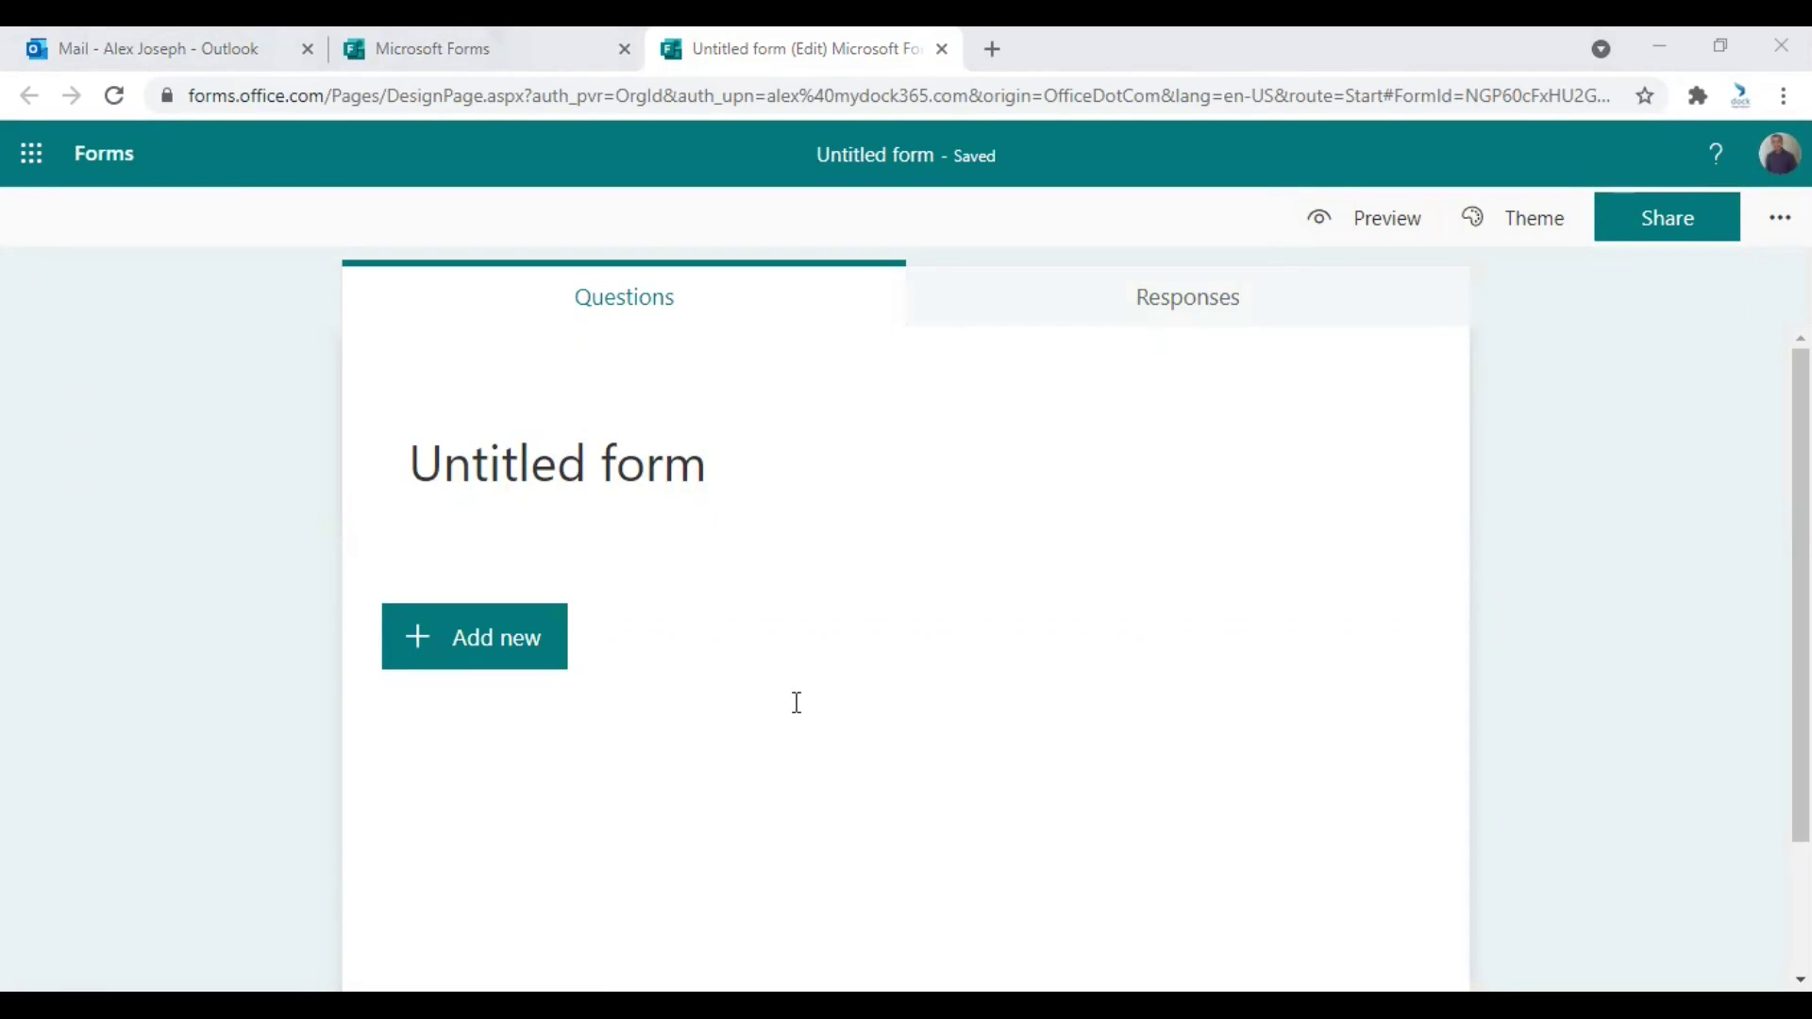
- Title the form 'Marketing Strategy Review - Survey'
click(601, 458)
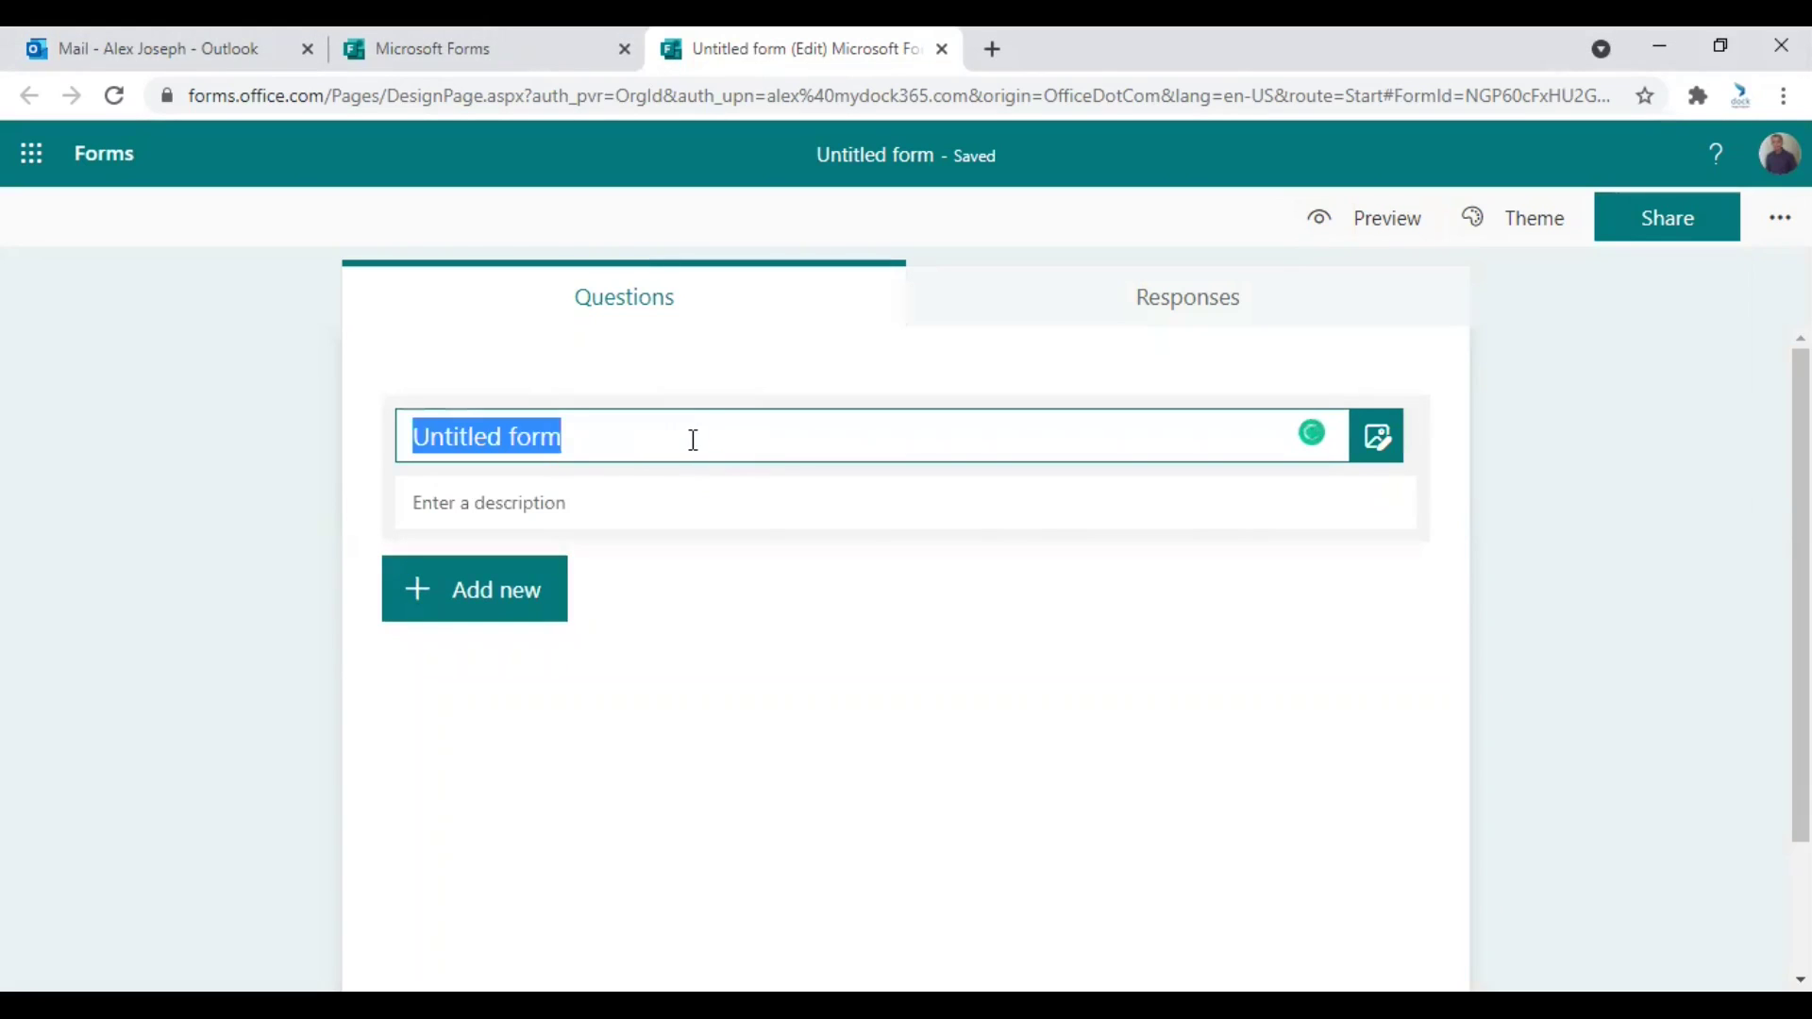
text(Marketing Strategy Review)
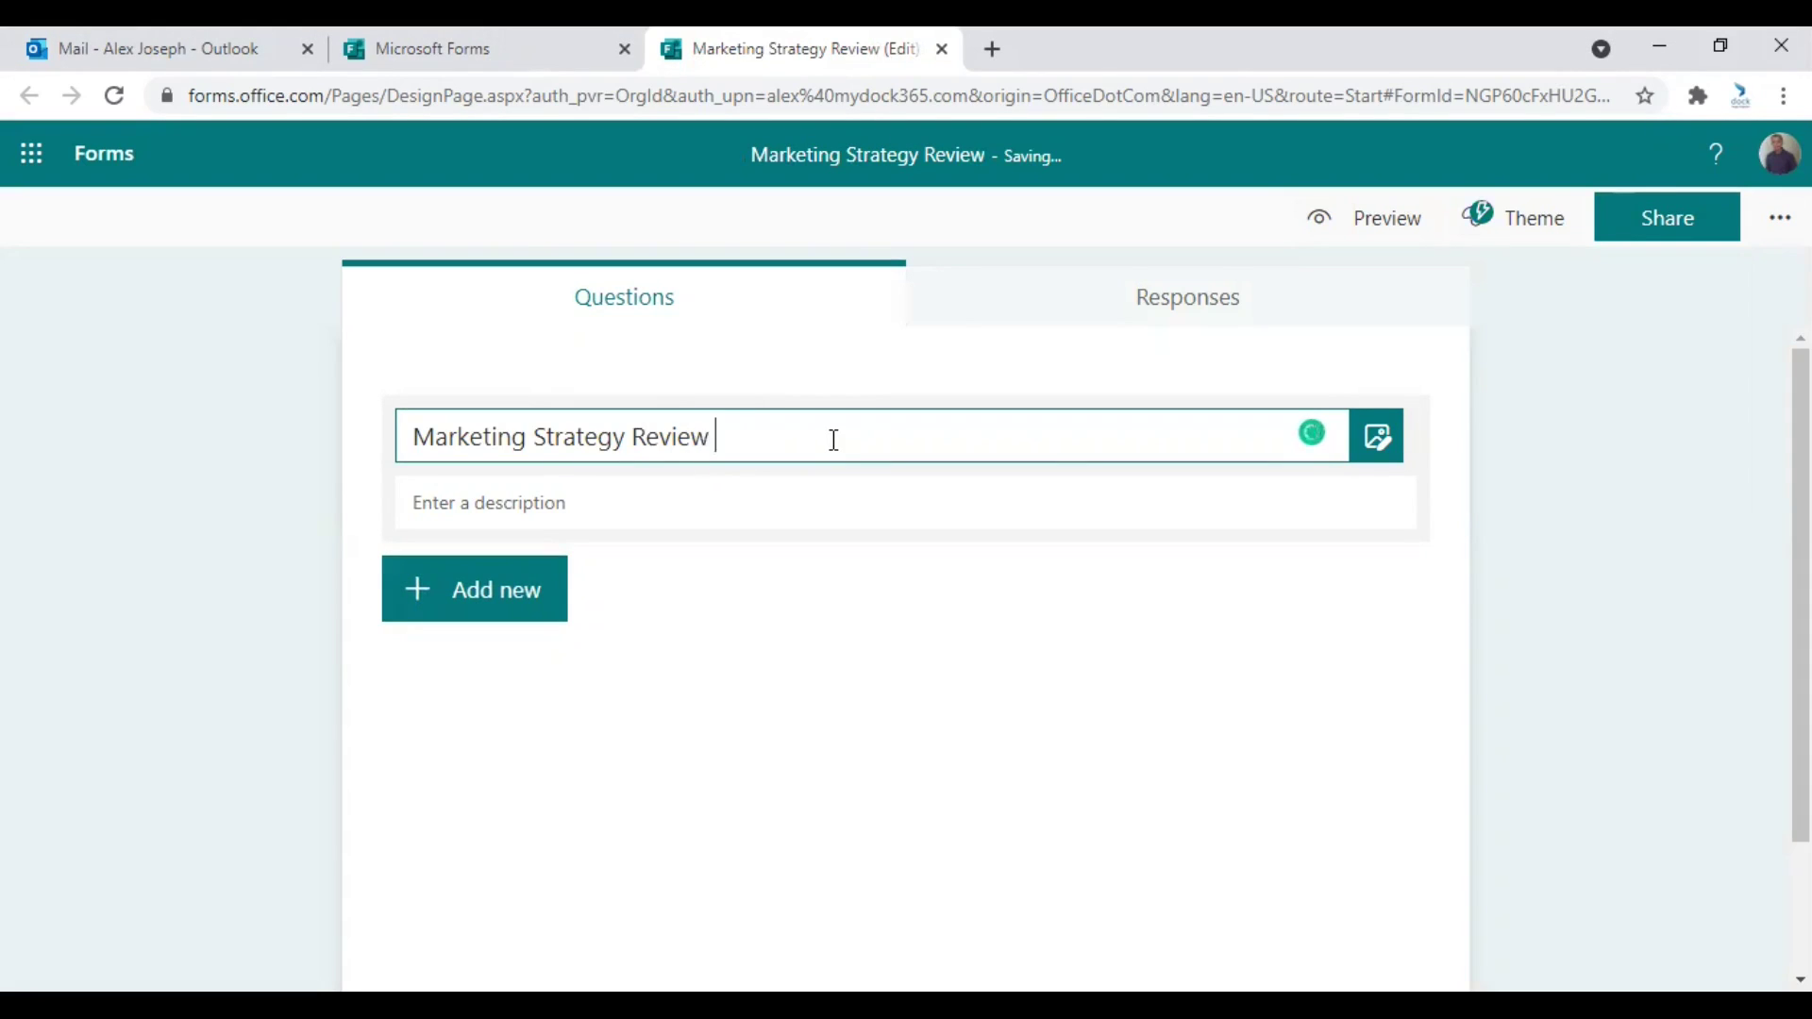
text(- Su)
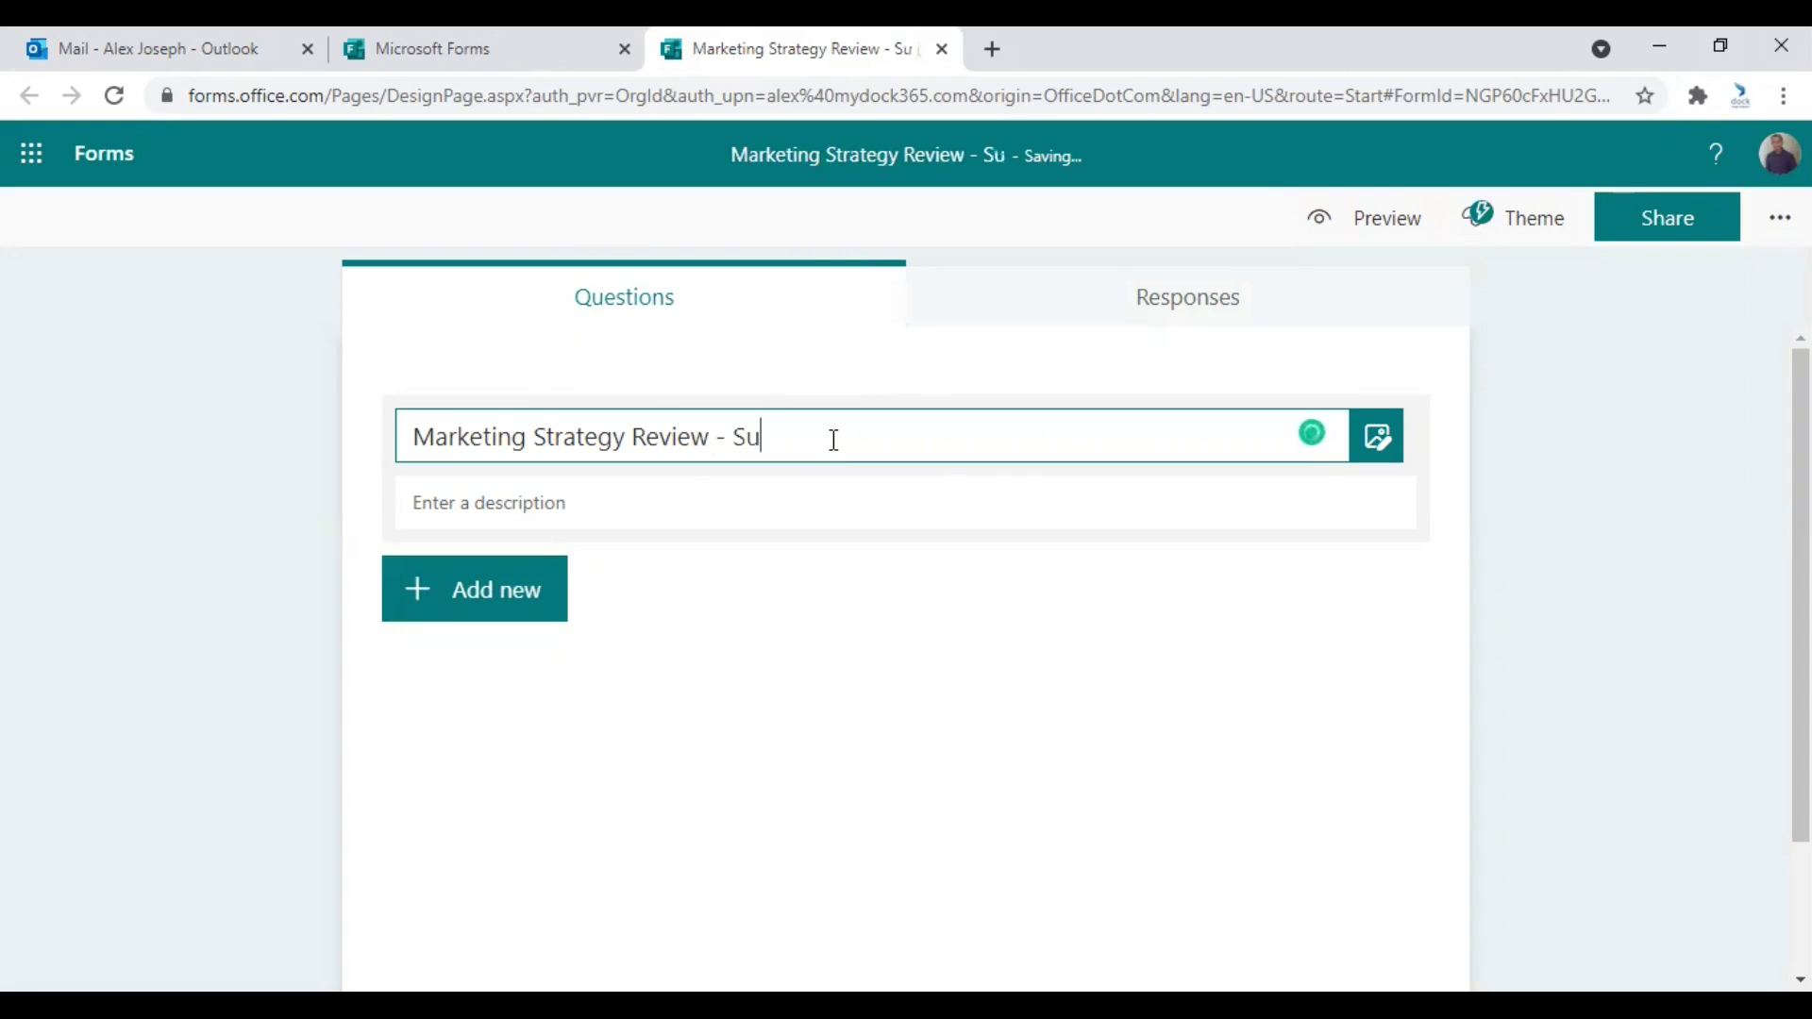
text(rvey)
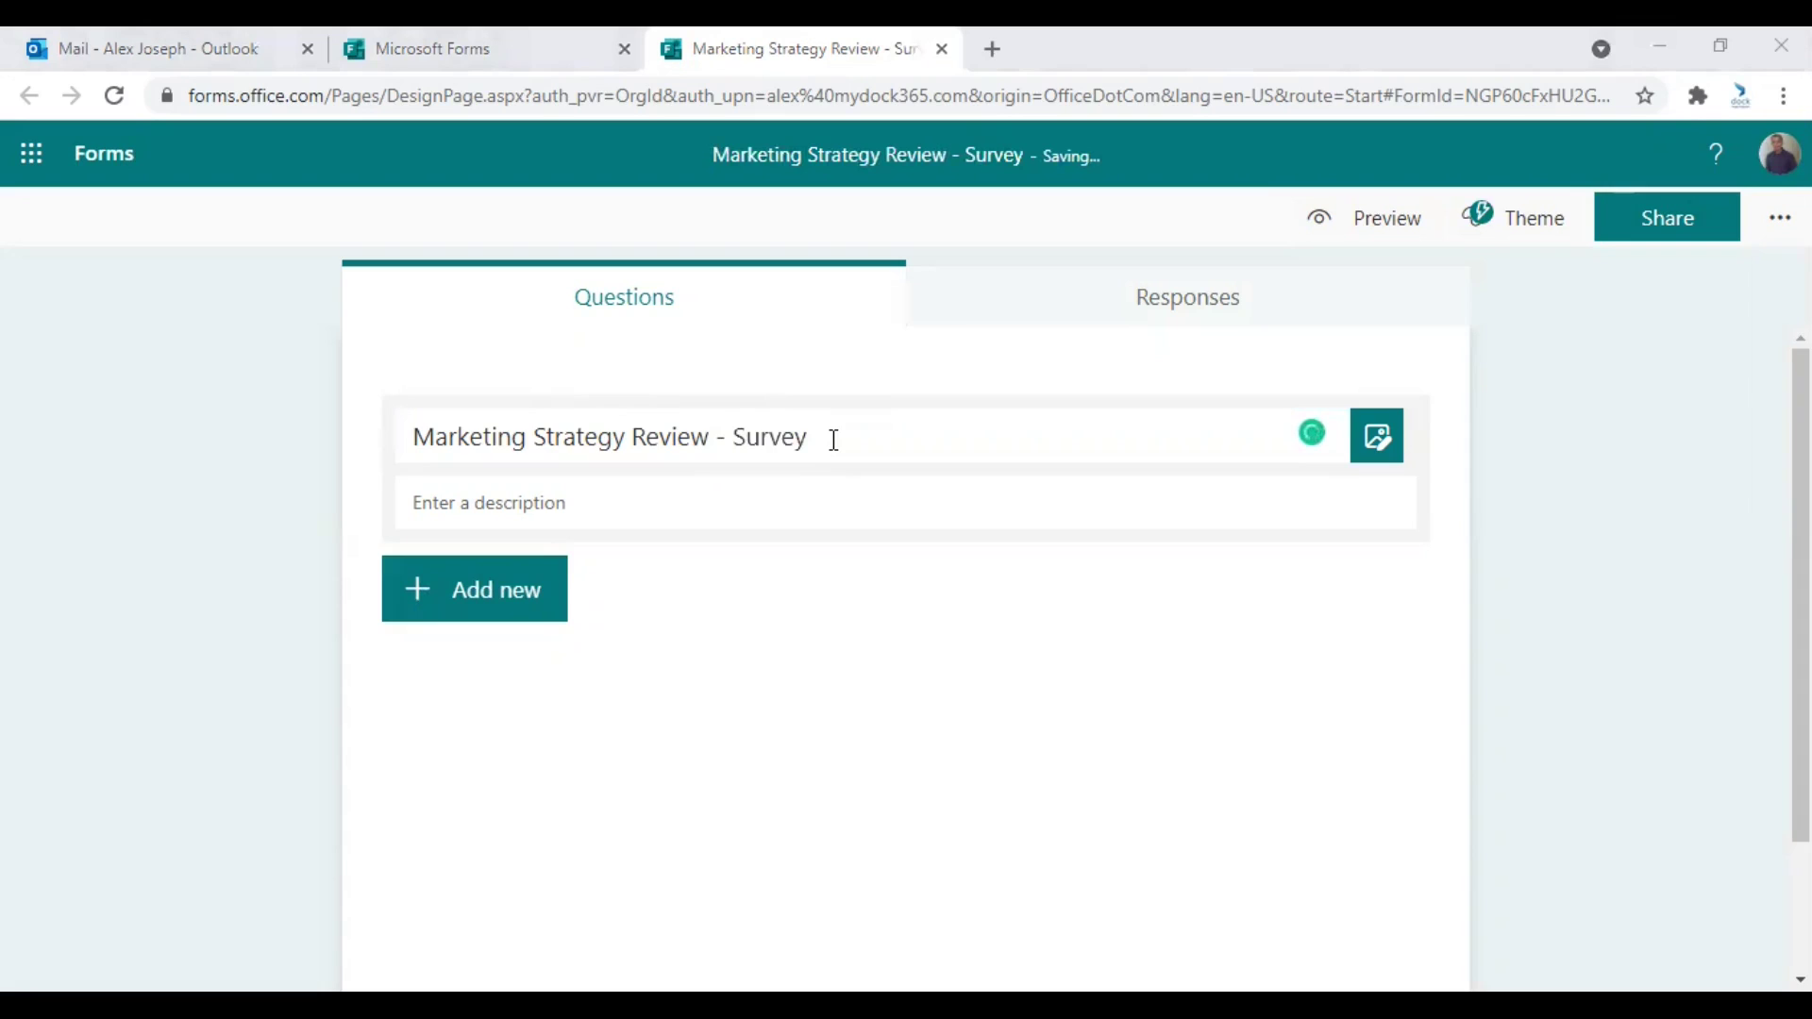
- Add the description 'Survey about Marketing Strategy.' and bring up the header image picker
click(612, 501)
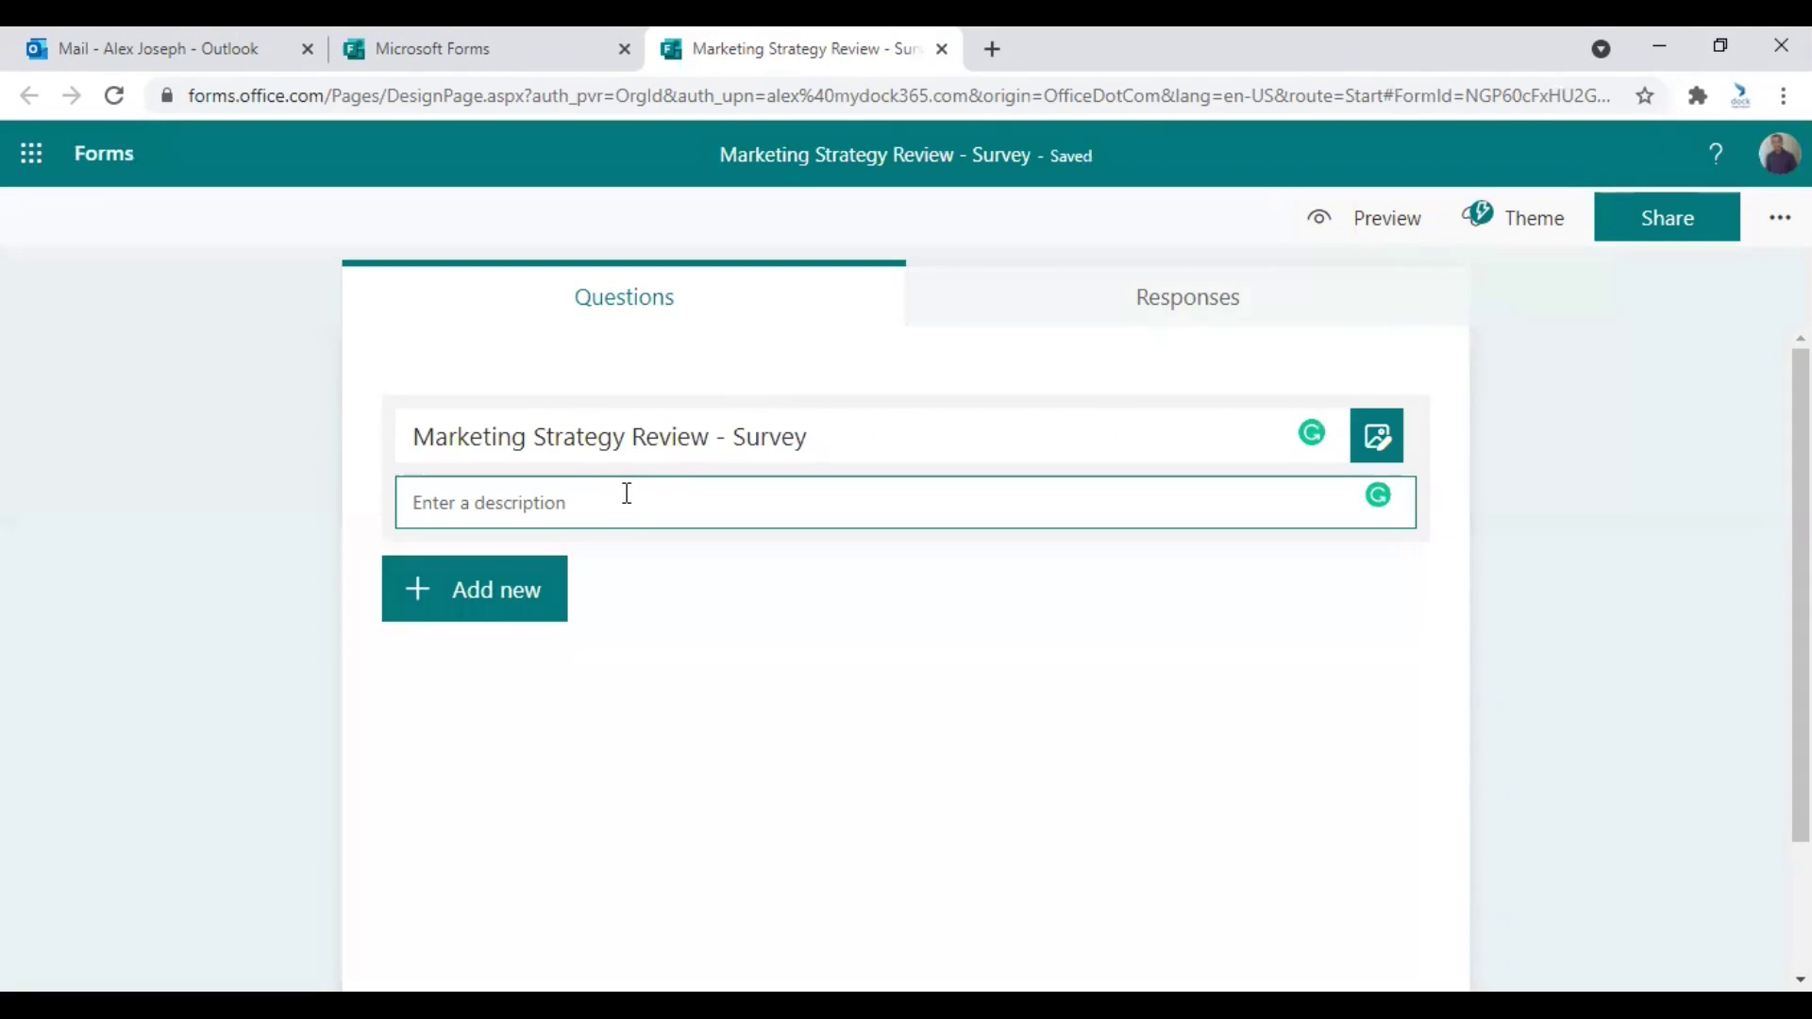
text(Survey about Marketing Strategy.)
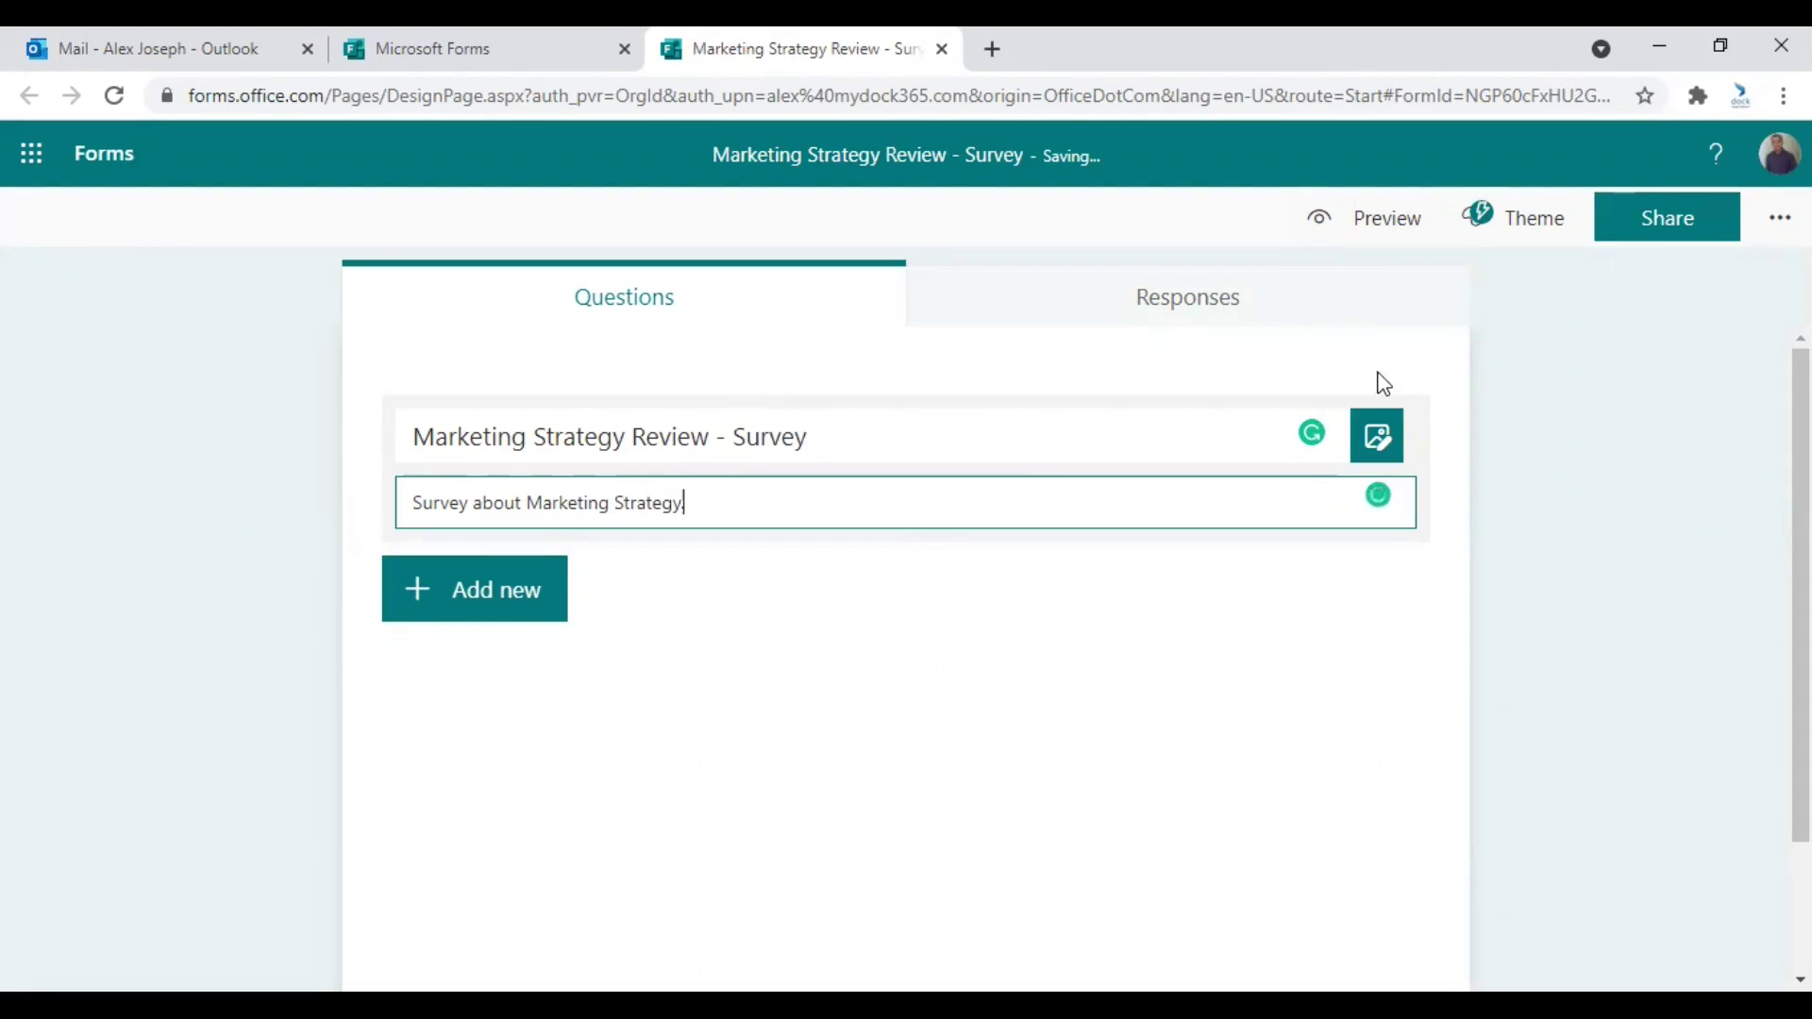
click(1378, 440)
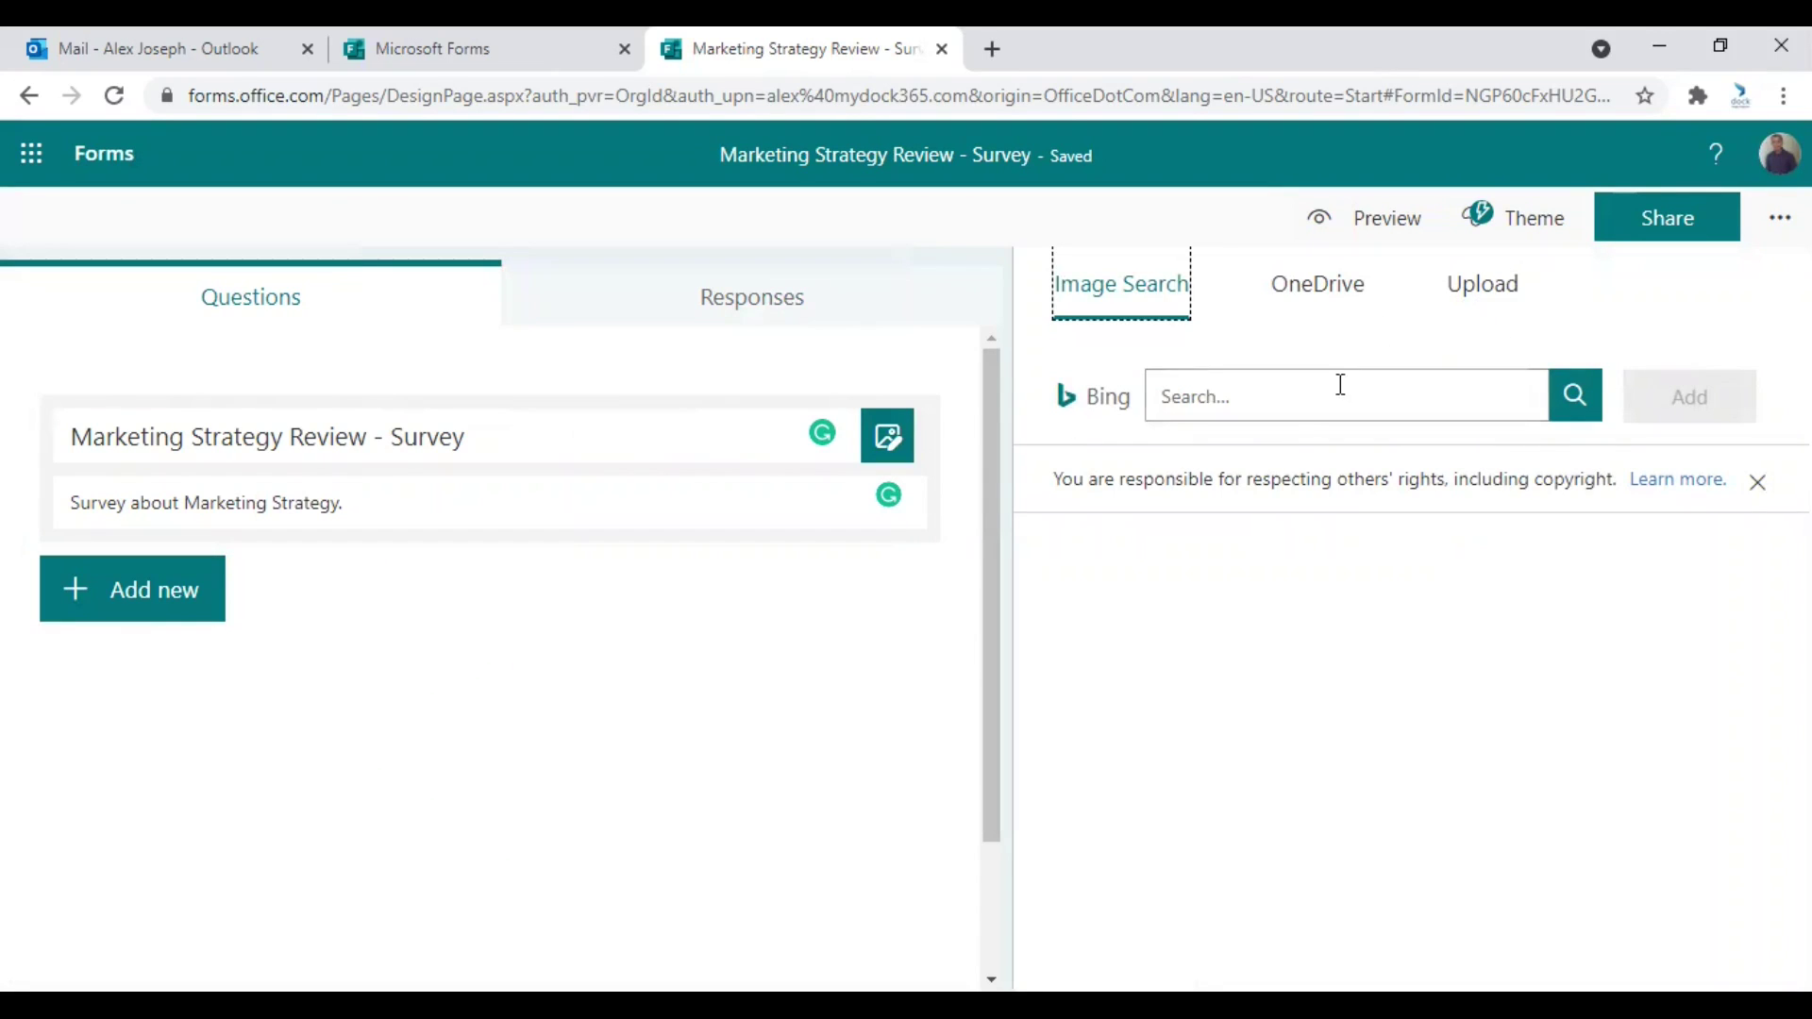
- Upload 'Contract Monitoring Tools - graphic 3' from Downloads as the header picture
click(1515, 291)
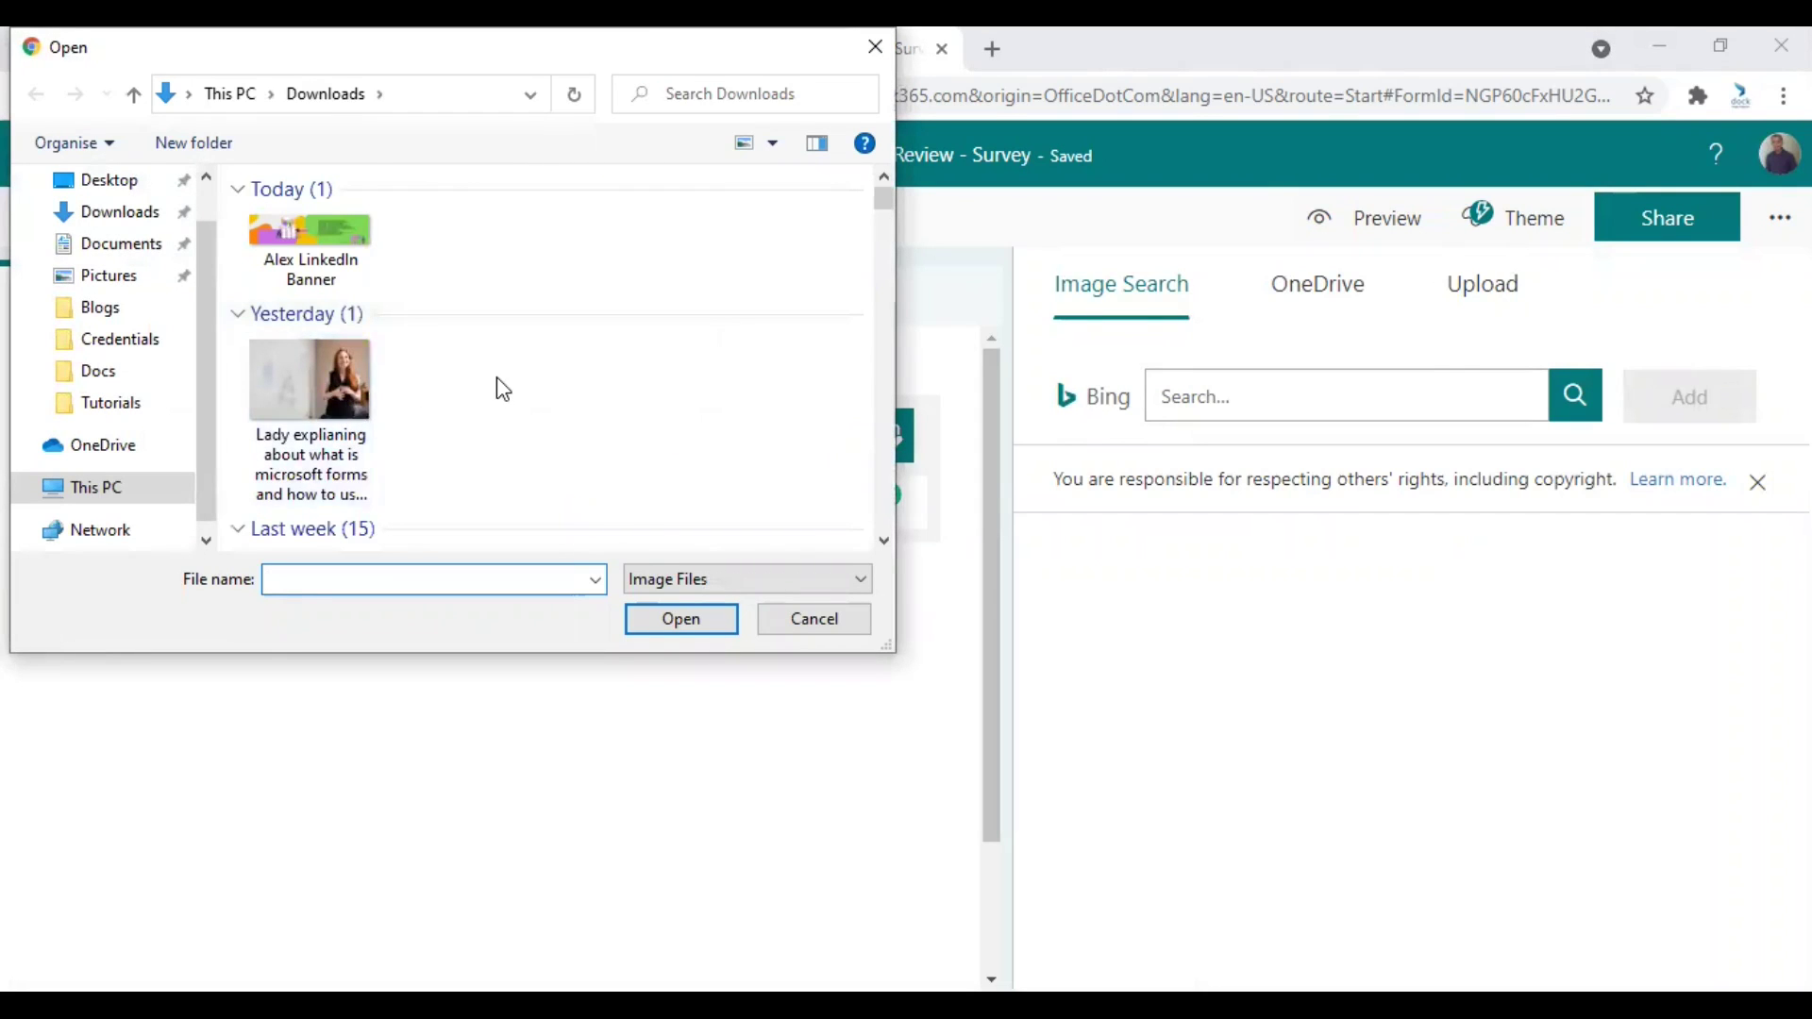
scroll(497, 382, down, 2)
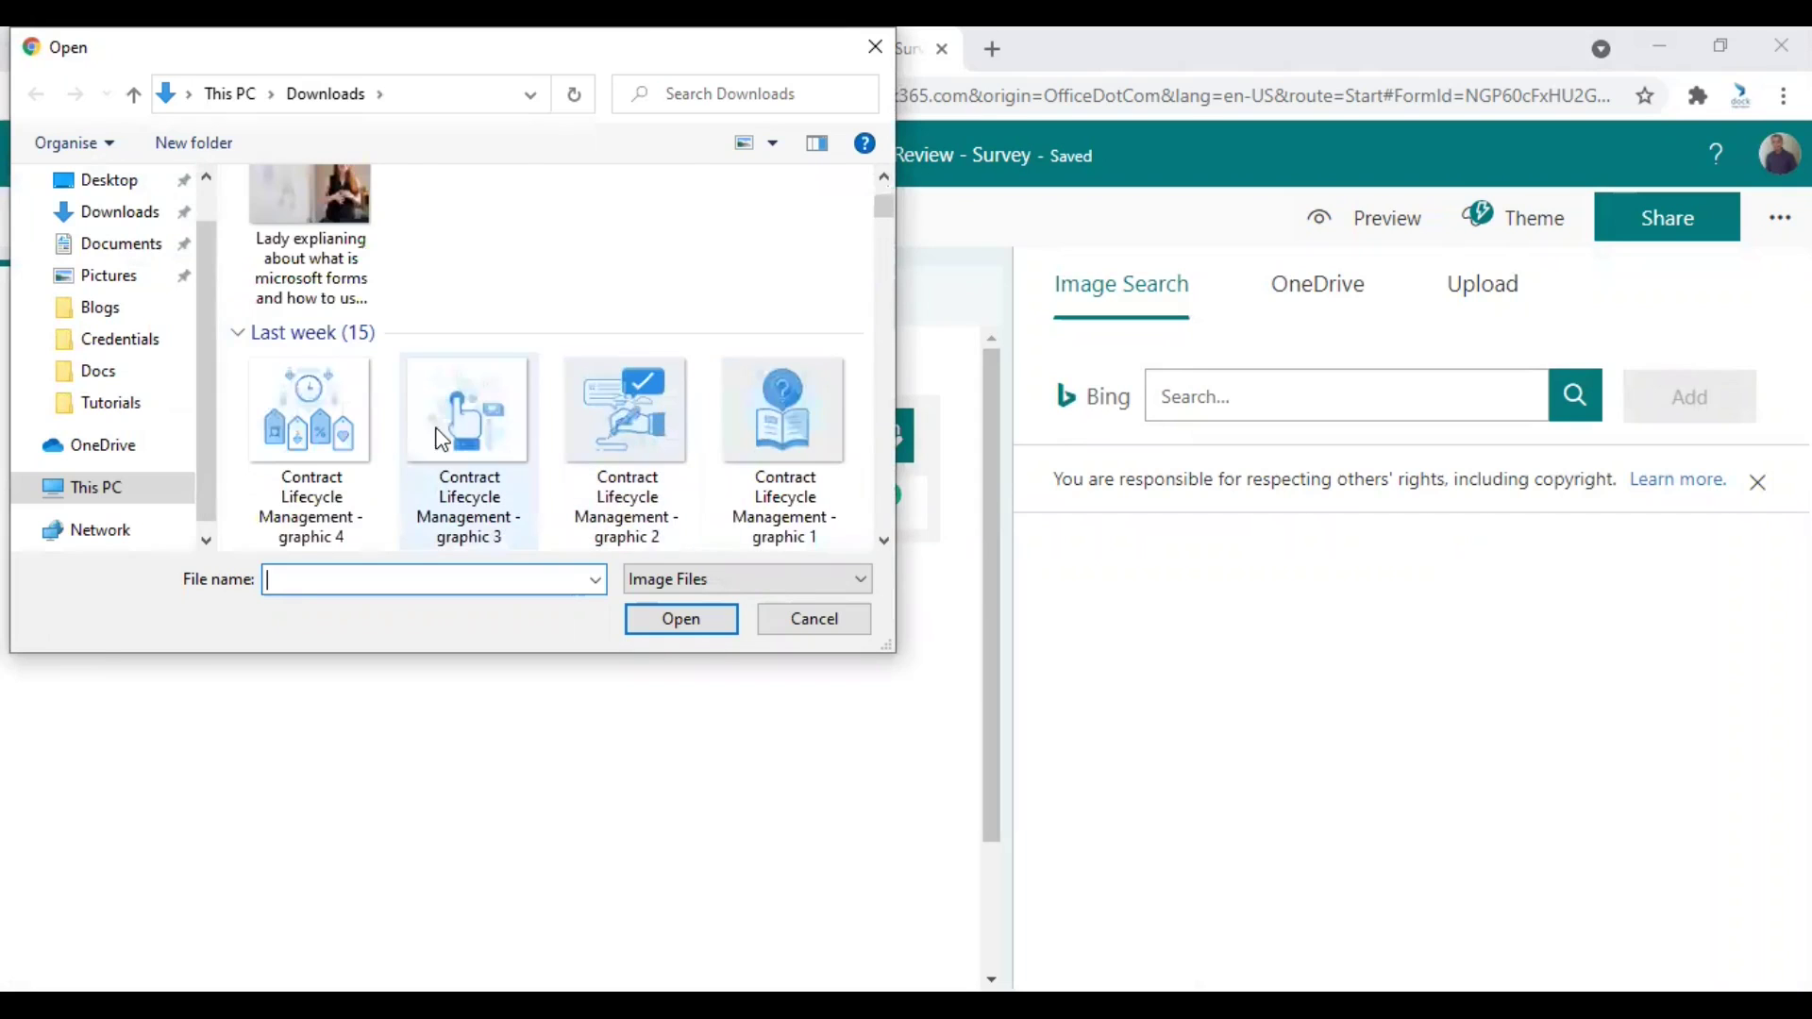
scroll(661, 427, down, 2)
click(767, 404)
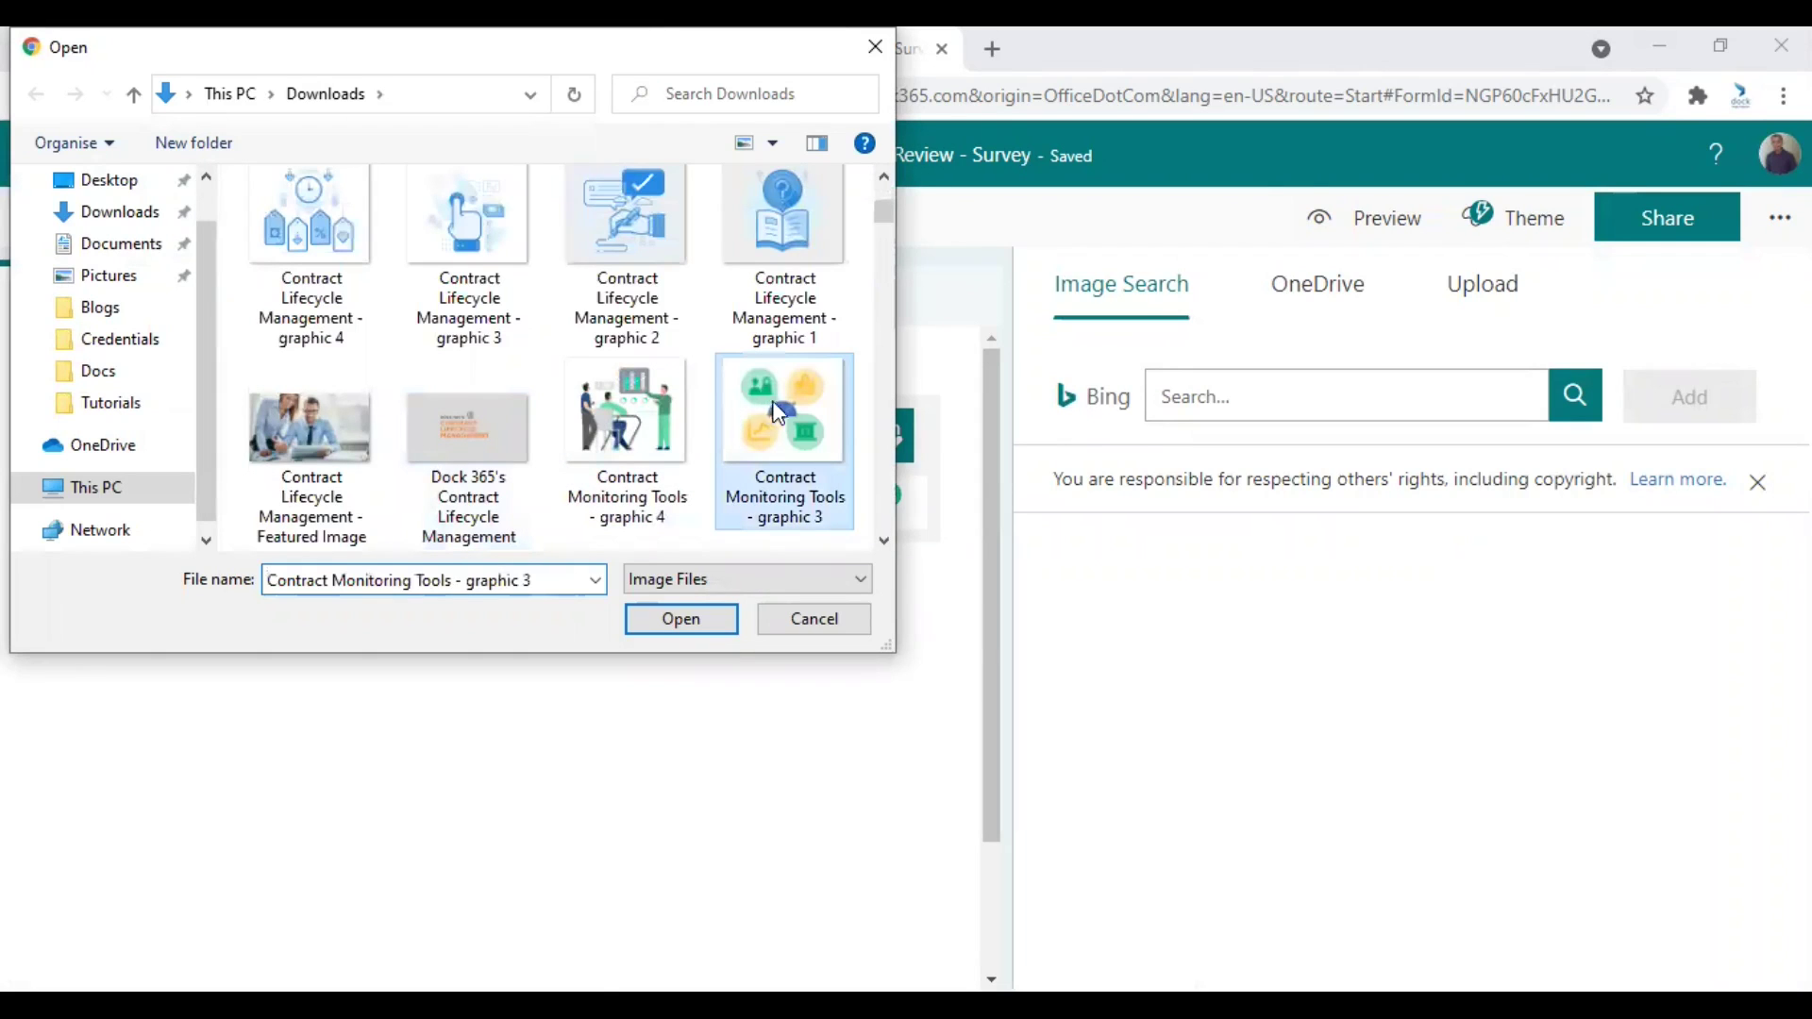
double_click(768, 401)
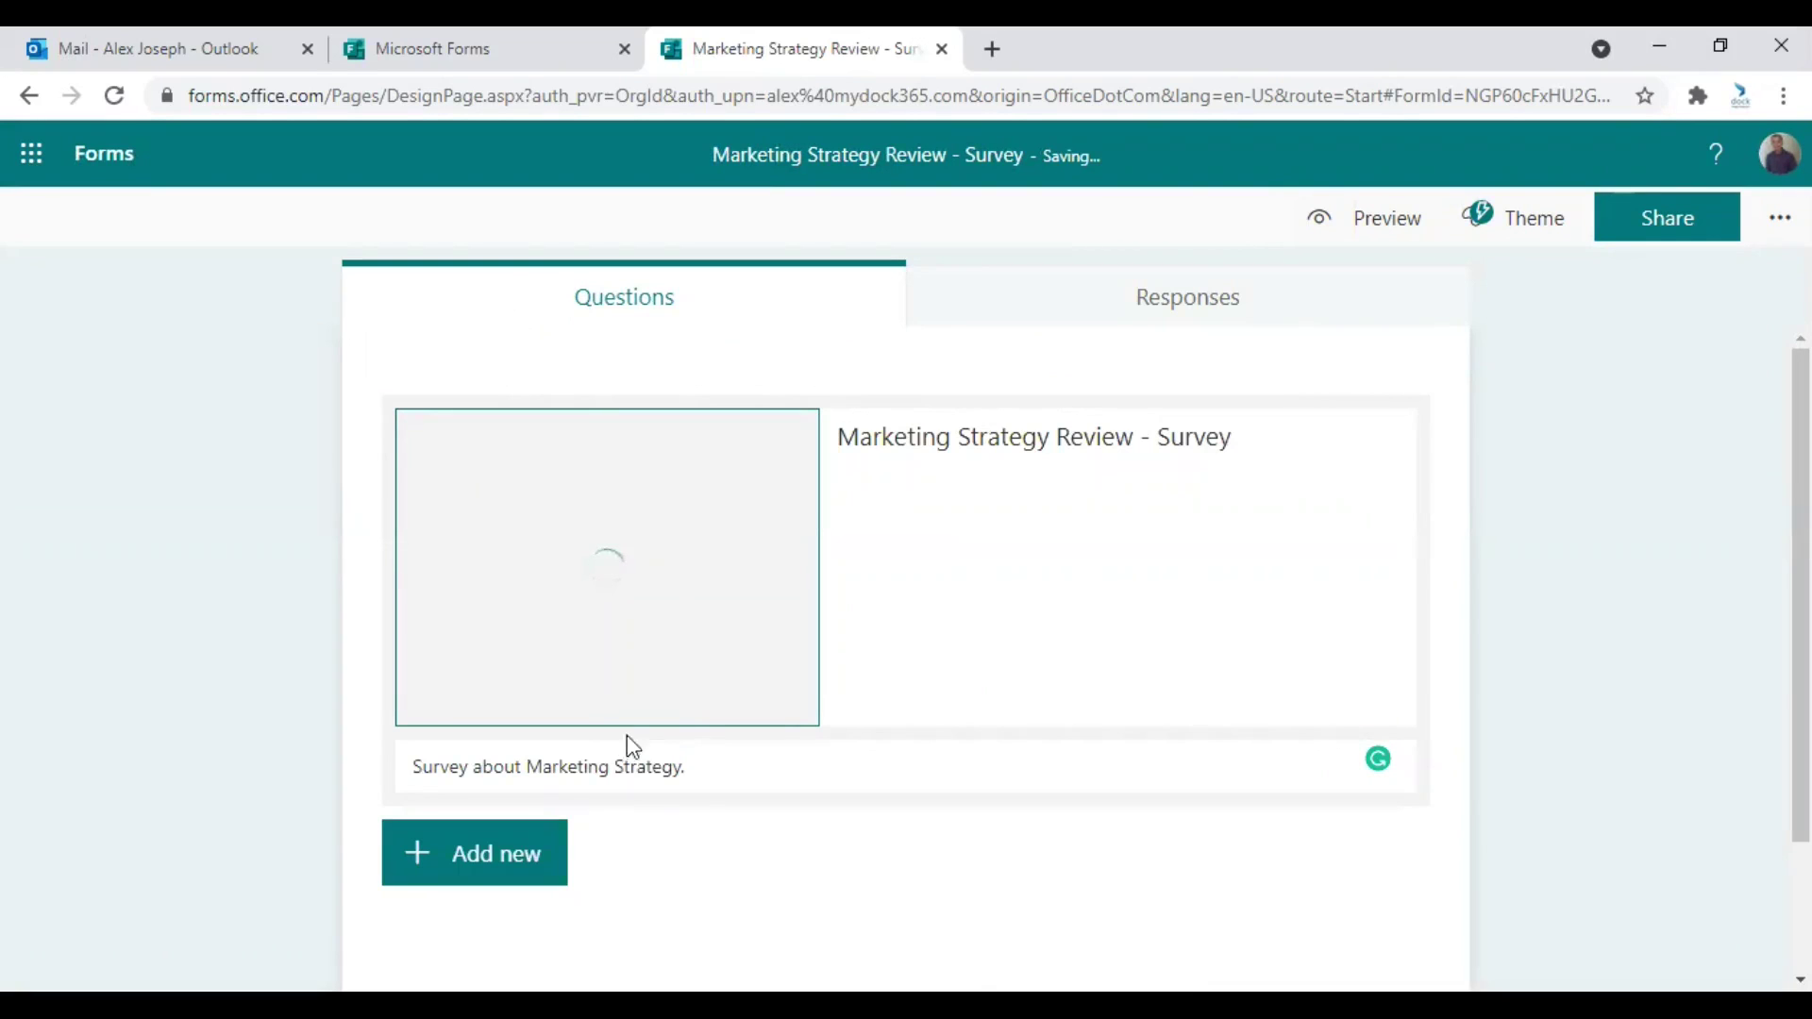
scroll(940, 667, down, 2)
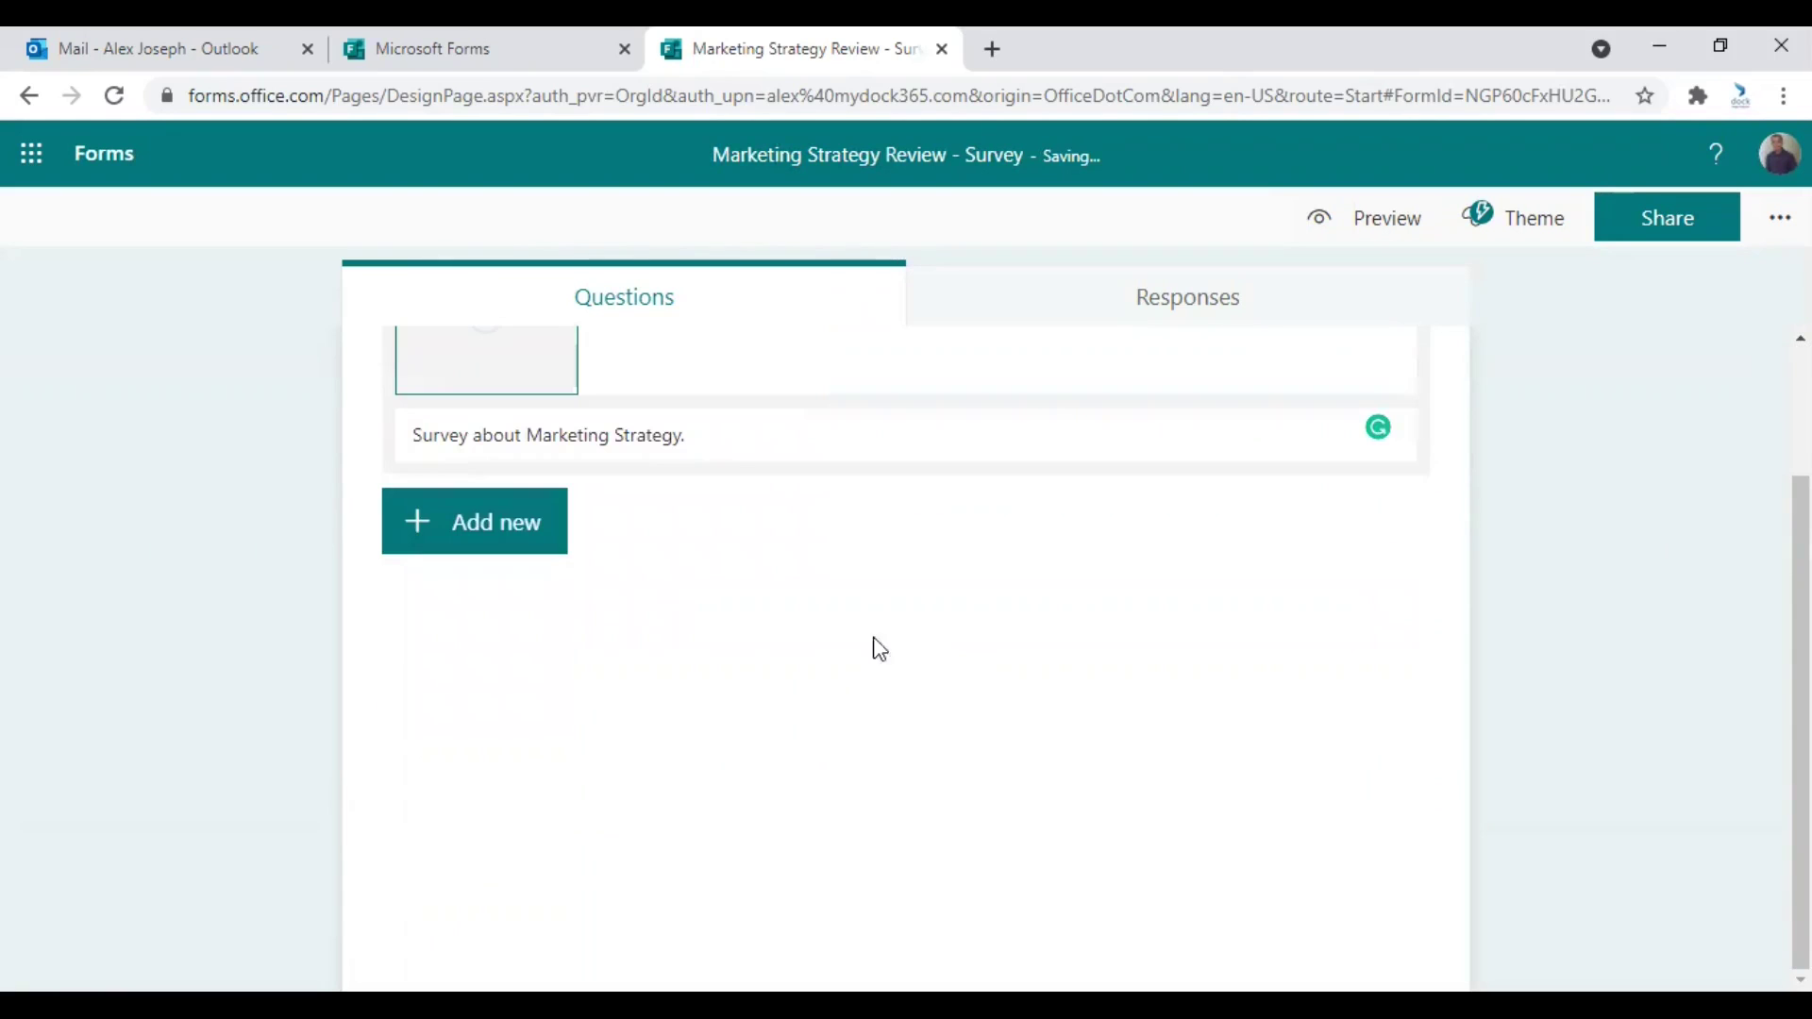
scroll(842, 642, up, 1)
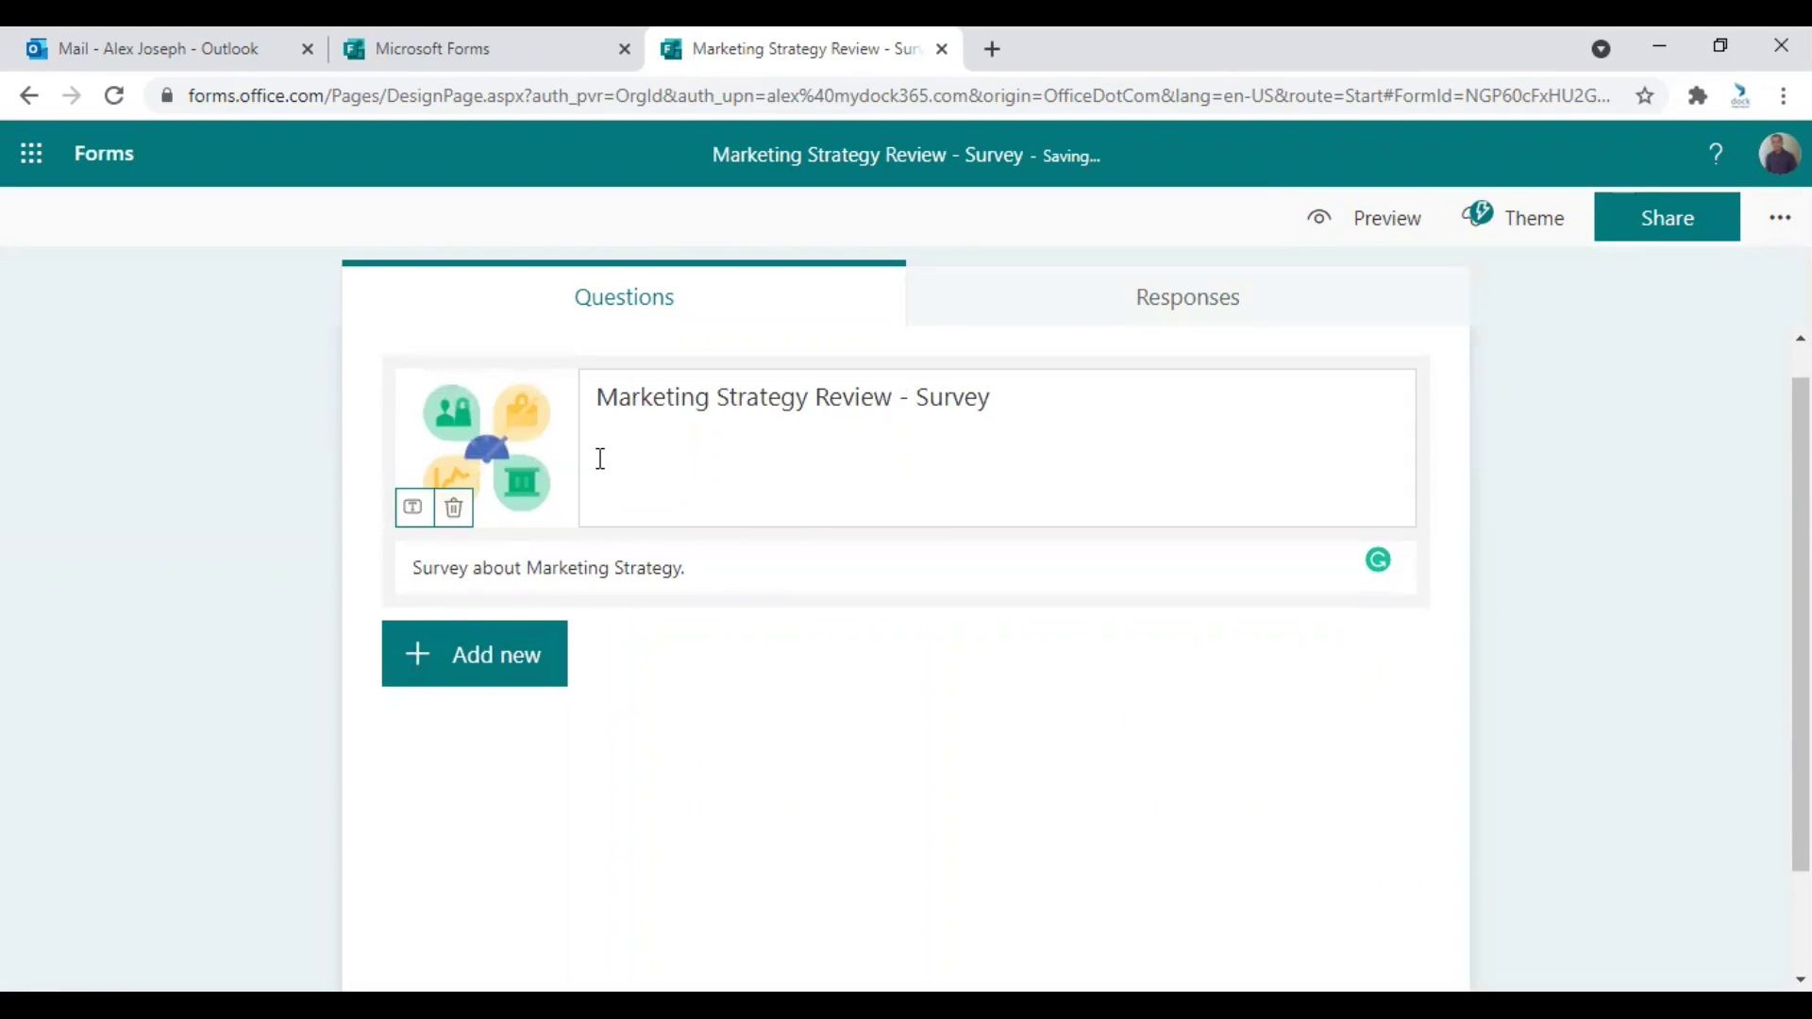
- Place the cursor at the end of the form title
click(776, 465)
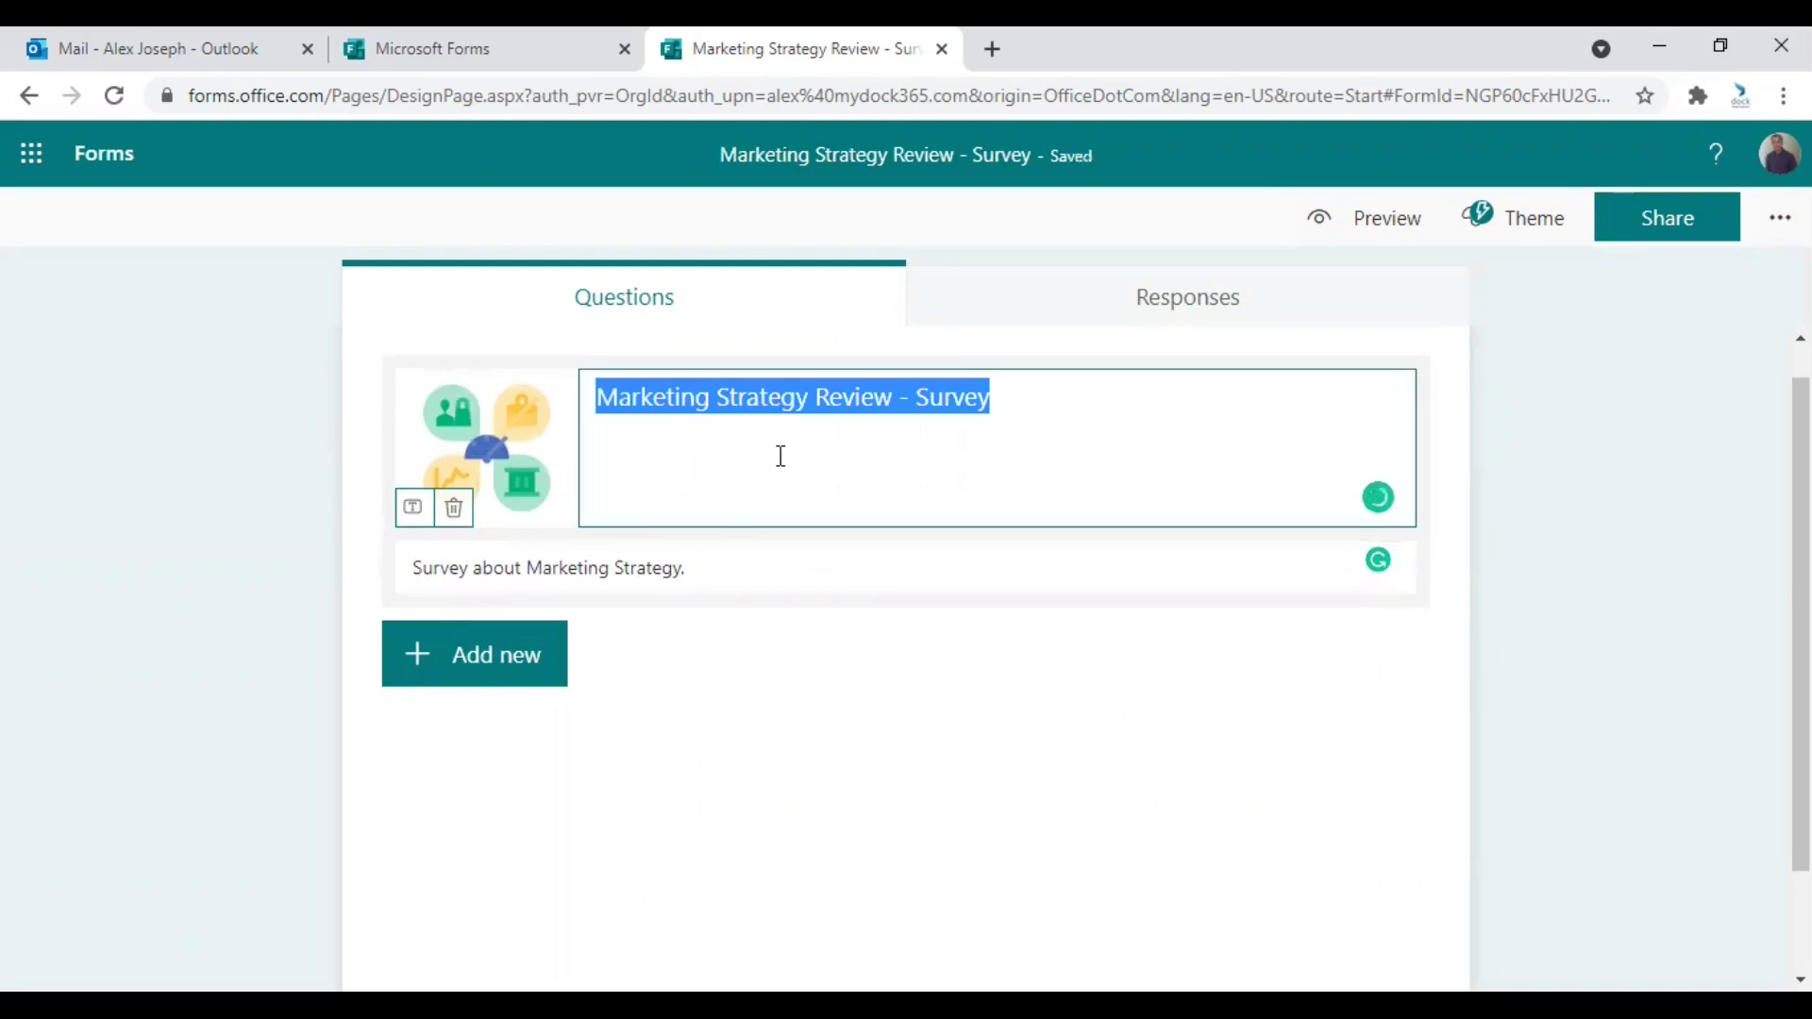
click(782, 457)
click(1062, 412)
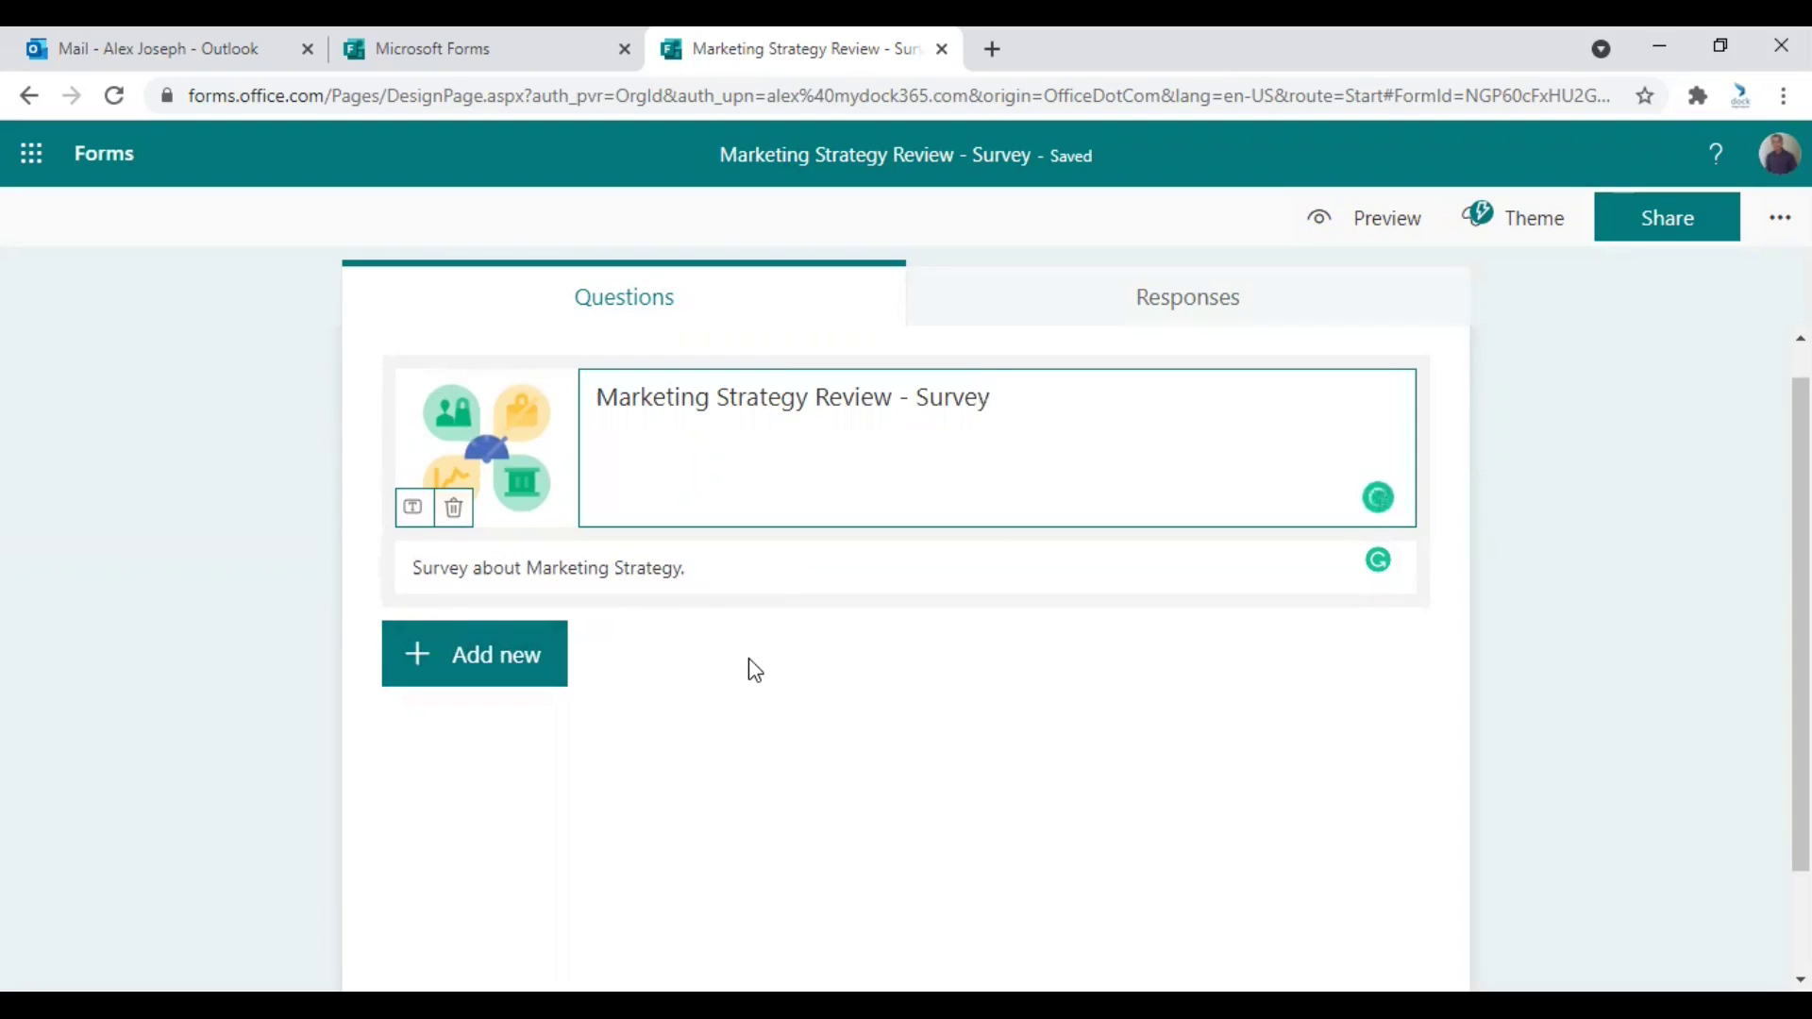
- Add a new question and reveal extra types like Ranking, Likert and Net Promoter Score
click(465, 666)
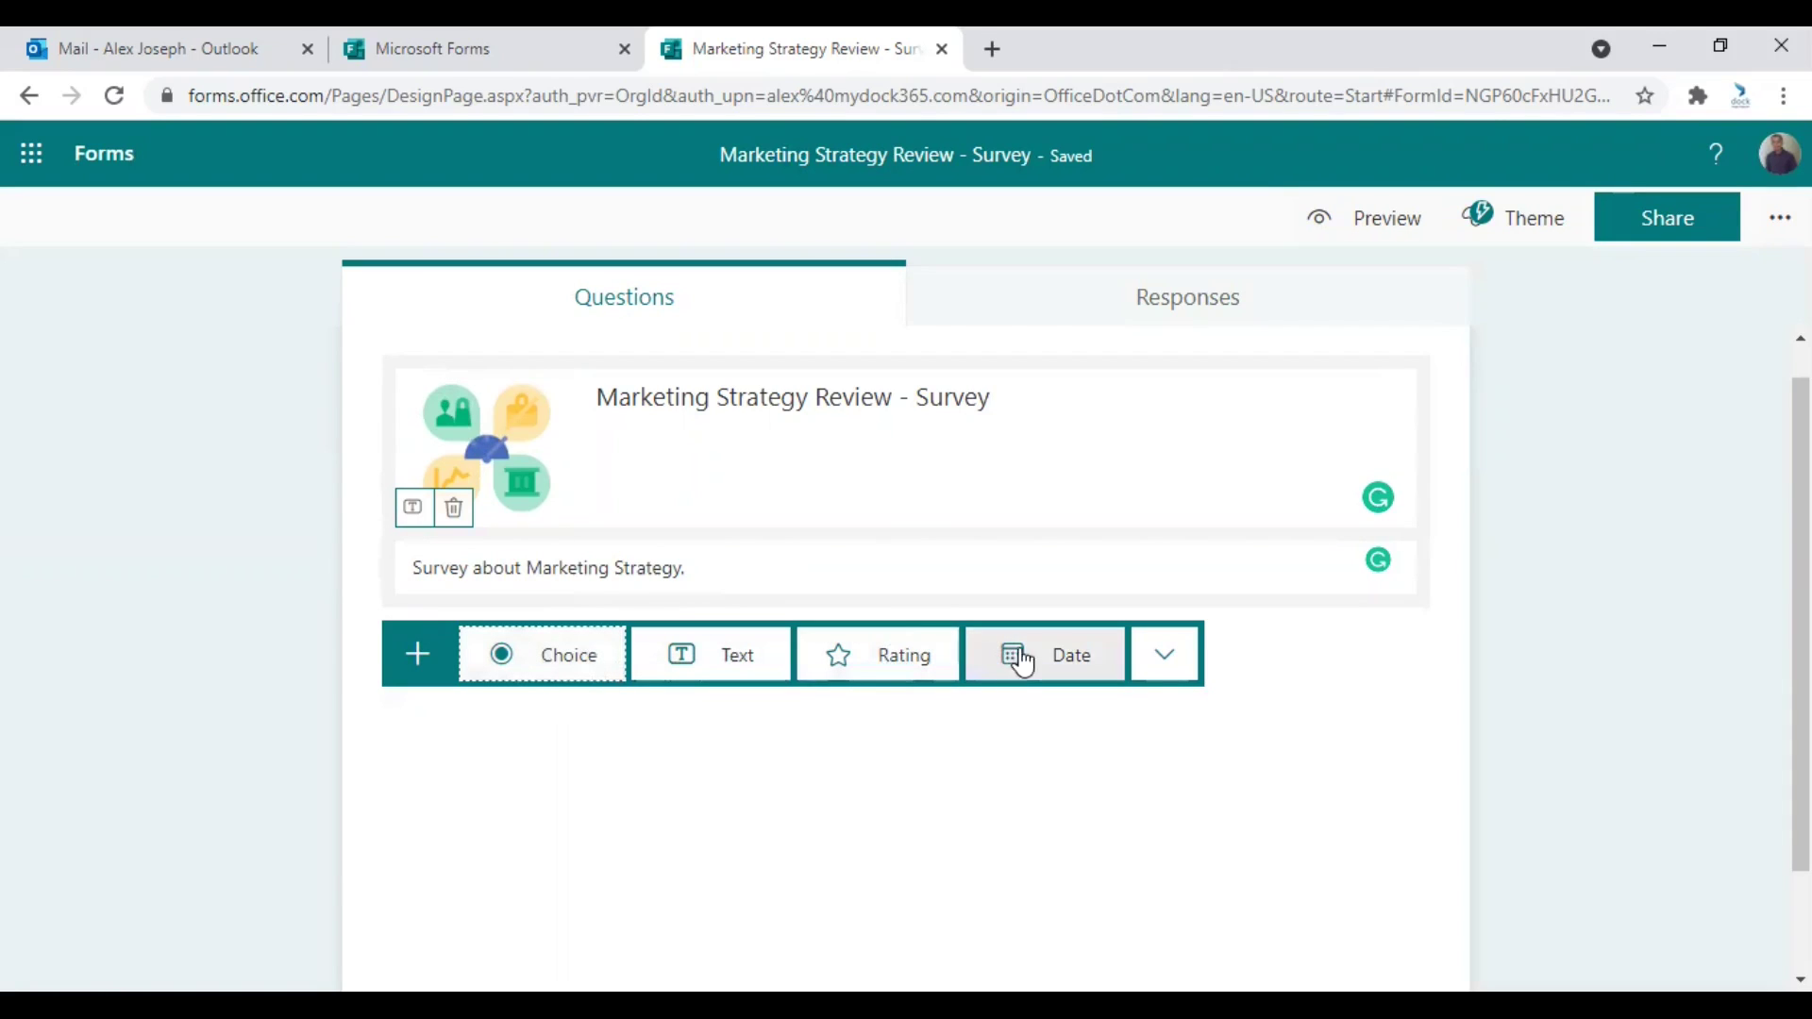
click(1168, 660)
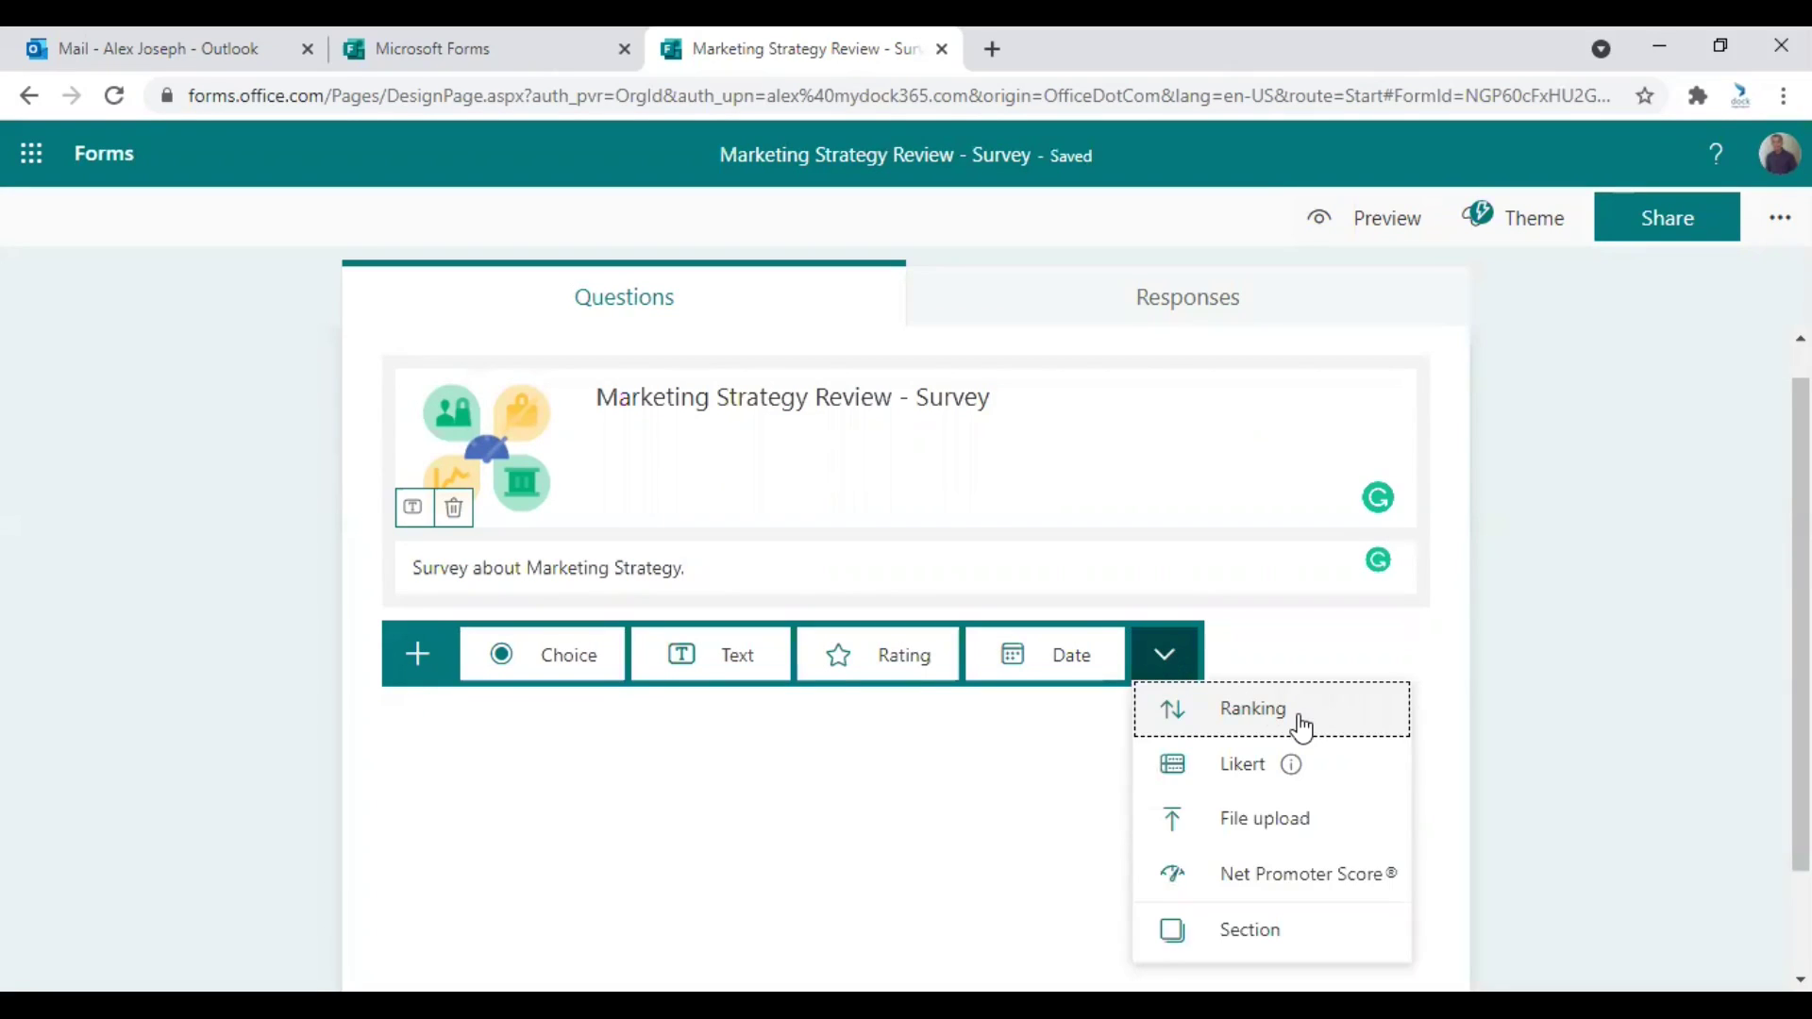
mouse_move(1258, 766)
- Add a Choice question worded 'How good is our Marketing Strategies?'
click(547, 670)
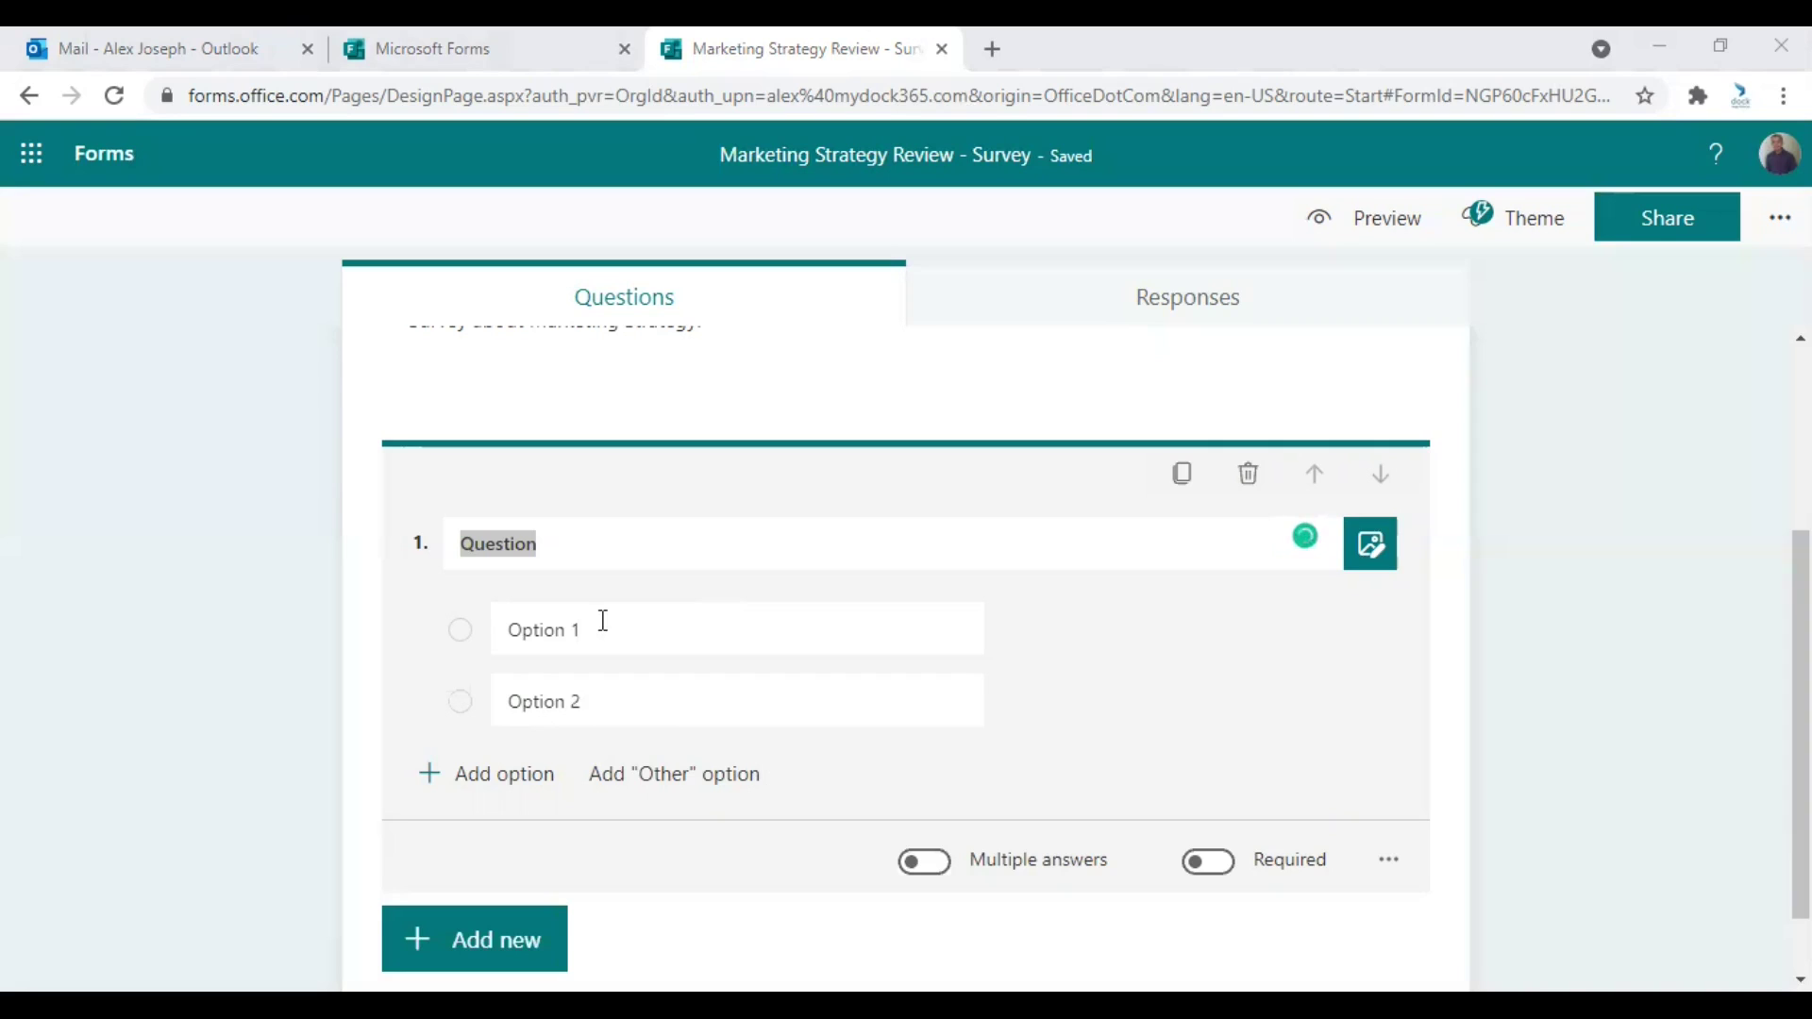
click(611, 554)
text(How good is our Marketing Strategies?)
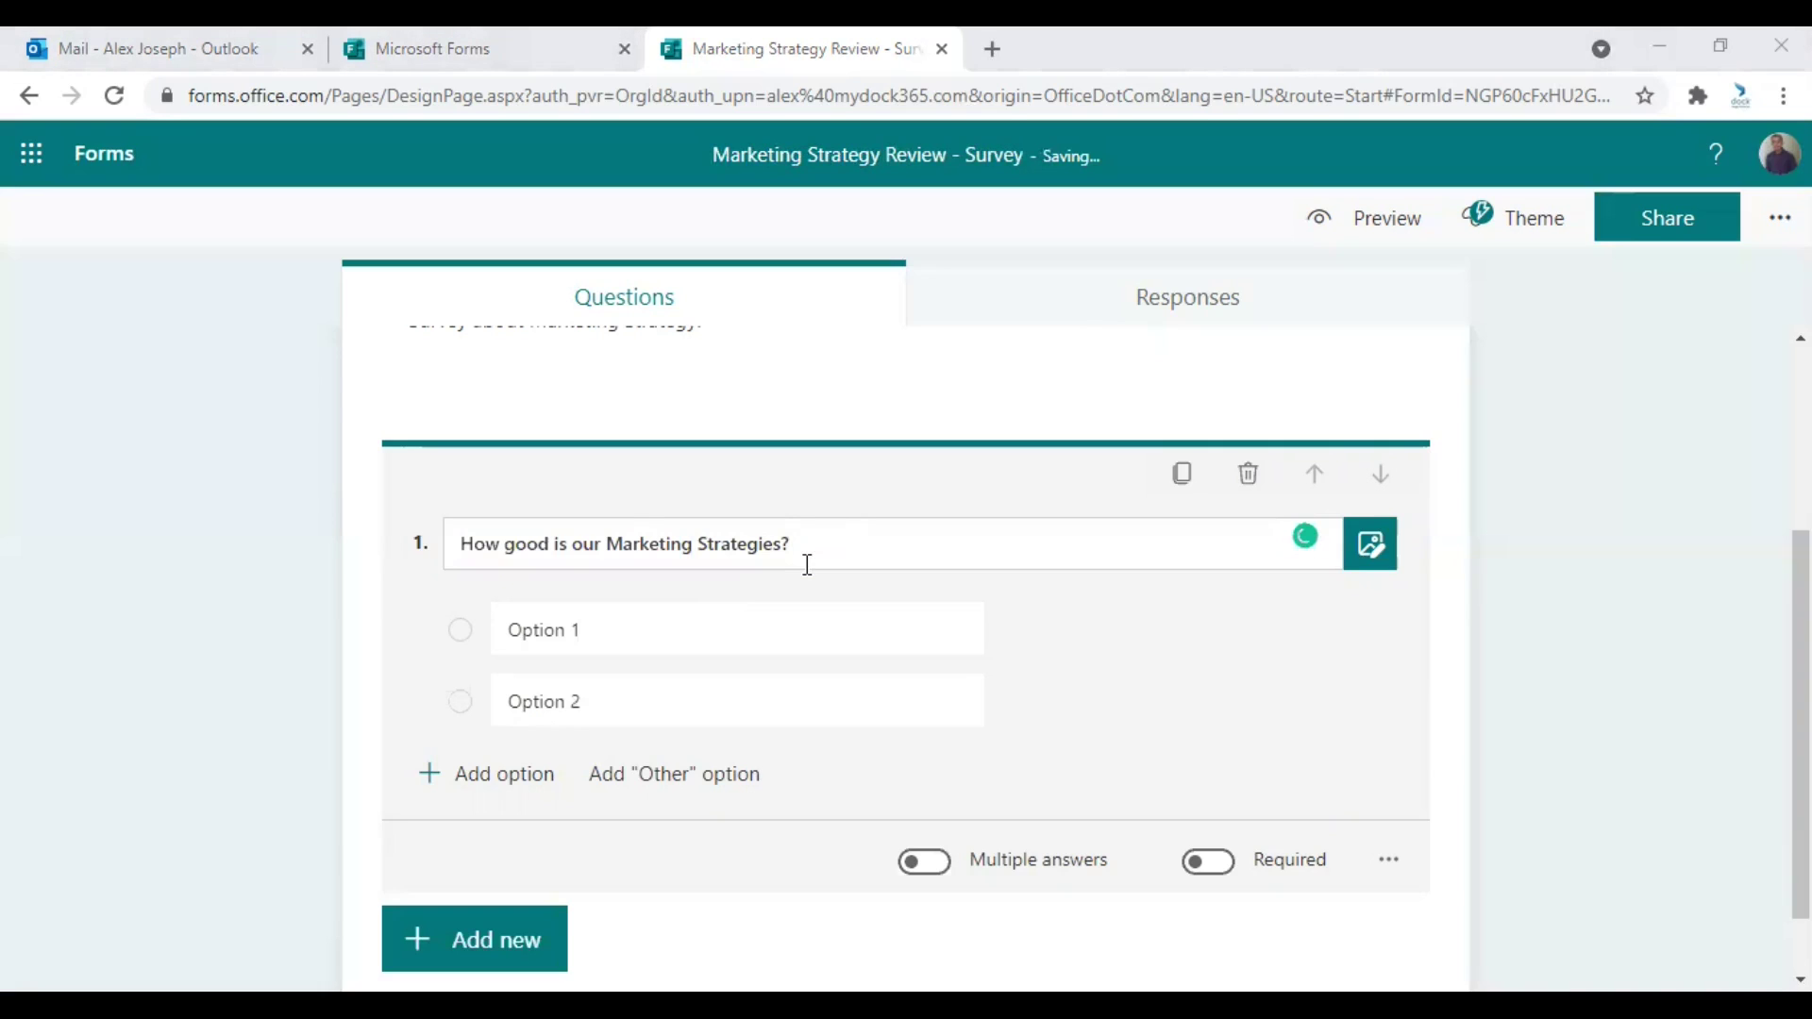
- Set its answer options to Brilliant, Good and Ok, then open the question's more-settings menu
click(639, 630)
text(Brilliant)
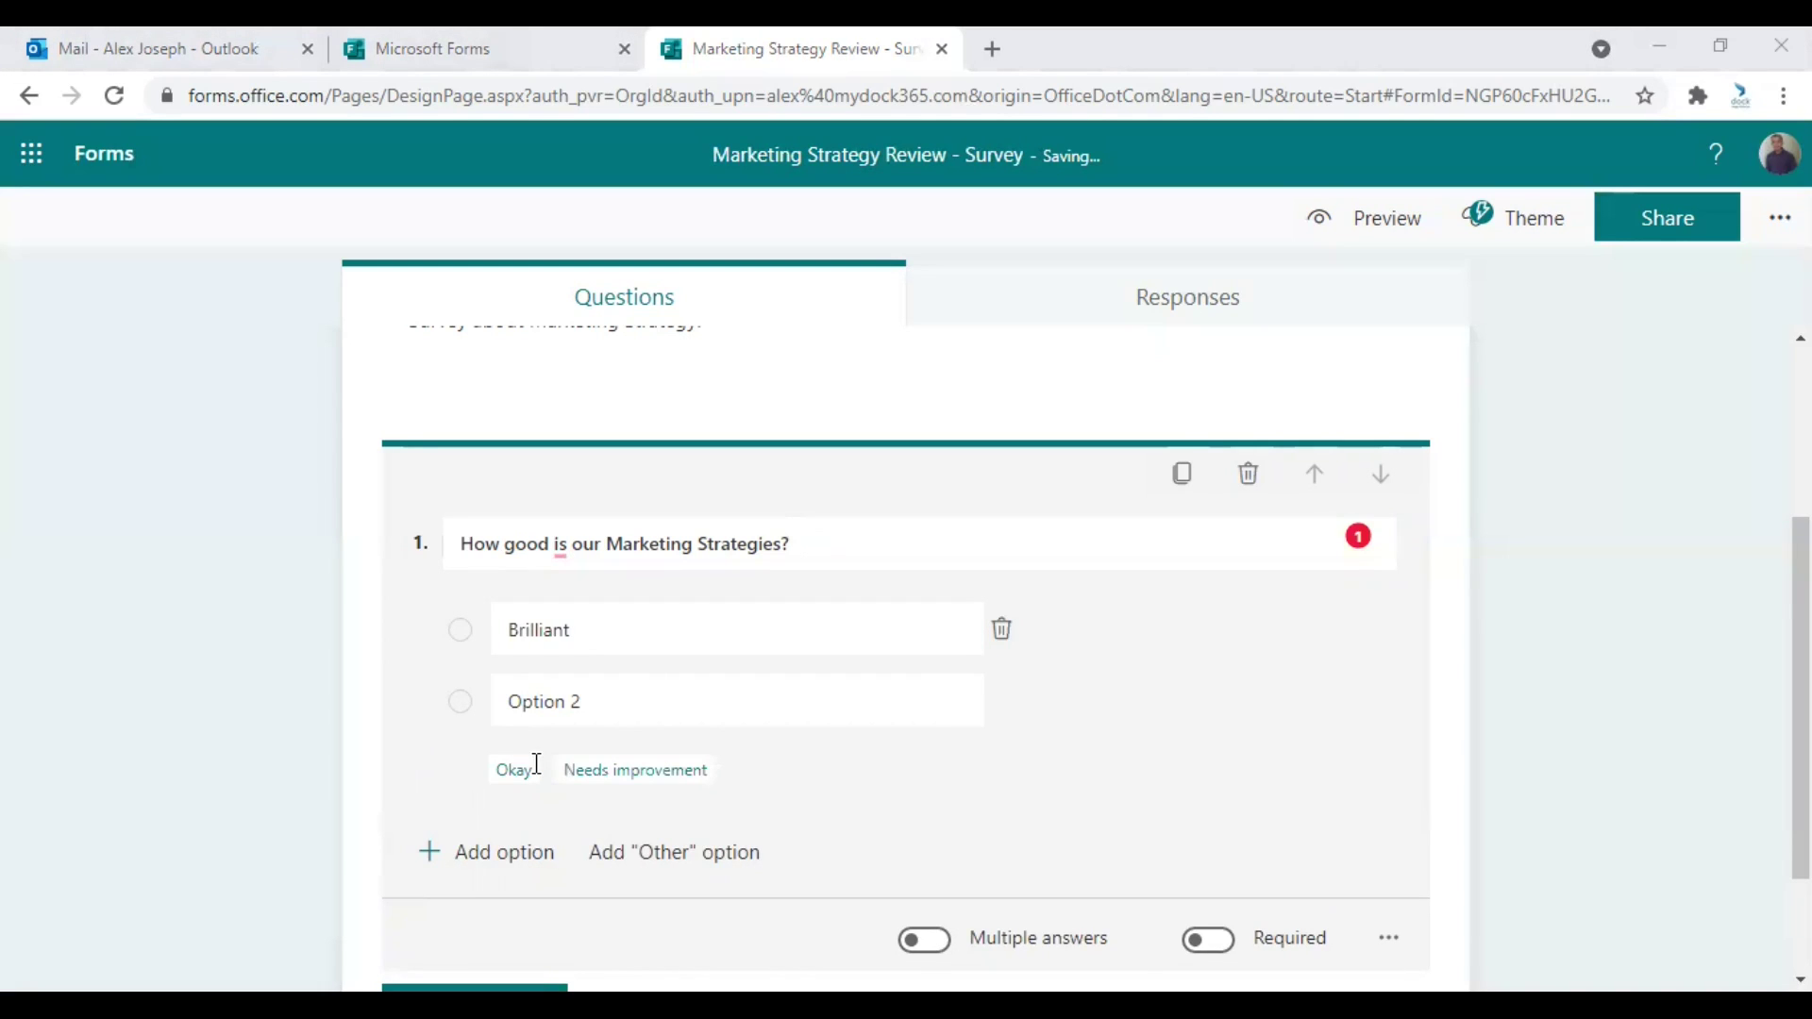
click(616, 702)
text(Good)
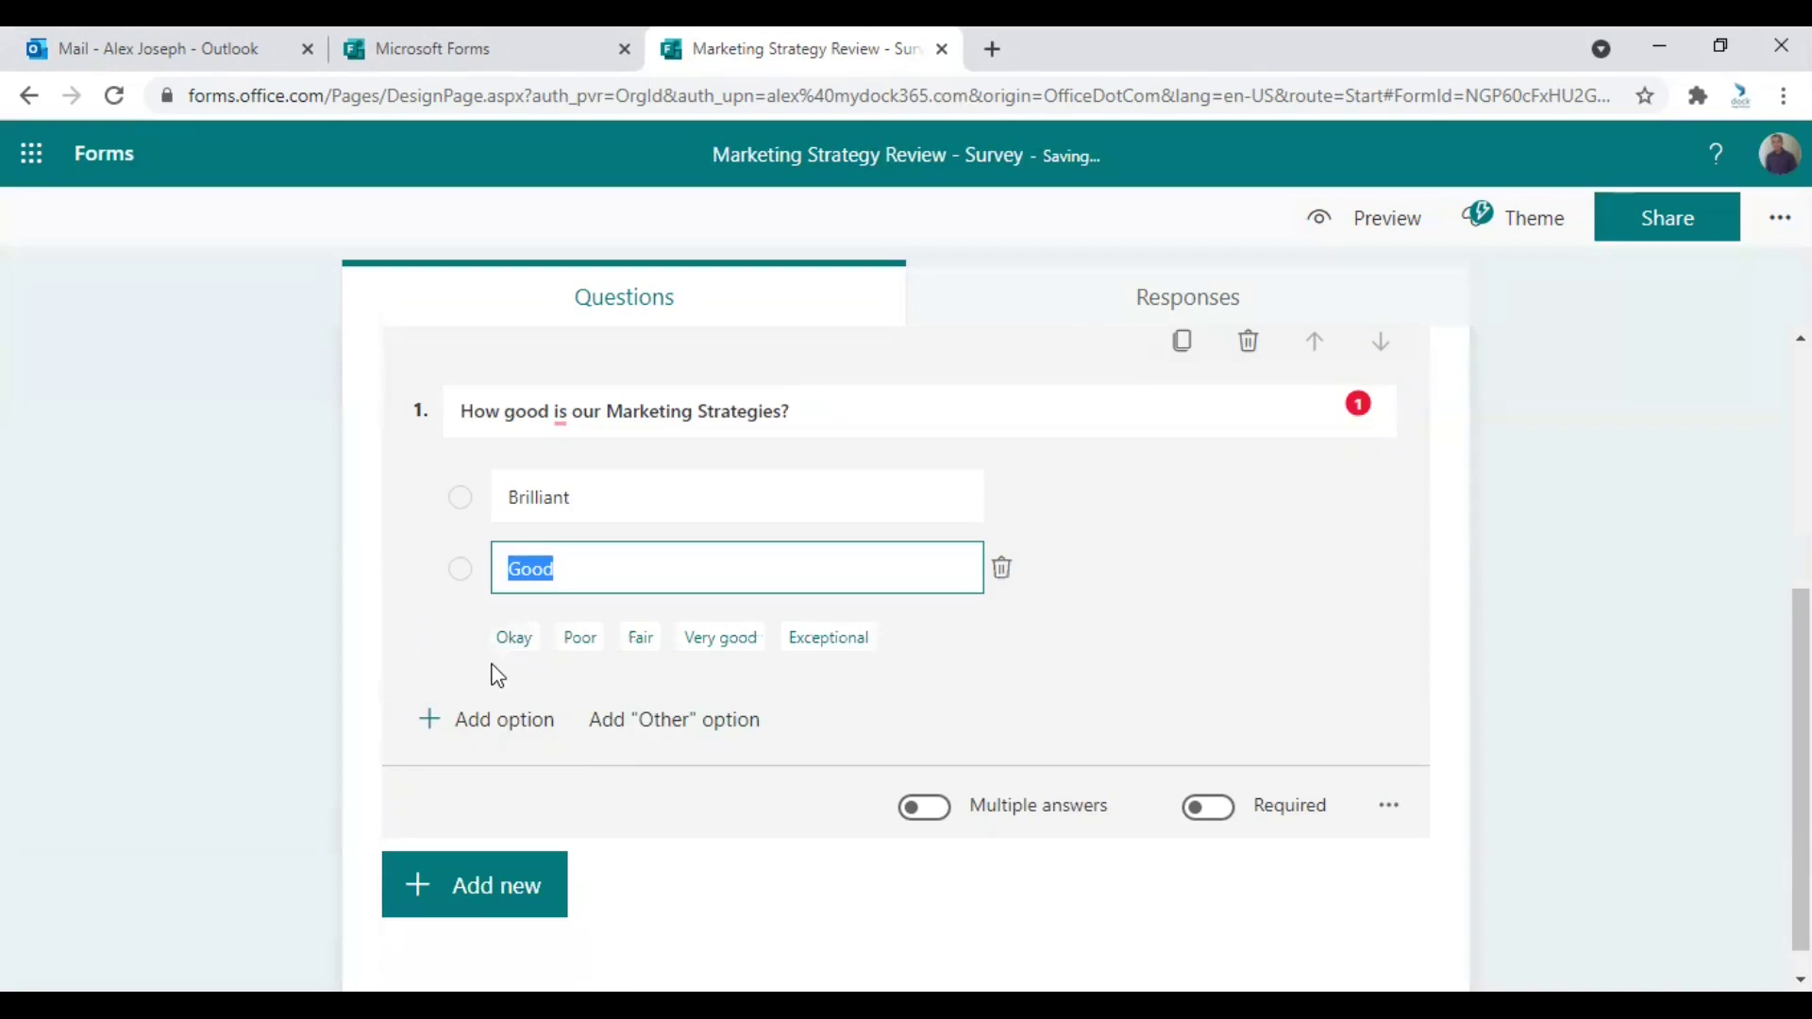
click(499, 722)
text(Ok)
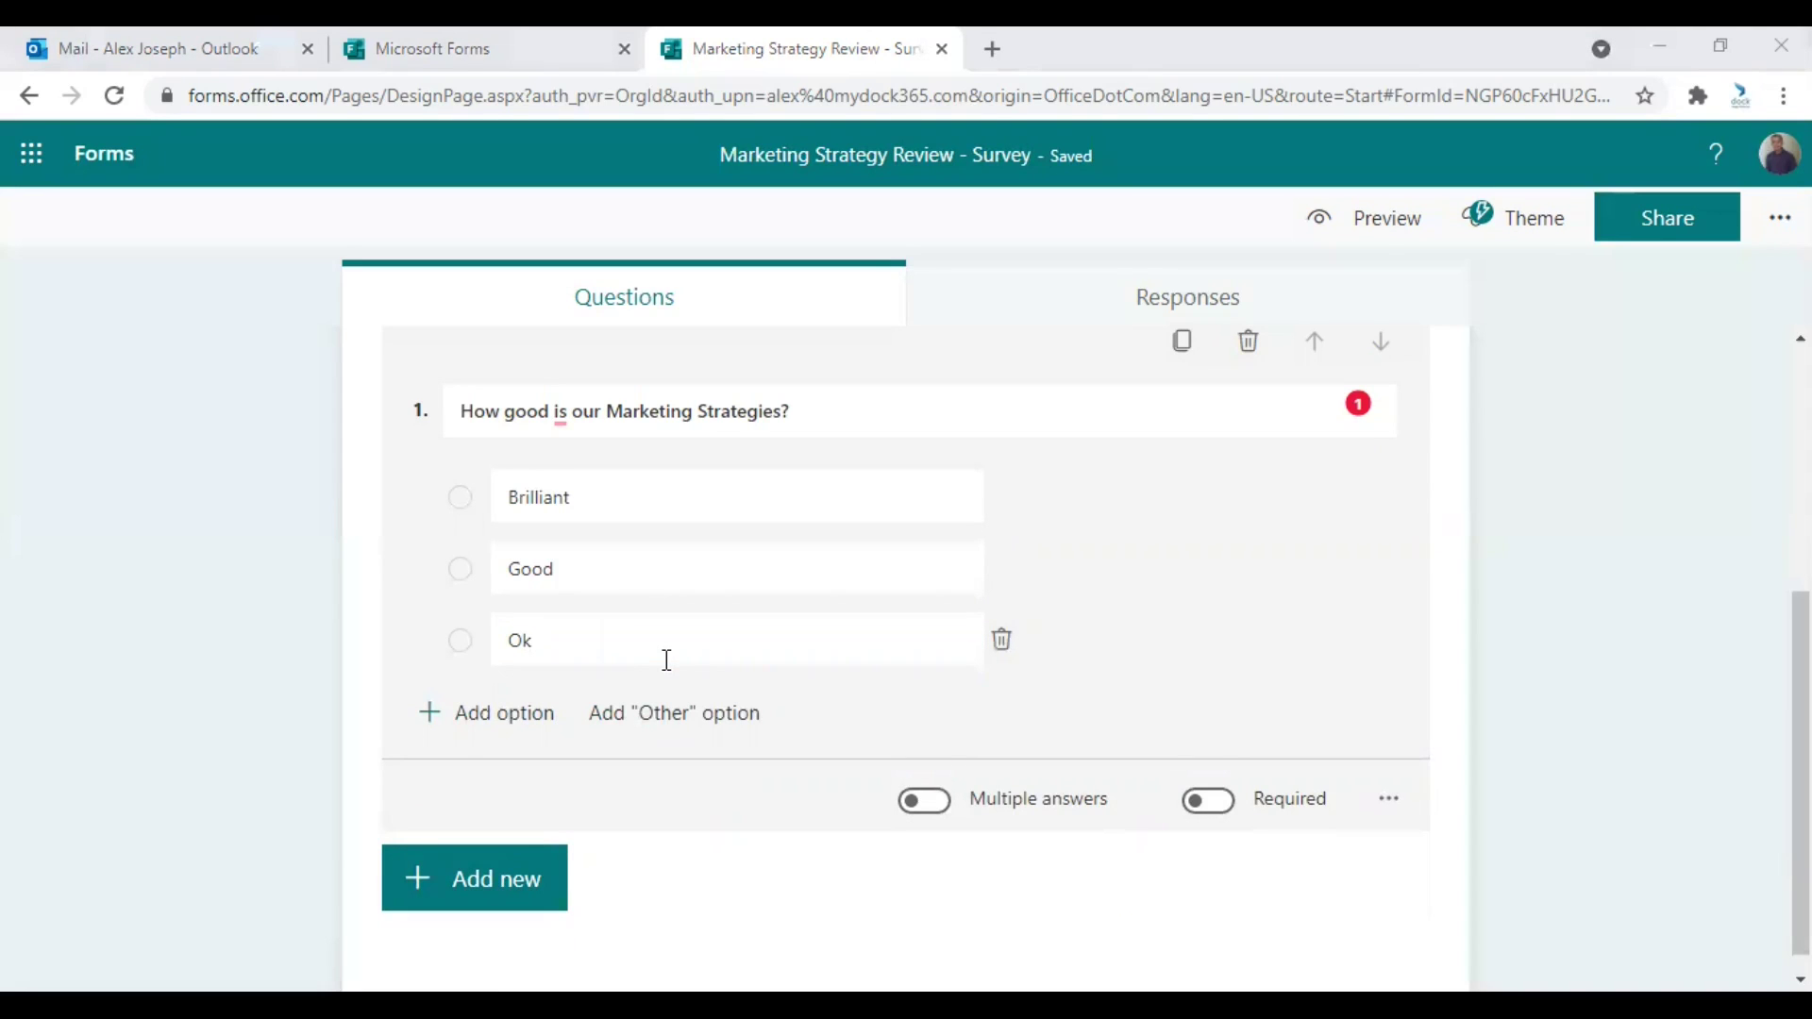
click(828, 637)
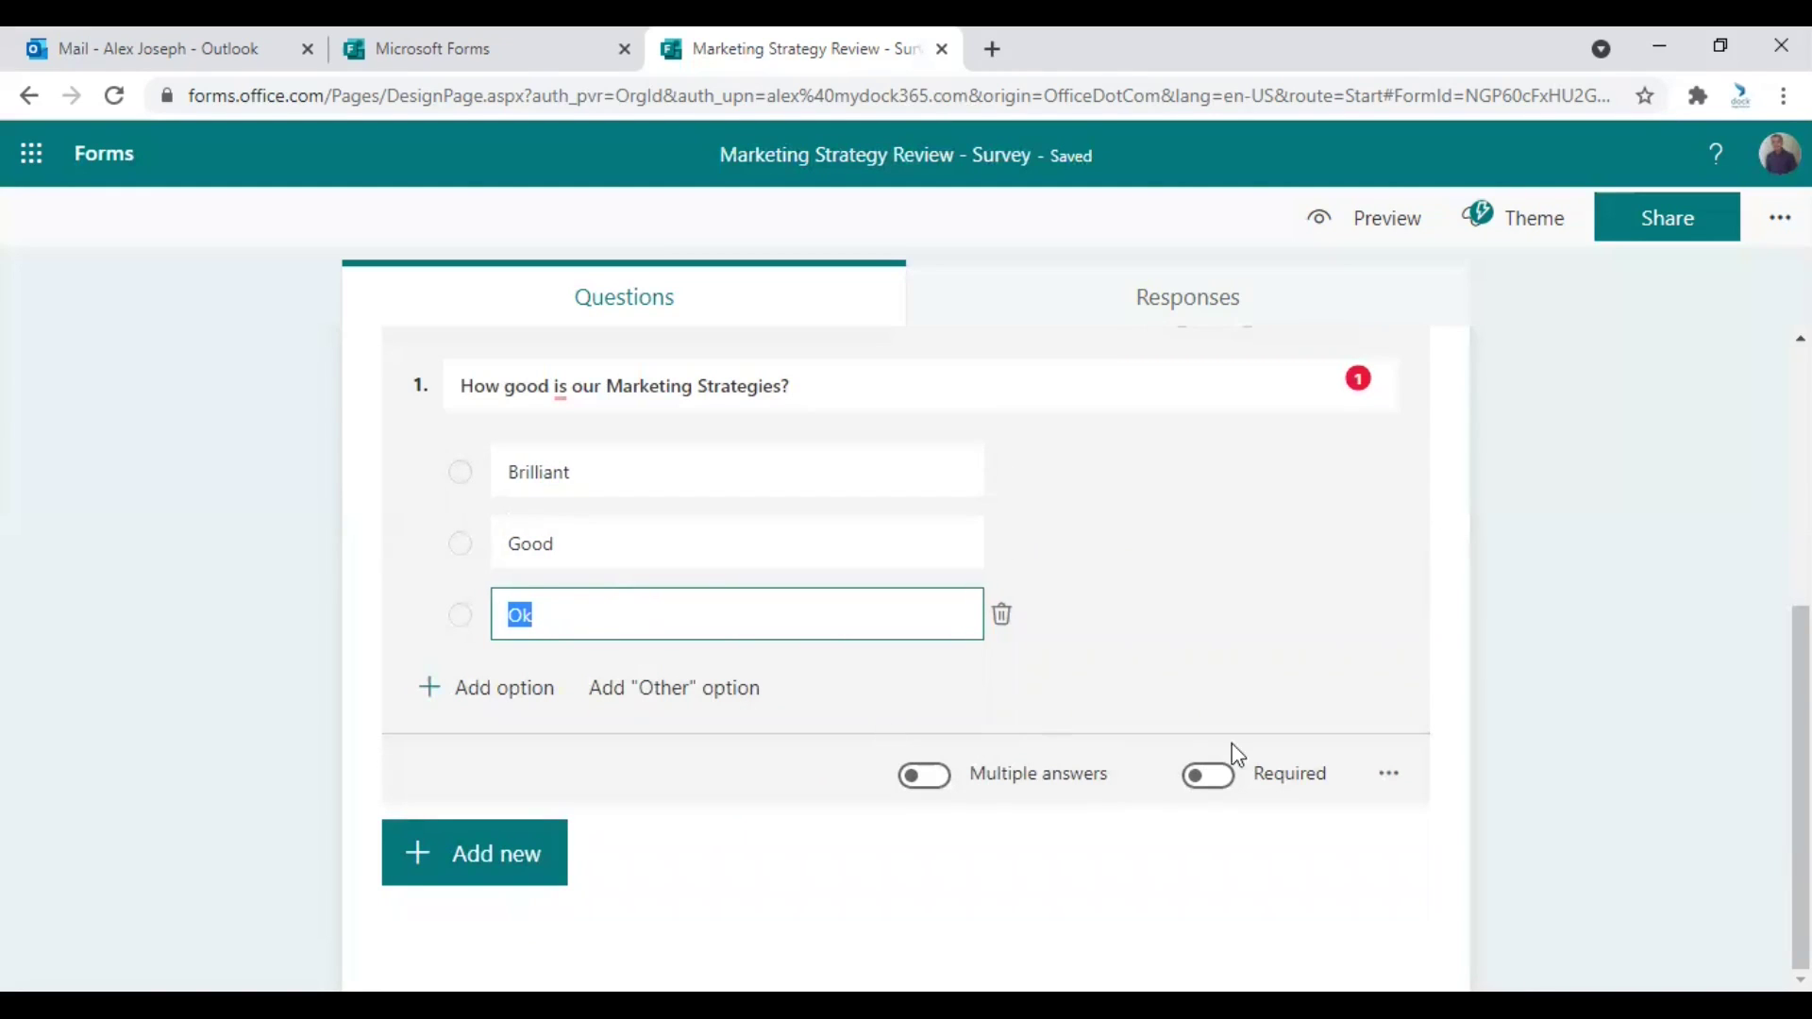
click(1389, 776)
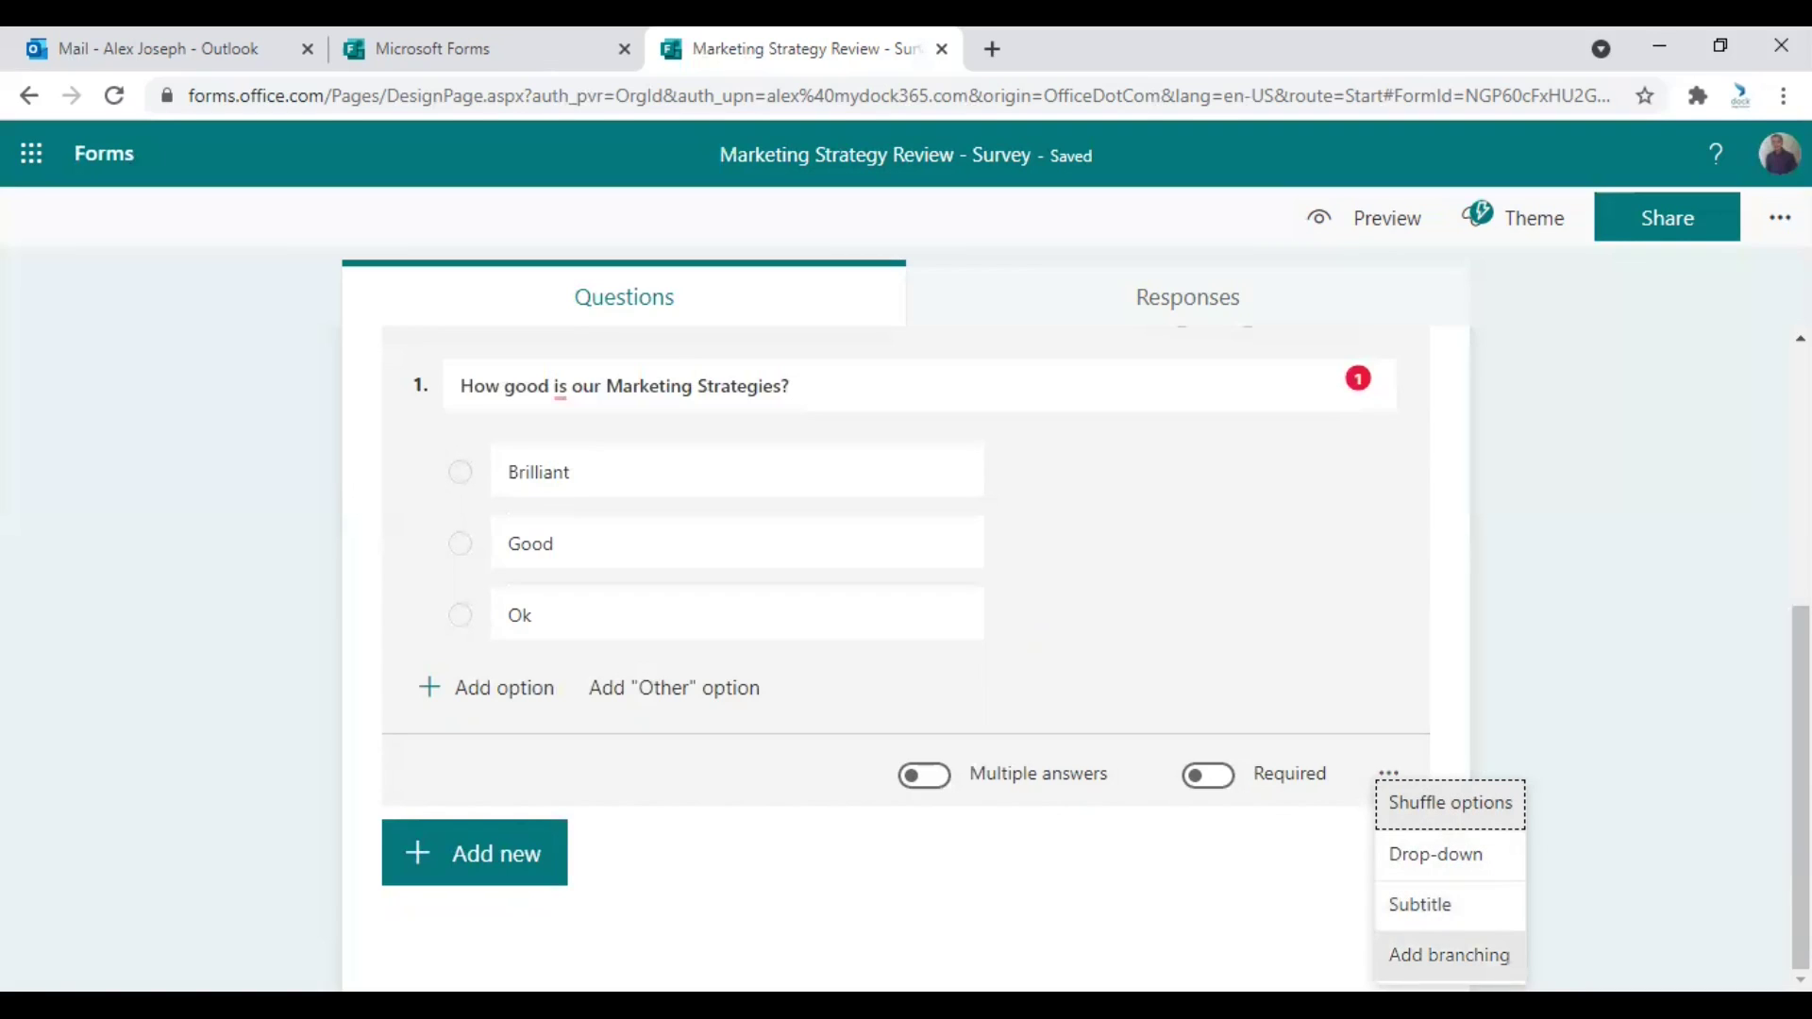
- Add Rating question 2 worded 'How will you rate our current strategies'
click(545, 854)
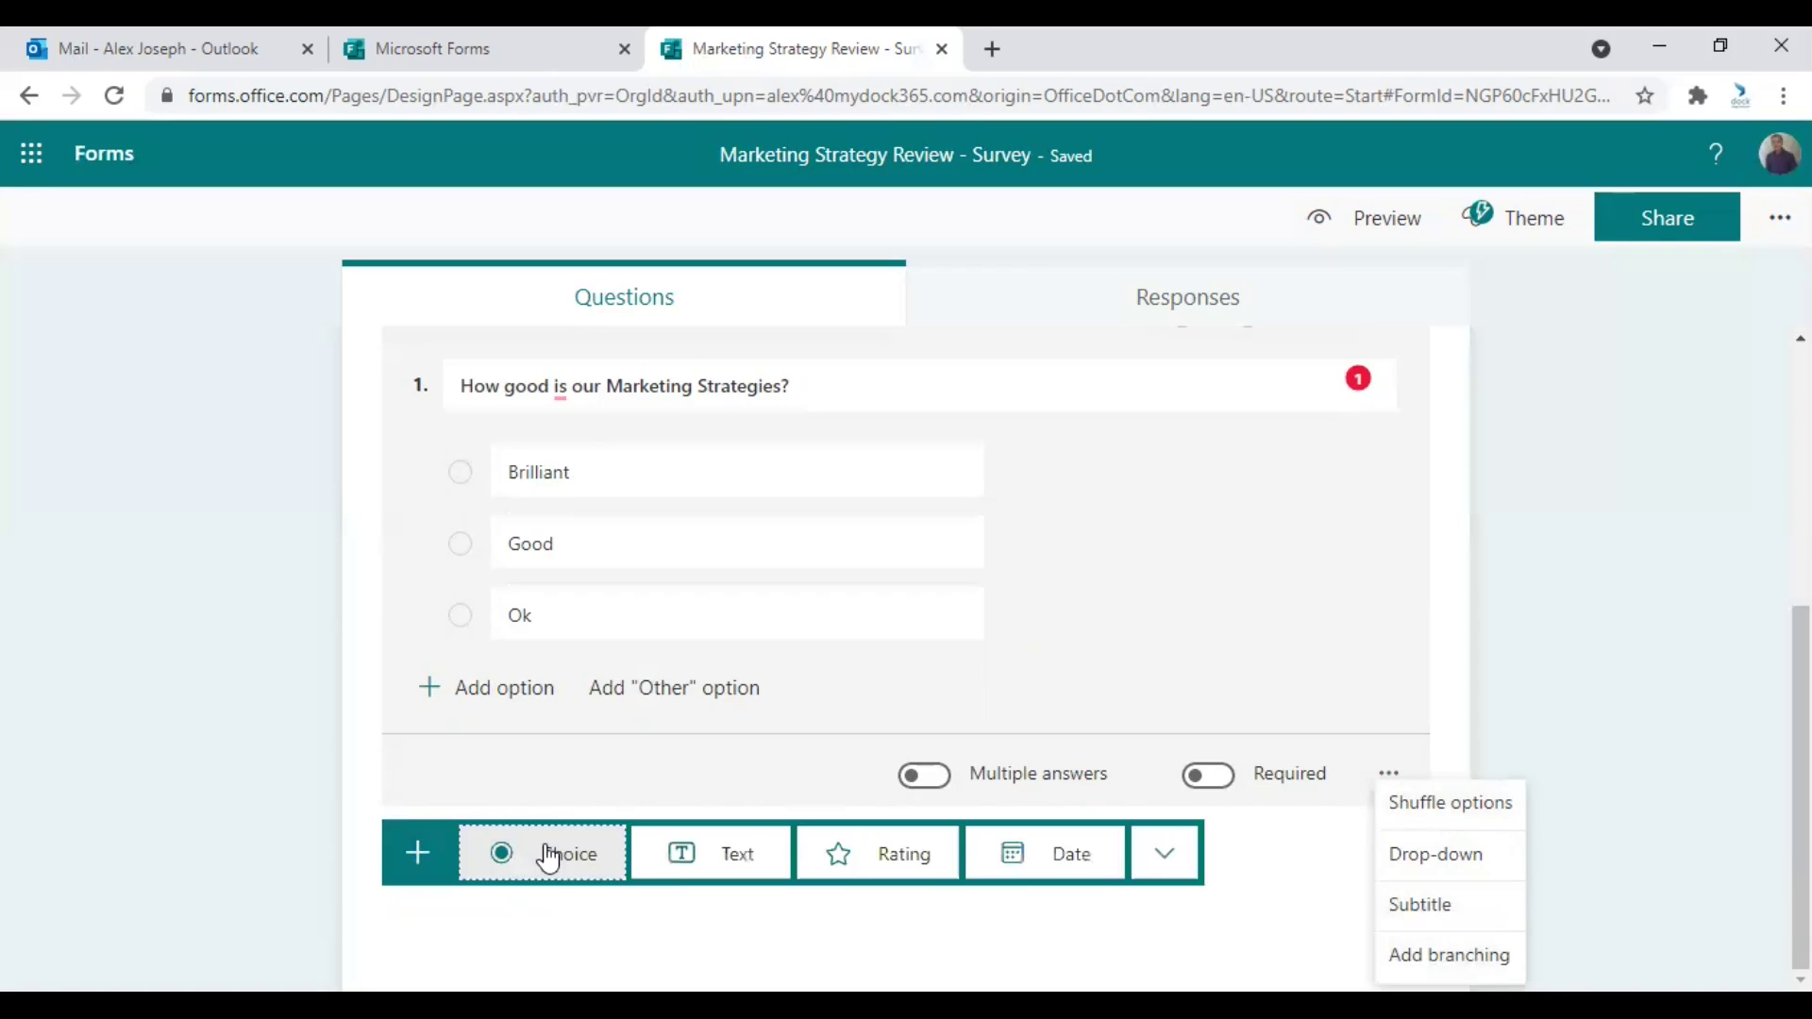
click(876, 856)
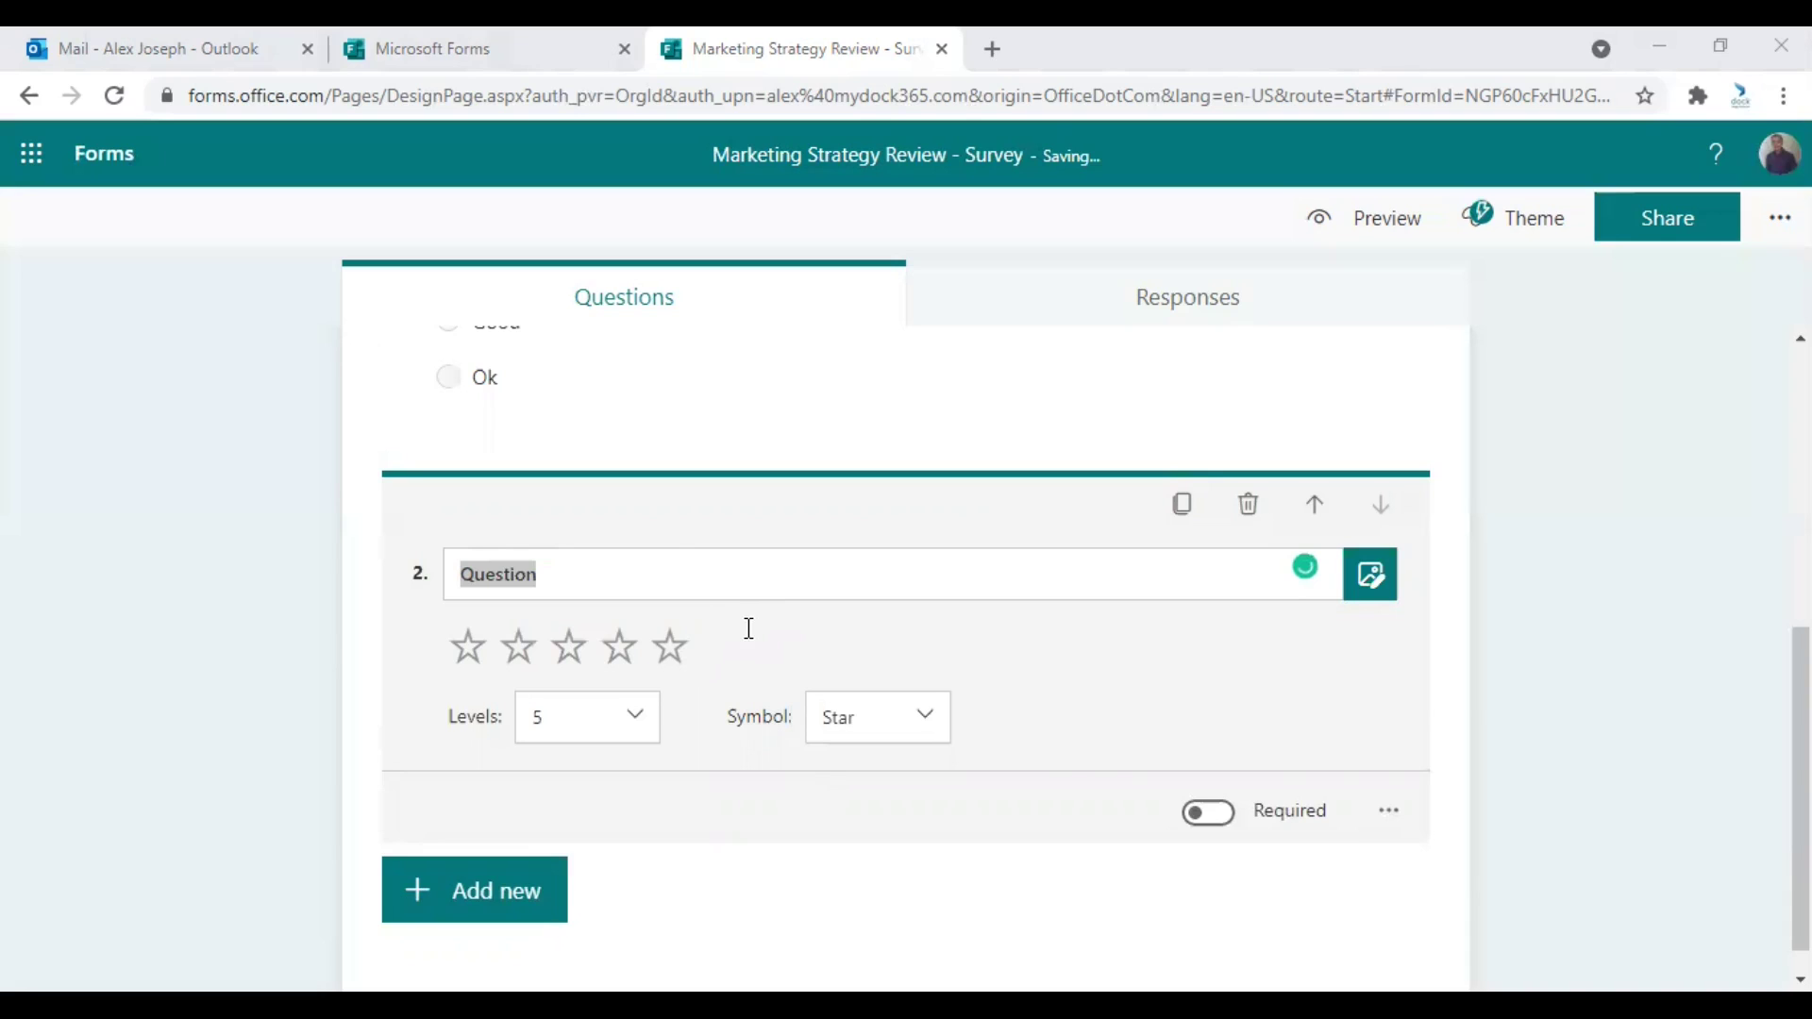
click(675, 560)
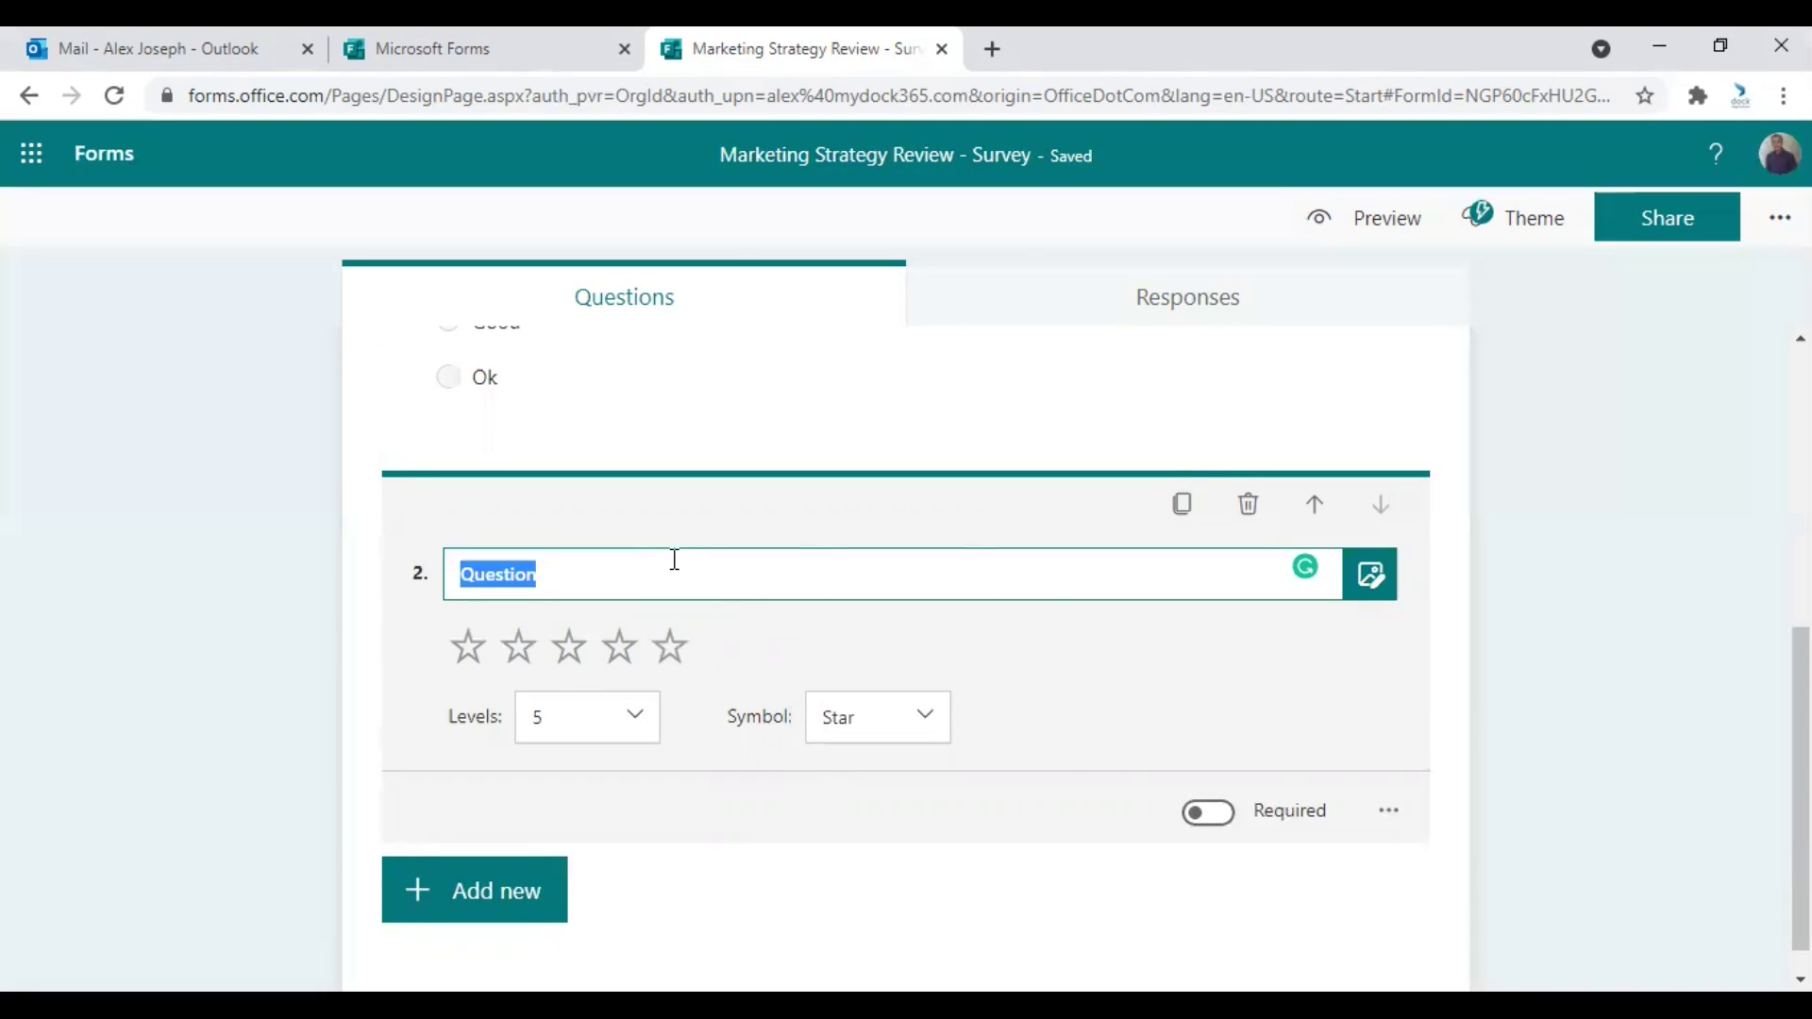
text(How will you rate our current strategies)
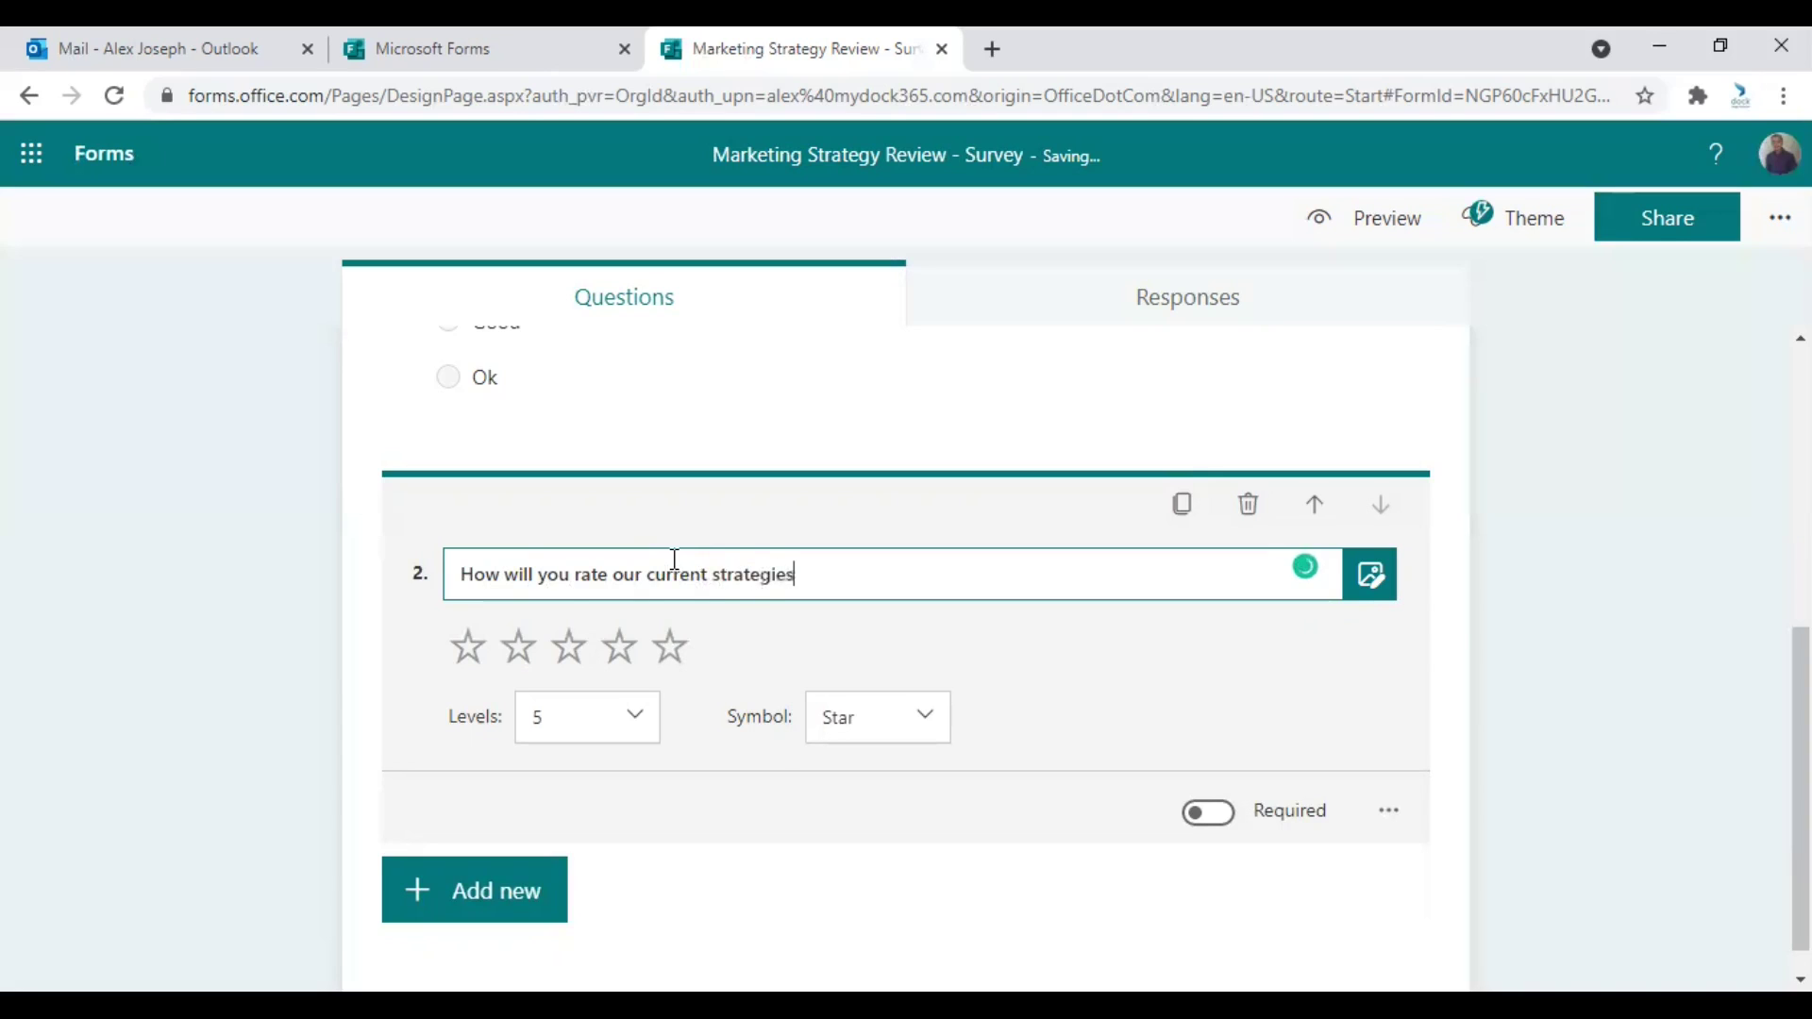
- Keep the rating at 5 levels and change the symbol to Number
click(620, 723)
click(620, 727)
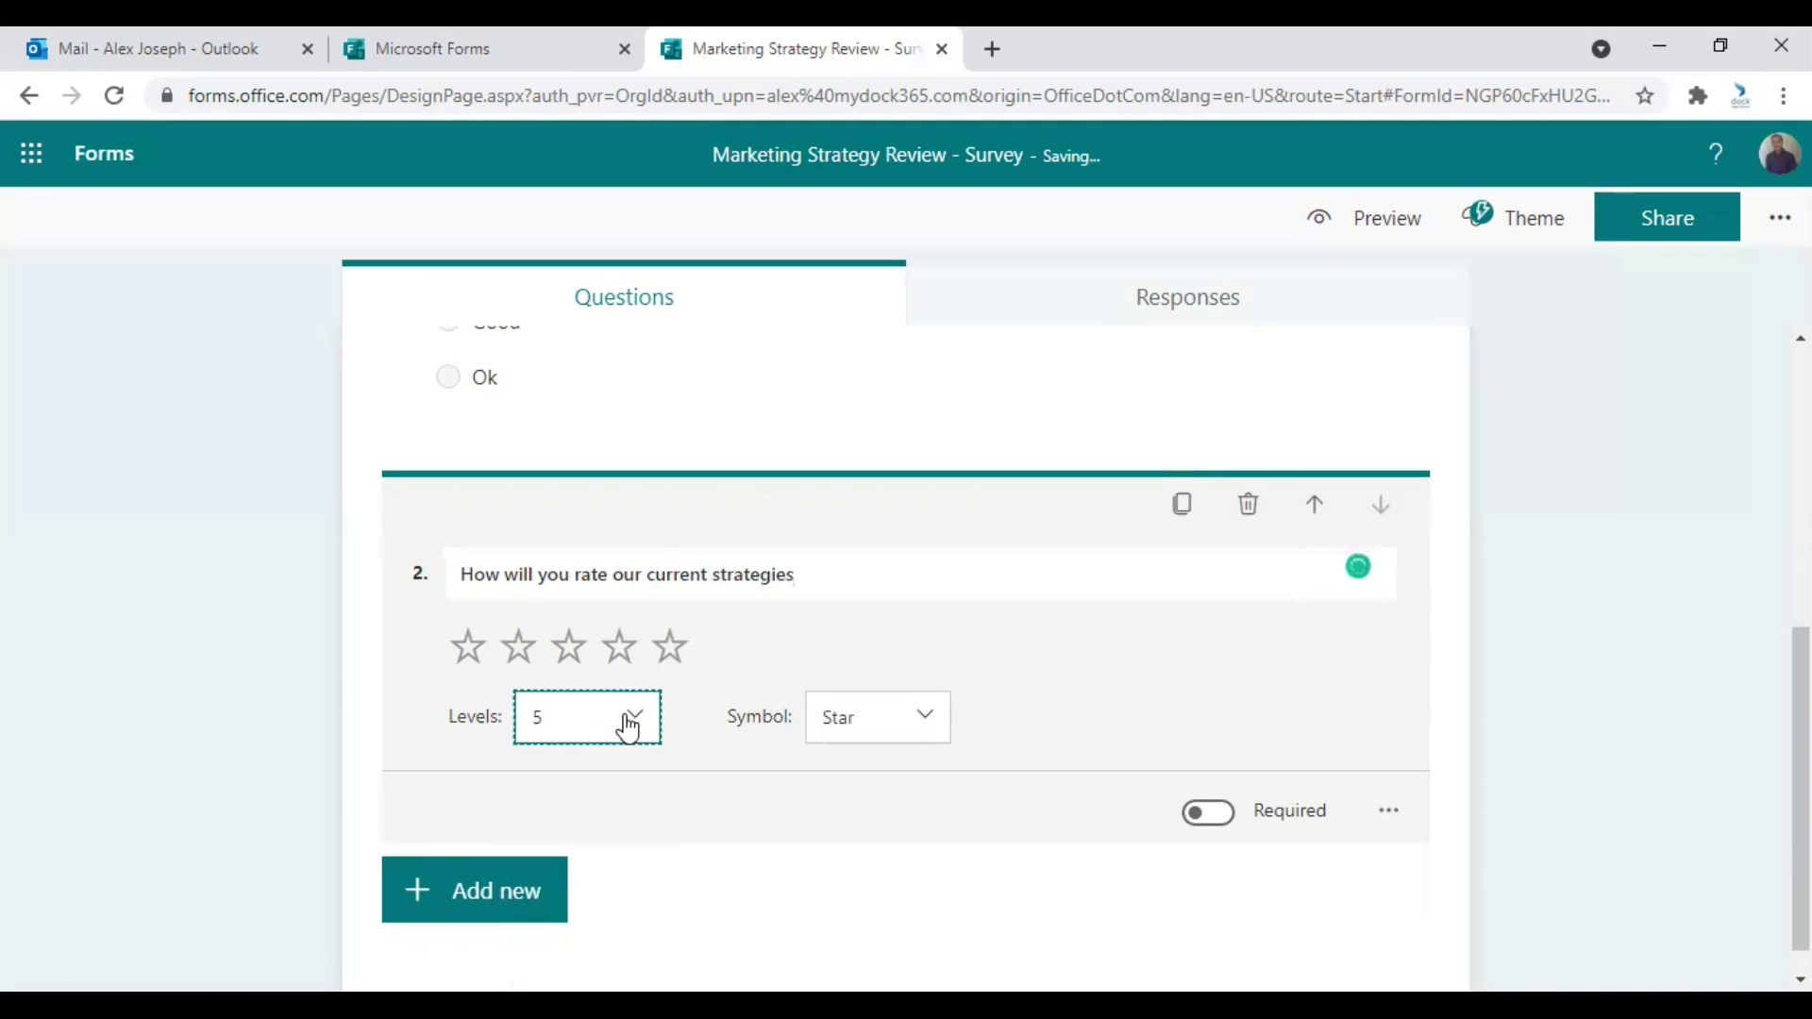
click(617, 723)
scroll(609, 757, down, 2)
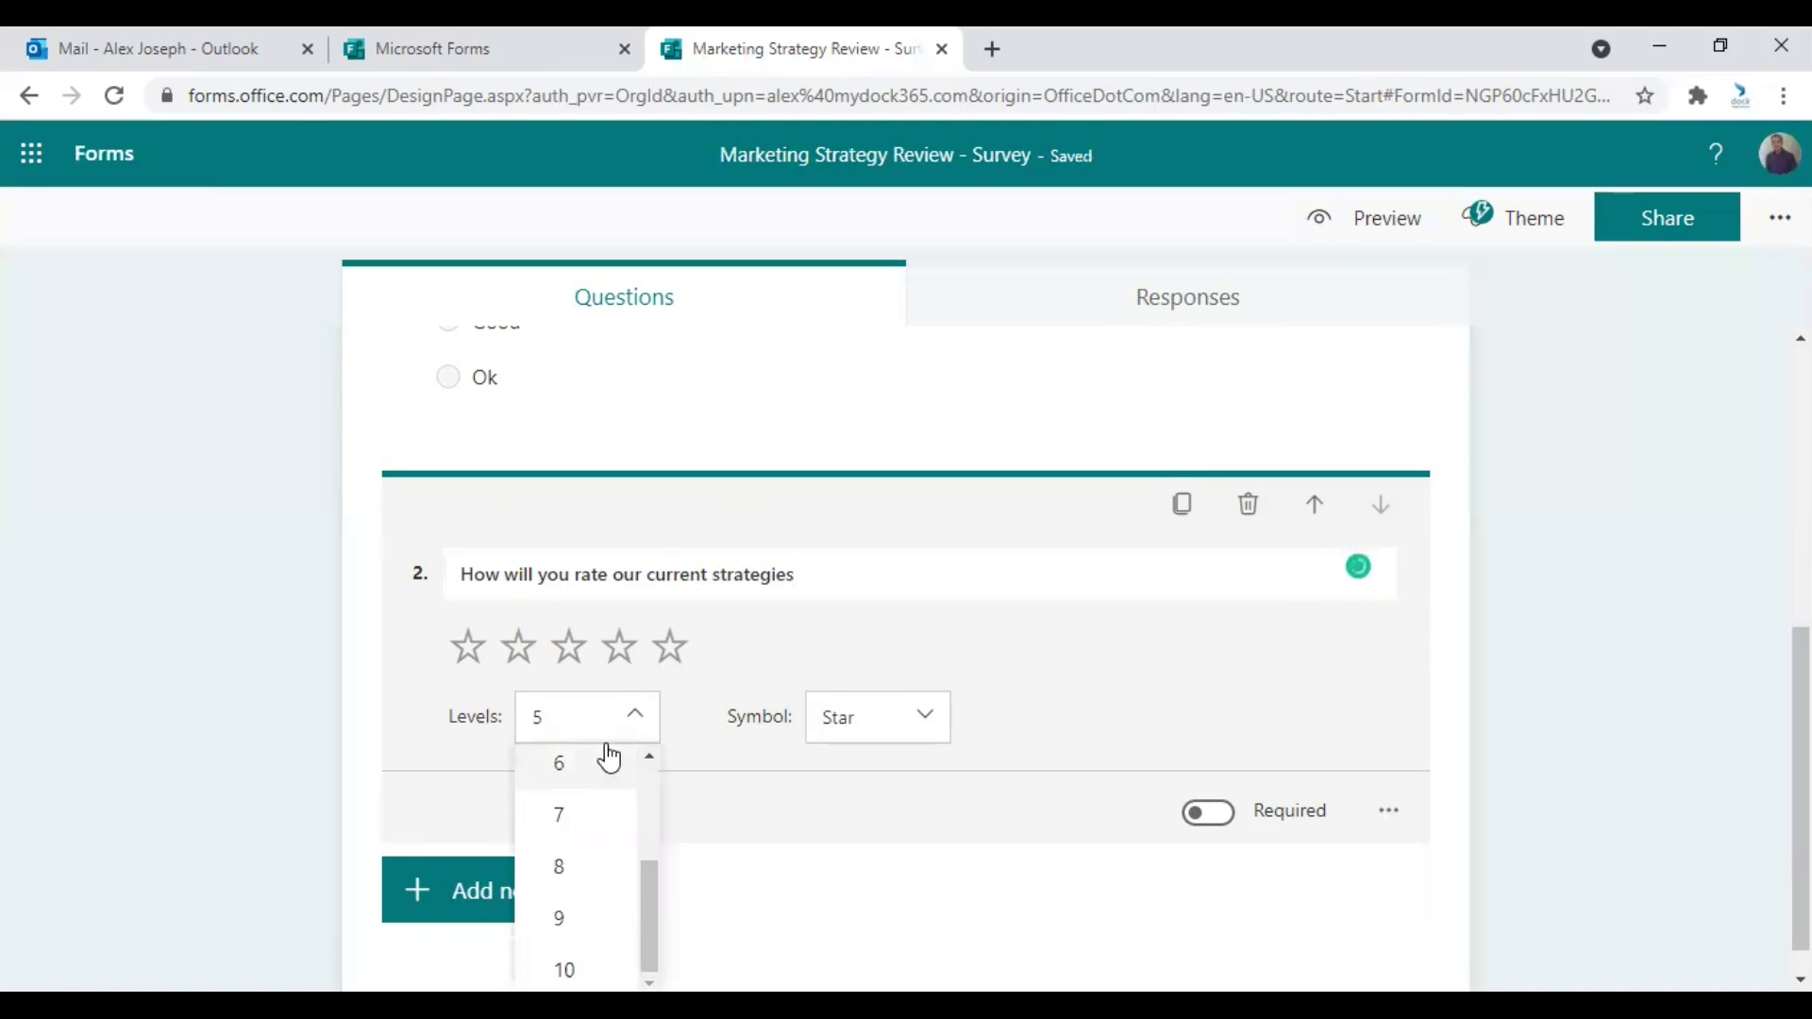
scroll(599, 874, up, 2)
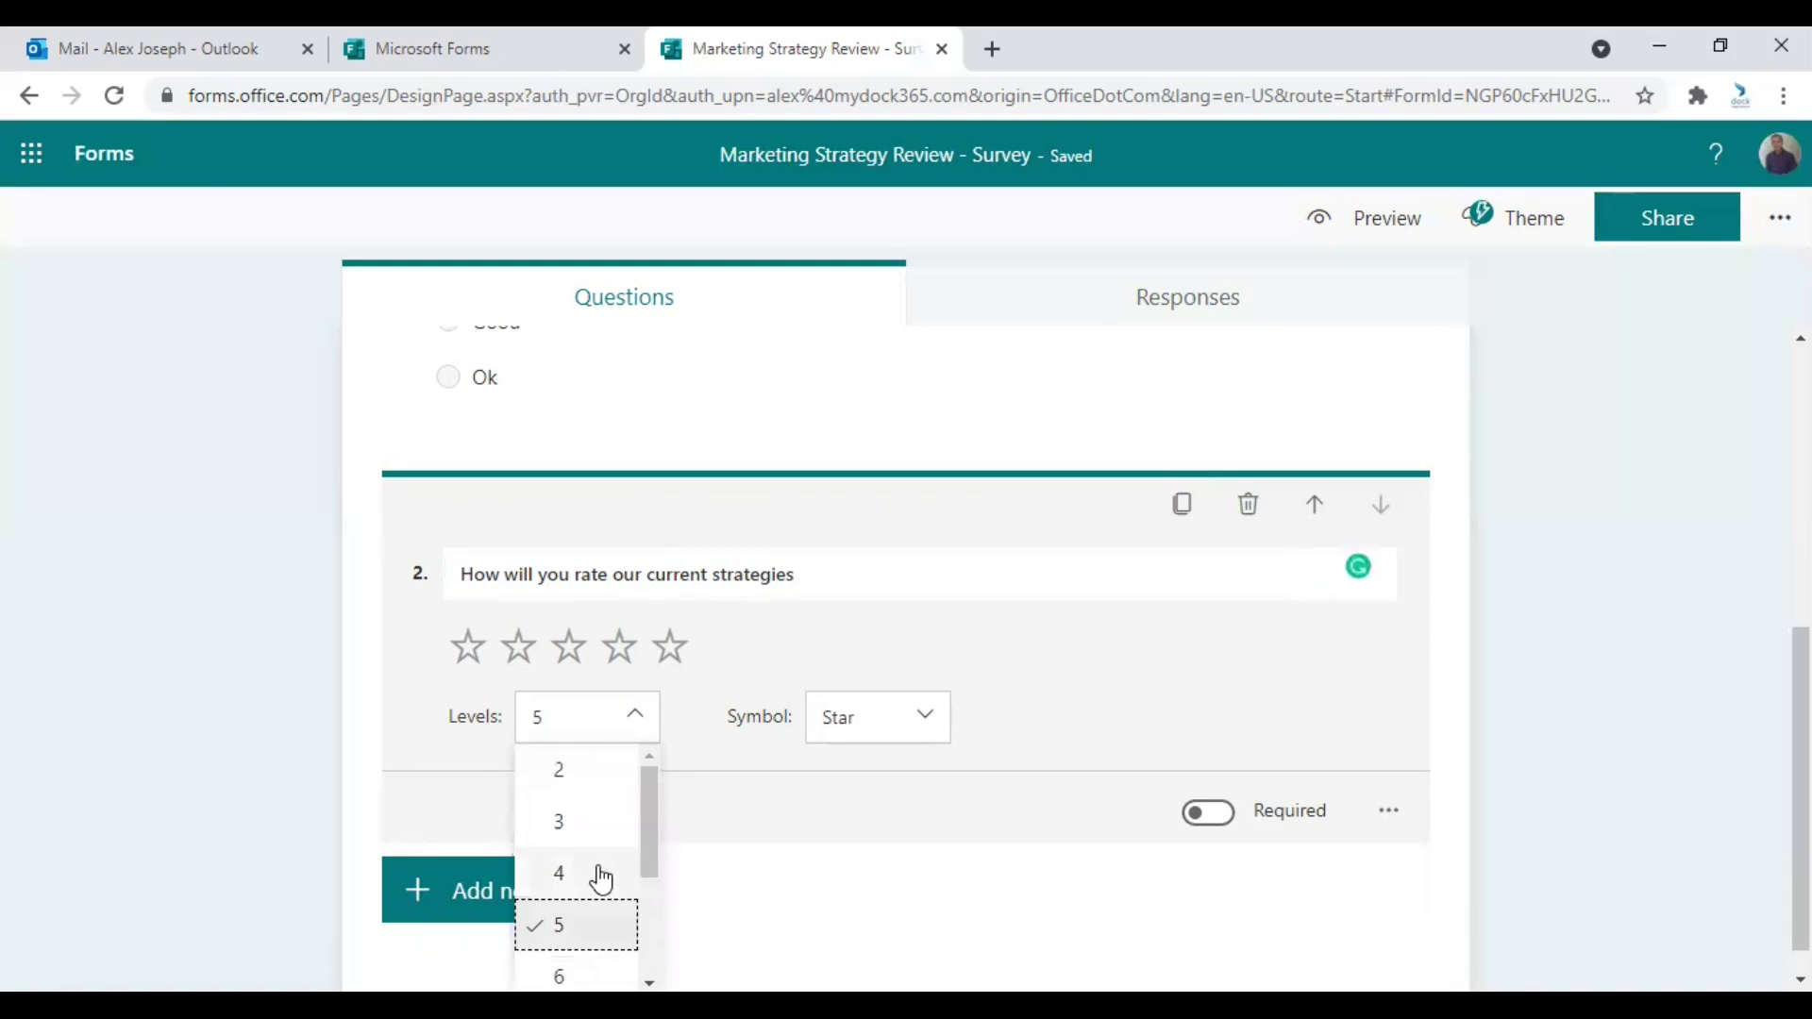
click(579, 920)
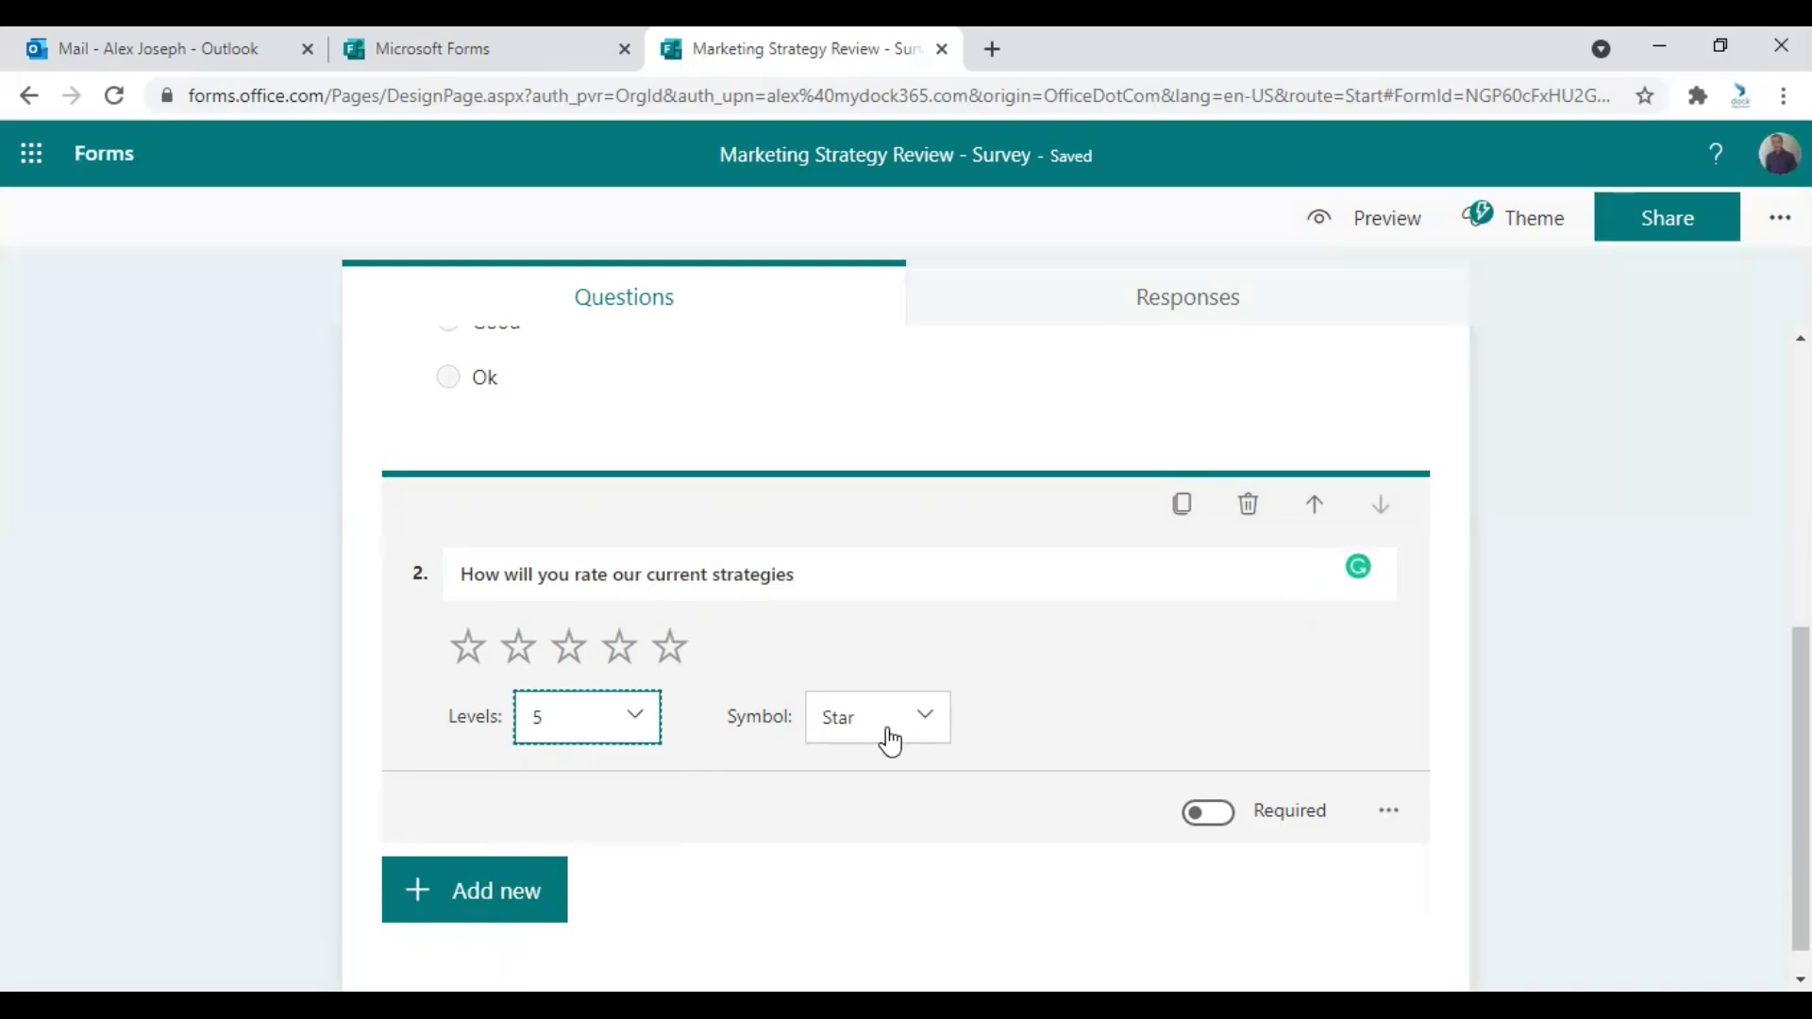
click(918, 727)
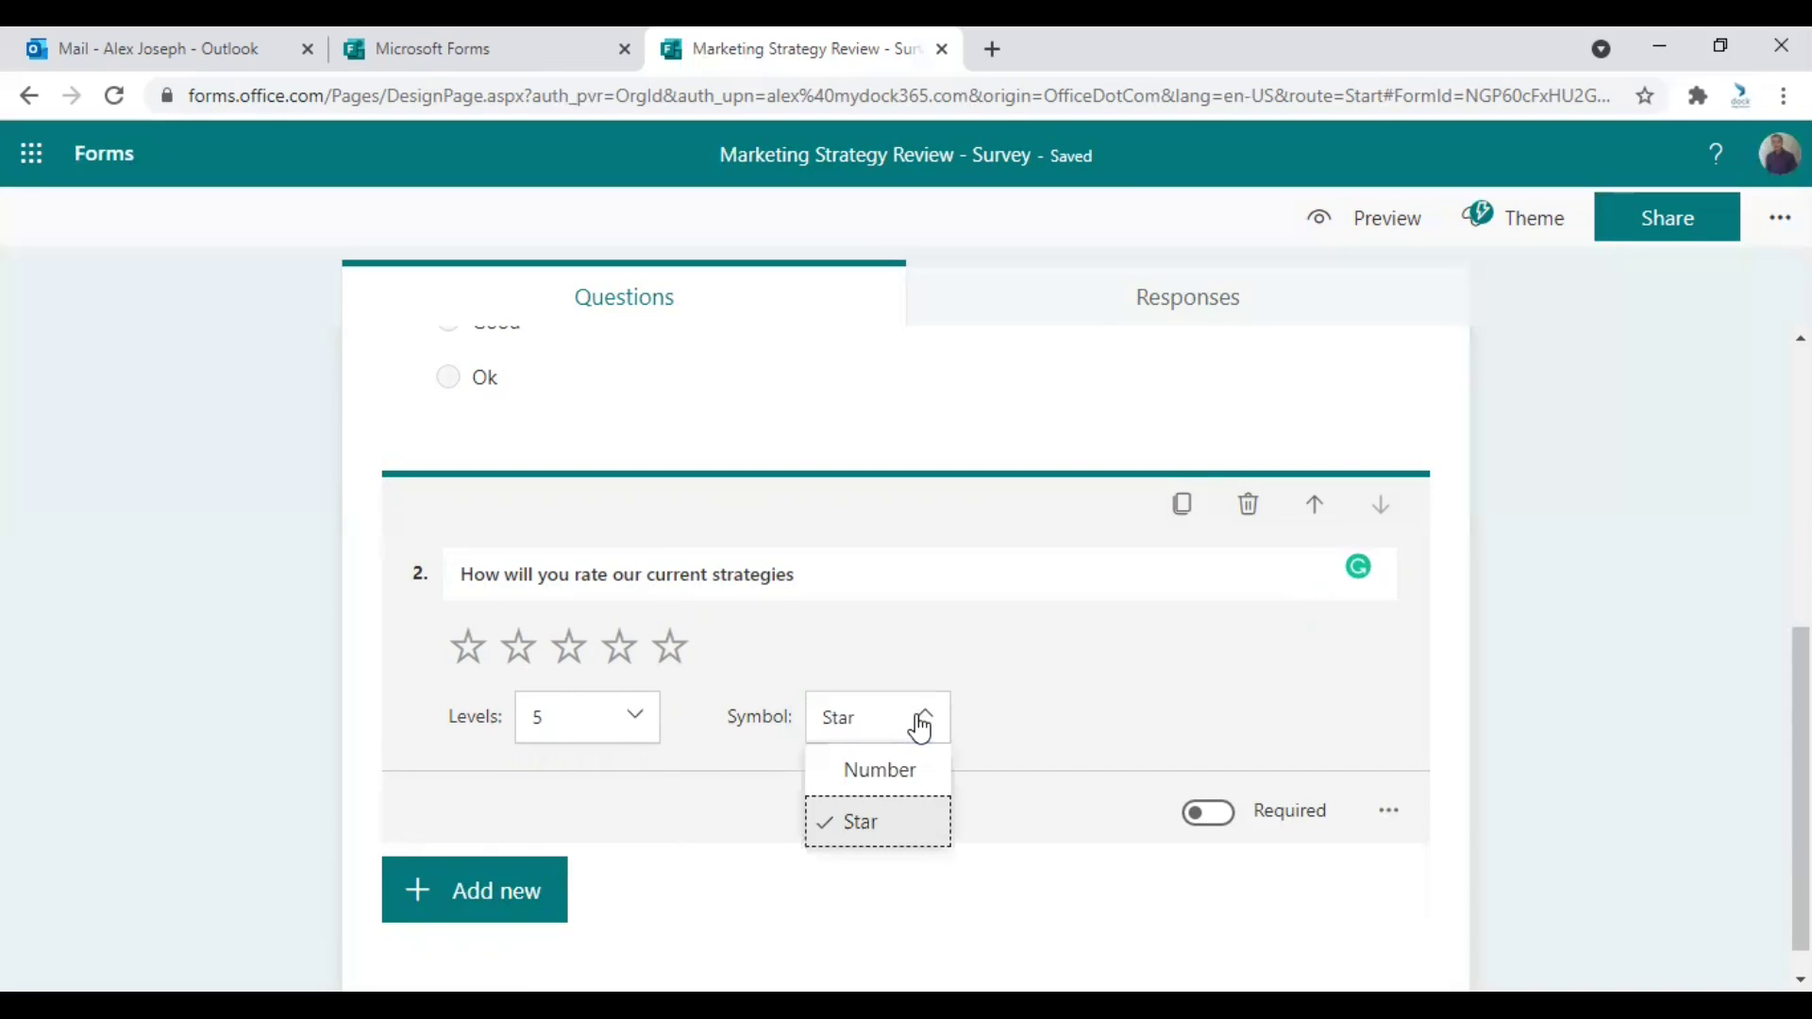
click(883, 769)
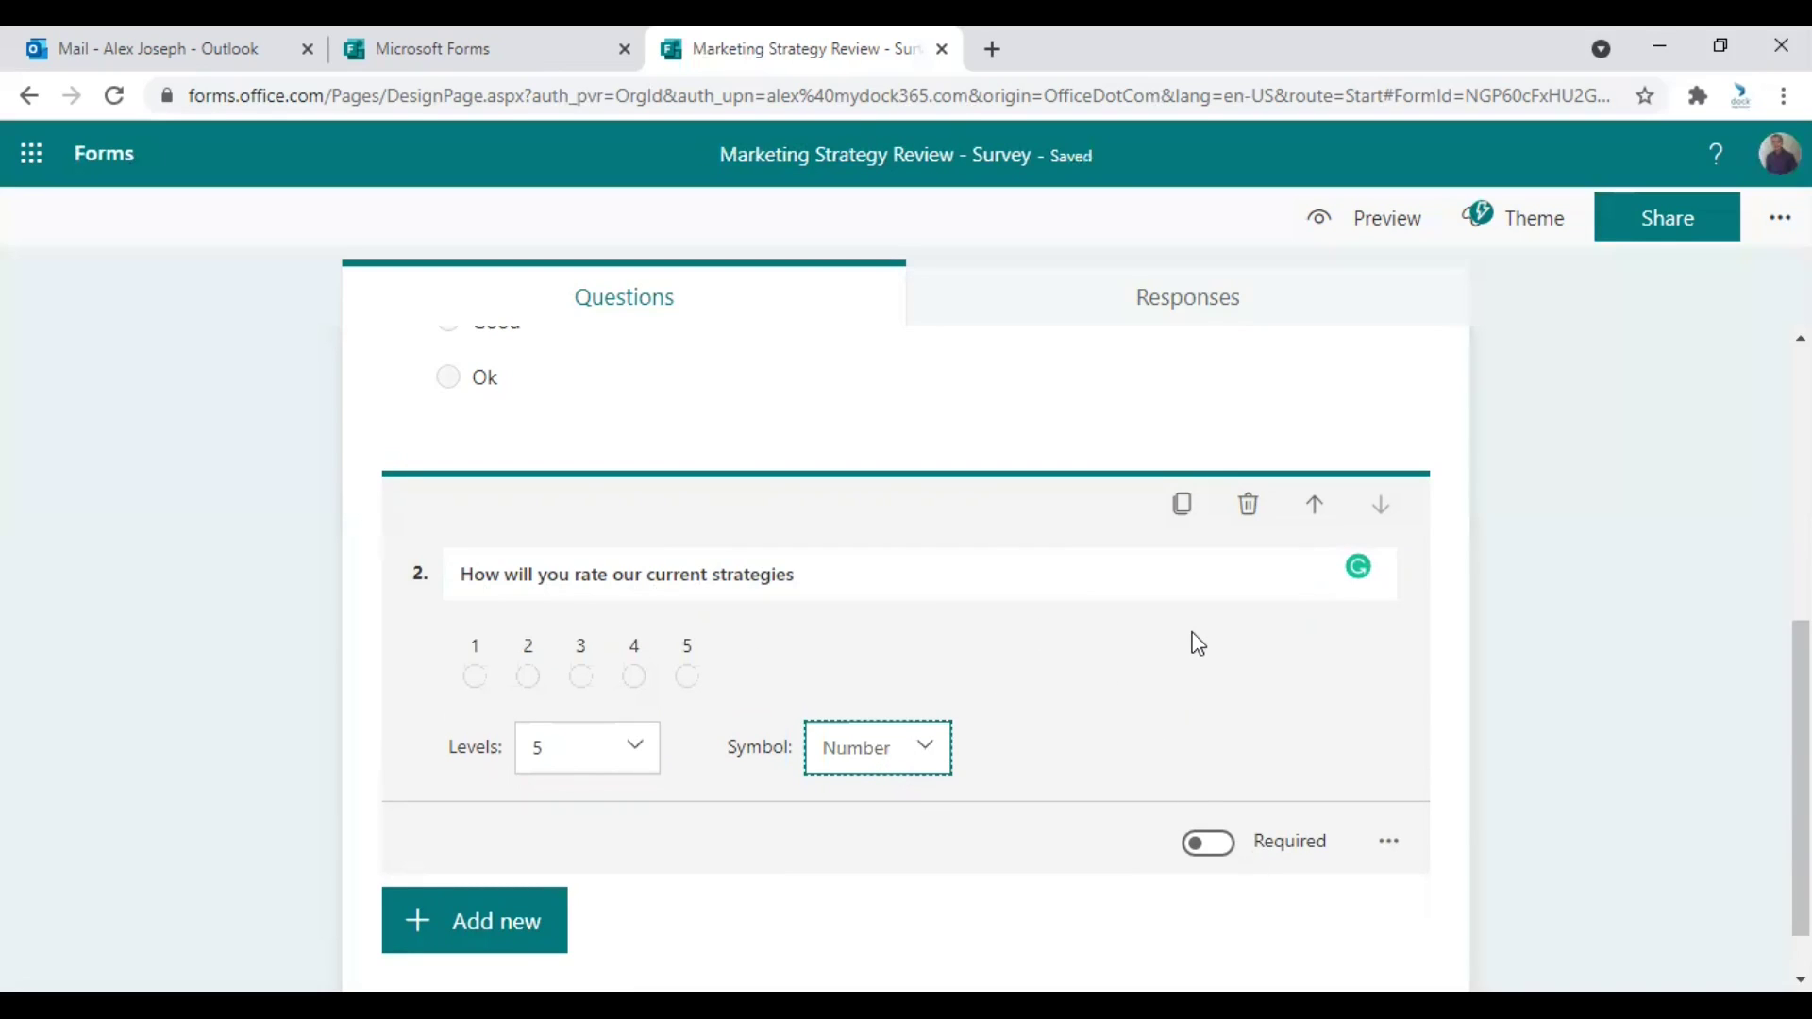
- Turn on Required for question 2 and question 1
scroll(1194, 639, up, 3)
scroll(1234, 782, down, 4)
scroll(1236, 777, up, 2)
scroll(1236, 777, up, 3)
scroll(1234, 789, down, 3)
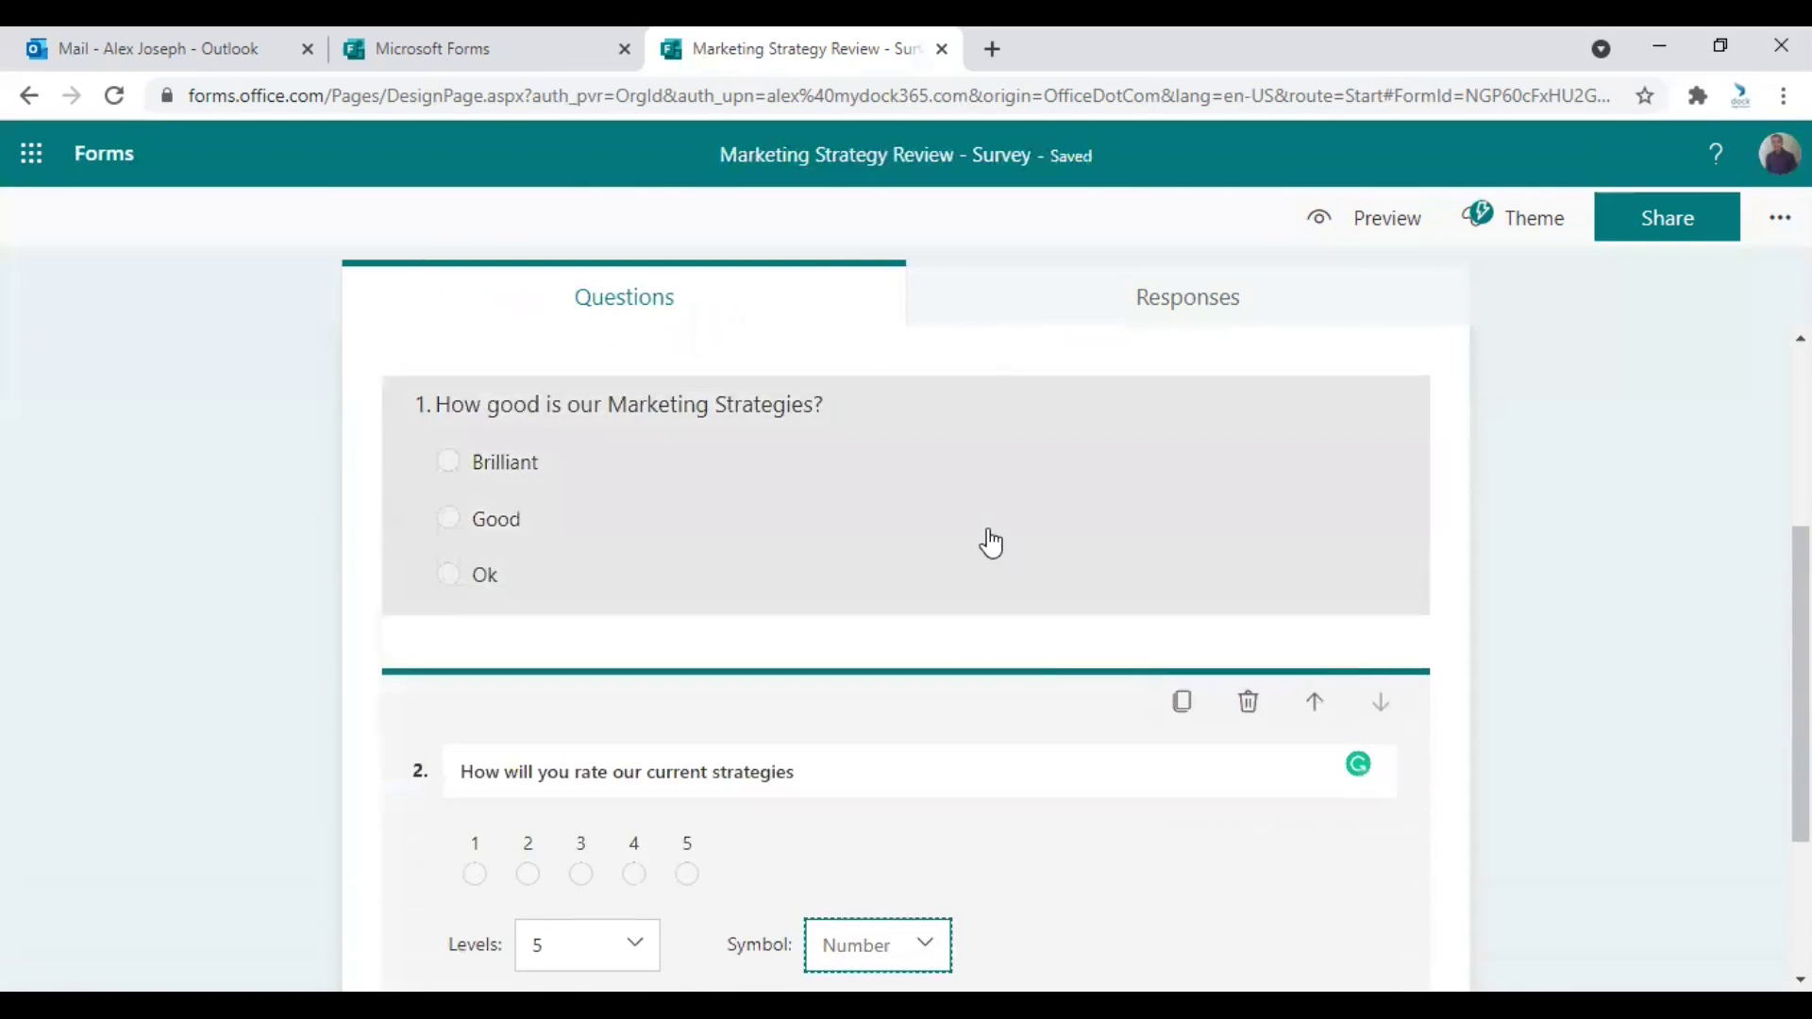
scroll(1232, 789, down, 3)
click(1208, 776)
scroll(1199, 607, up, 4)
click(1209, 651)
click(1224, 718)
scroll(1238, 672, down, 2)
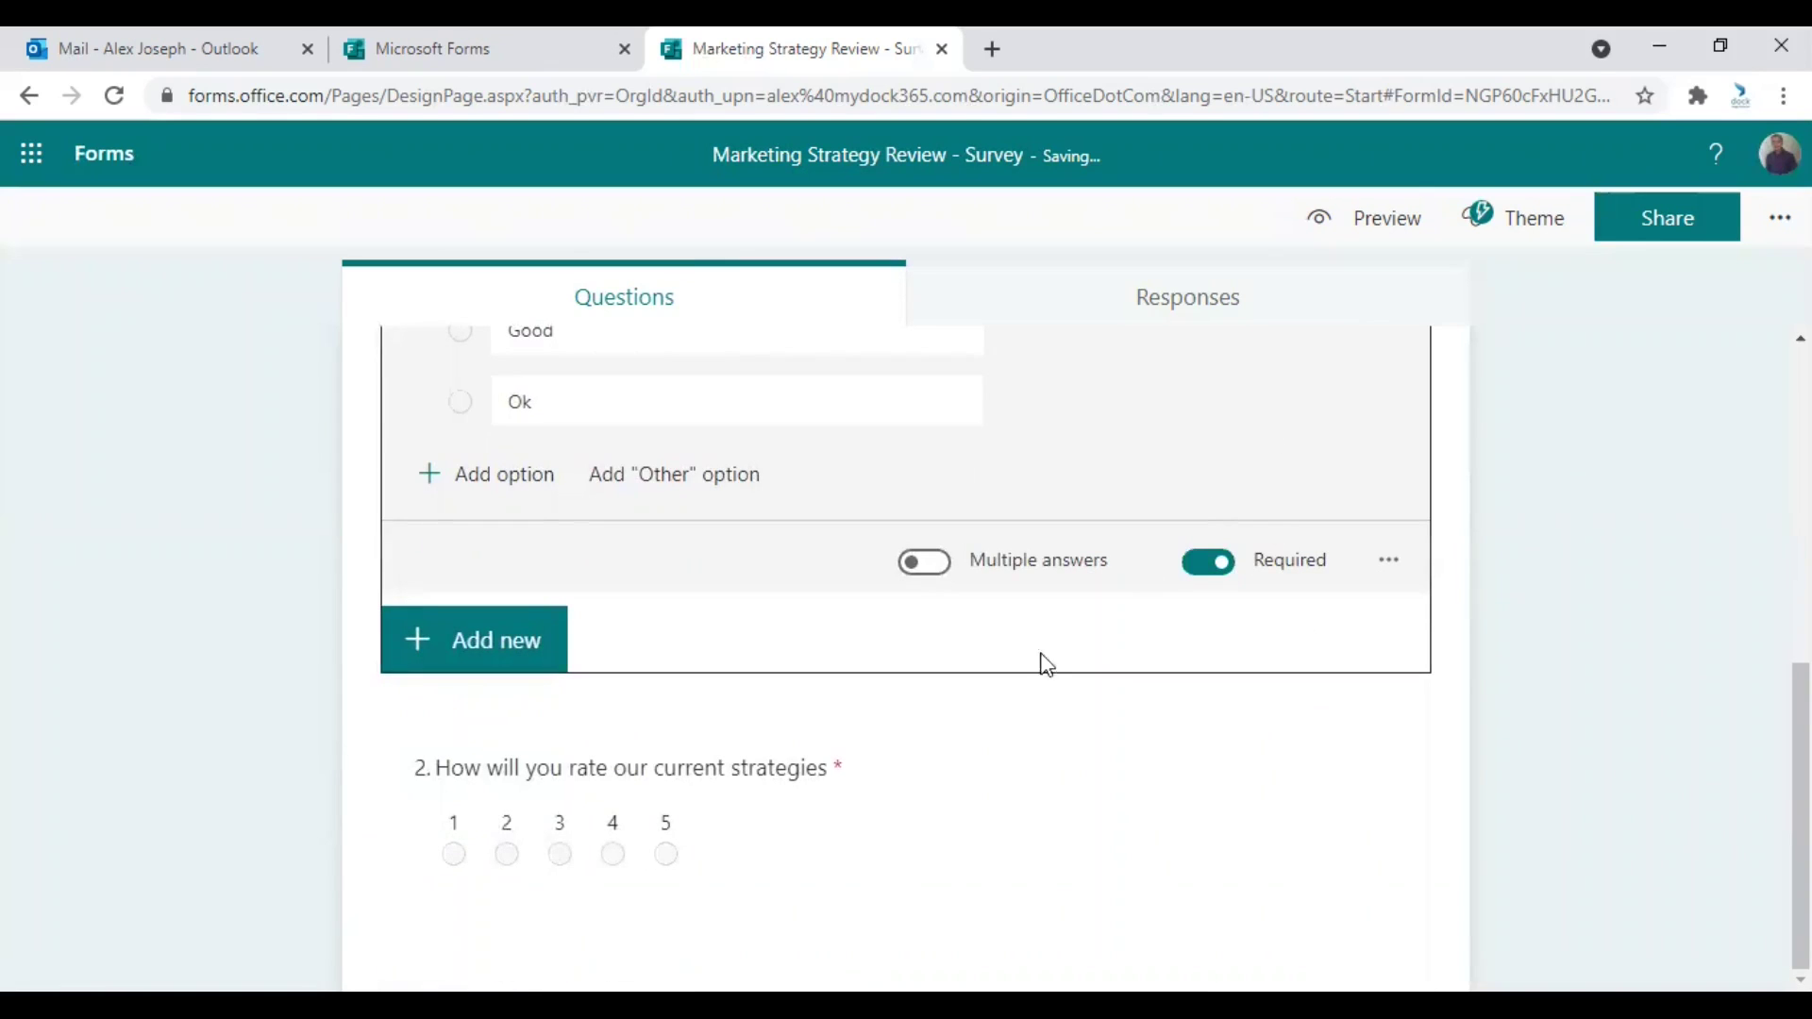
click(1039, 761)
- Add Text question 3 worded 'Is there something we should stop?'
click(514, 933)
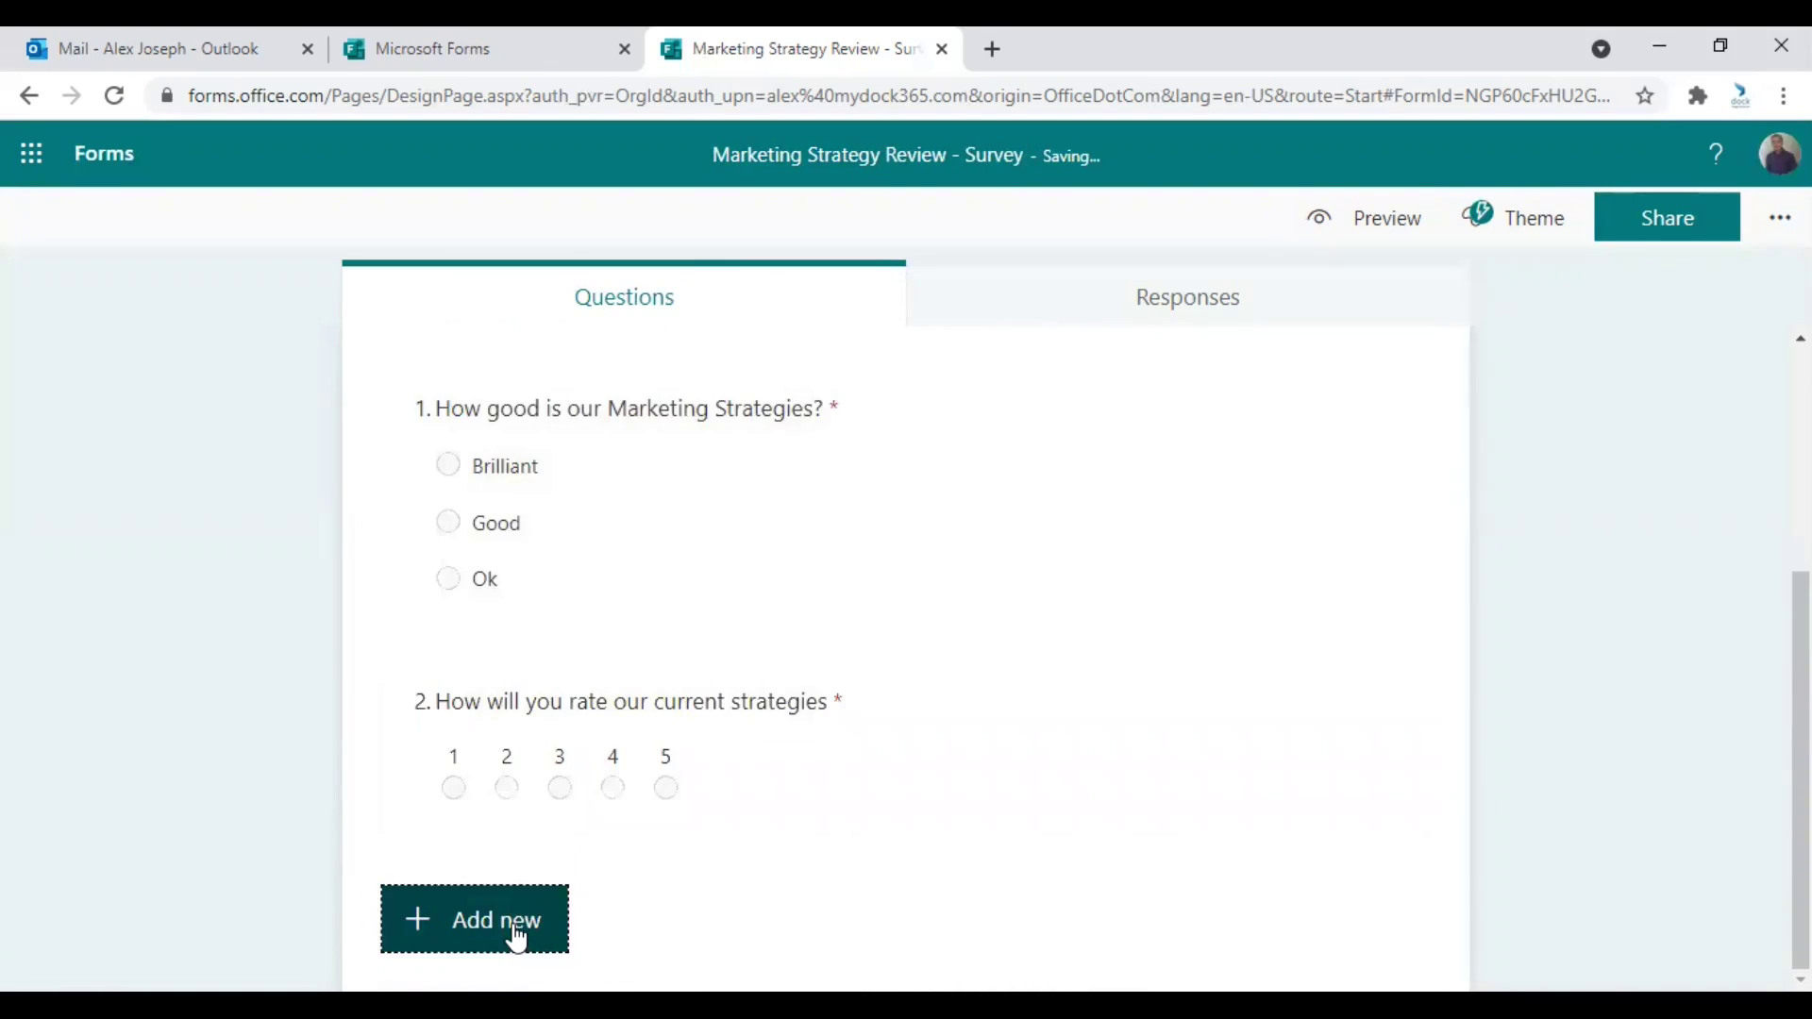
click(490, 917)
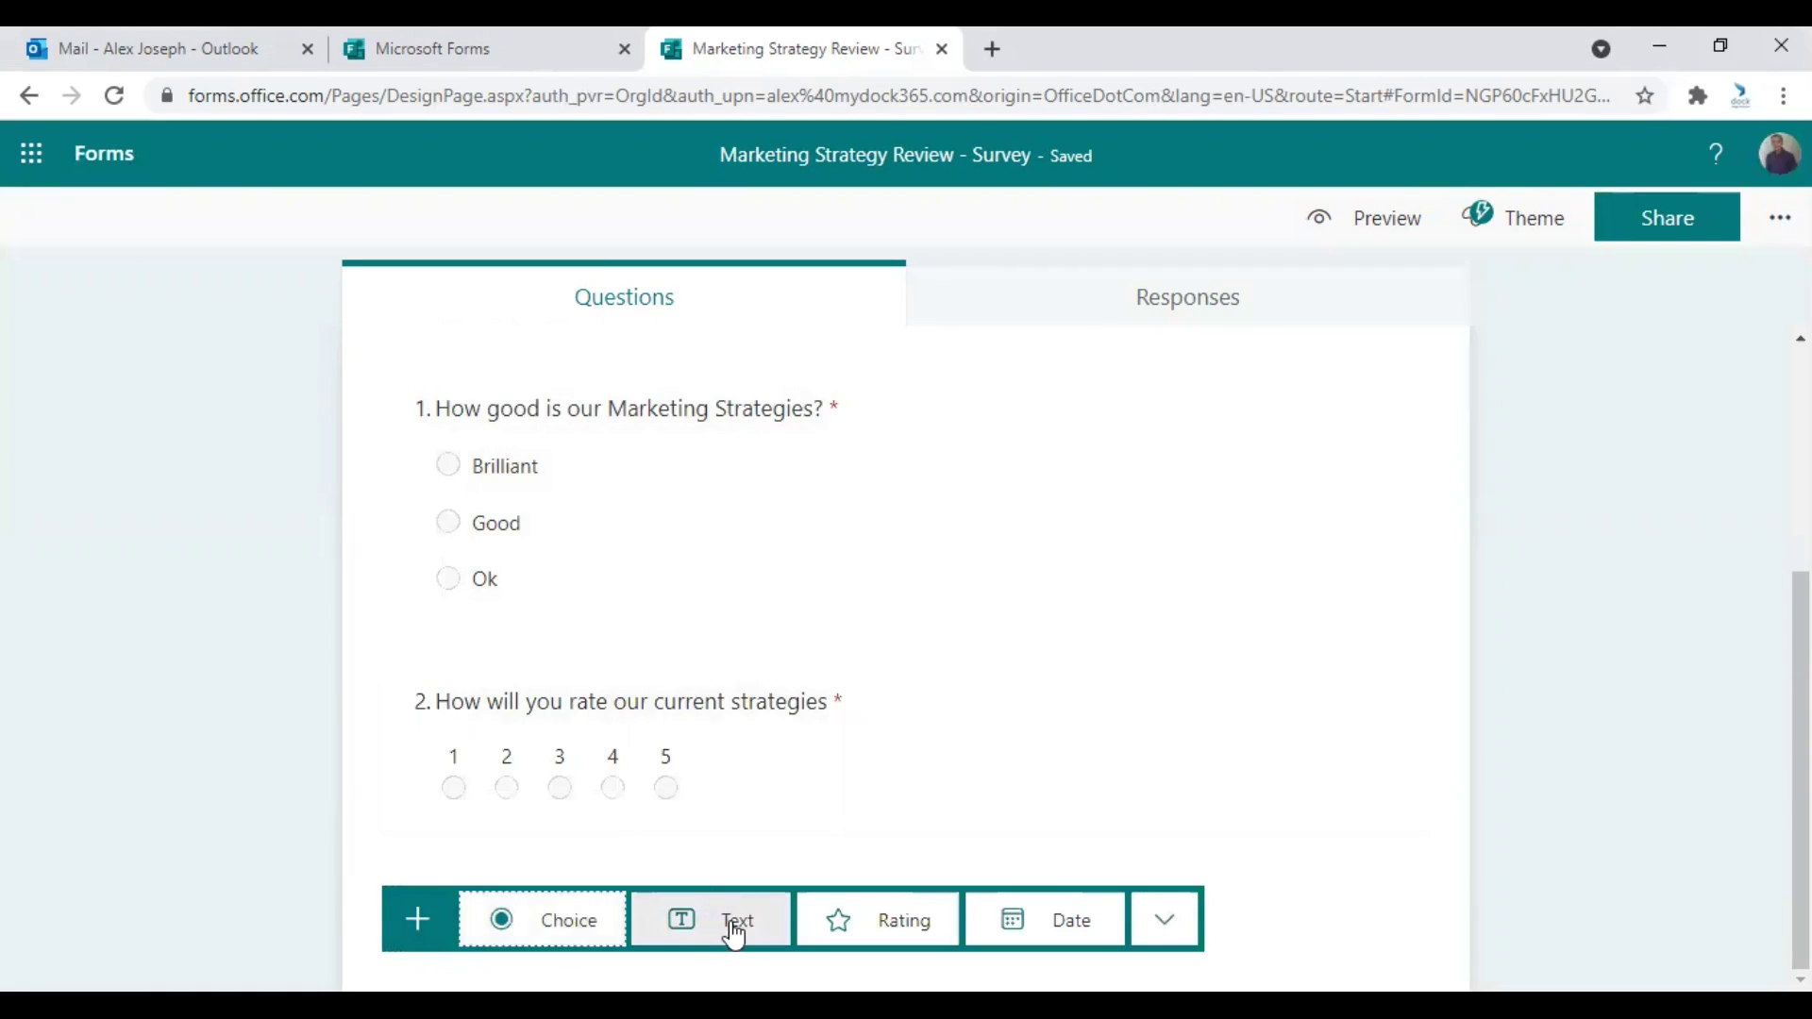
click(732, 925)
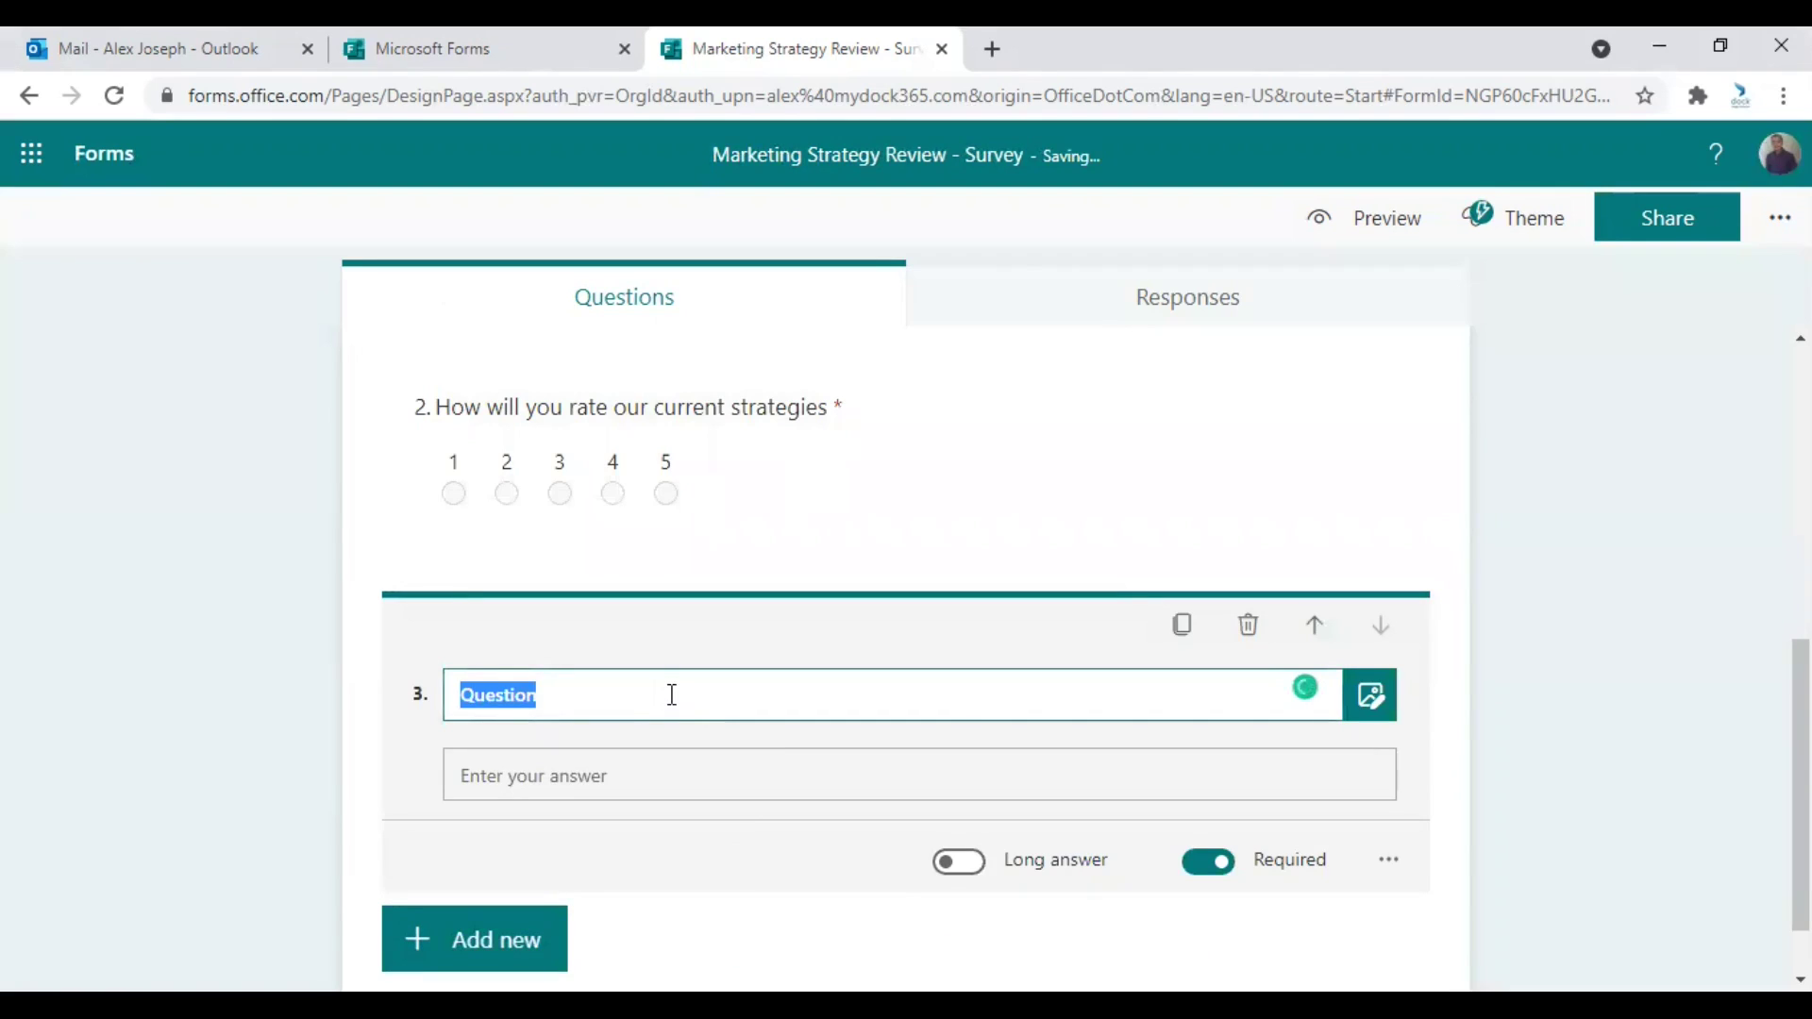
text(Is there something we should stop?)
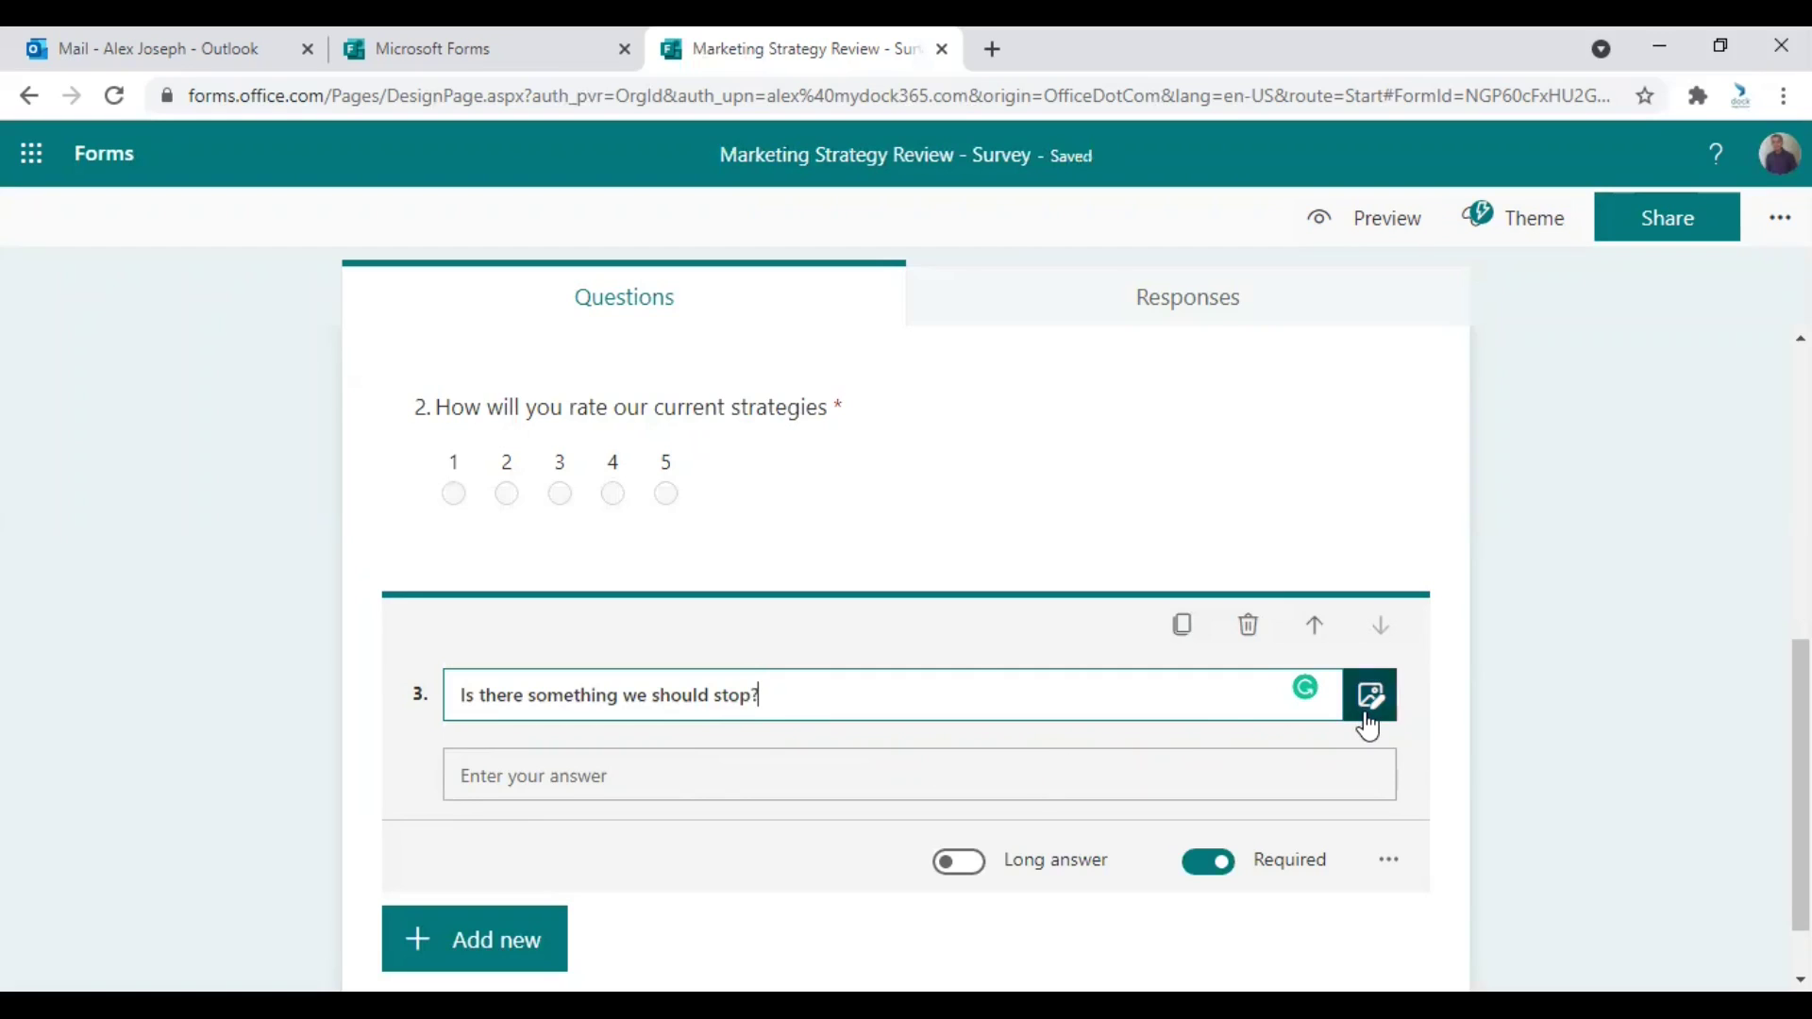
click(725, 766)
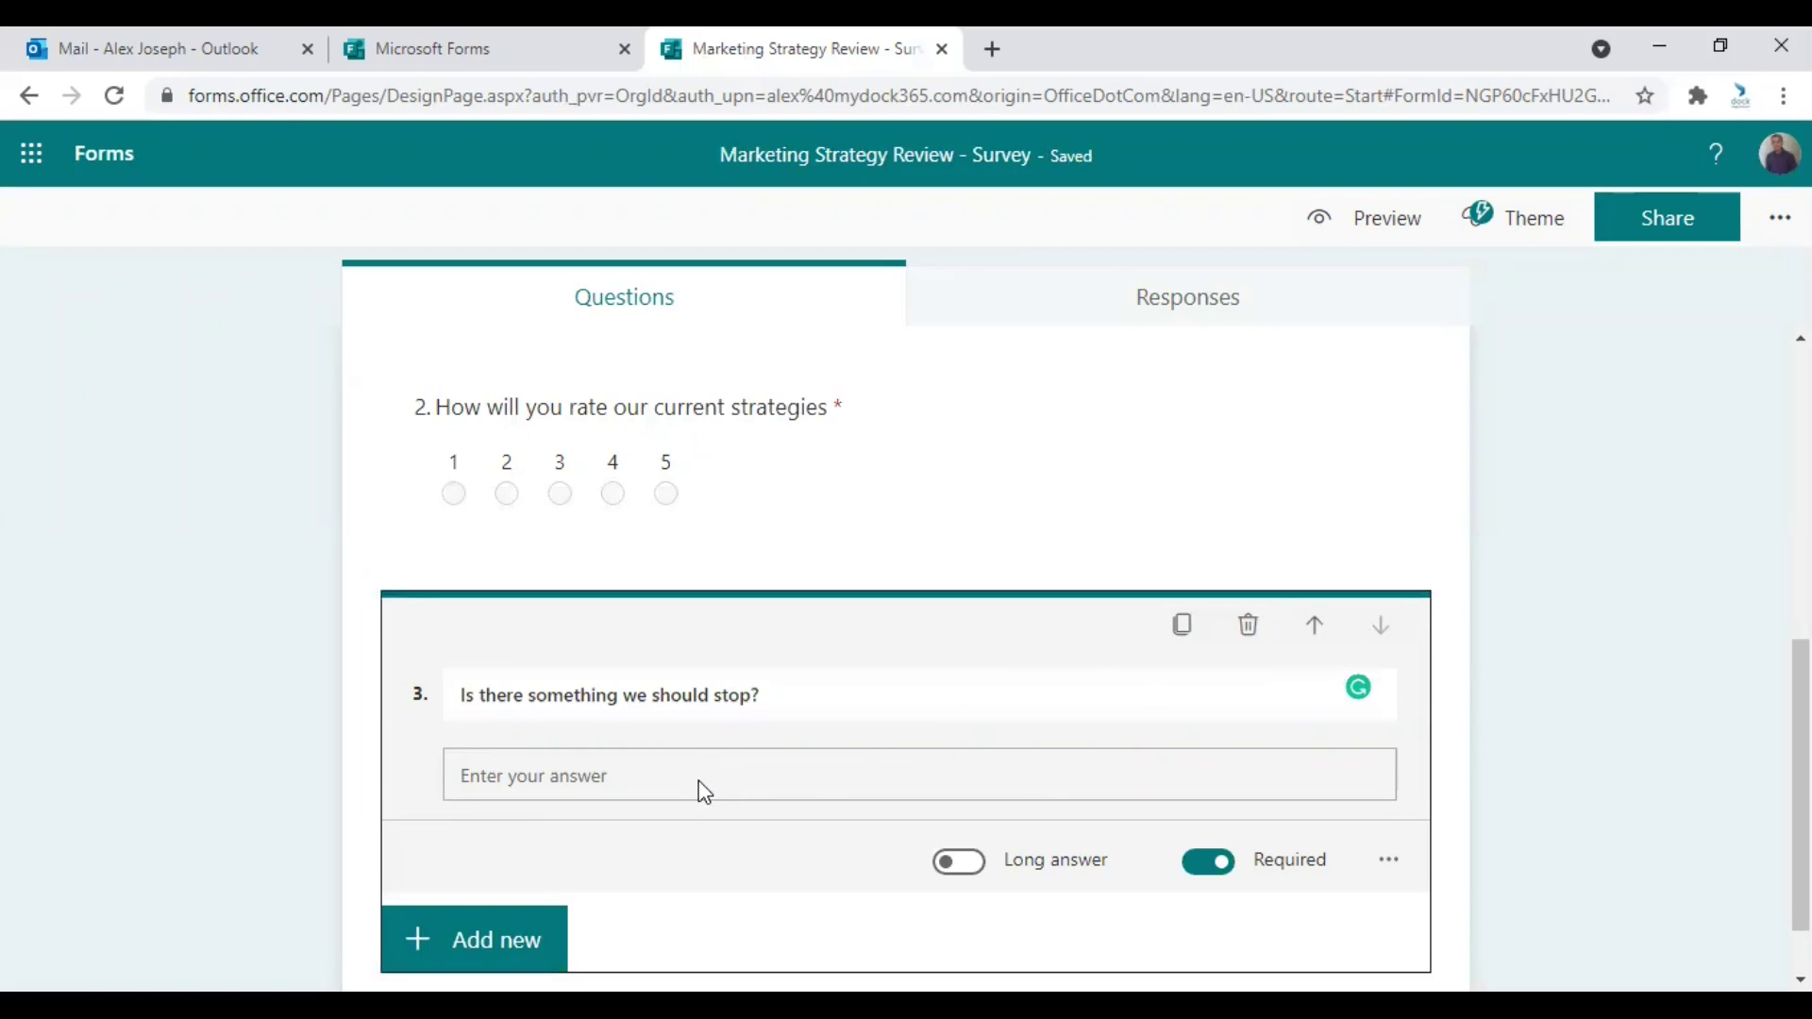
- Toggle Long answer on and back off so question 3 stays a short answer
mouse_move(1255, 692)
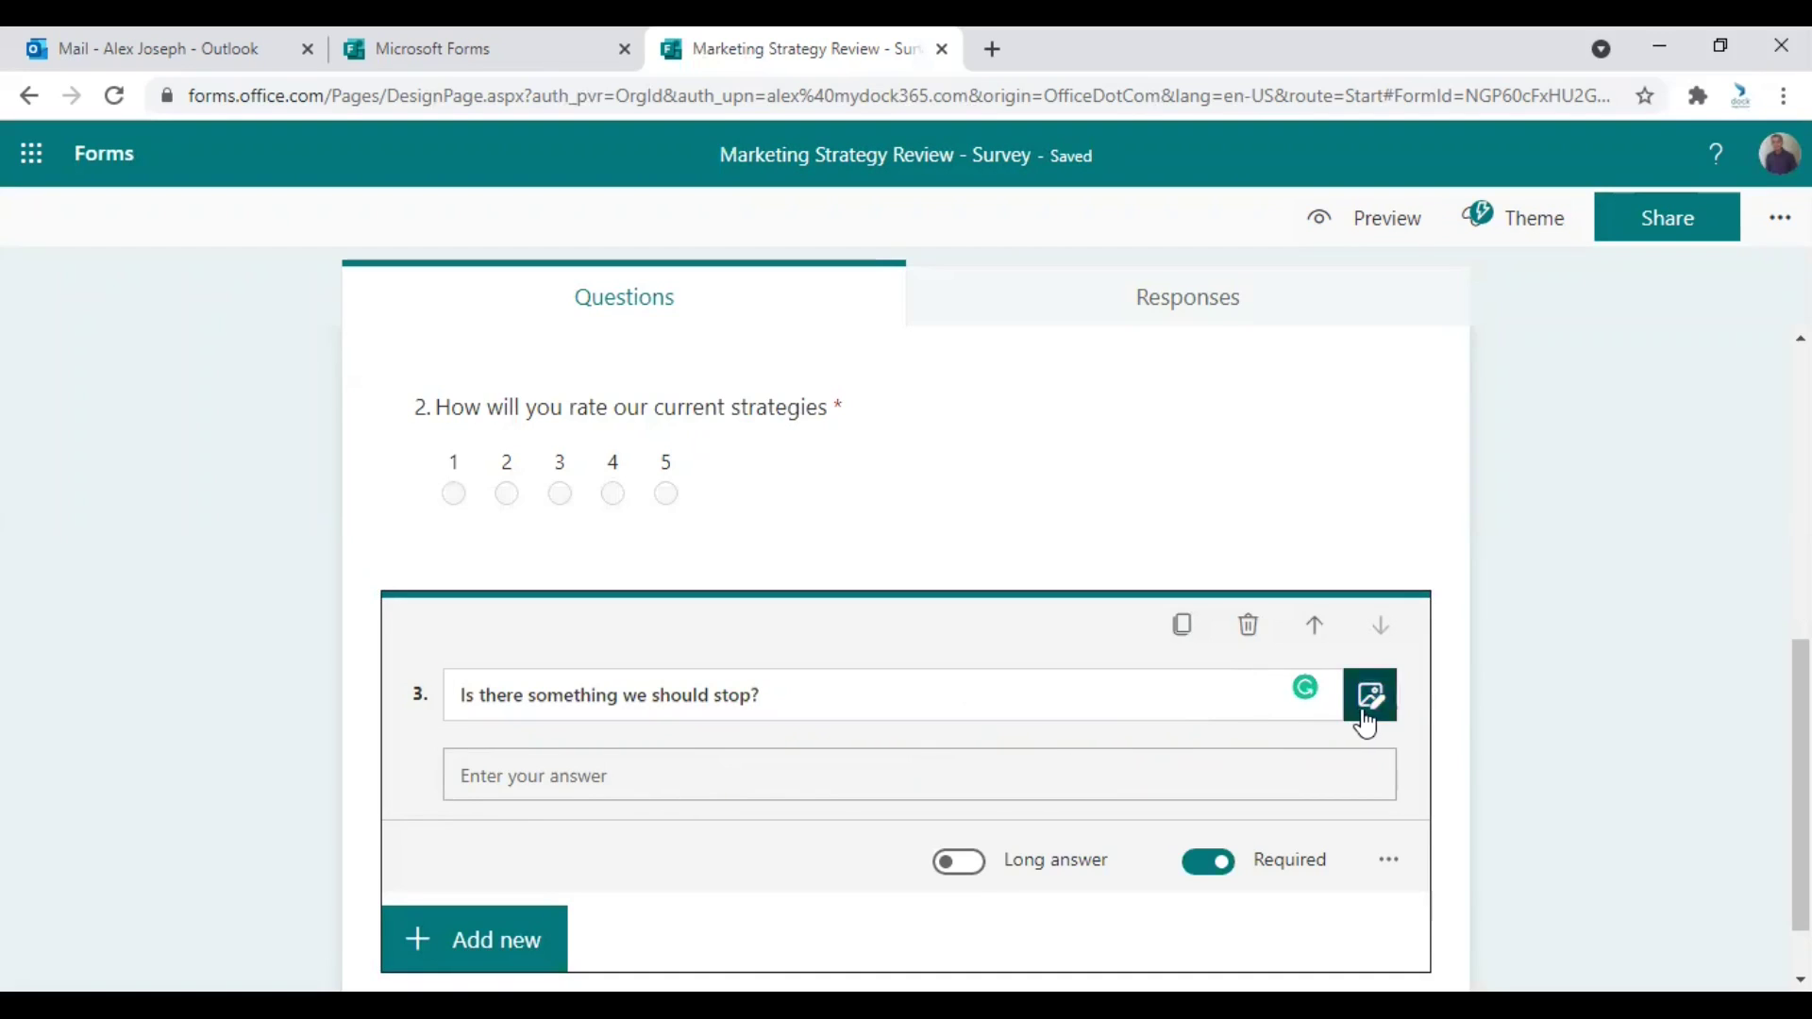
click(973, 873)
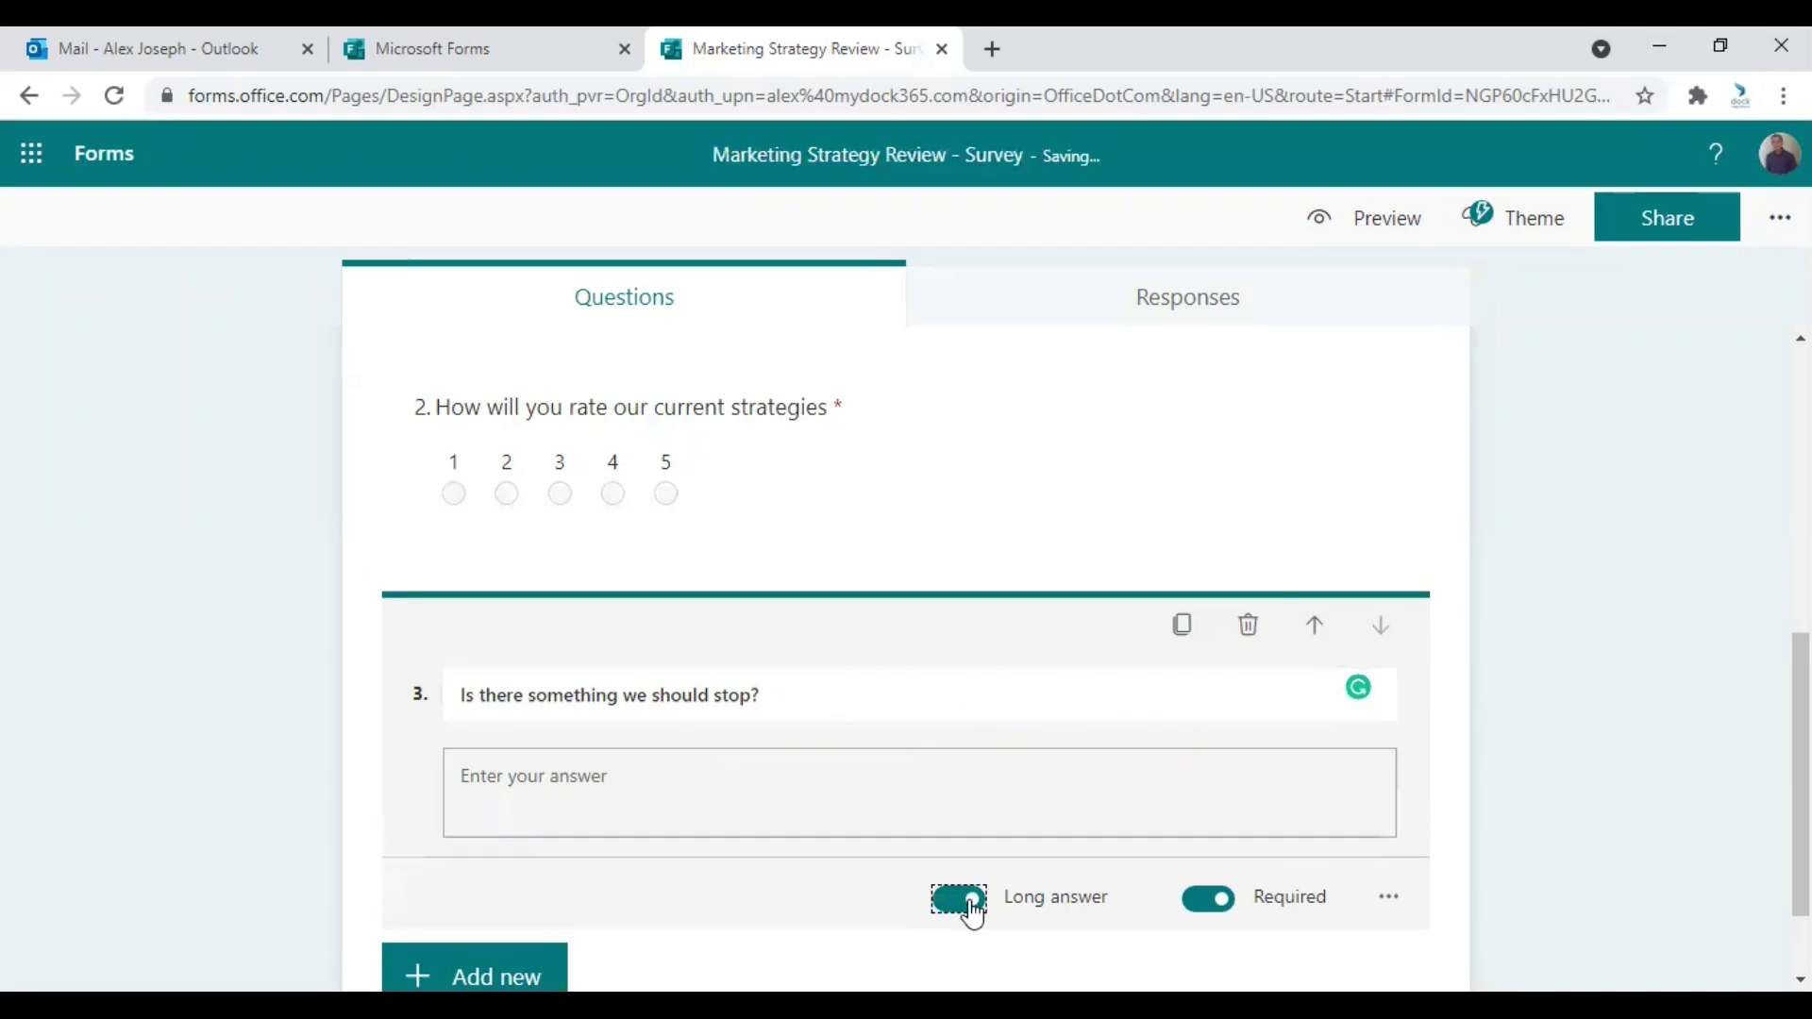
click(973, 906)
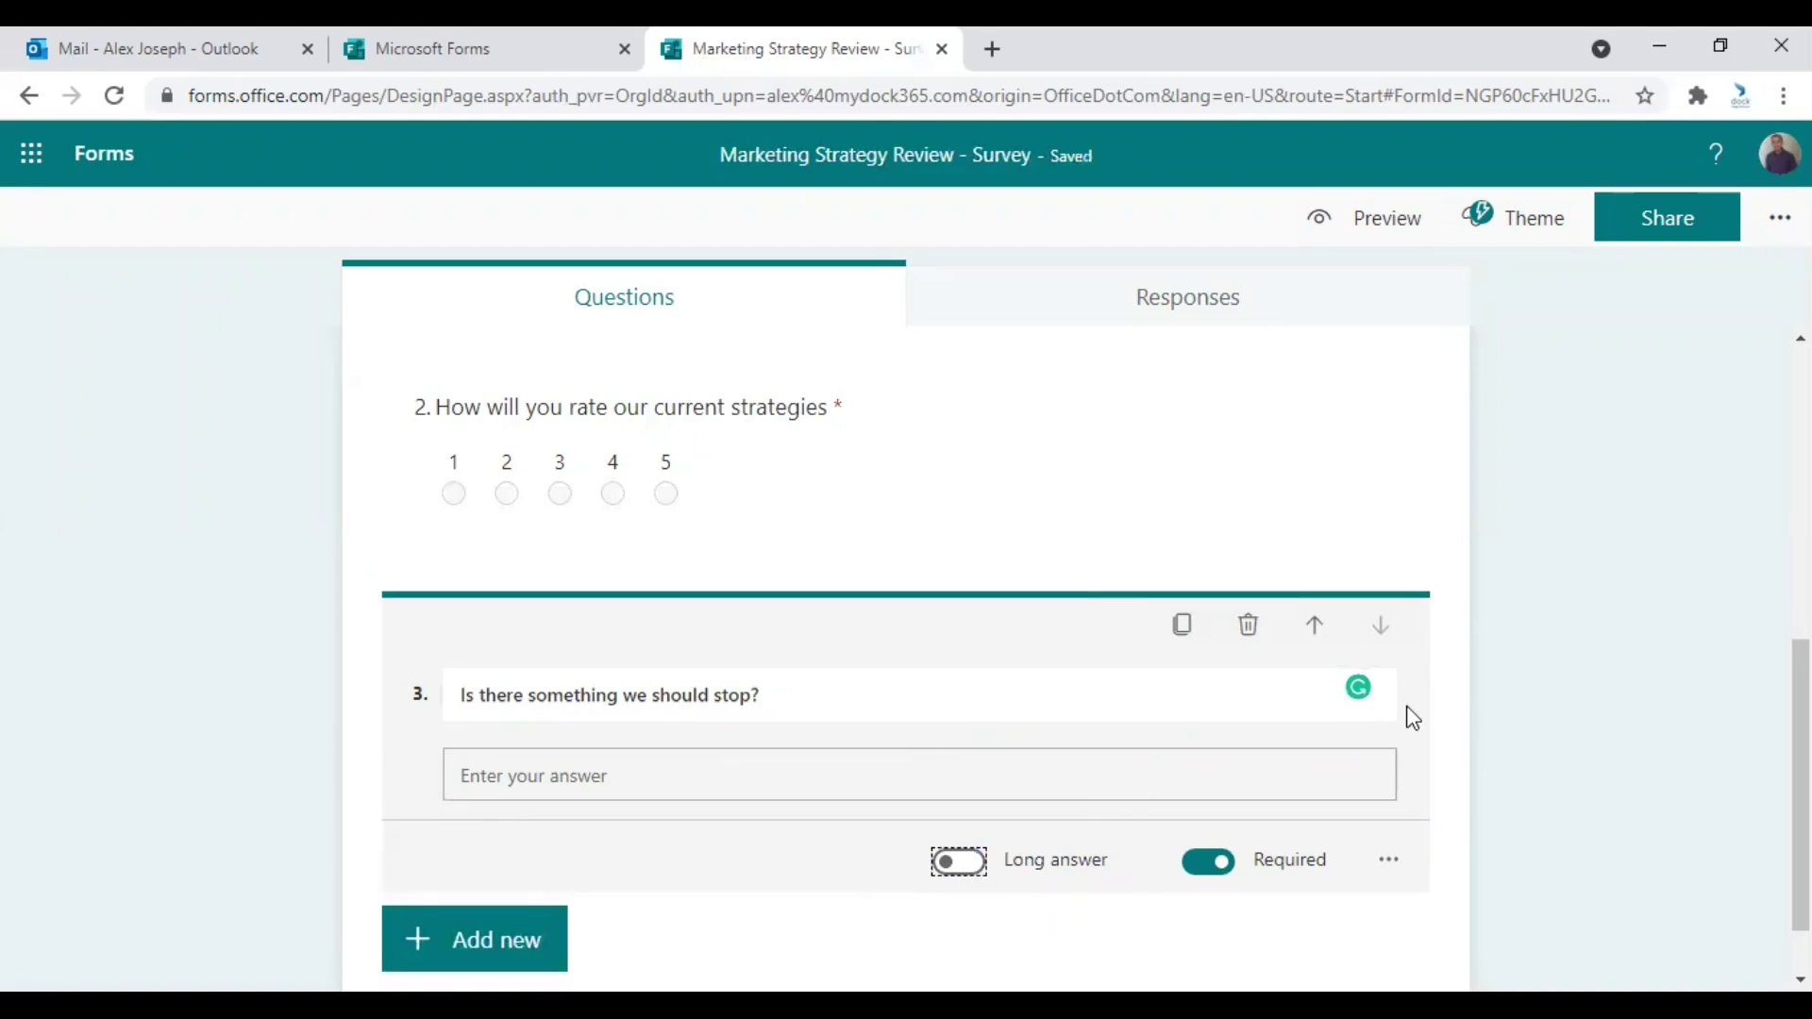
mouse_move(1377, 690)
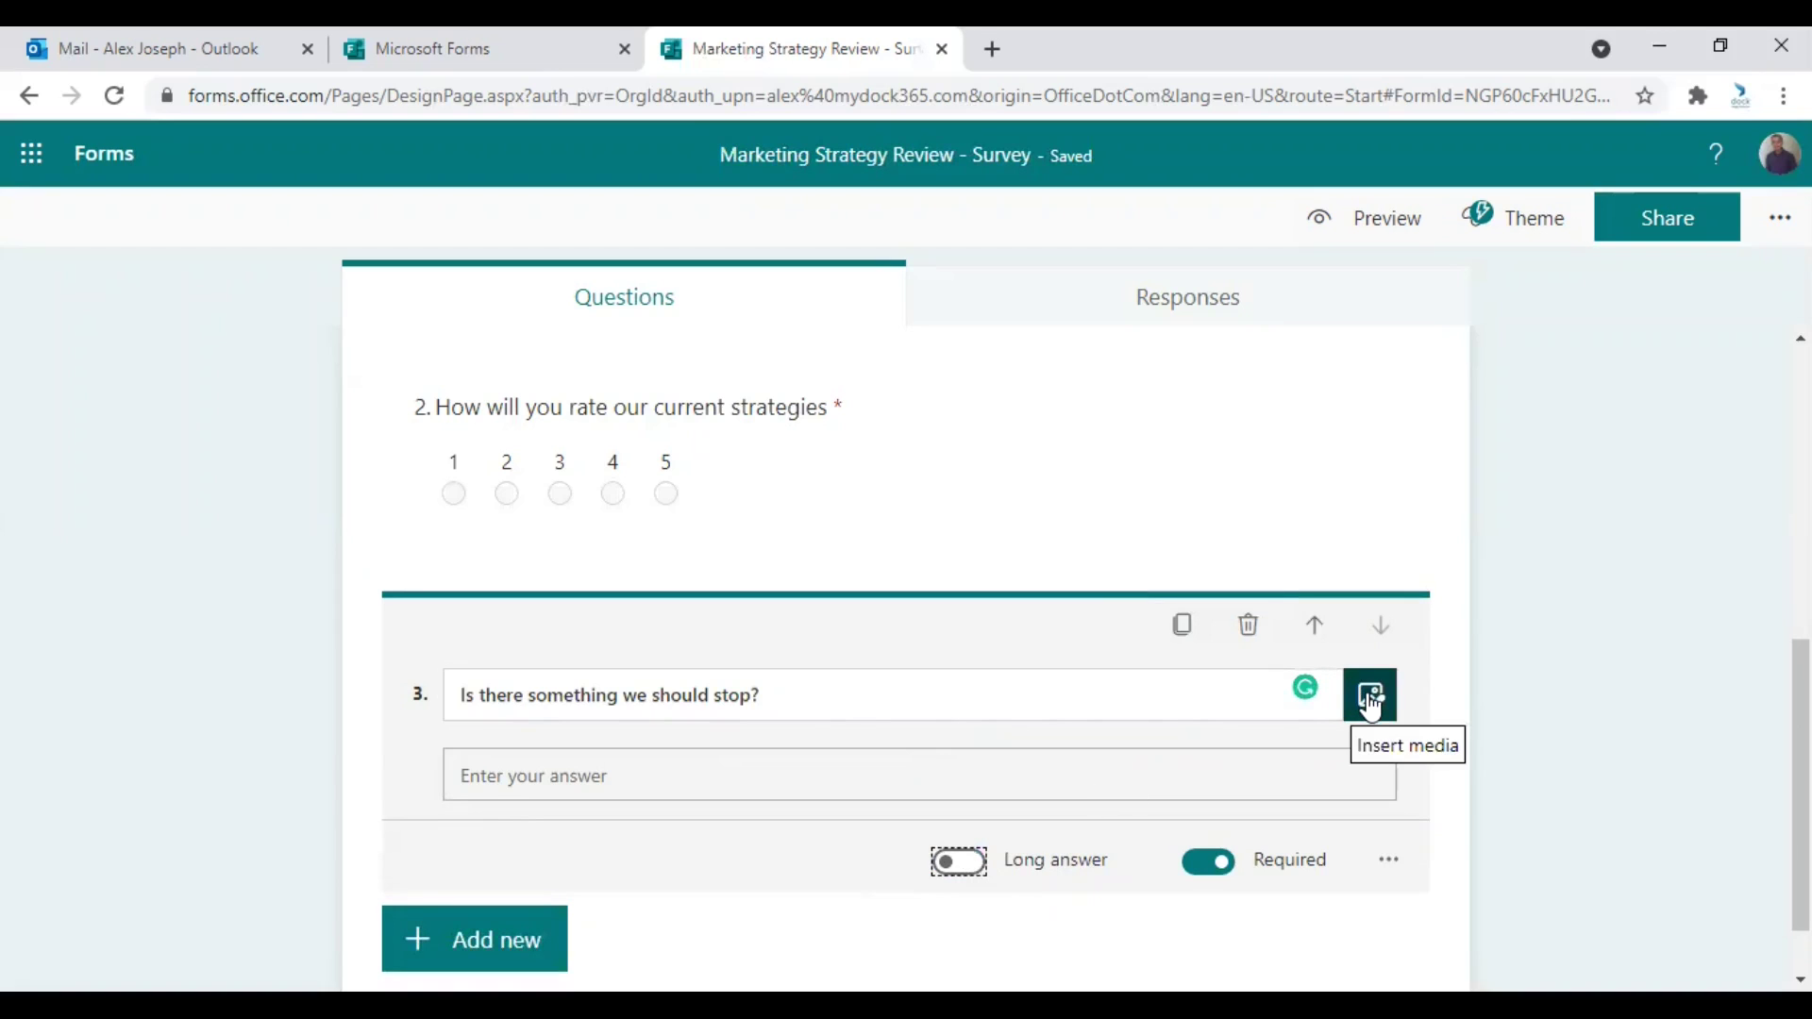
- Insert the document-with-checkmark image from Image Search into question 3
click(1370, 699)
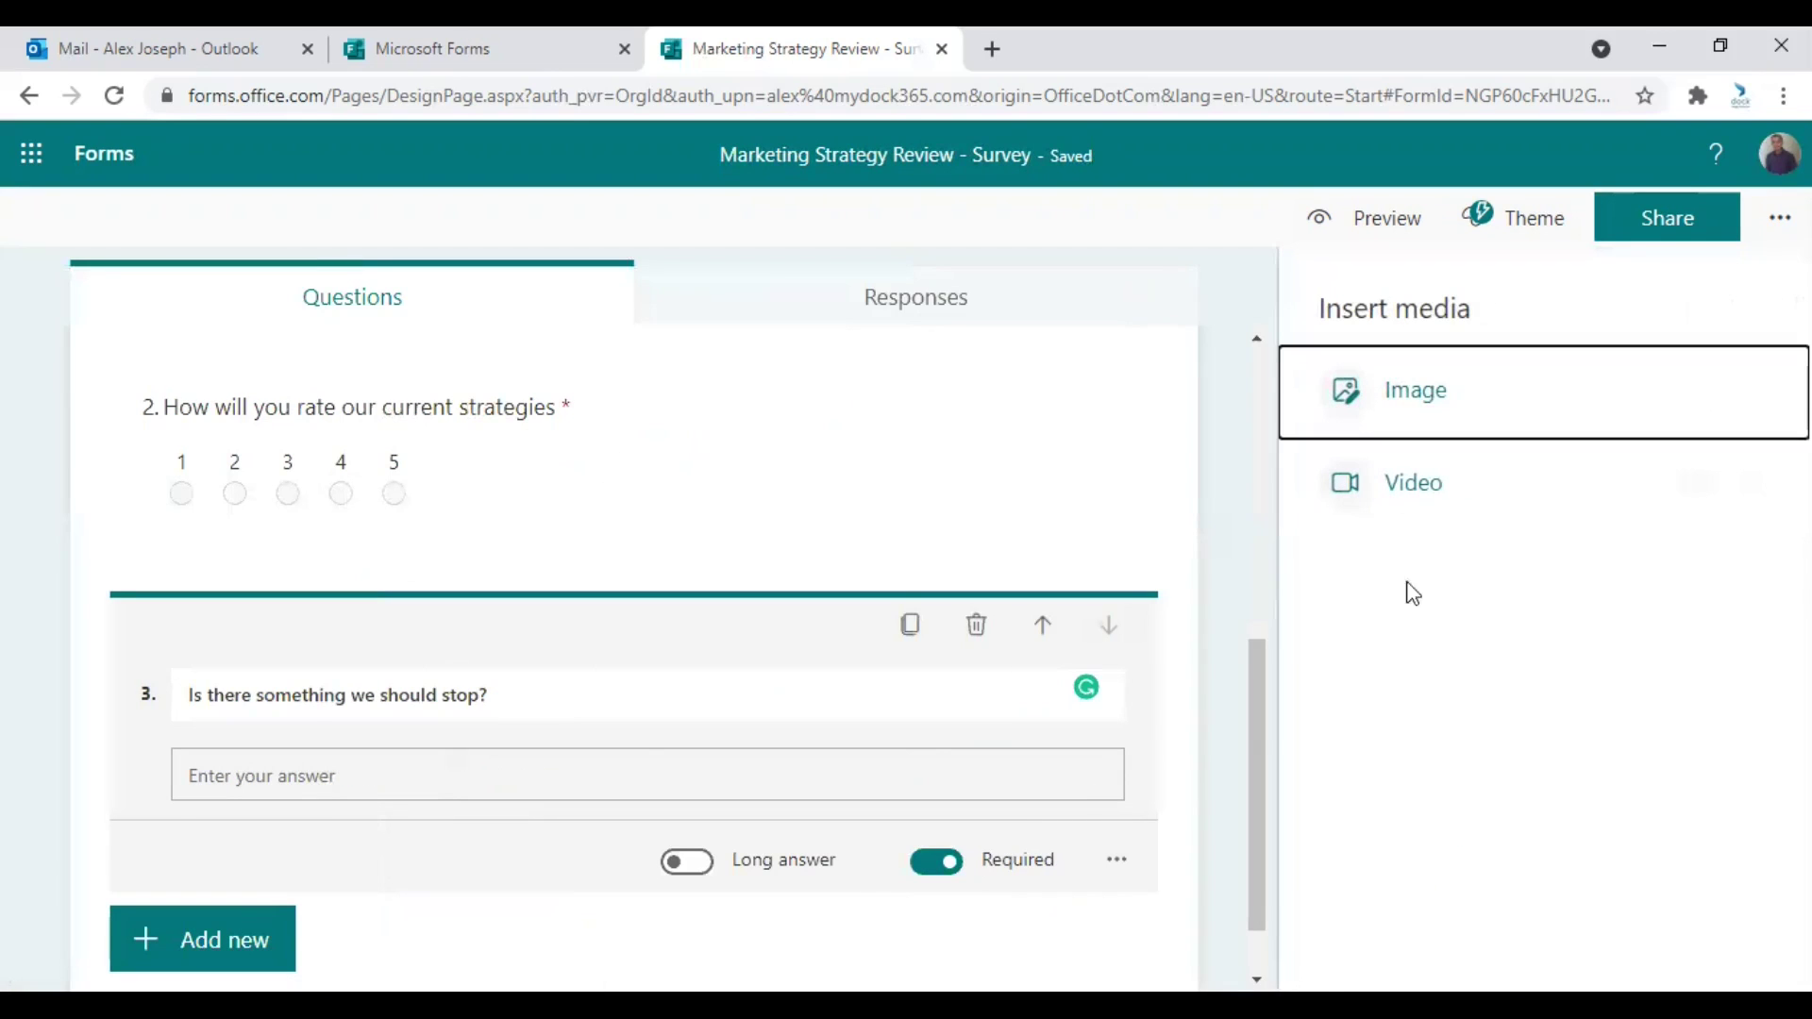
click(1463, 420)
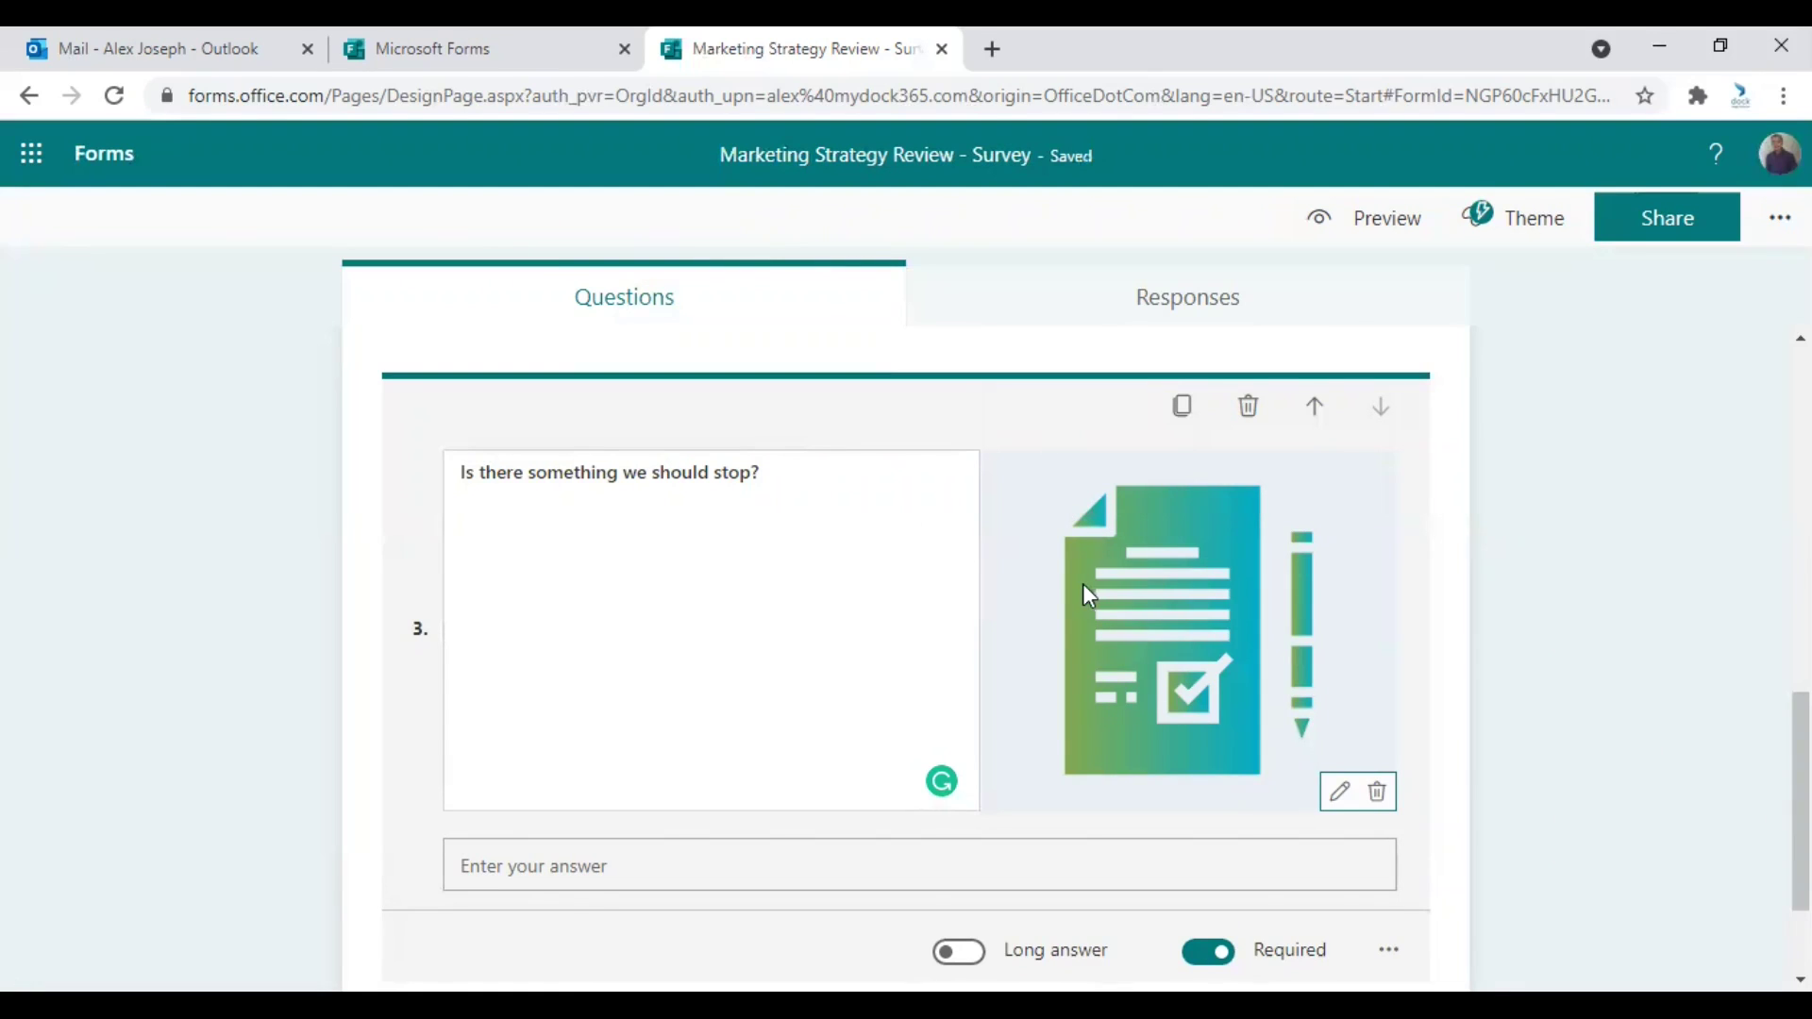
scroll(1086, 590, down, 2)
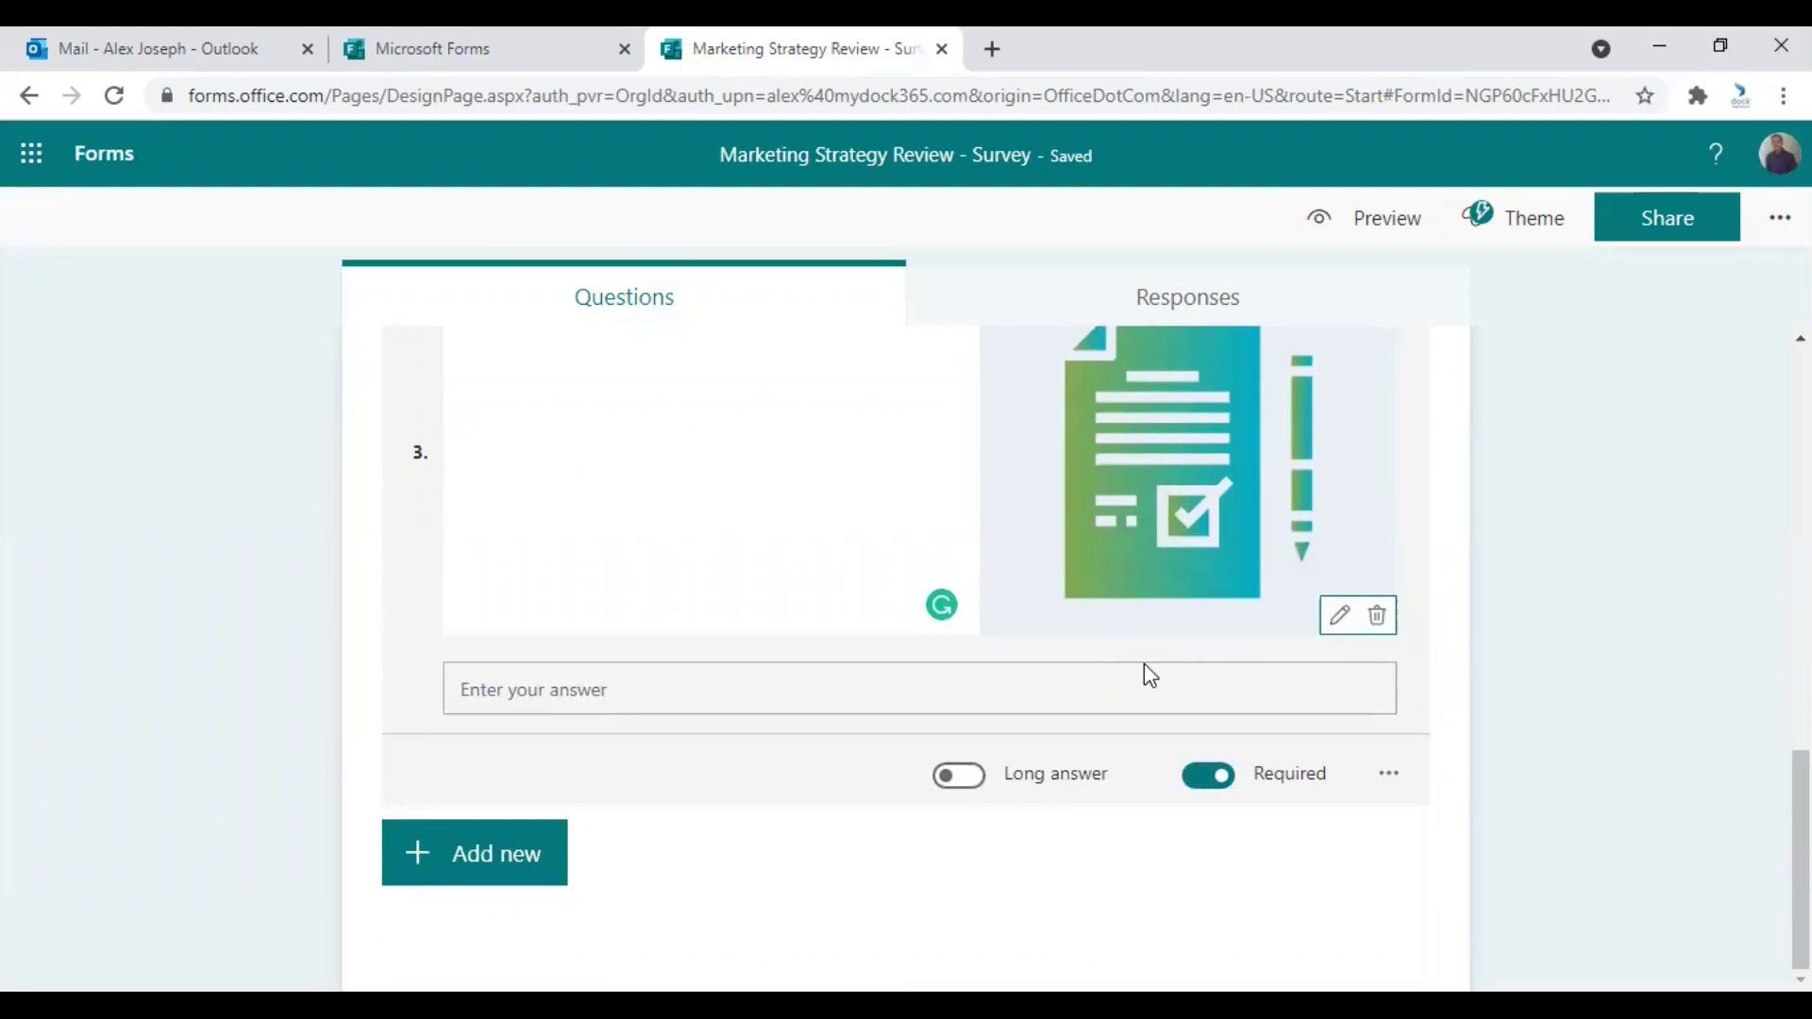
click(1371, 223)
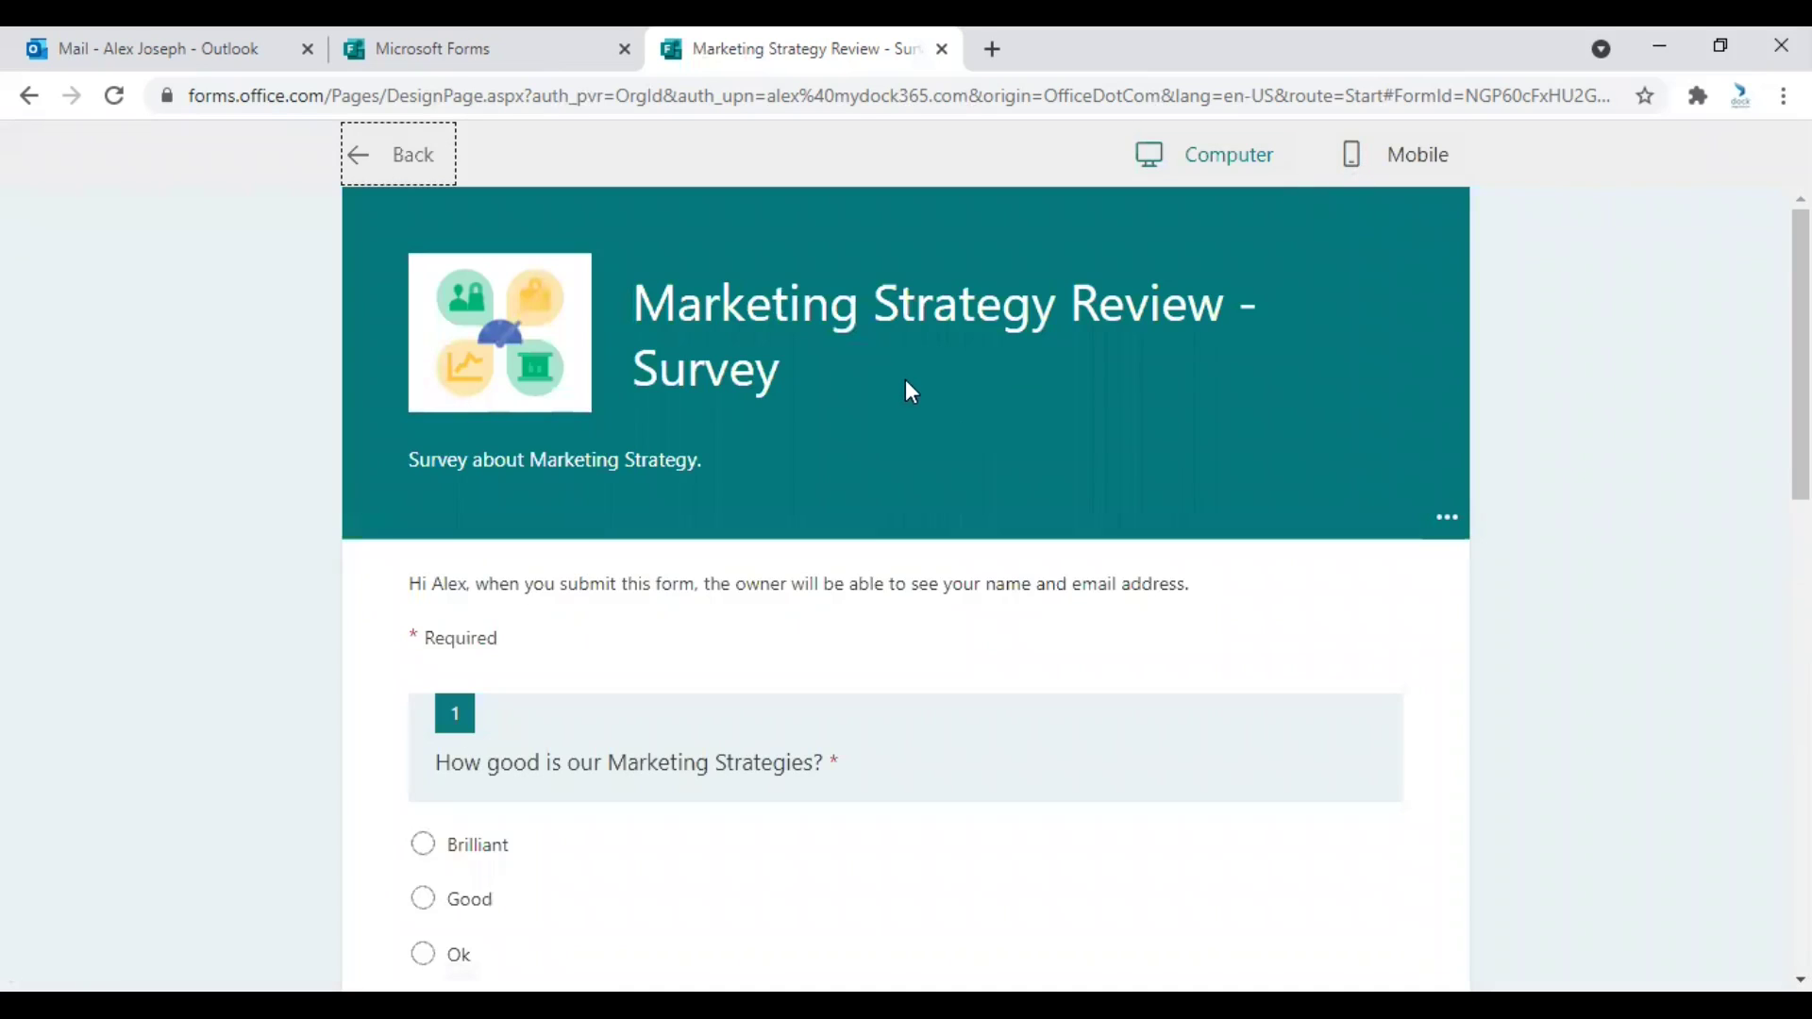
scroll(736, 444, down, 5)
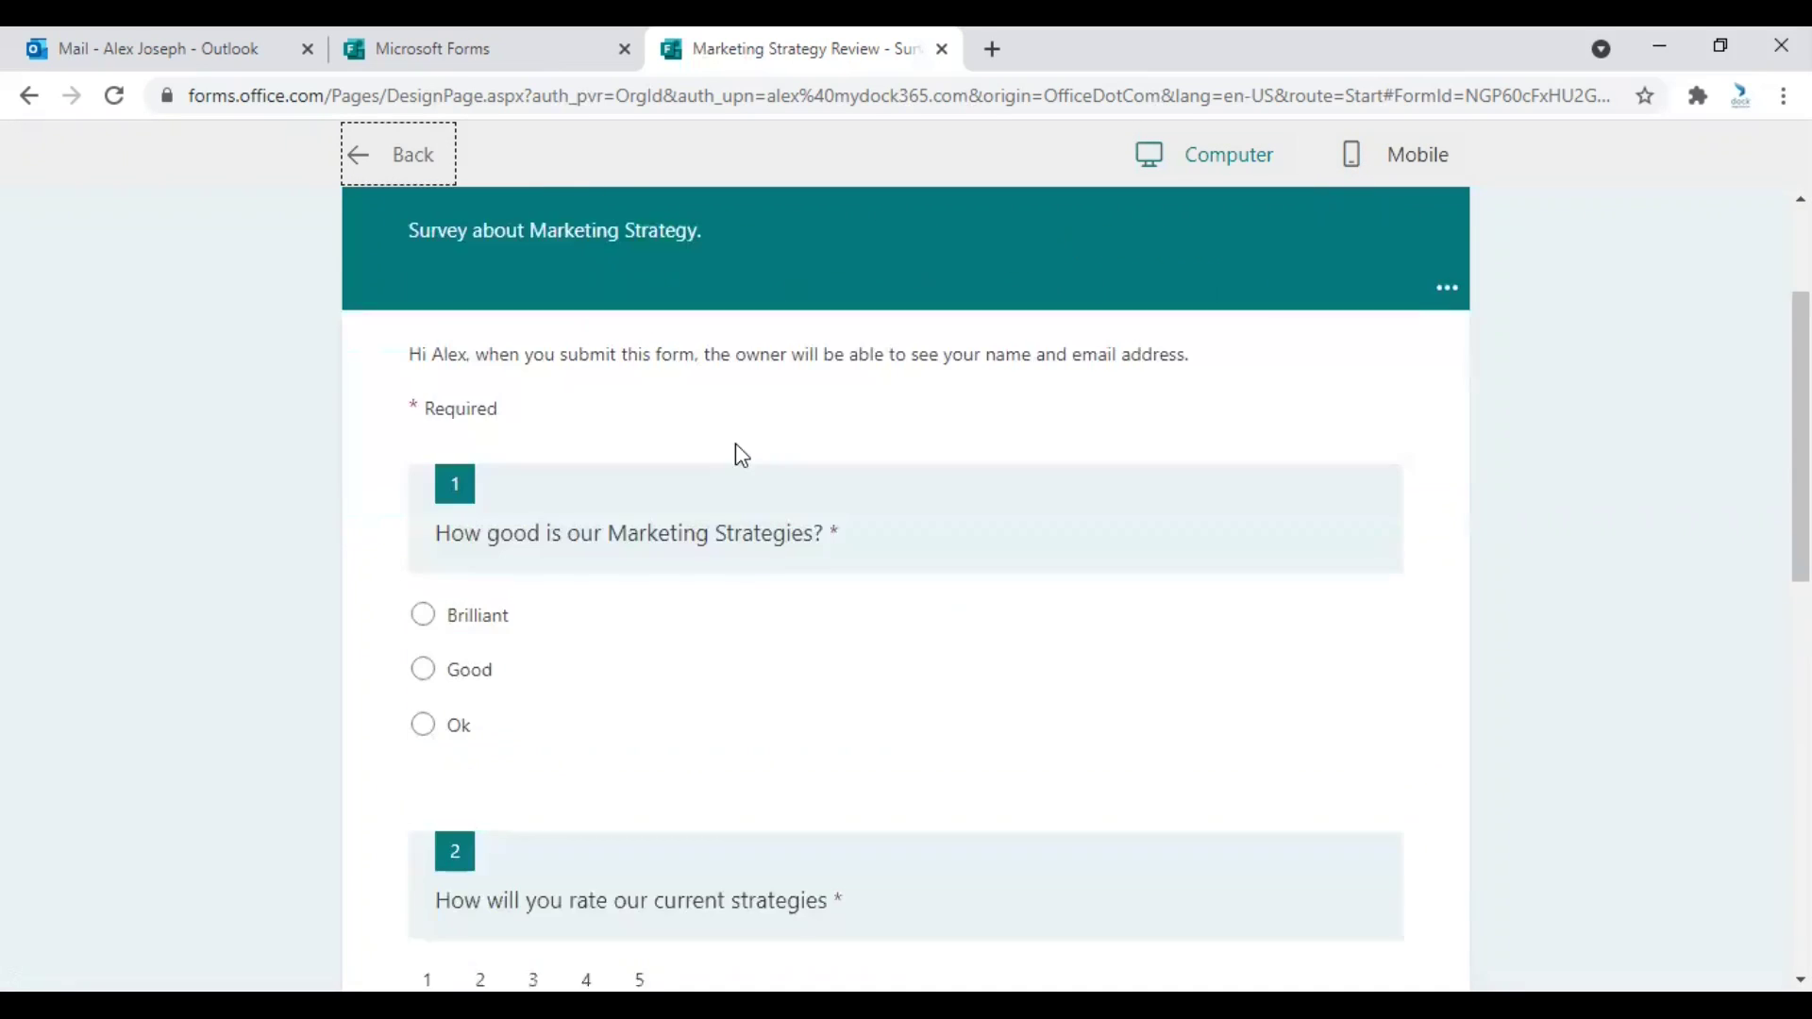
scroll(767, 456, down, 7)
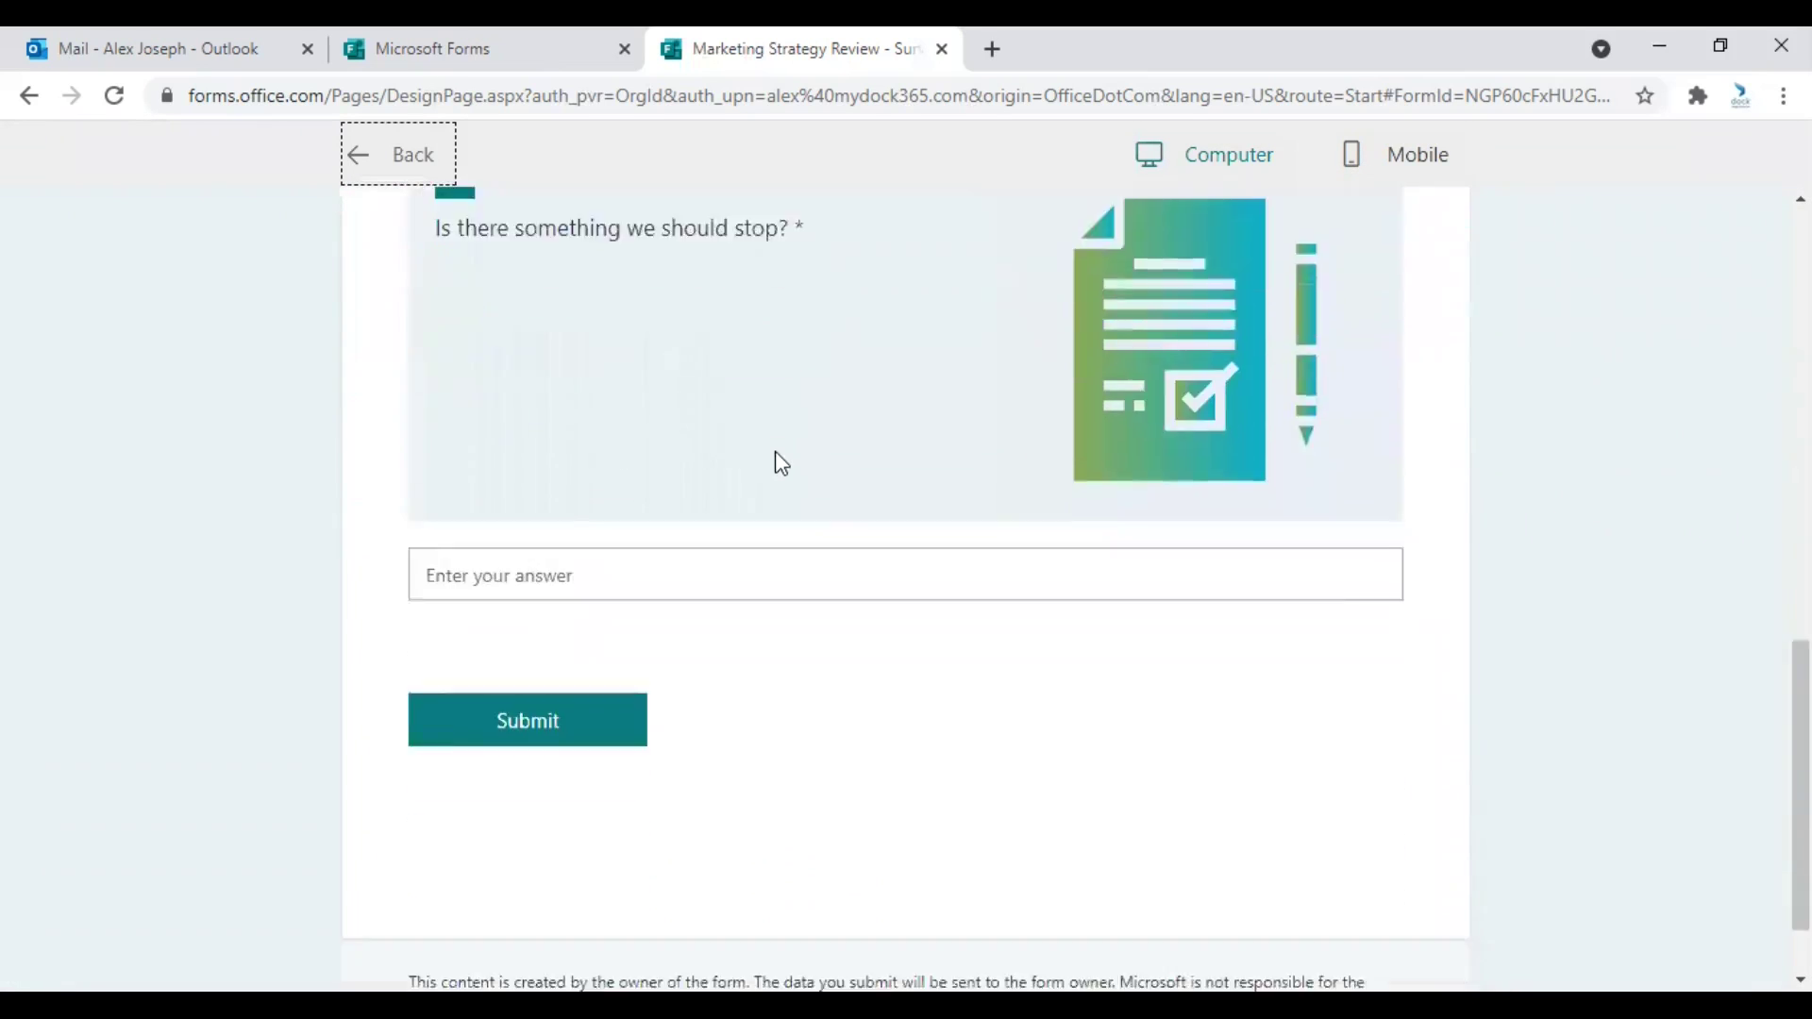
scroll(774, 451, down, 1)
scroll(785, 453, up, 15)
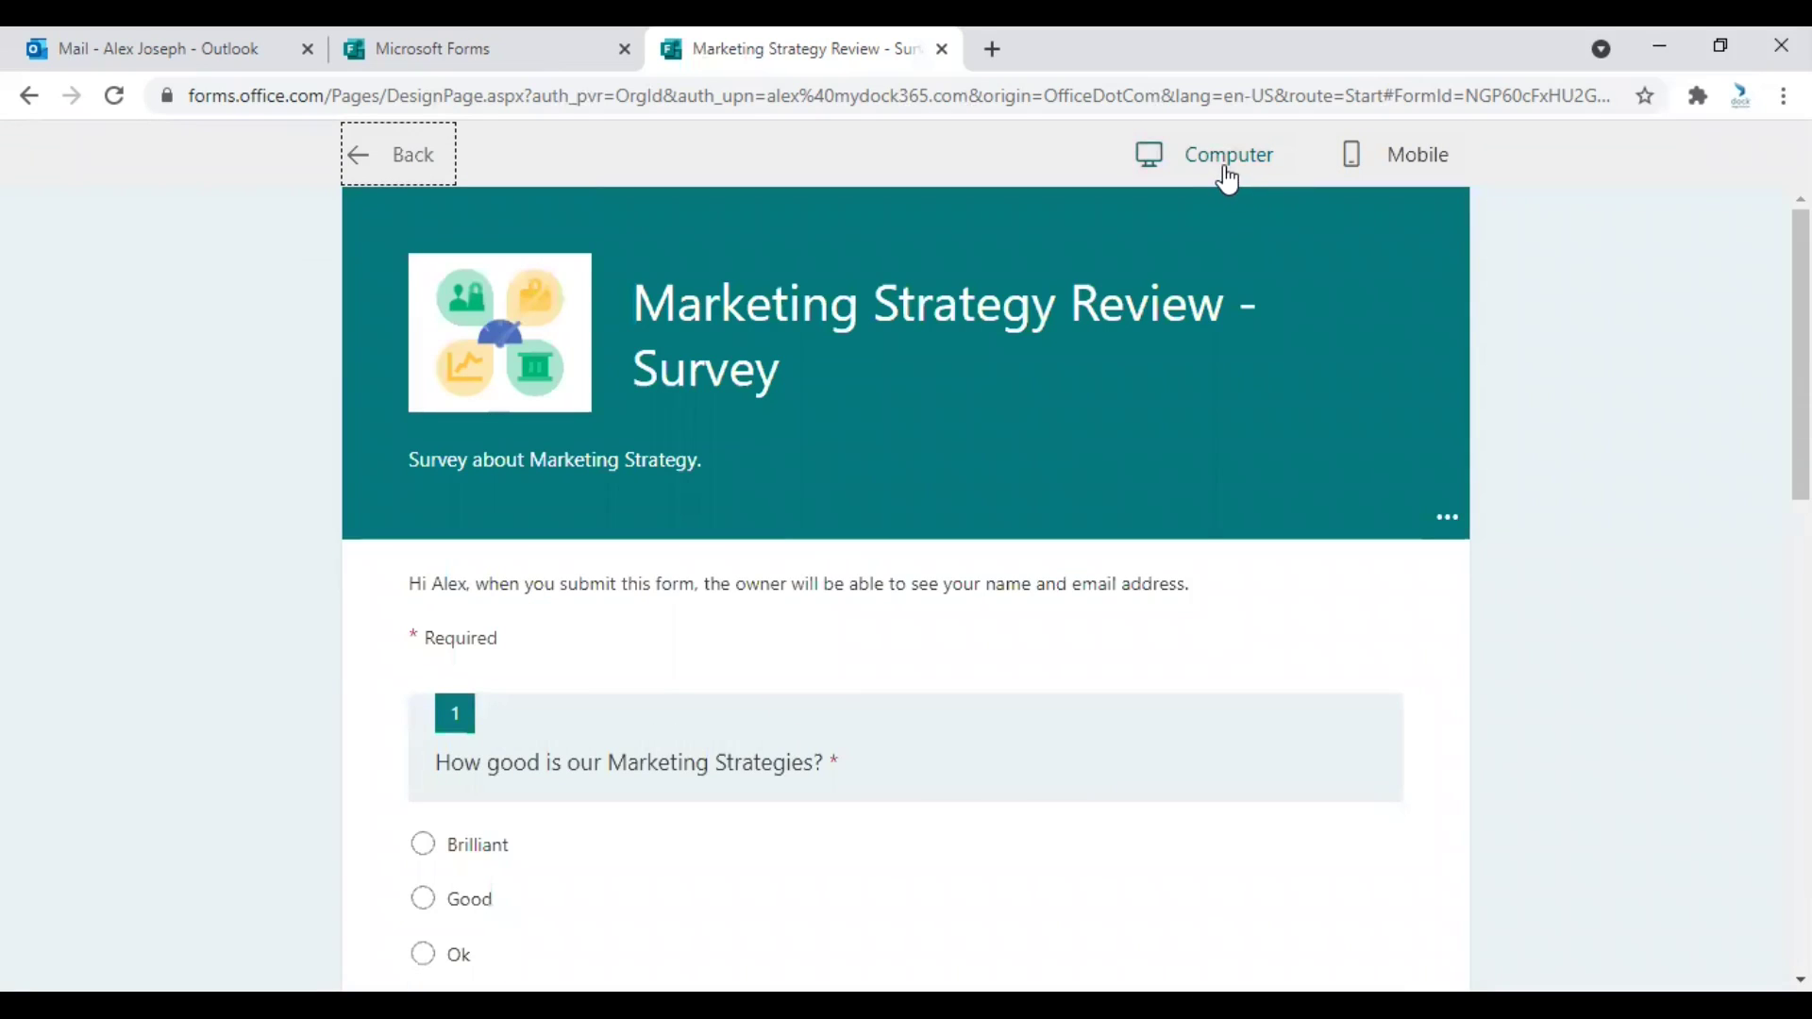
click(1407, 173)
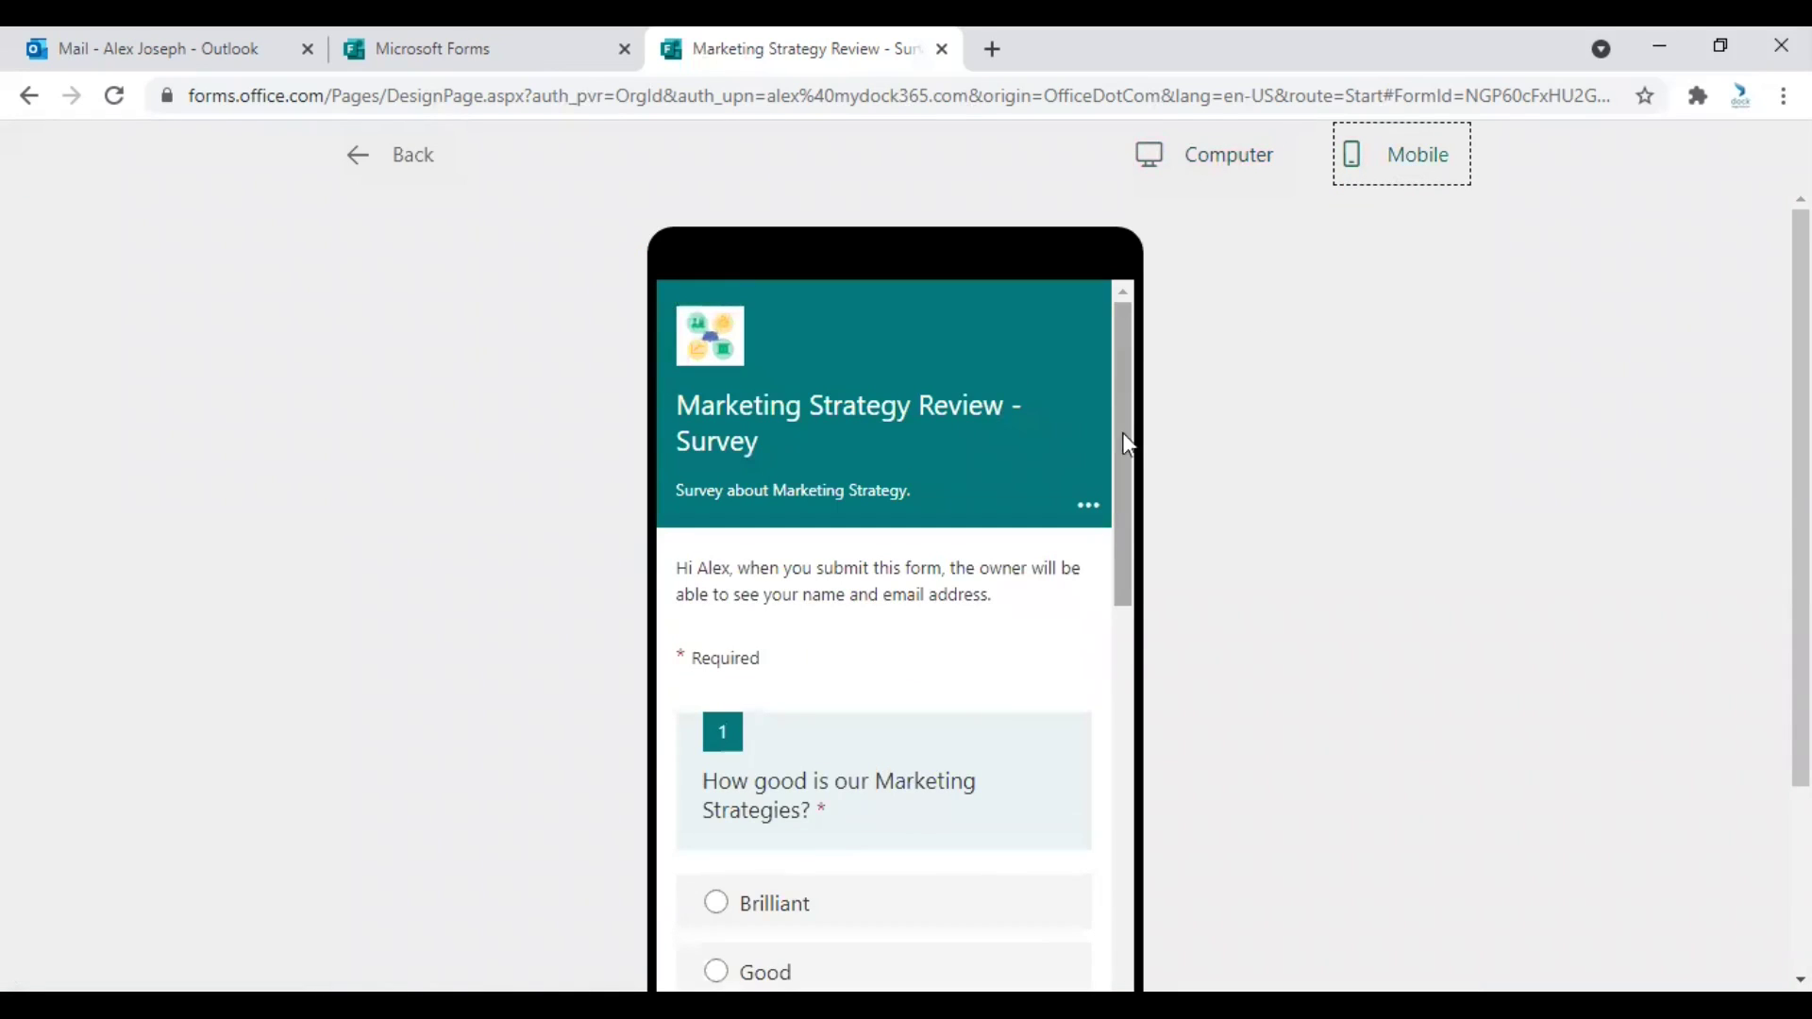
drag(1123, 433, 1131, 379)
click(416, 158)
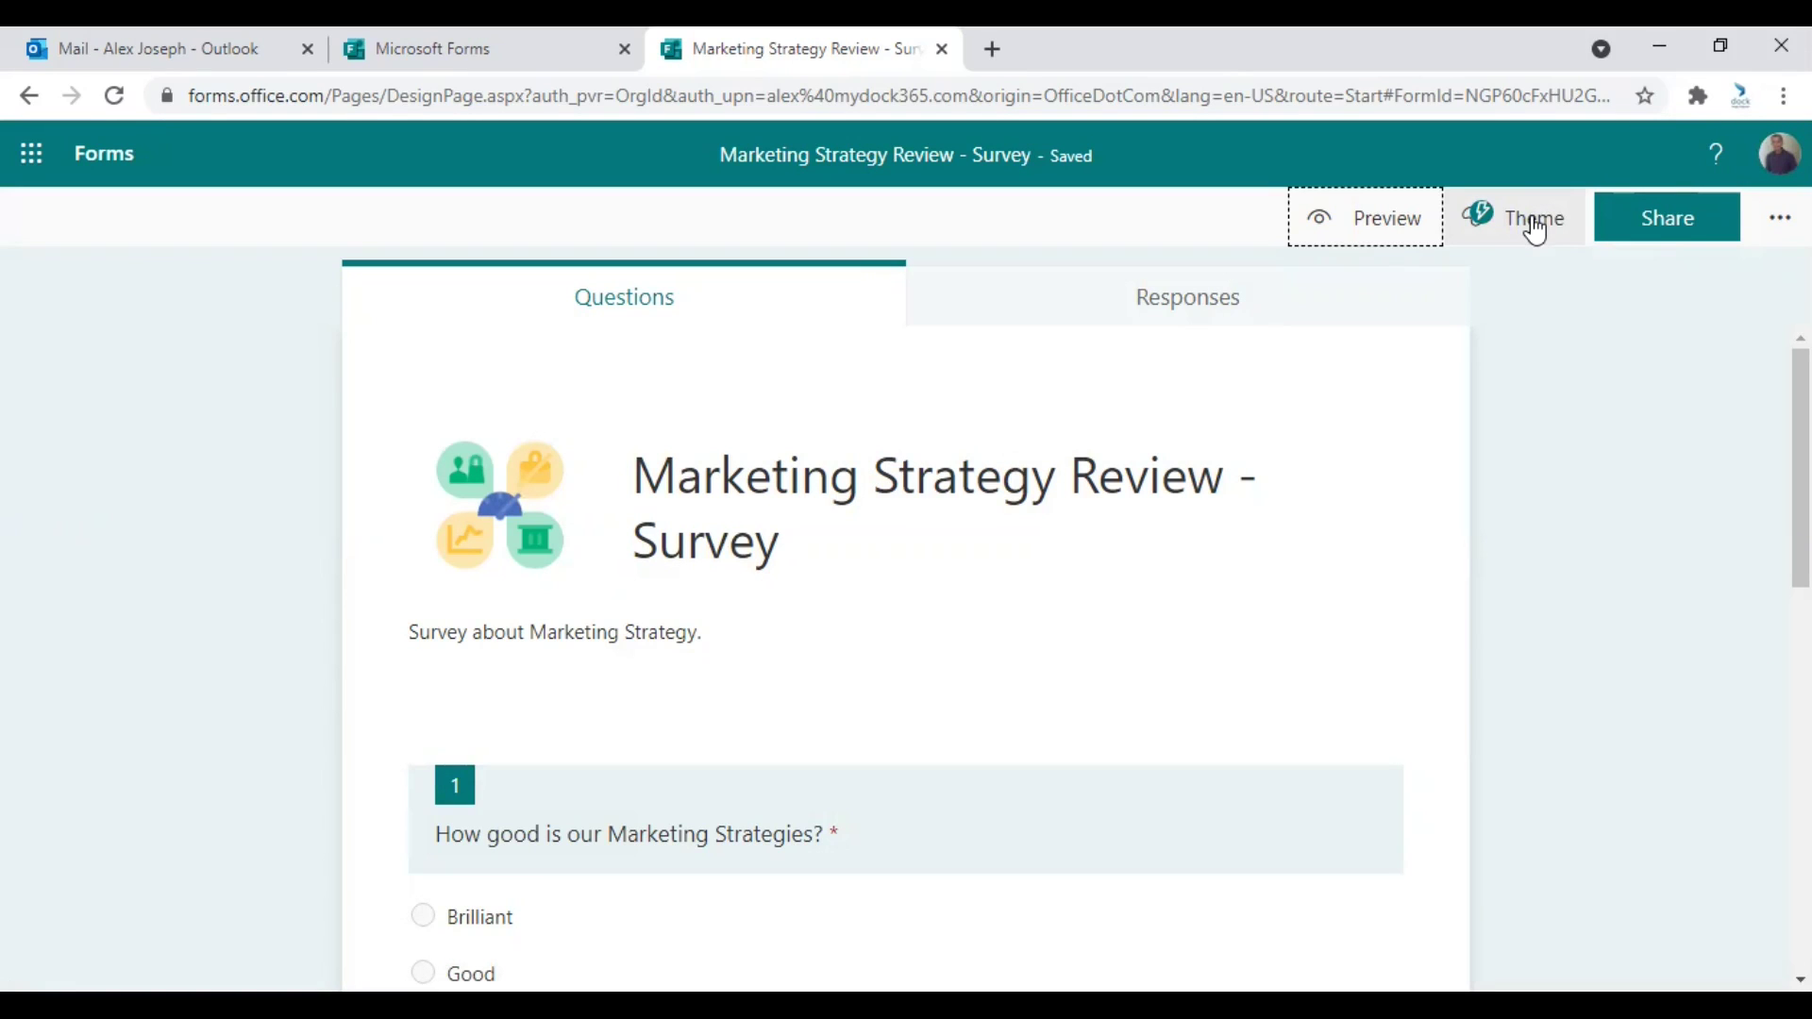
- Apply the walking-crowd photo theme with brown accents from the Theme ideas list
click(1535, 229)
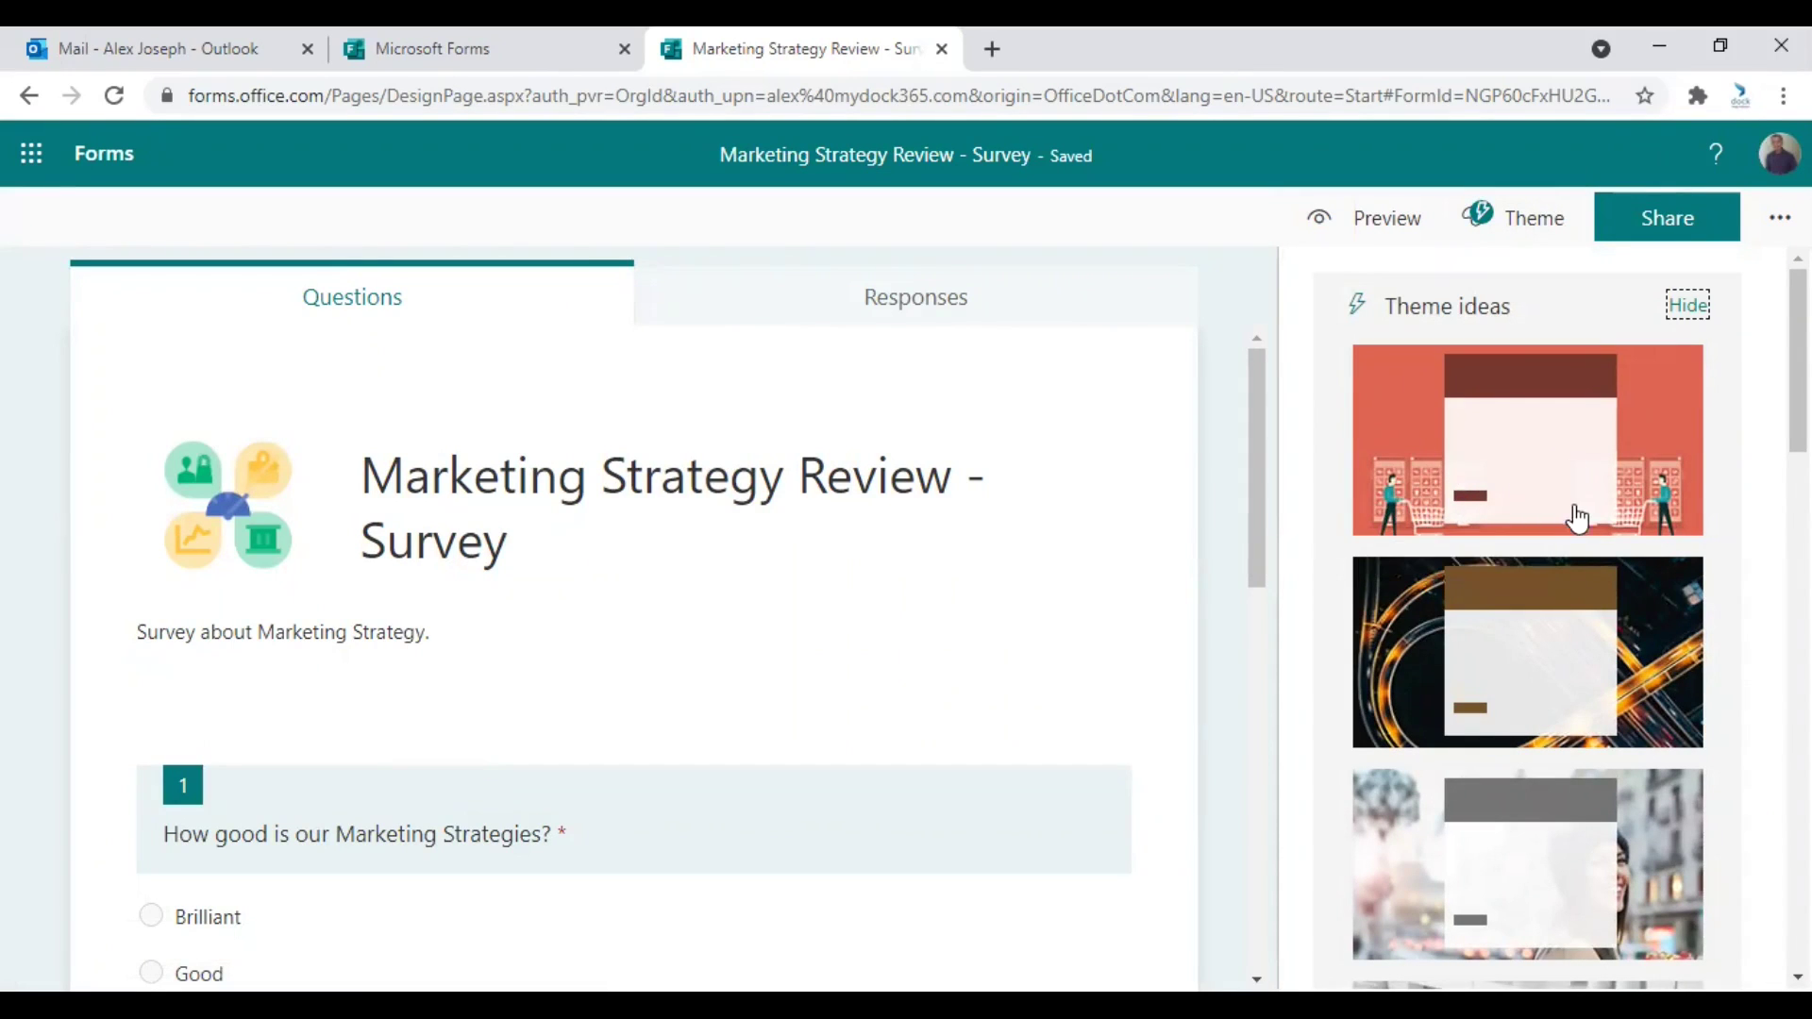
scroll(1581, 519, down, 10)
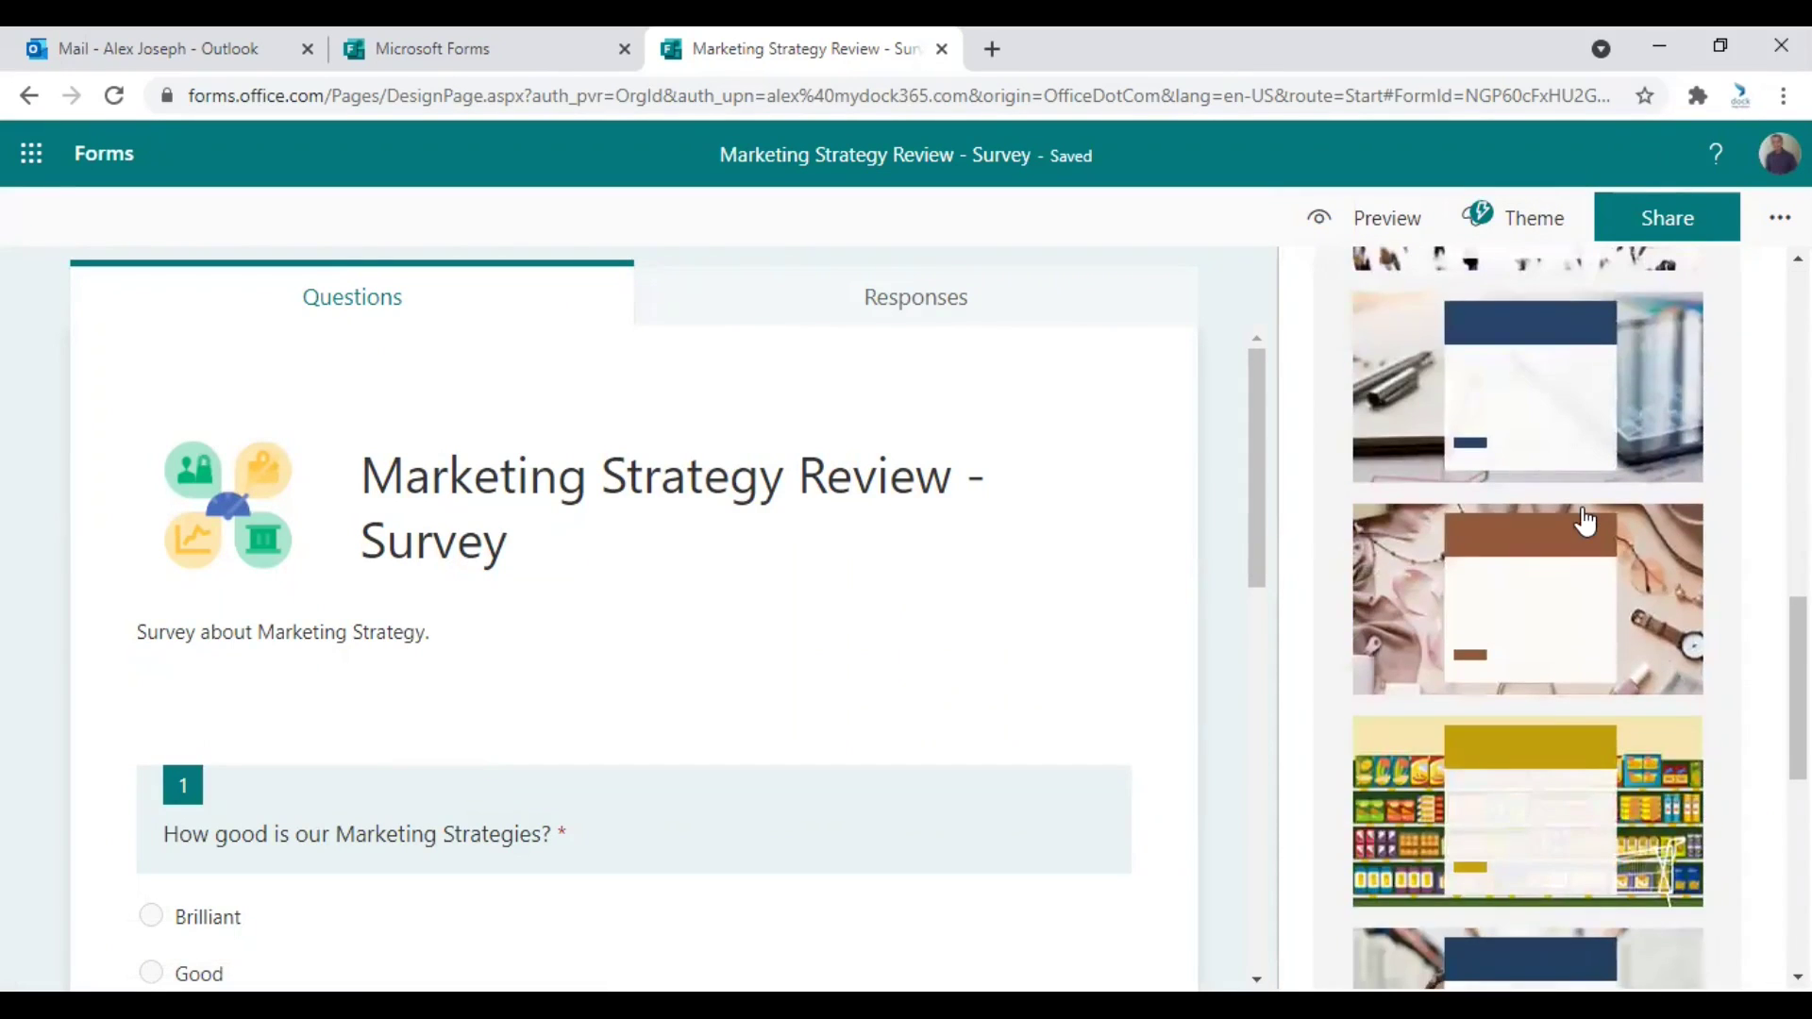
scroll(1586, 519, down, 10)
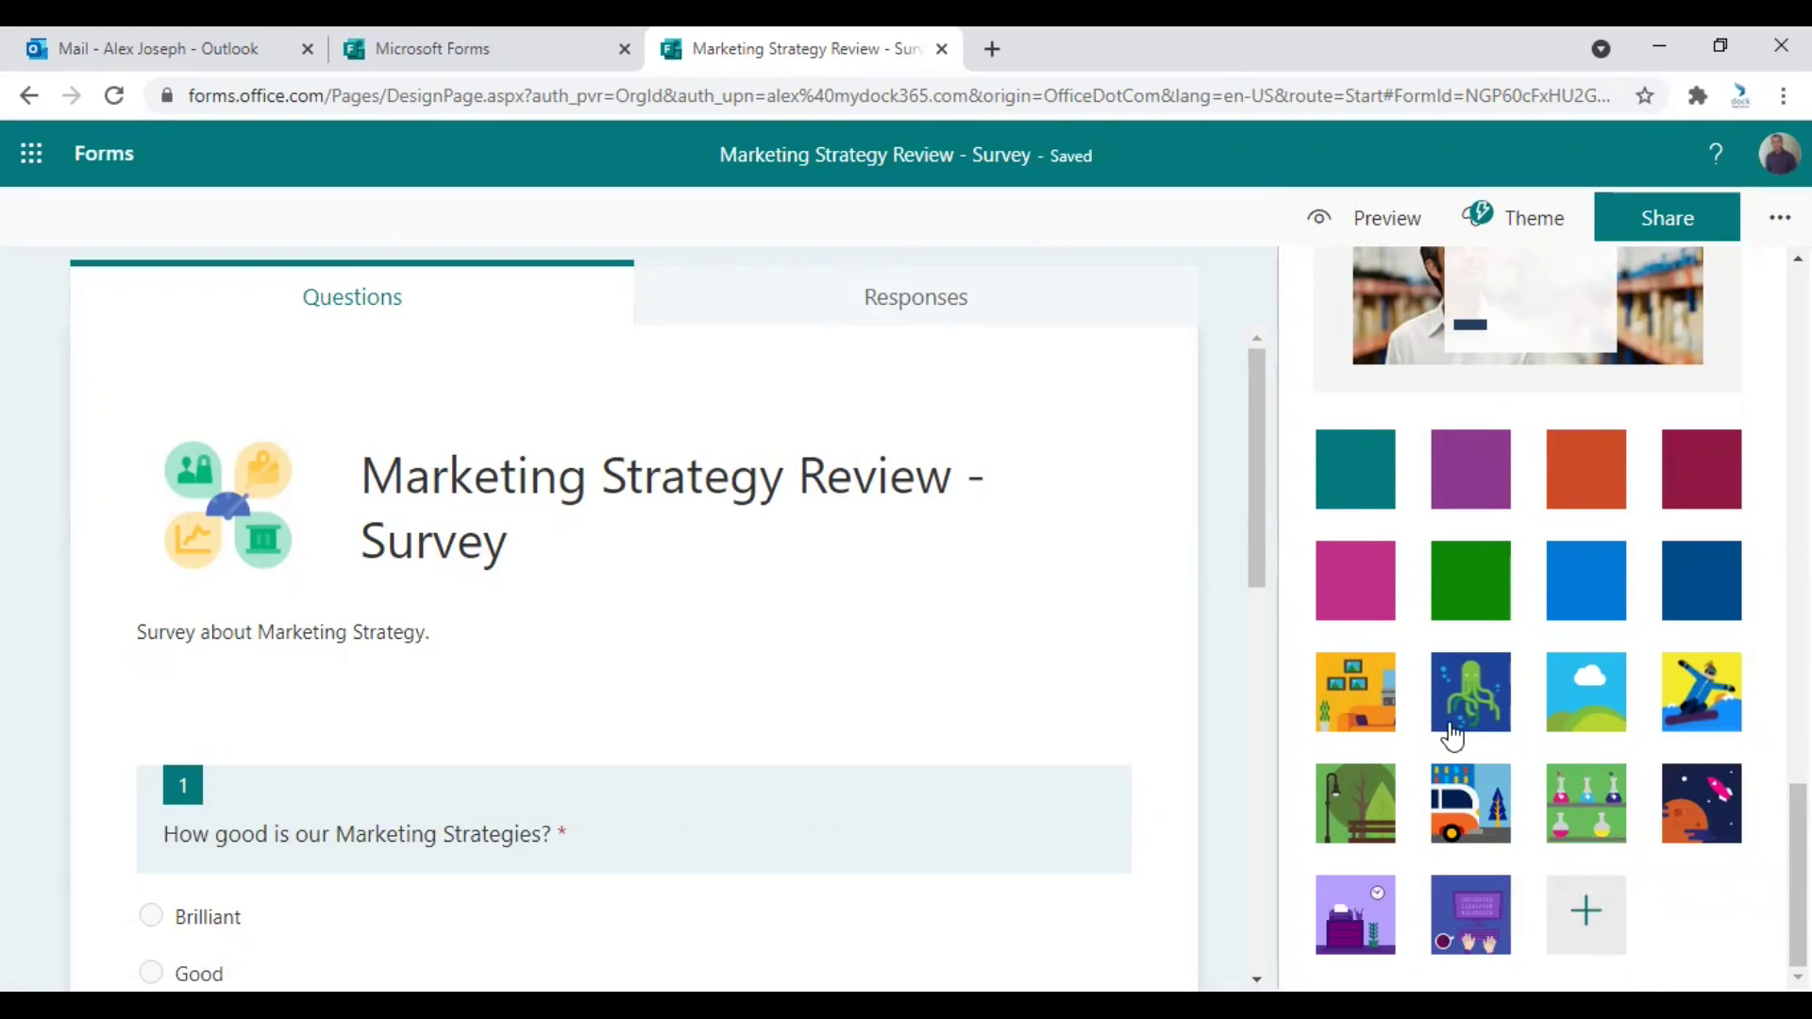
scroll(1454, 736, up, 10)
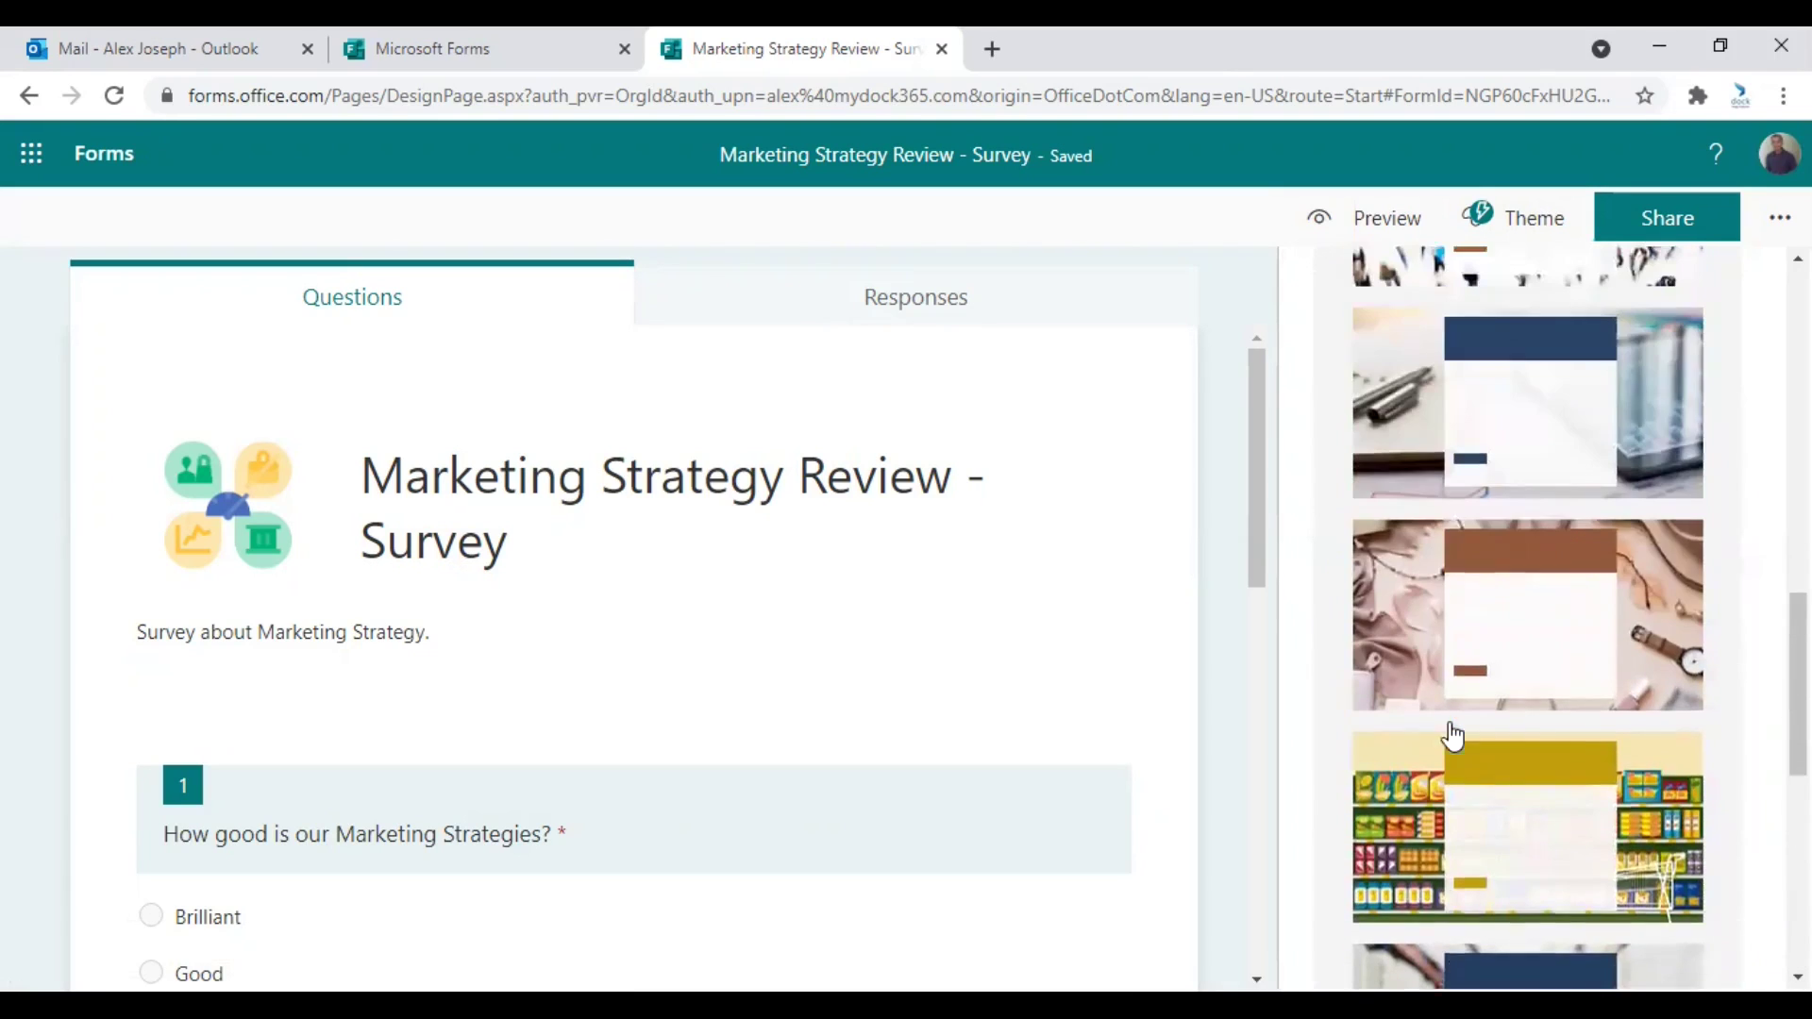
scroll(1451, 736, up, 3)
click(1516, 492)
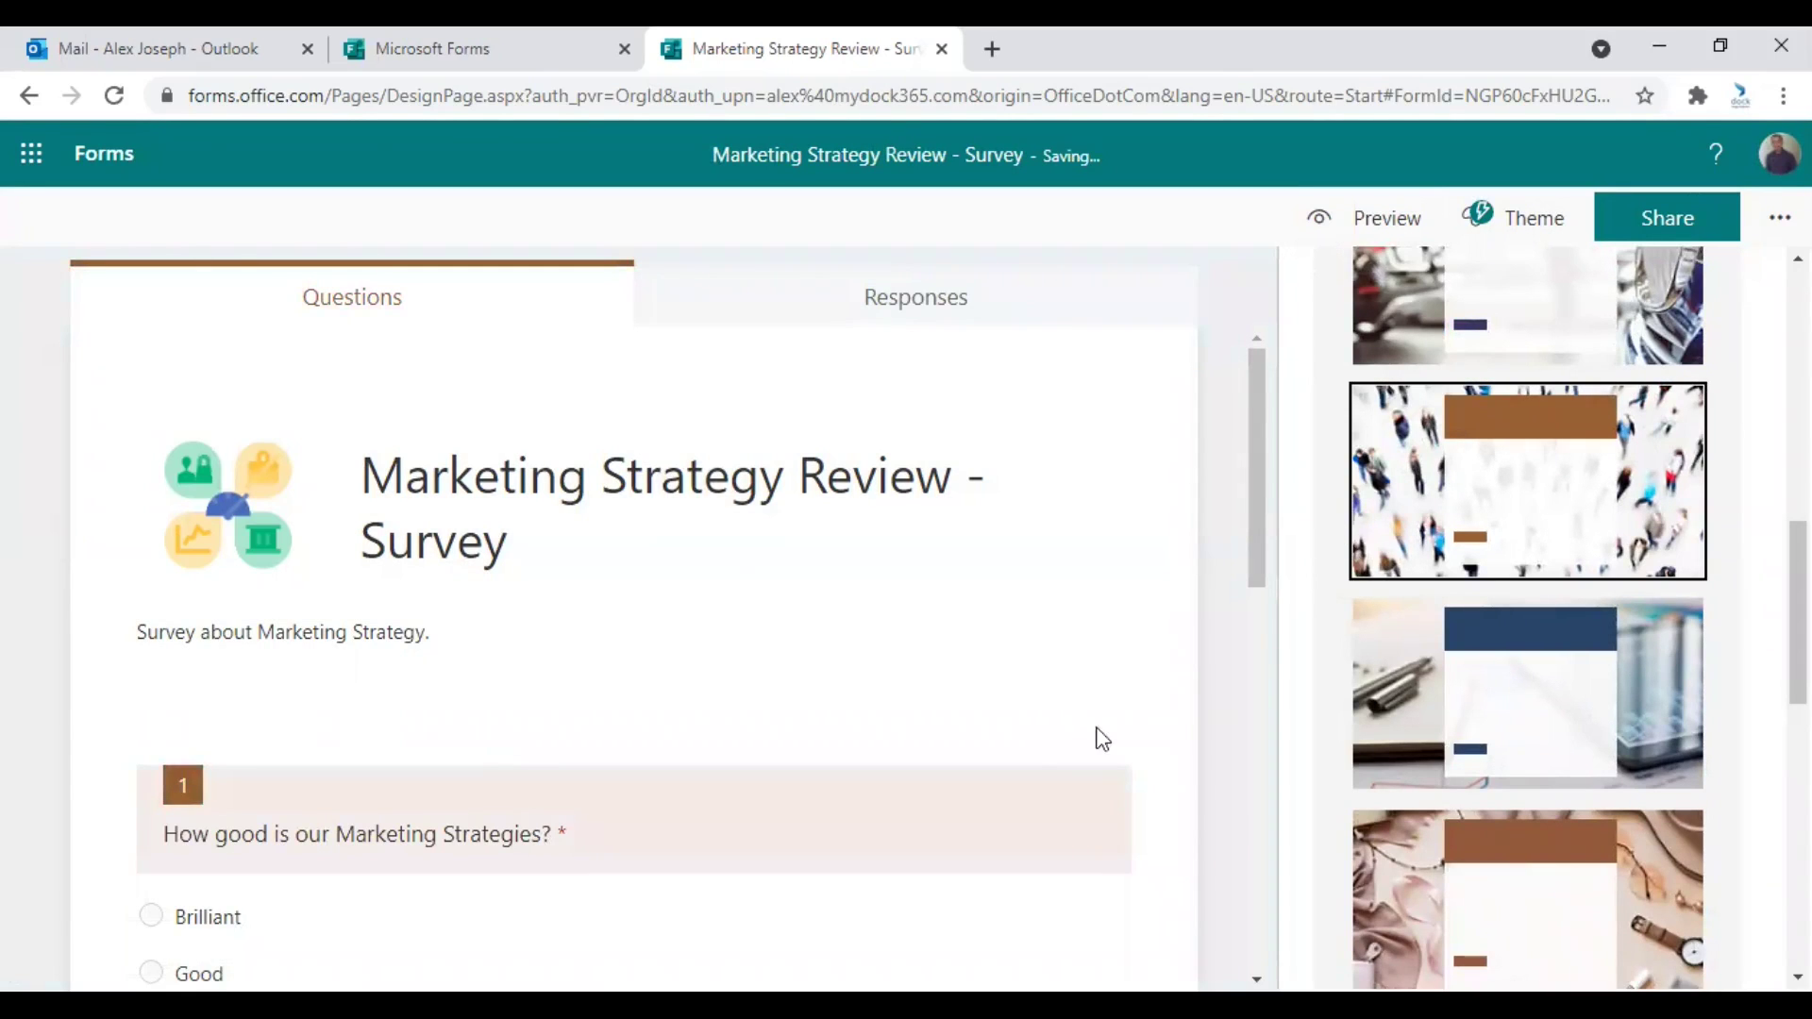
scroll(1043, 727, down, 10)
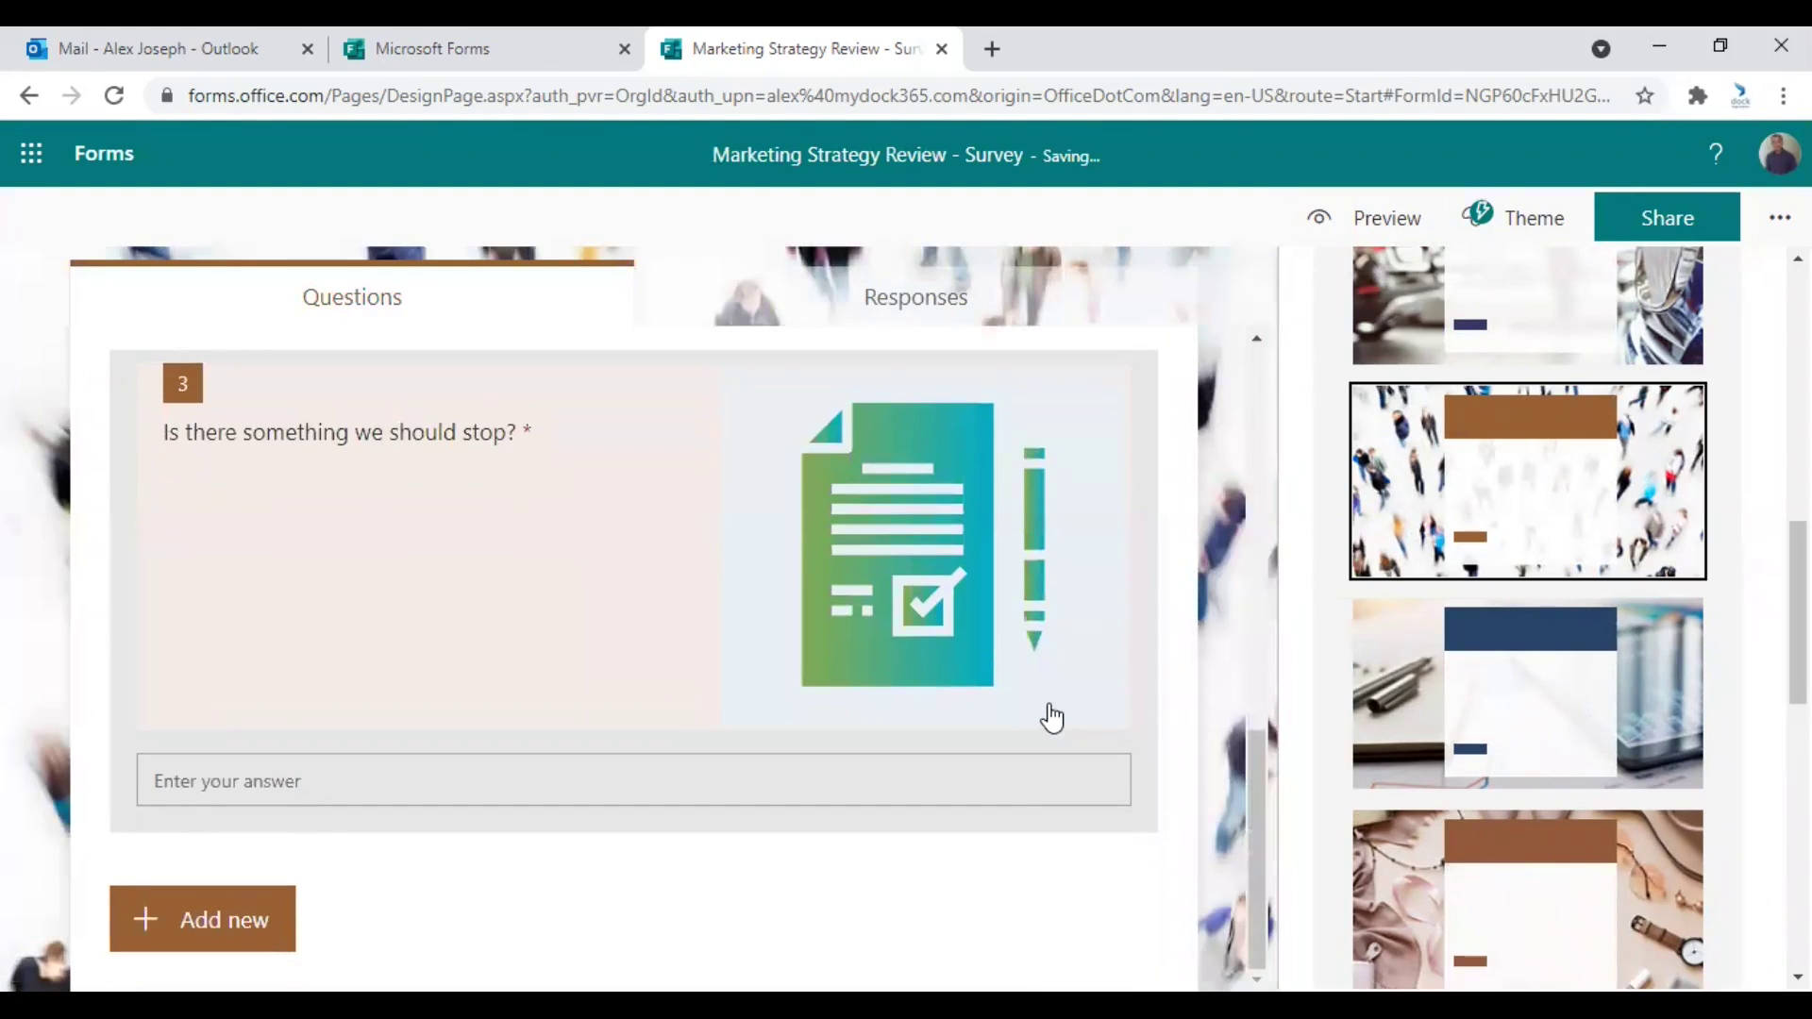
scroll(930, 696, up, 5)
scroll(930, 696, up, 5)
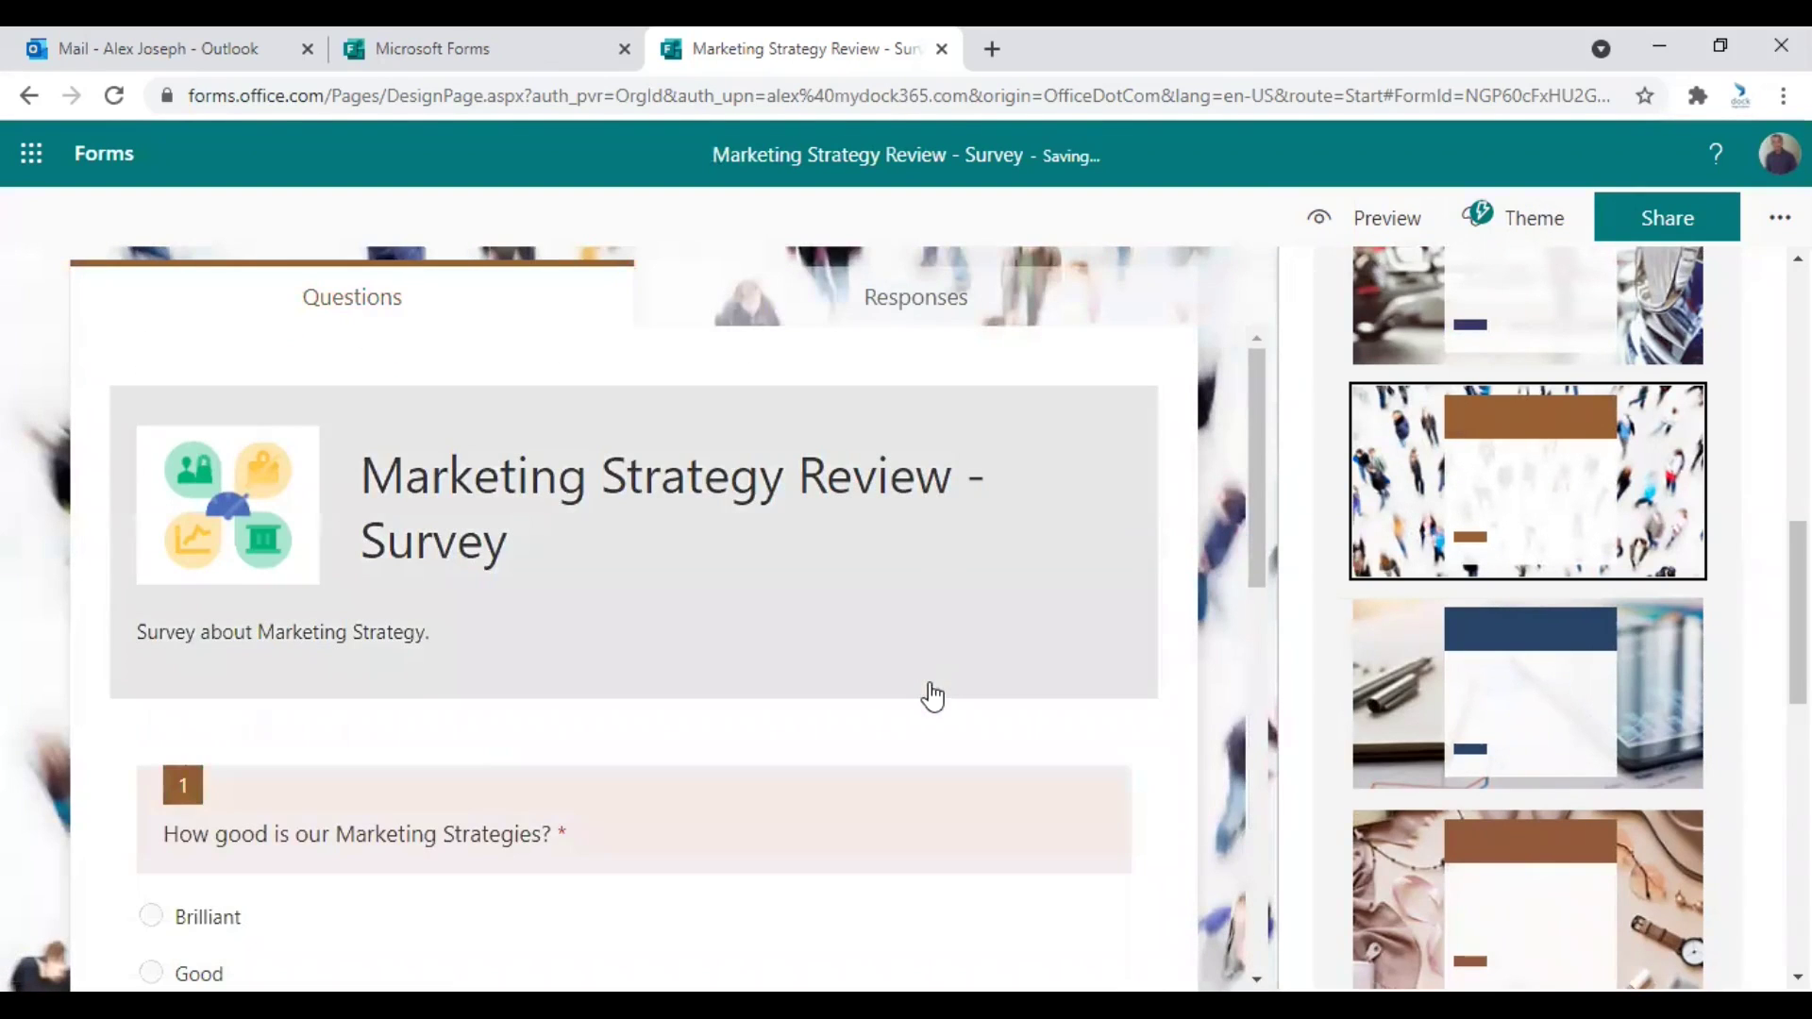
- Show the form's Share panel and expand the 'Only people in my organization can respond' choices
click(1768, 222)
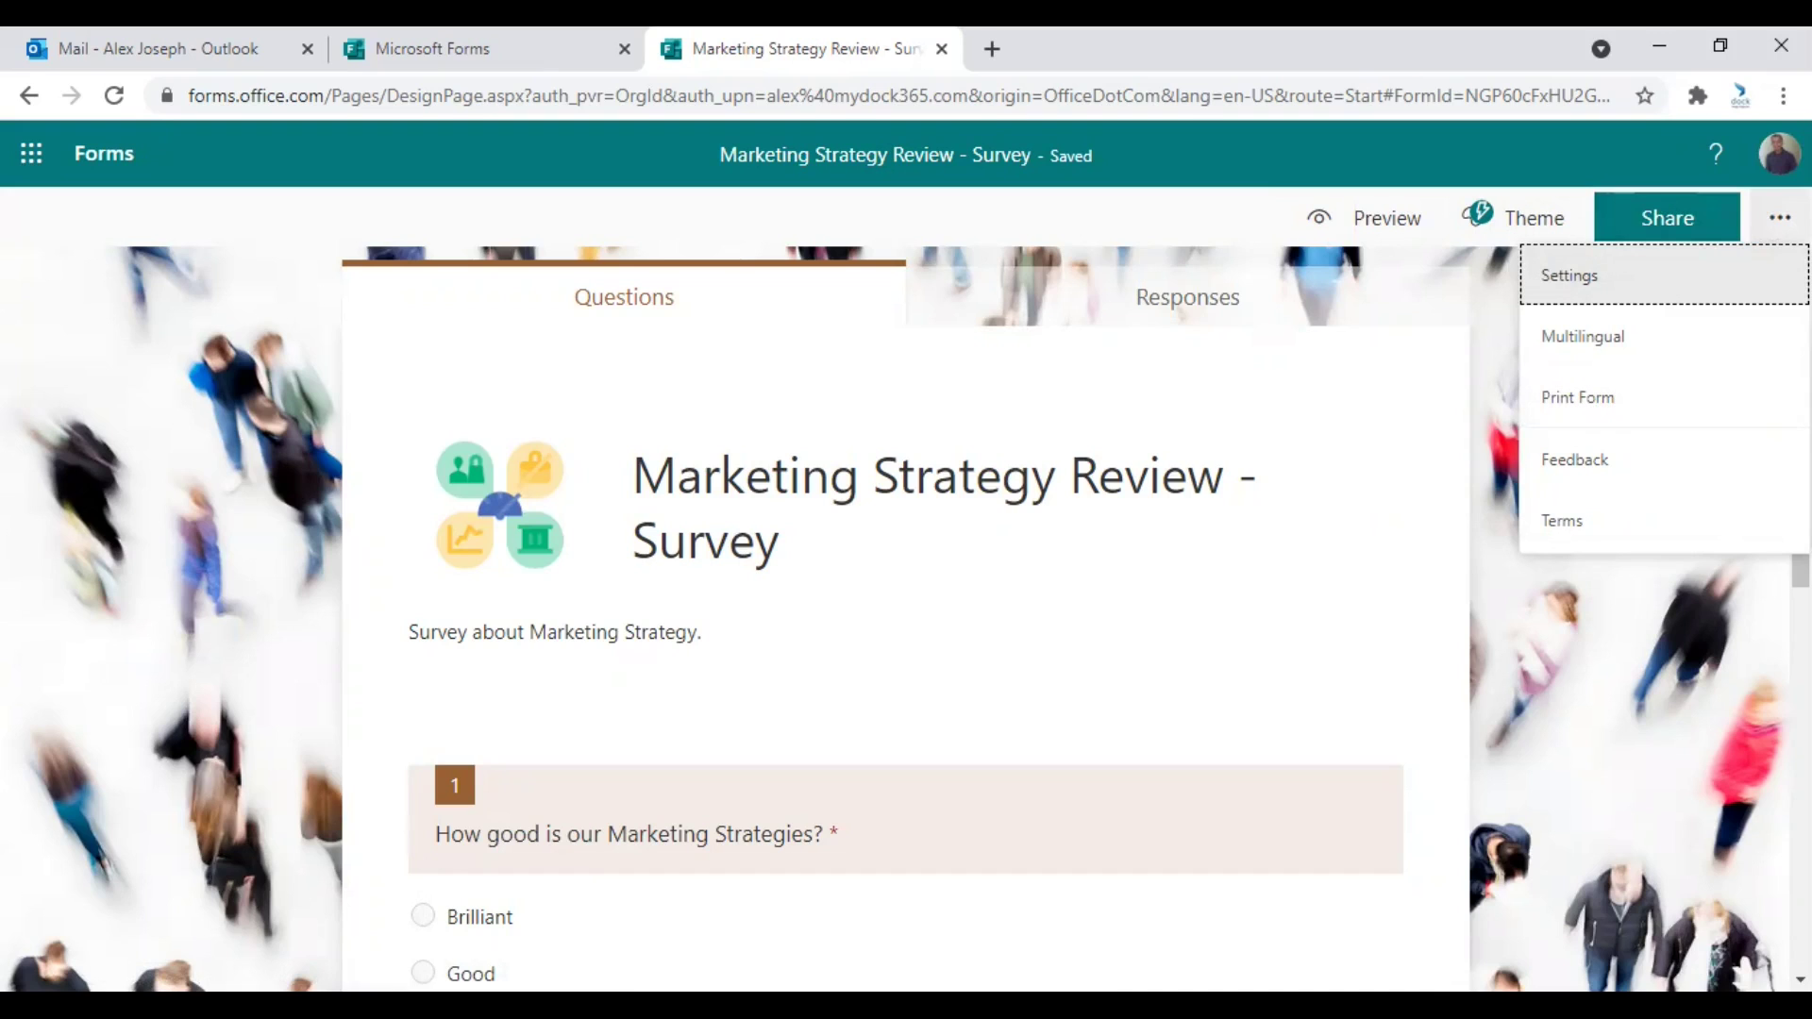
click(1673, 217)
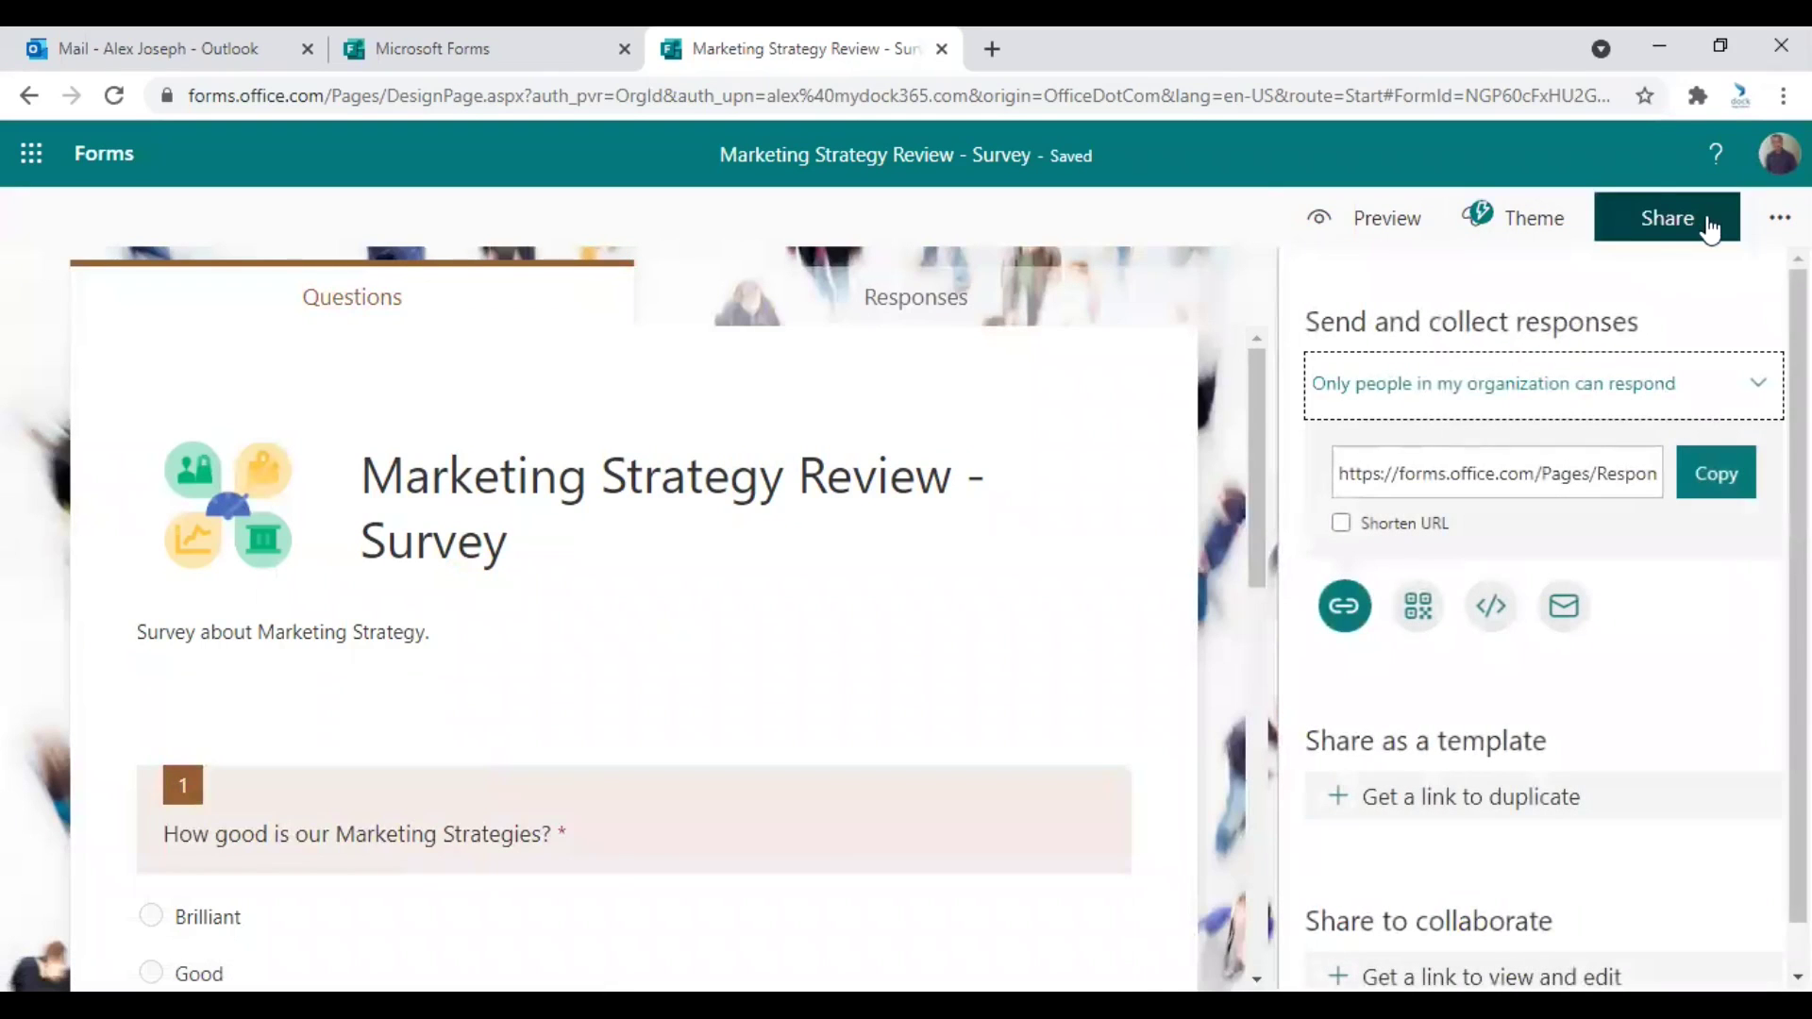
click(1585, 407)
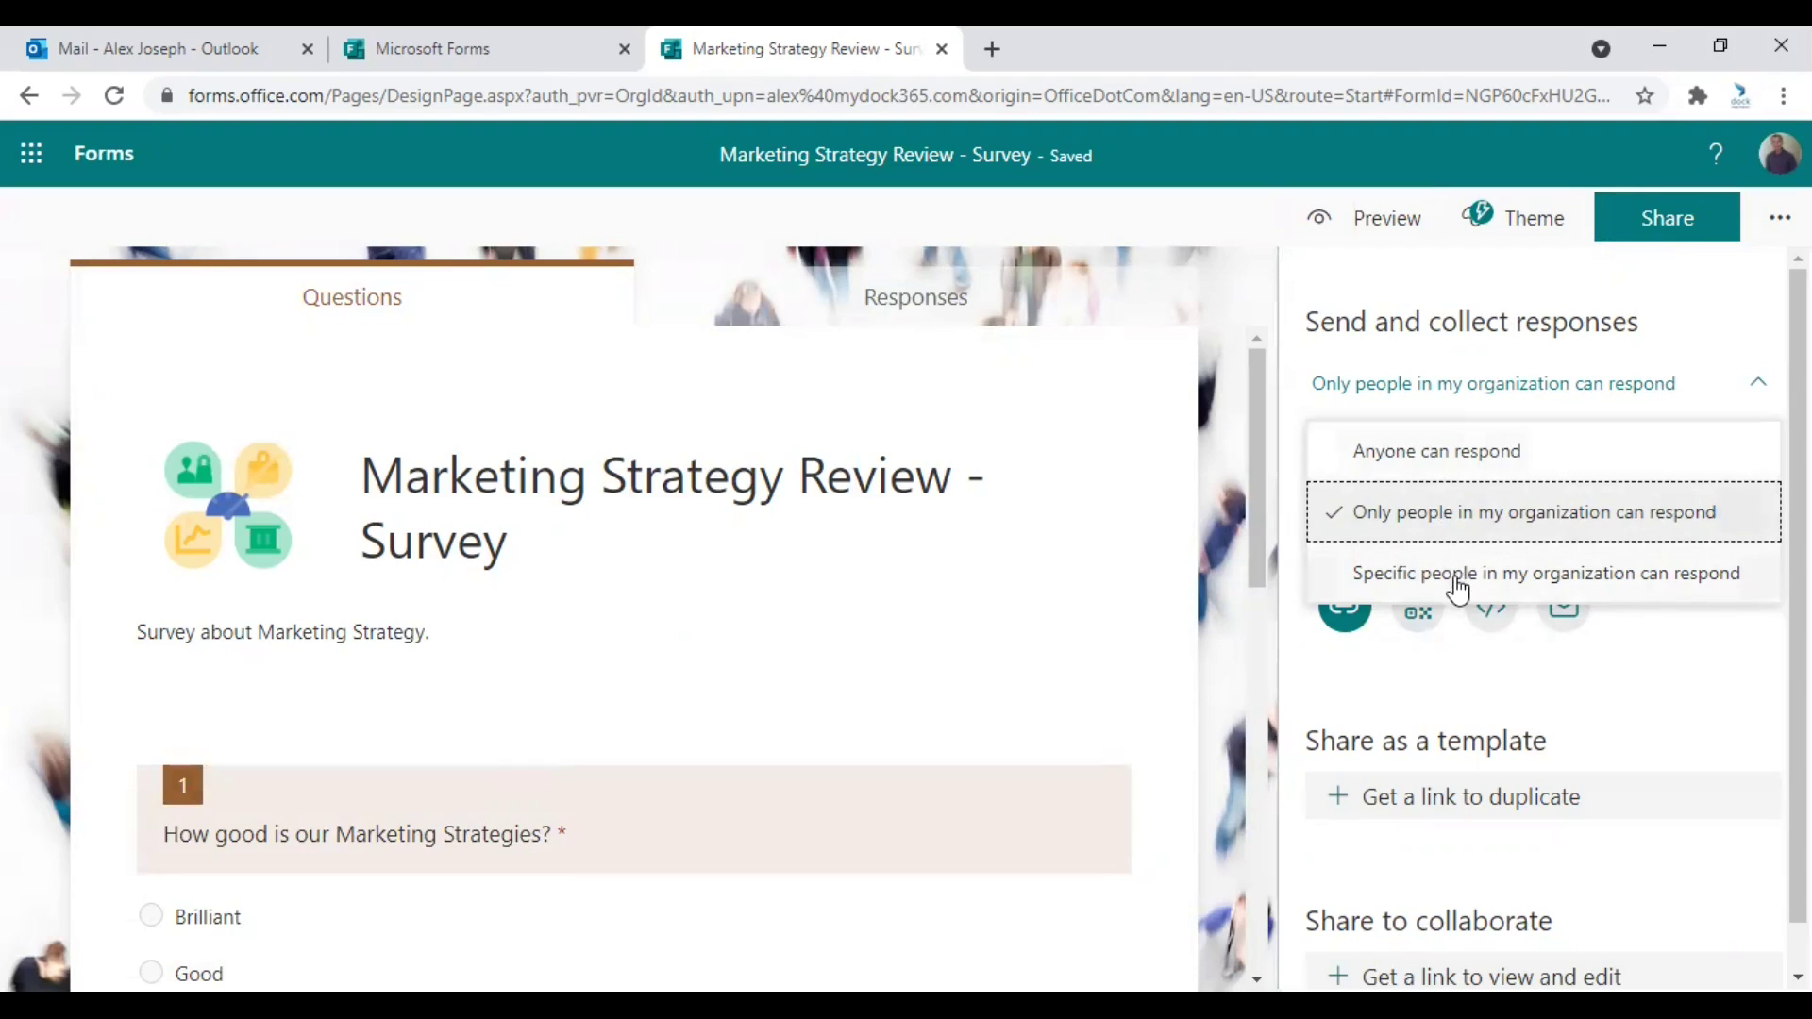
- Keep responses limited to the organization and tick Shorten URL for the response link
click(1758, 382)
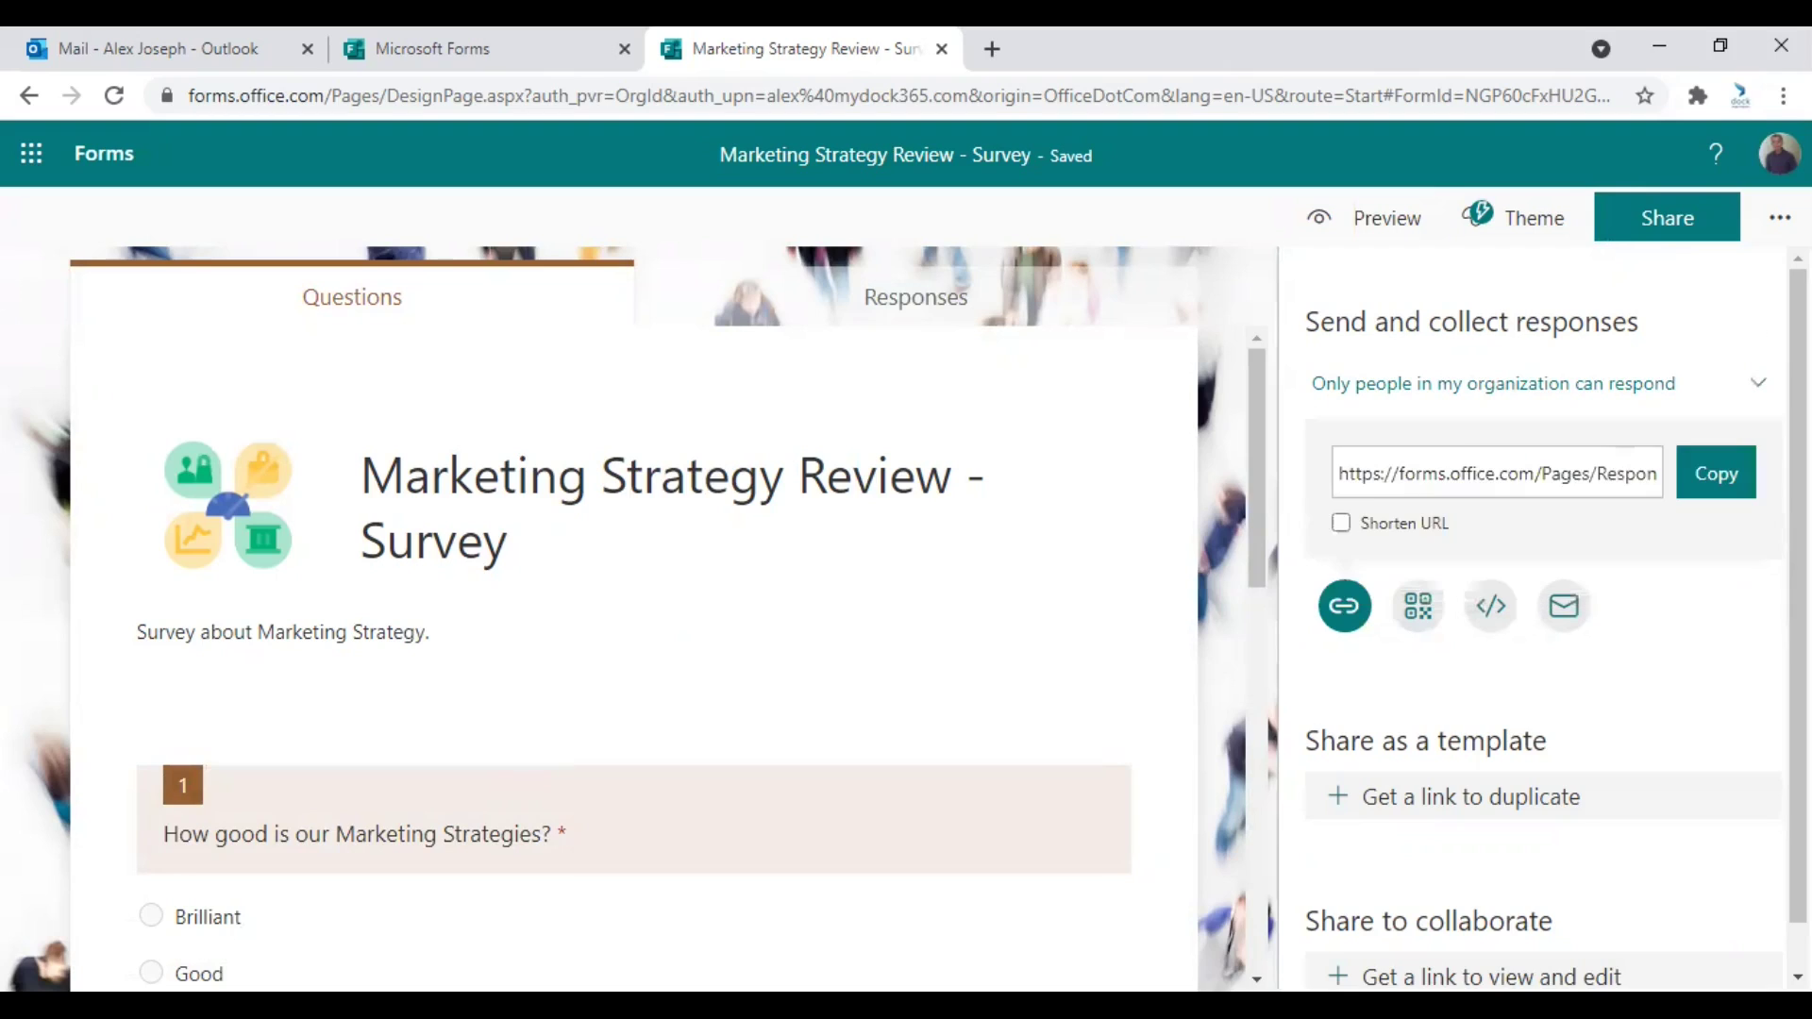
click(1341, 523)
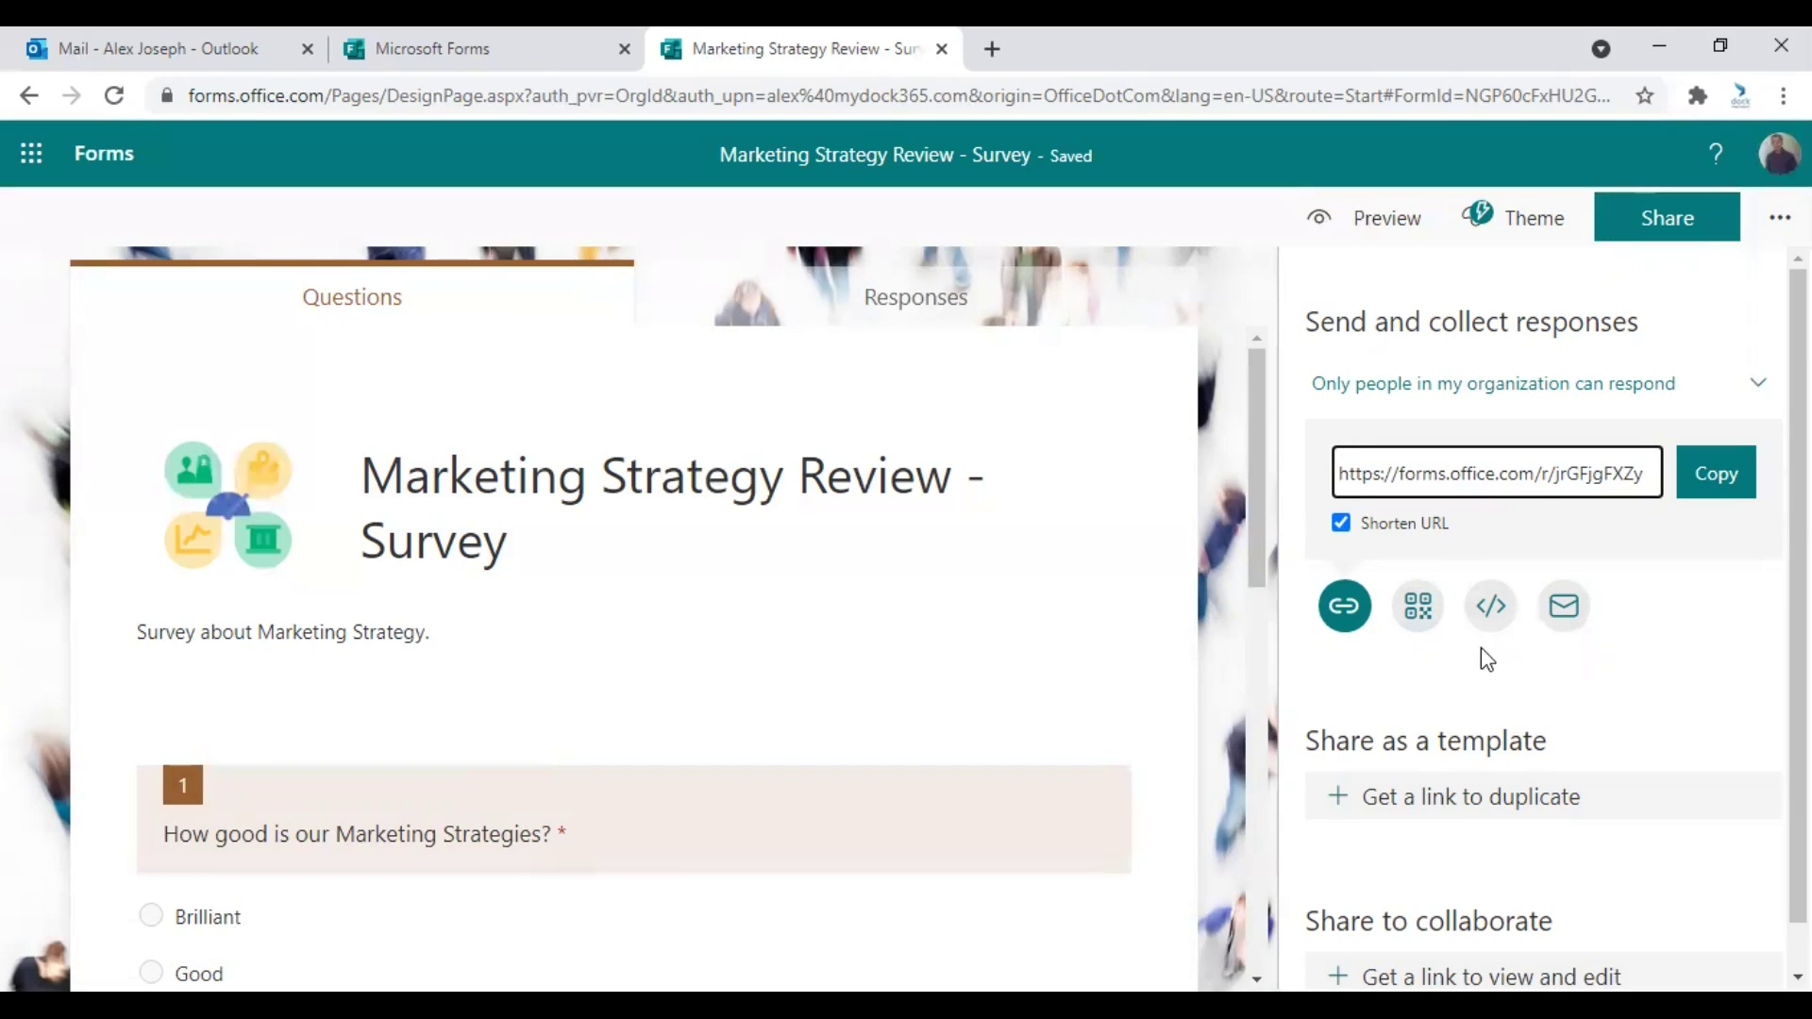
scroll(1482, 651, down, 1)
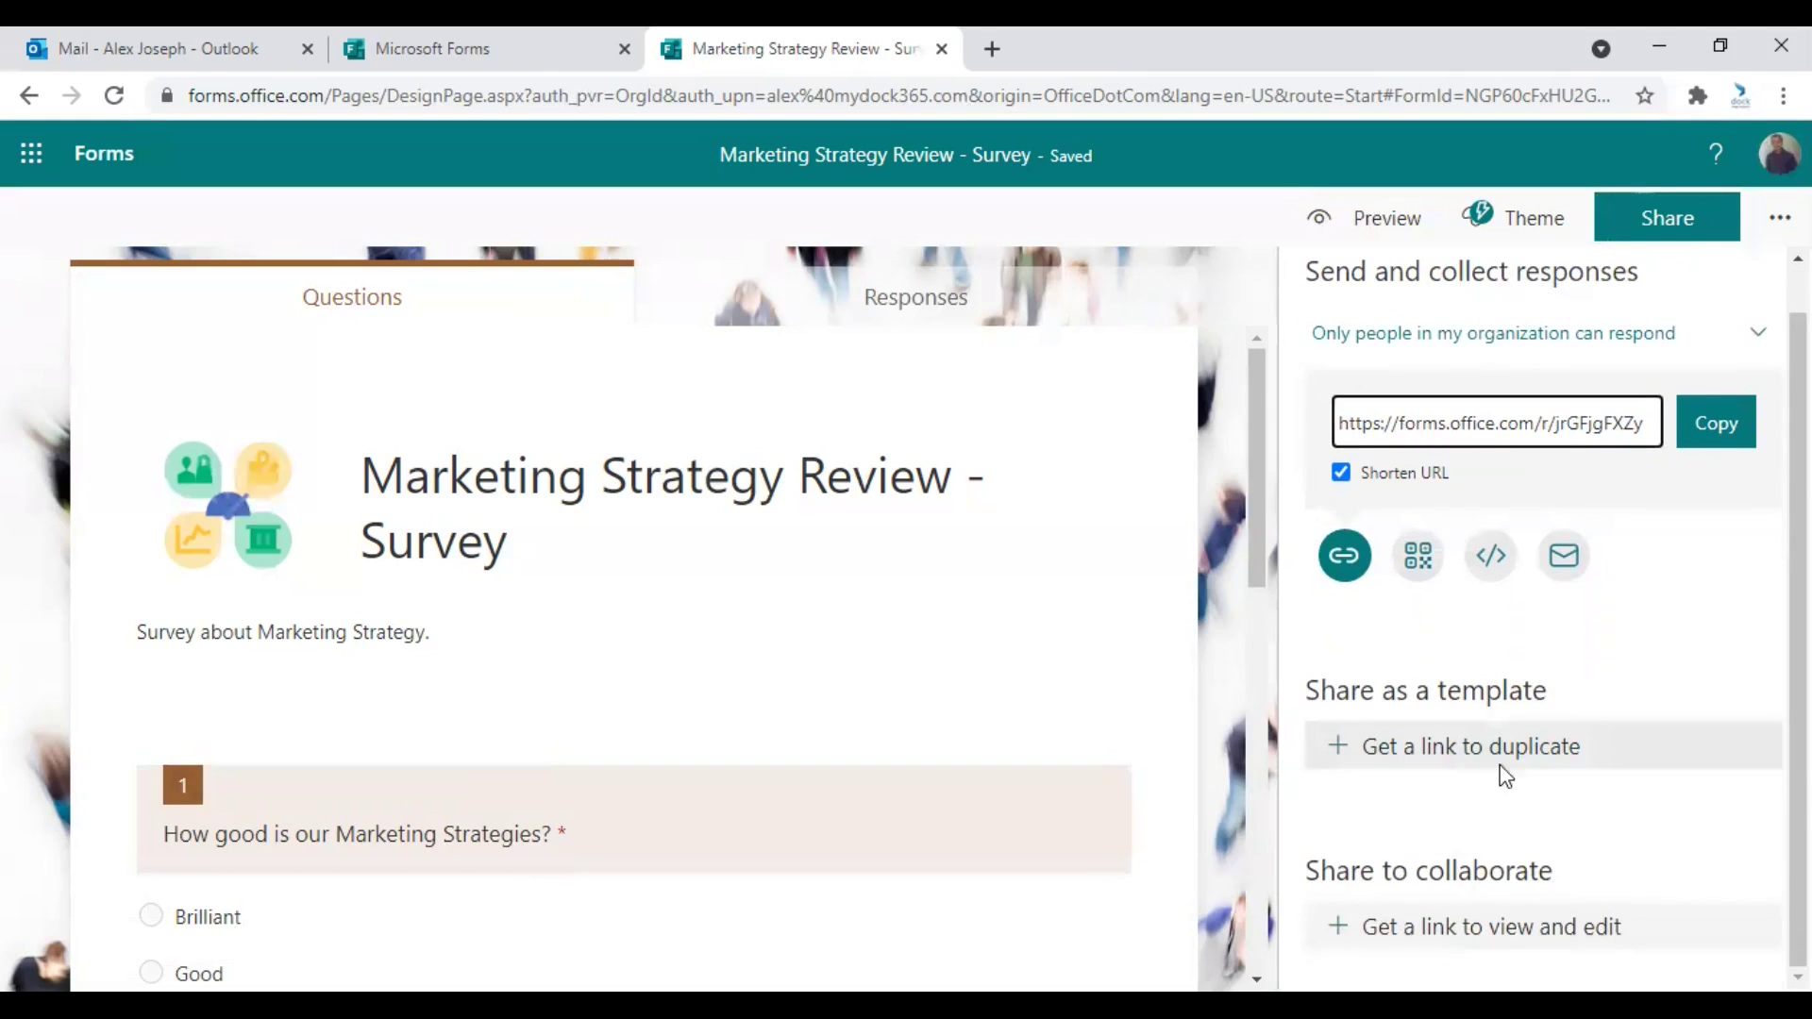
- Open the form's Settings from the '...' menu
click(1780, 218)
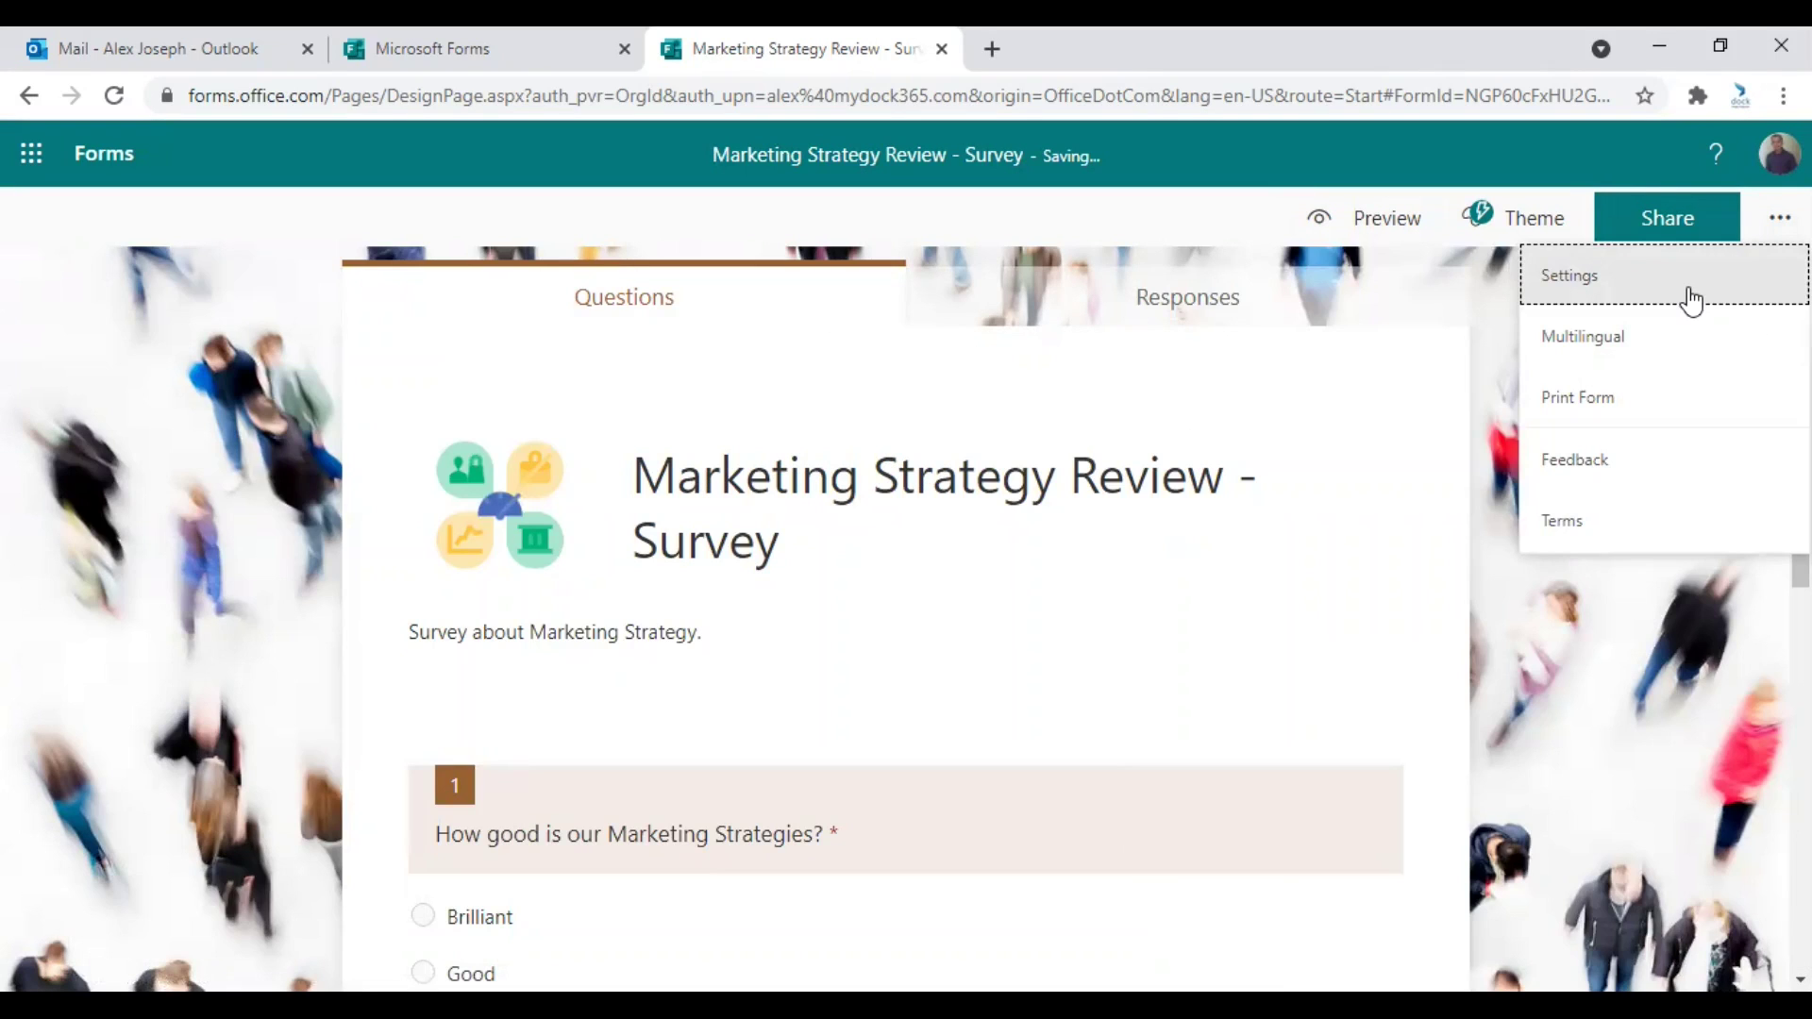
click(1696, 274)
key(Return)
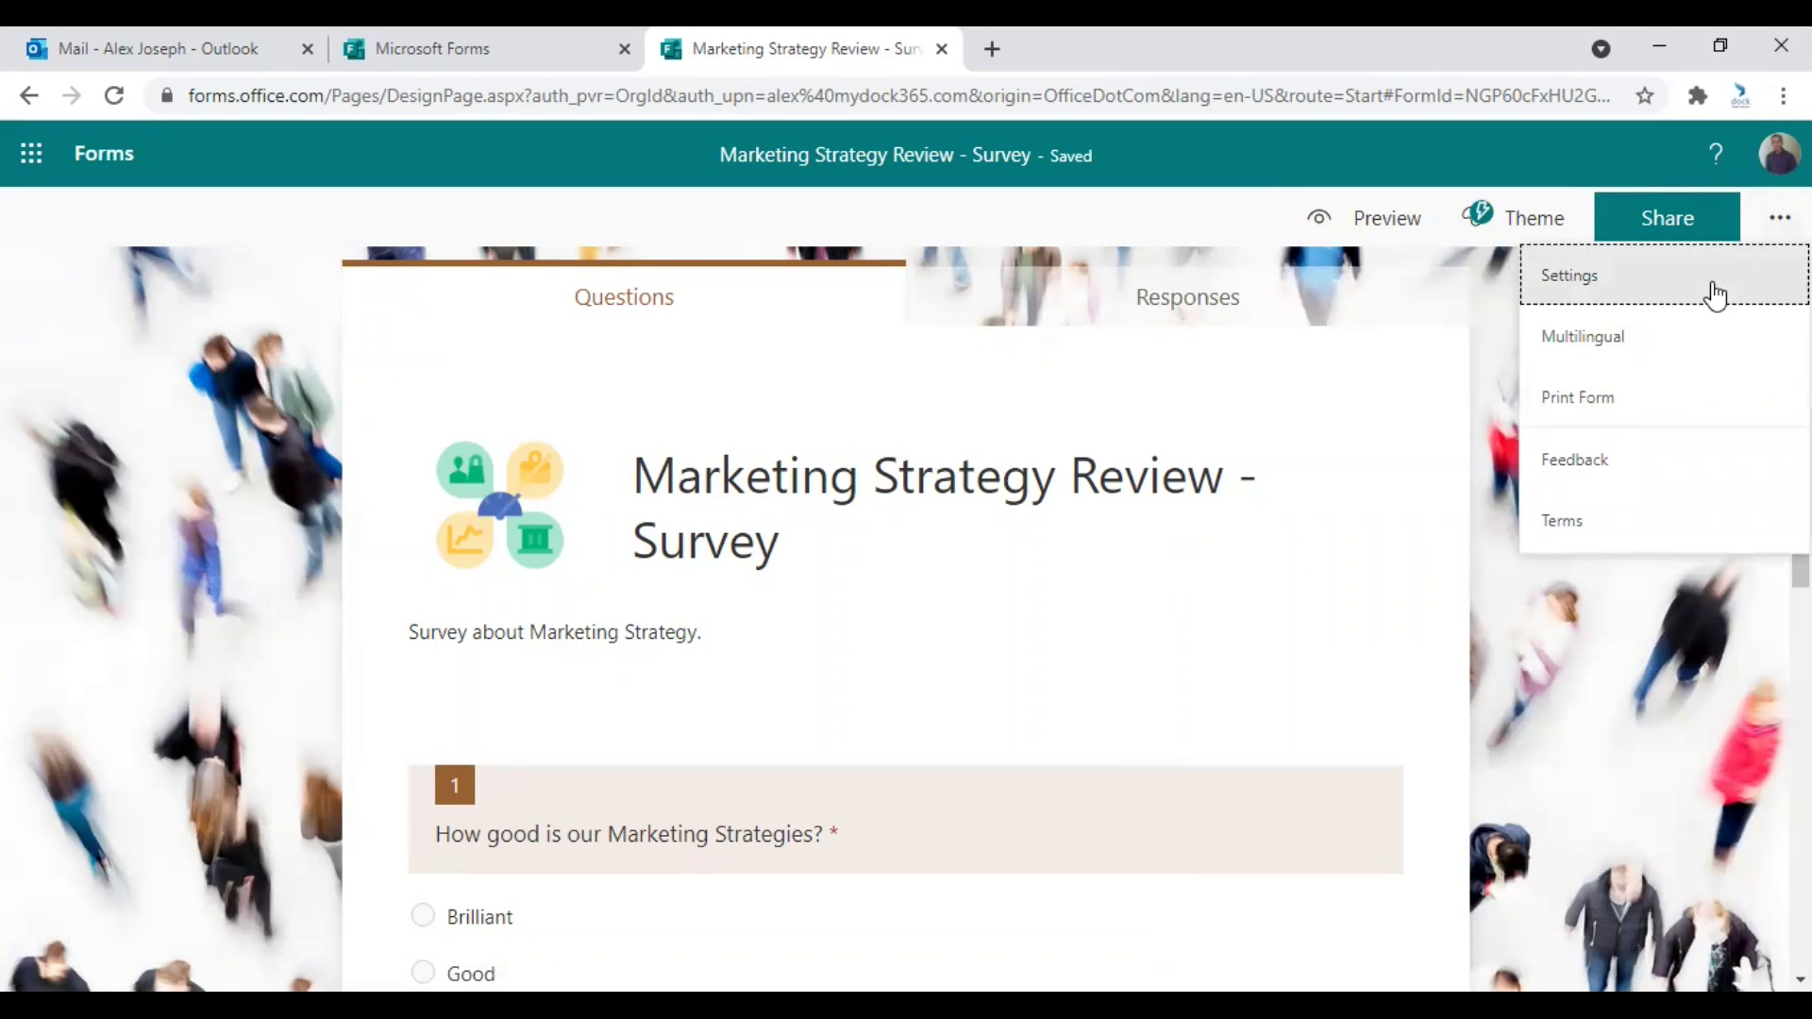
click(1653, 283)
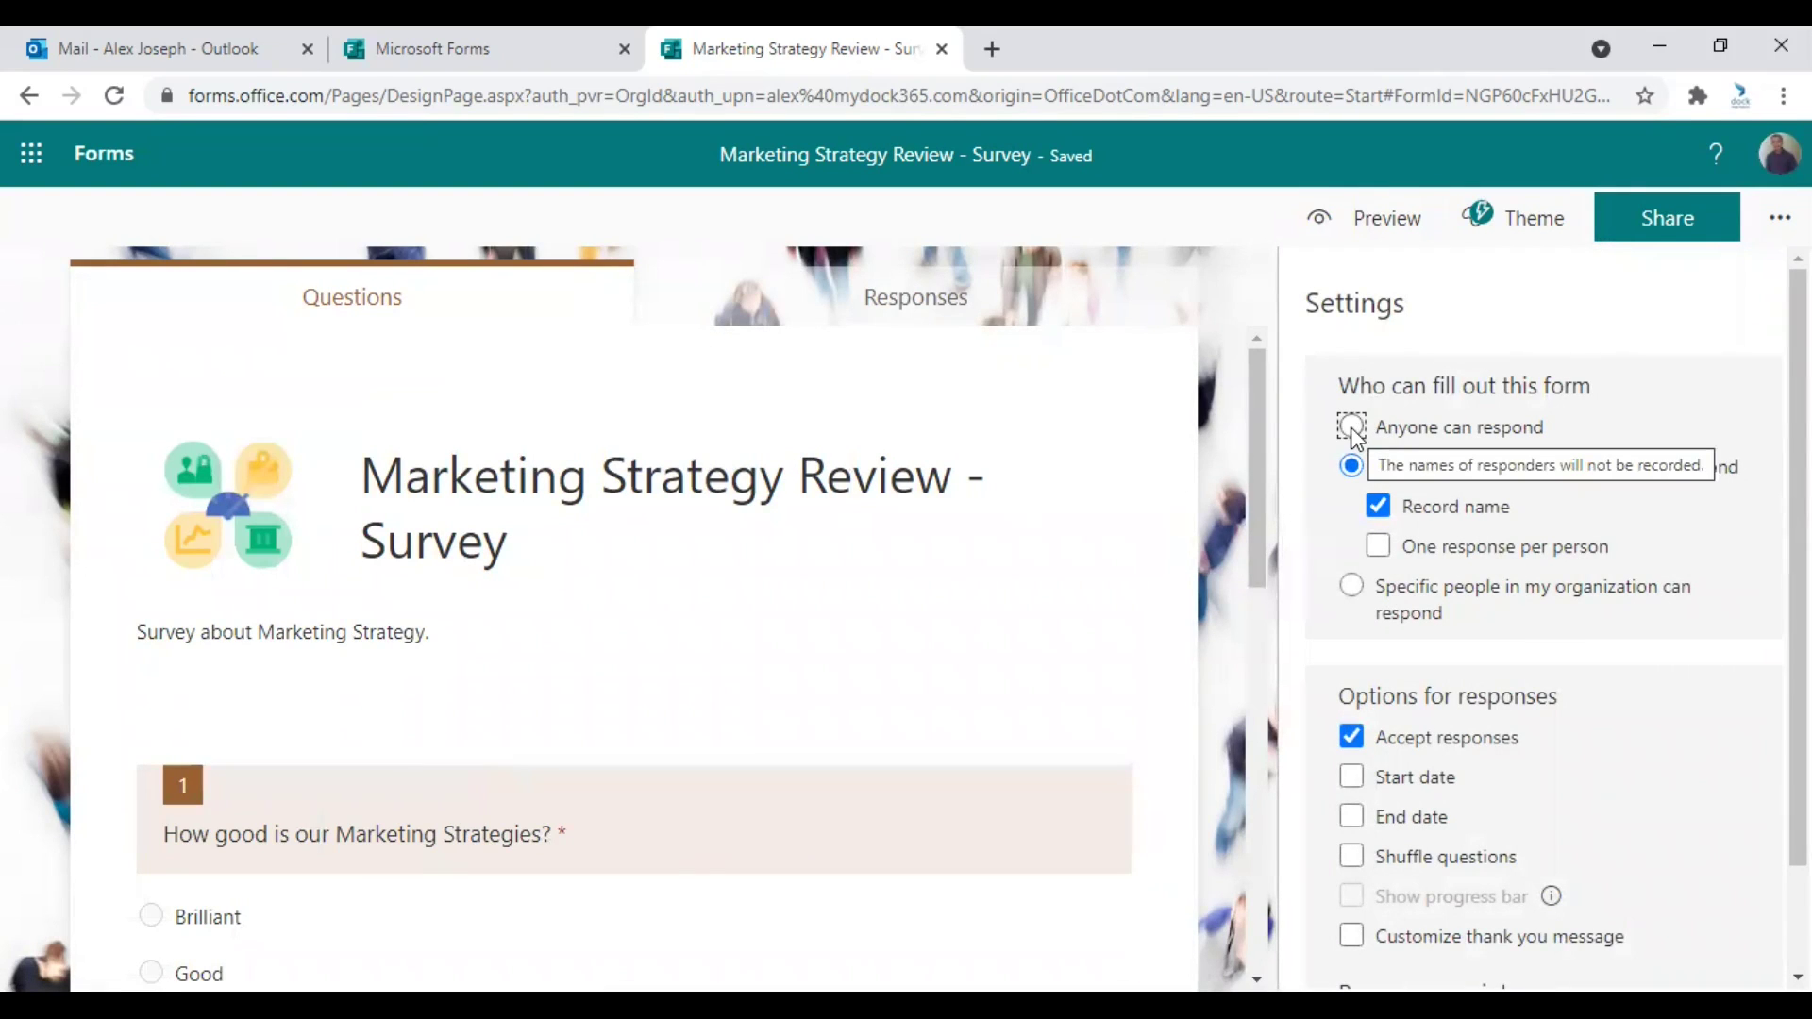
- Keep responses limited to people in the organization with Record name ticked
click(1351, 430)
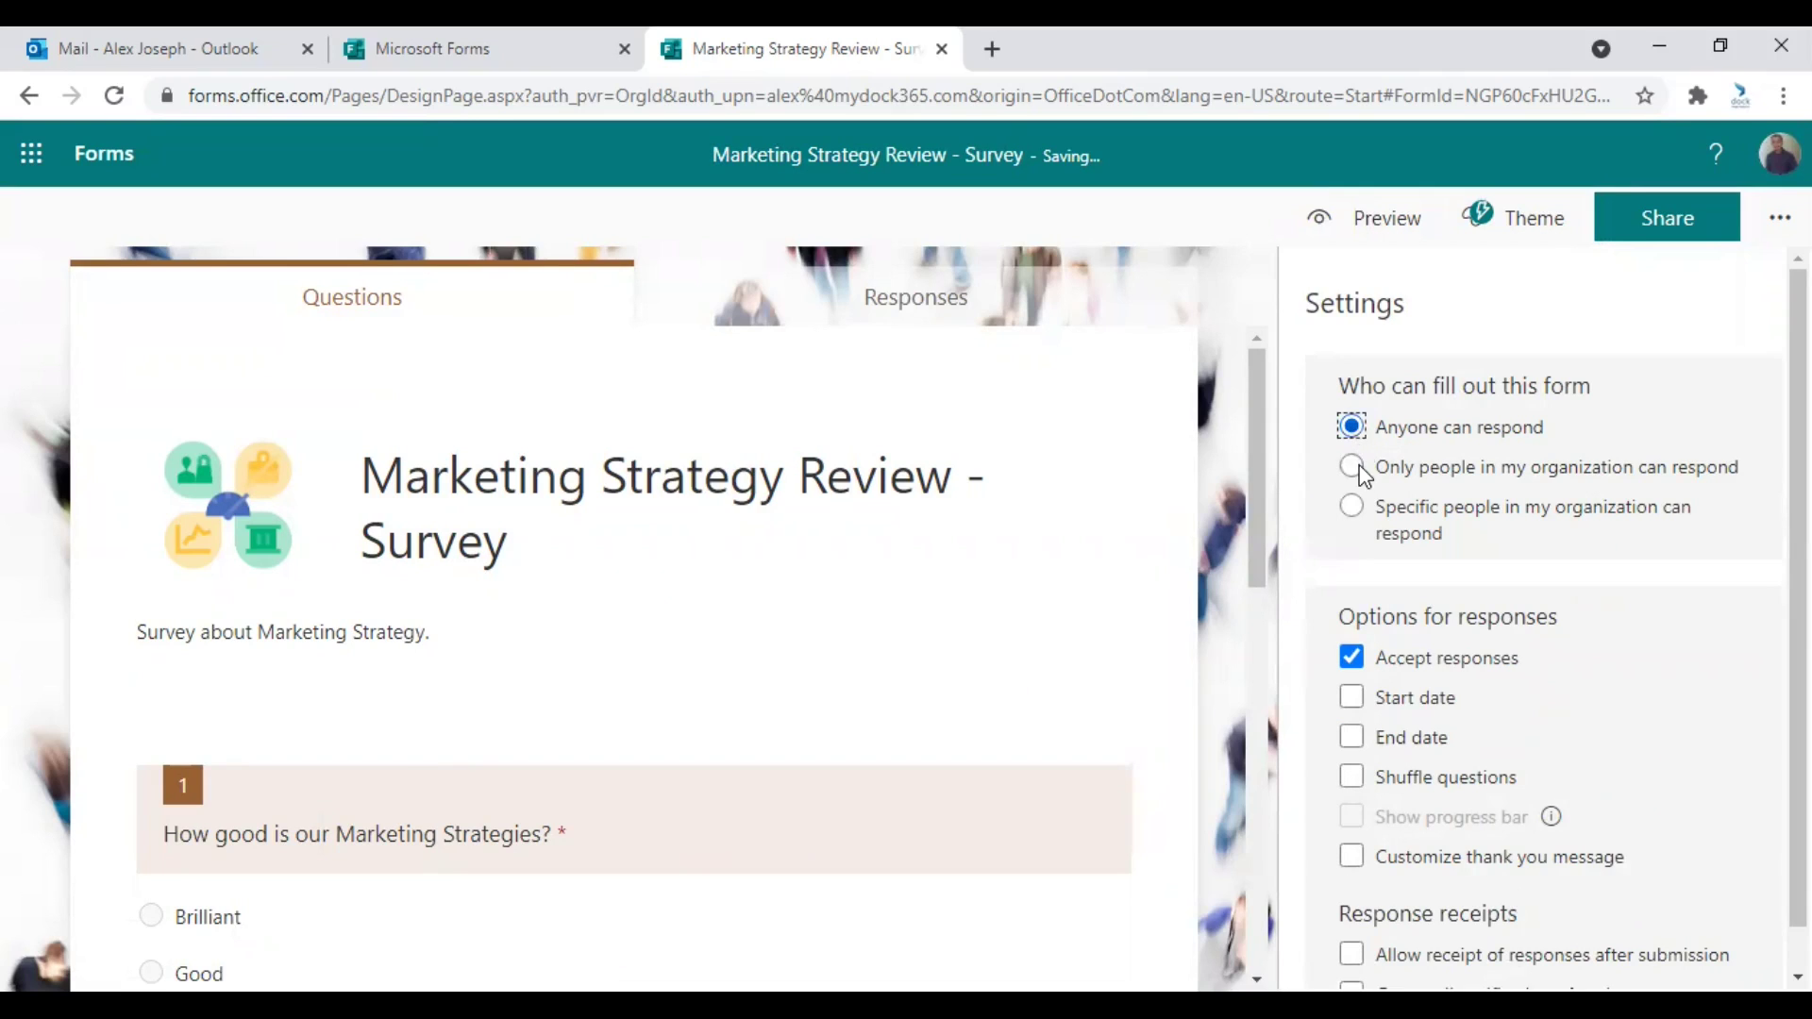
click(1352, 468)
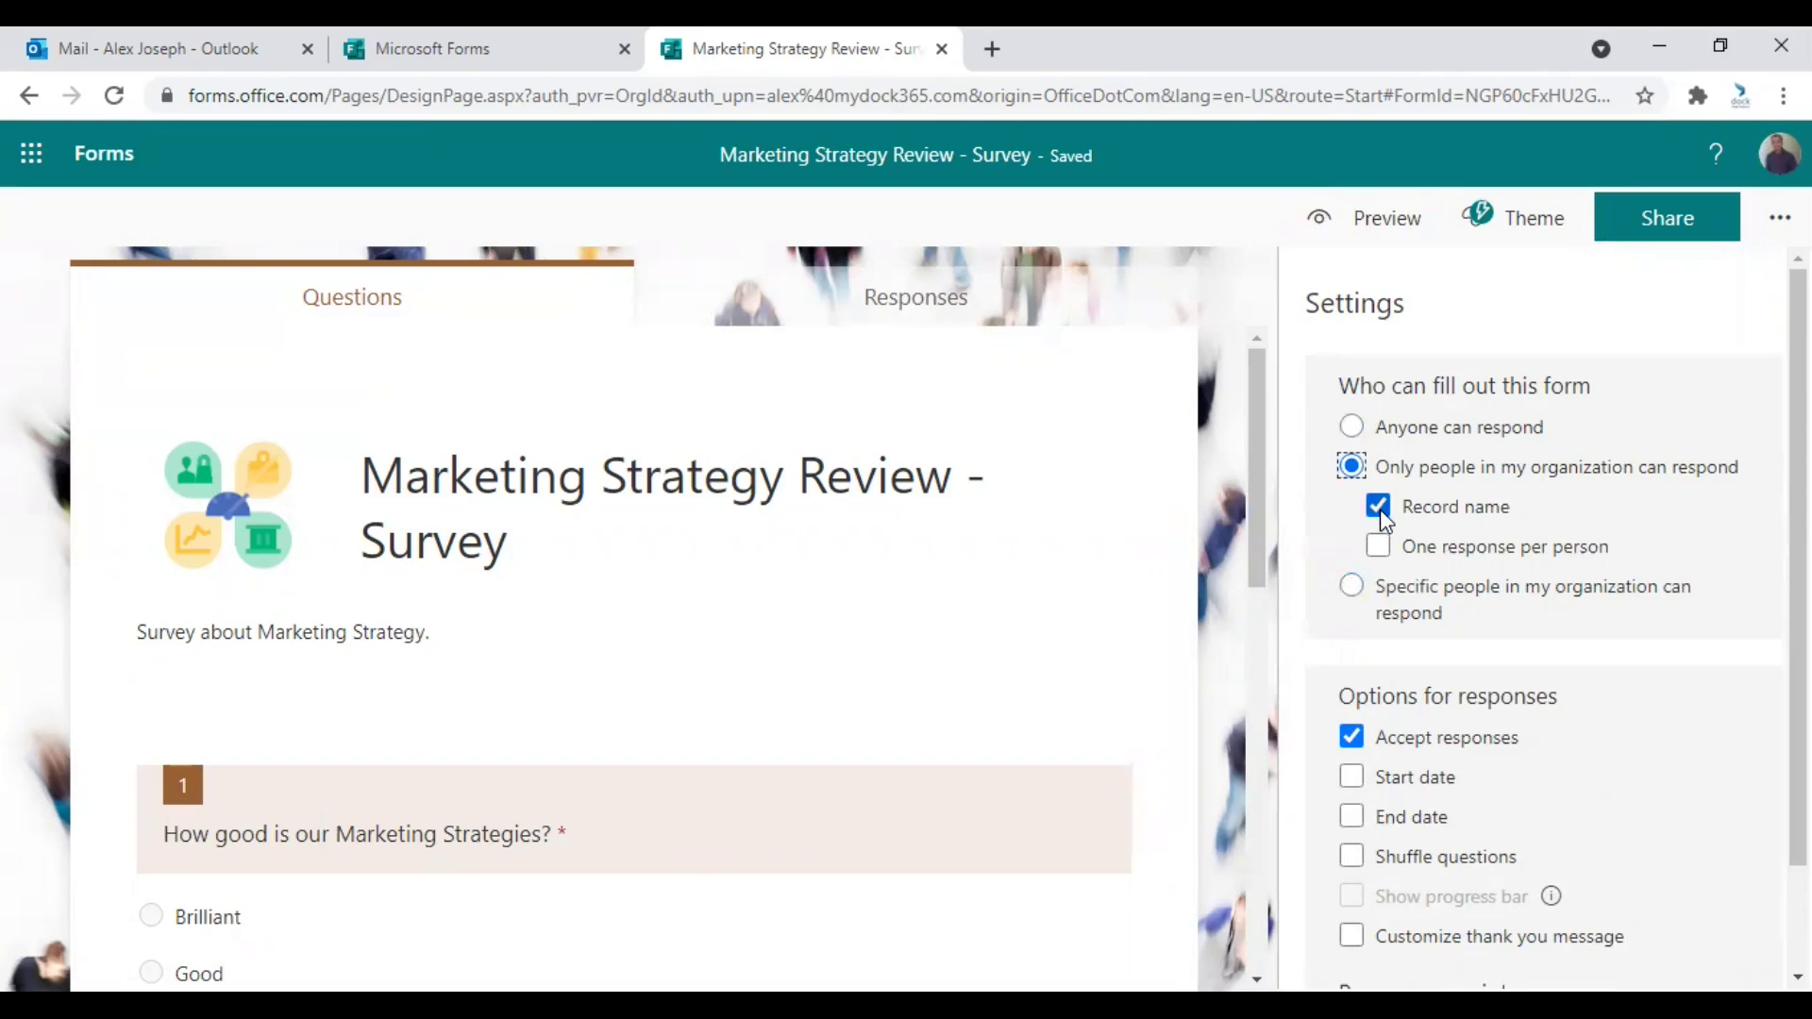
click(1379, 507)
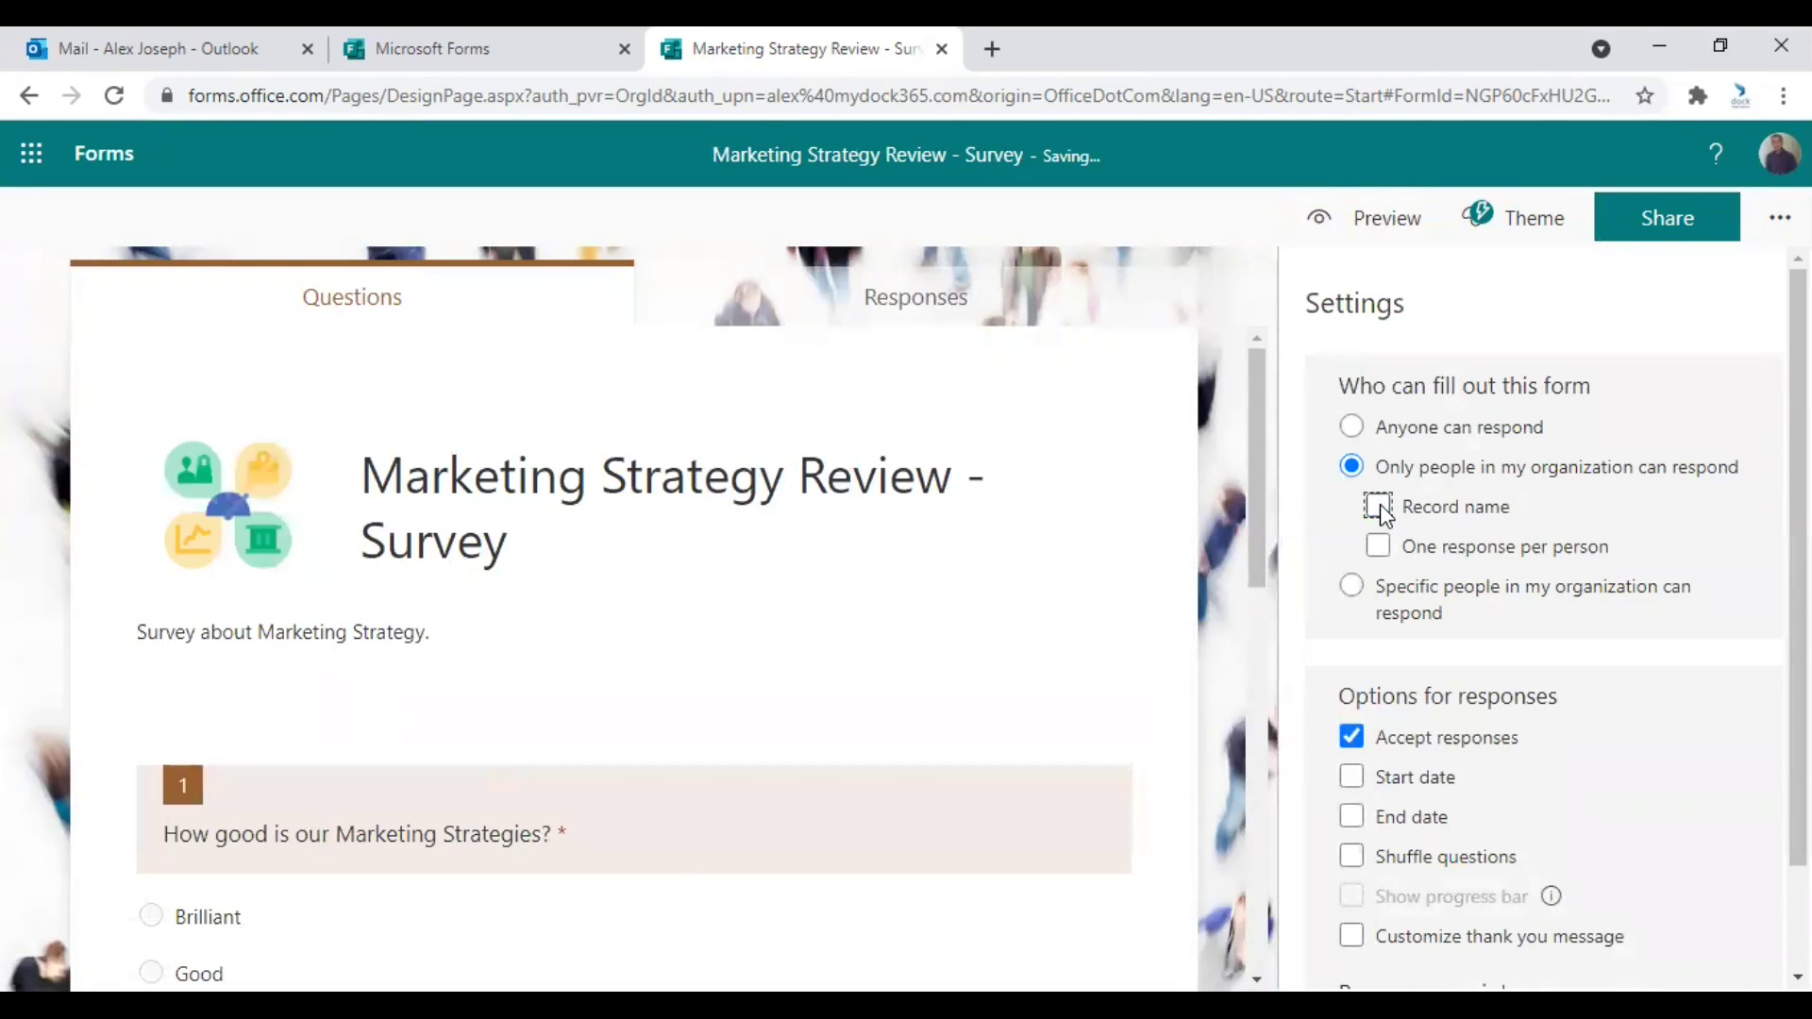
click(1379, 507)
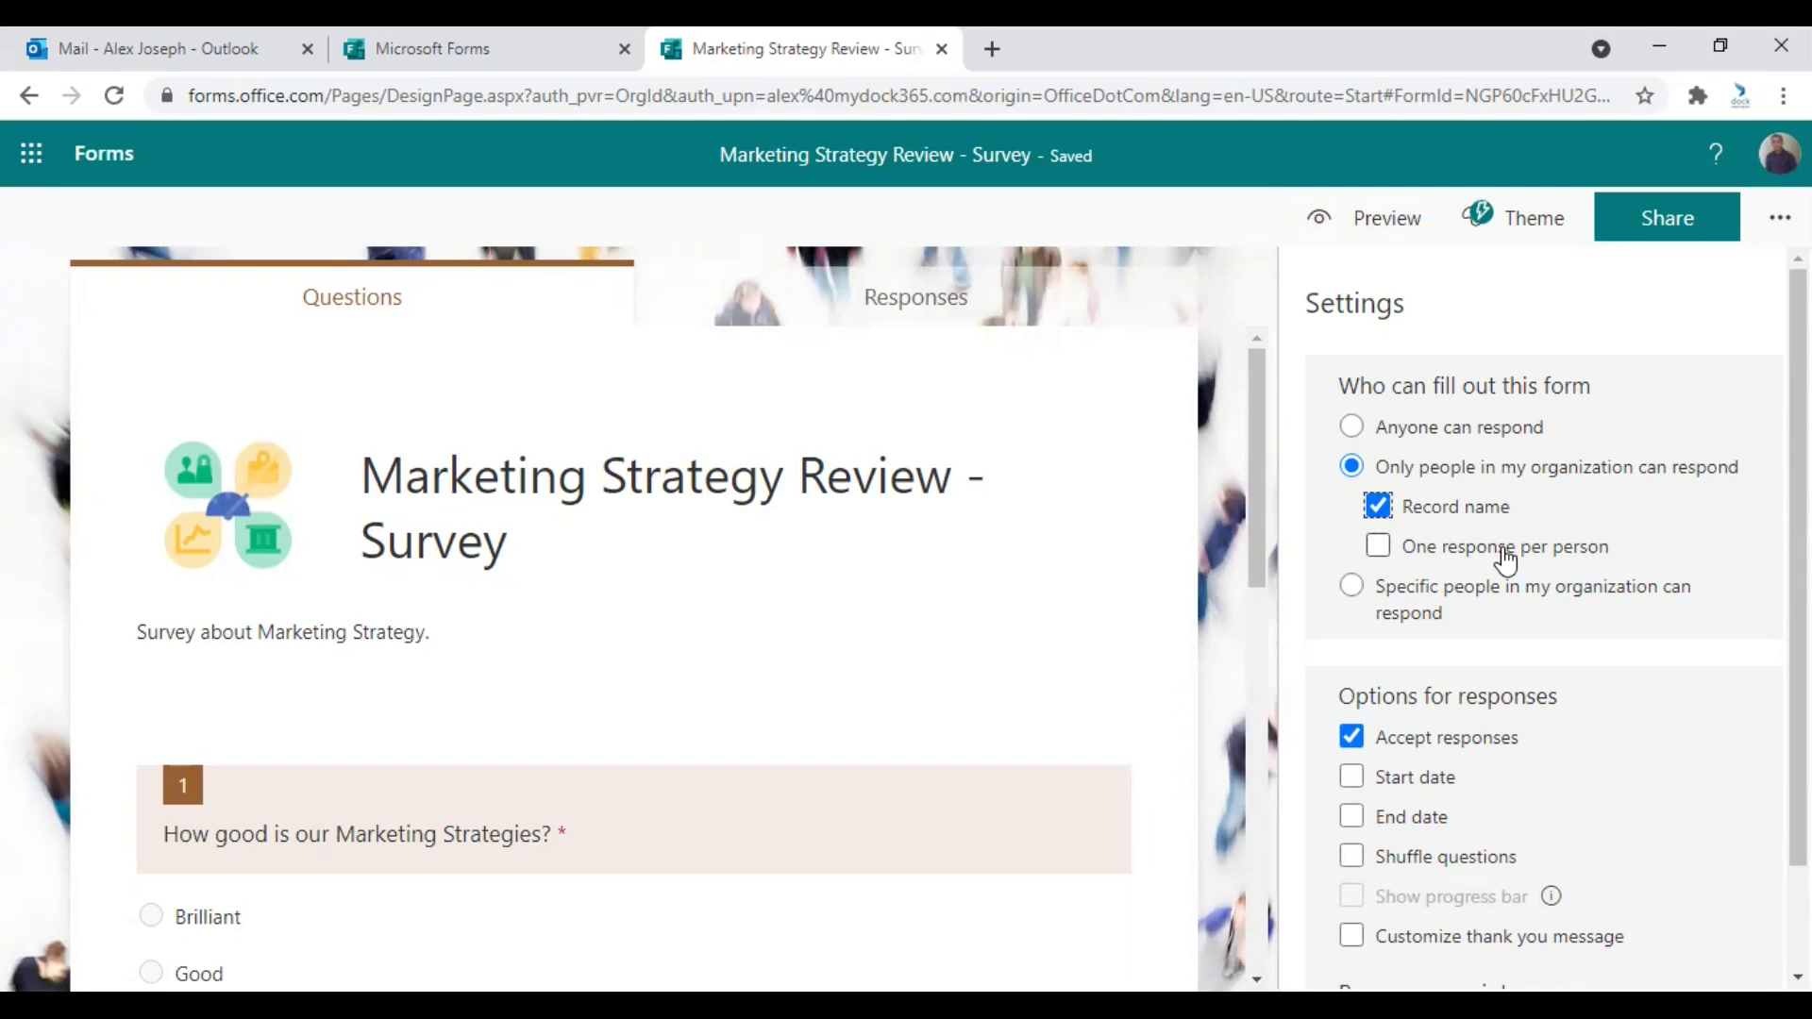
scroll(1576, 722, down, 1)
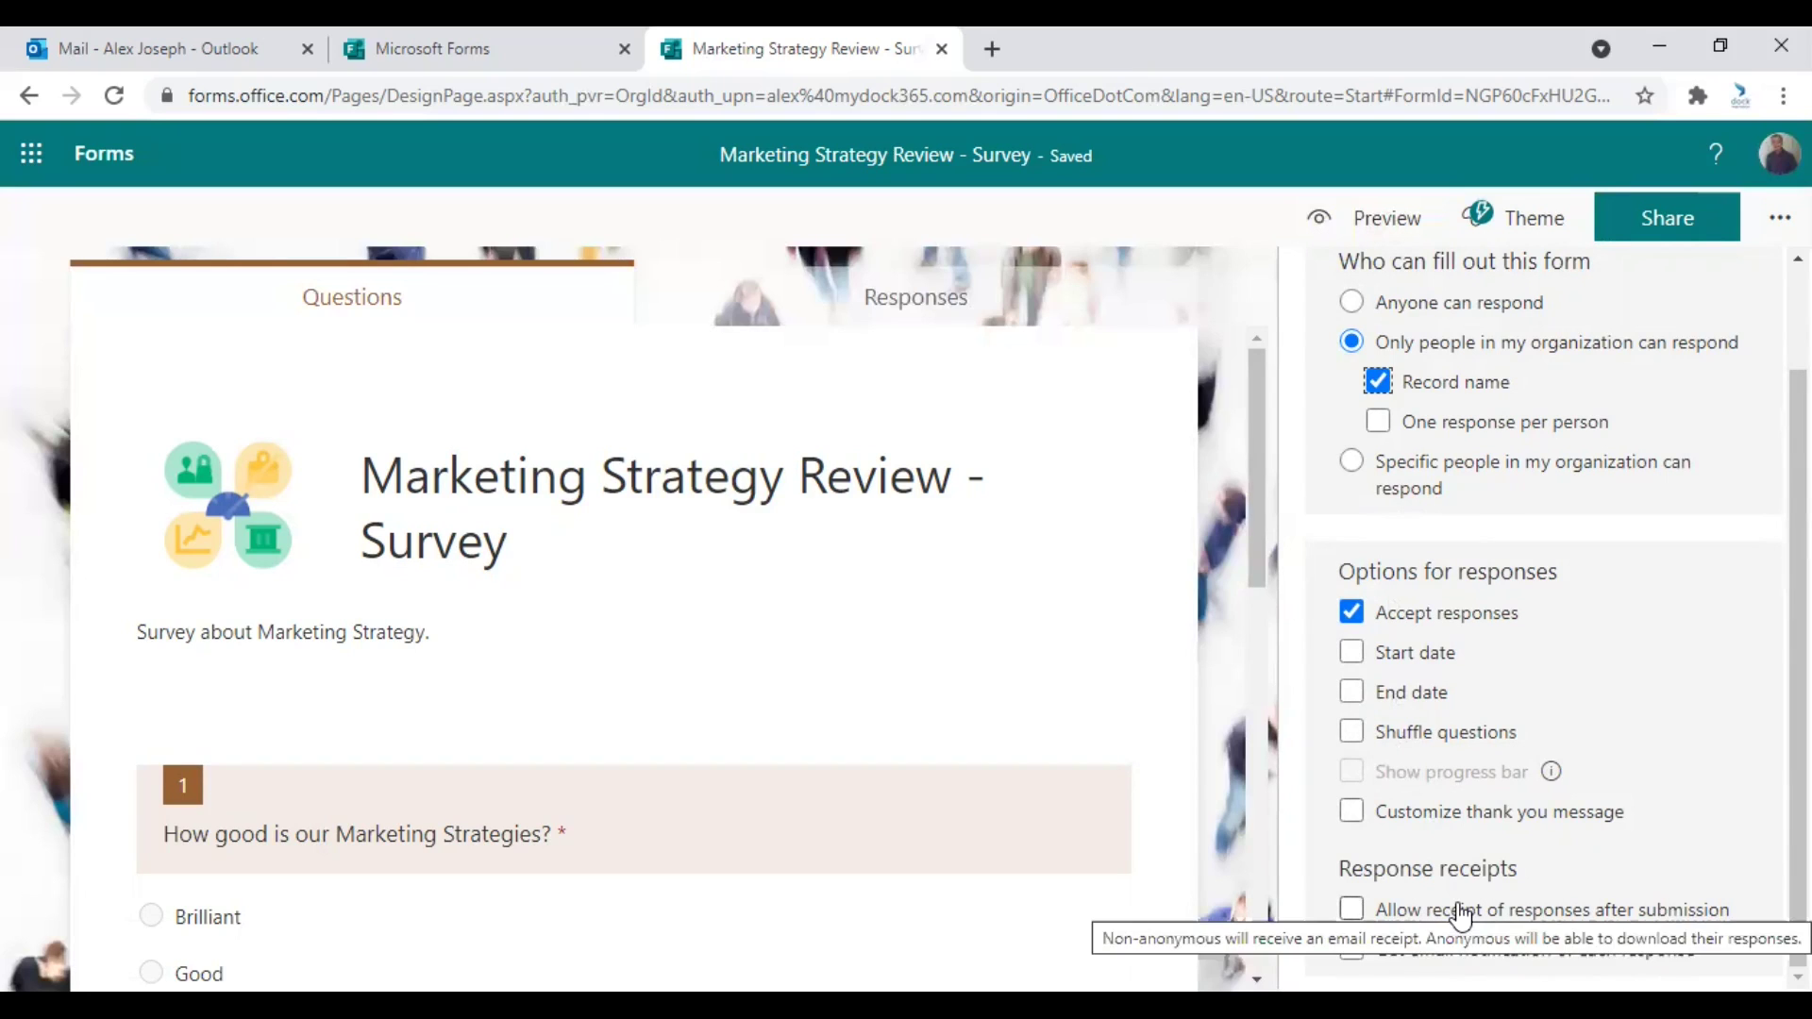
scroll(1617, 625, up, 2)
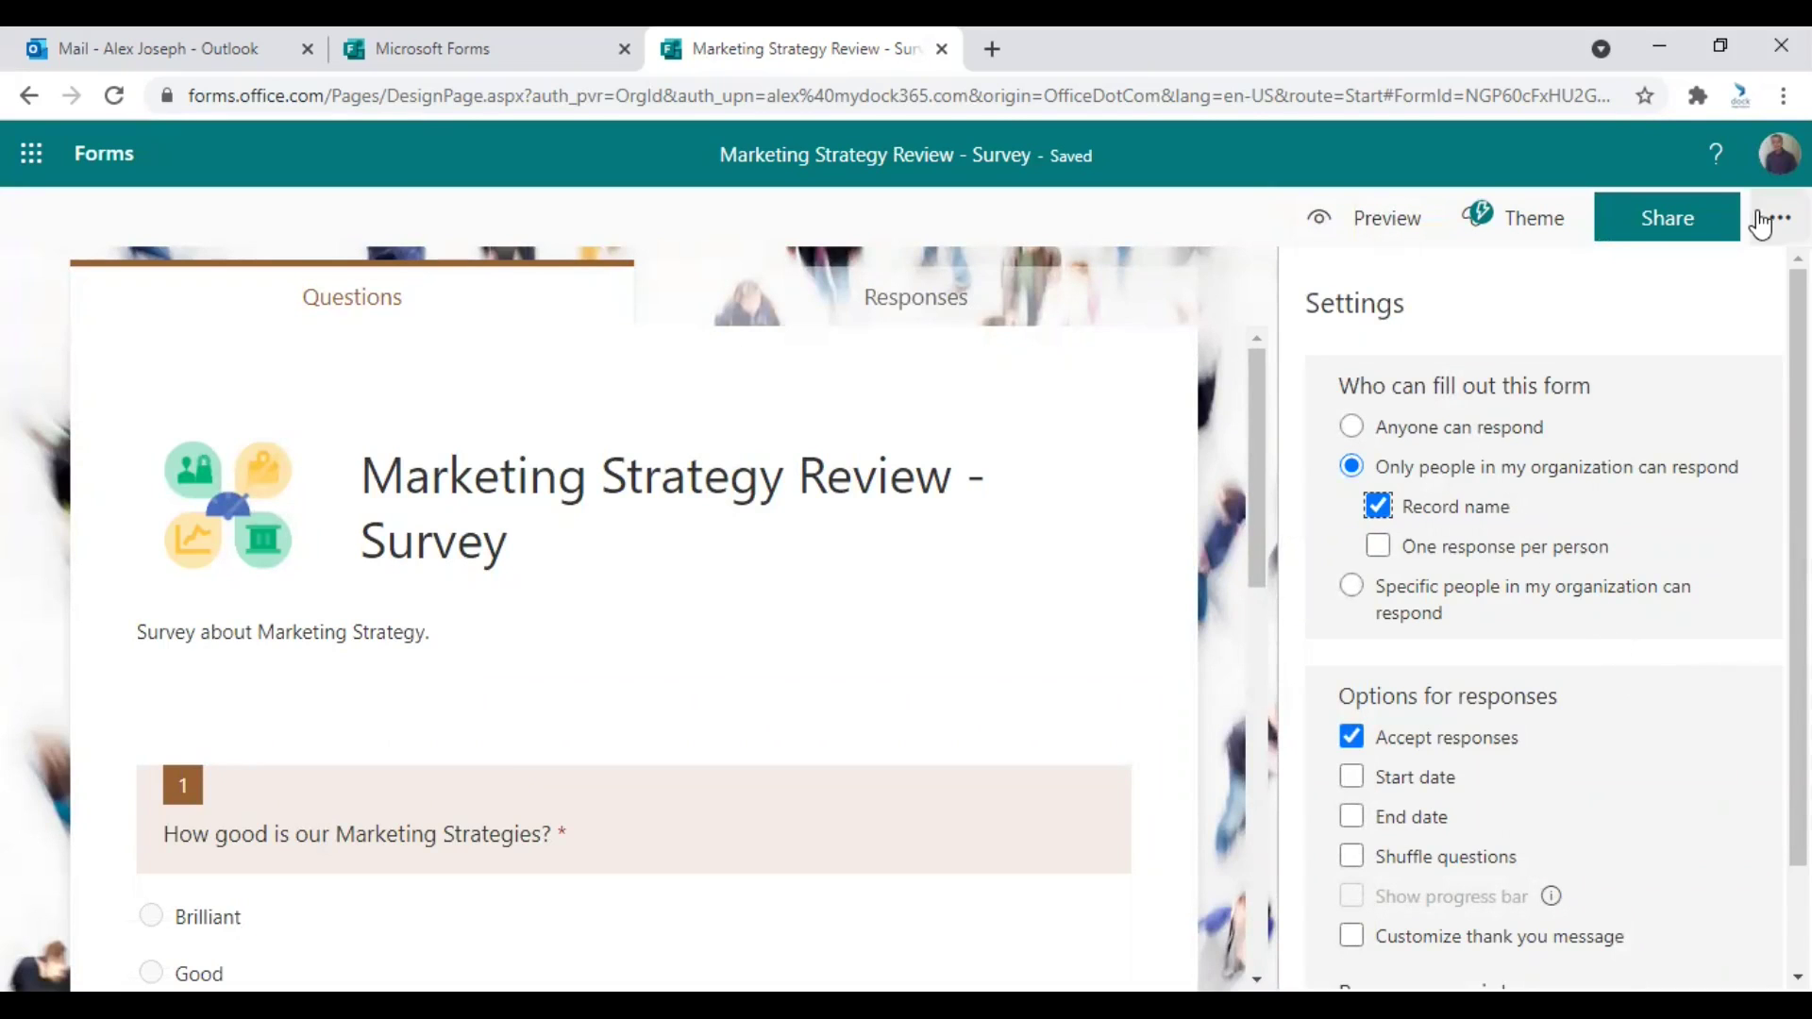
- Bring back the Share panel and try the email invitation option
click(1679, 230)
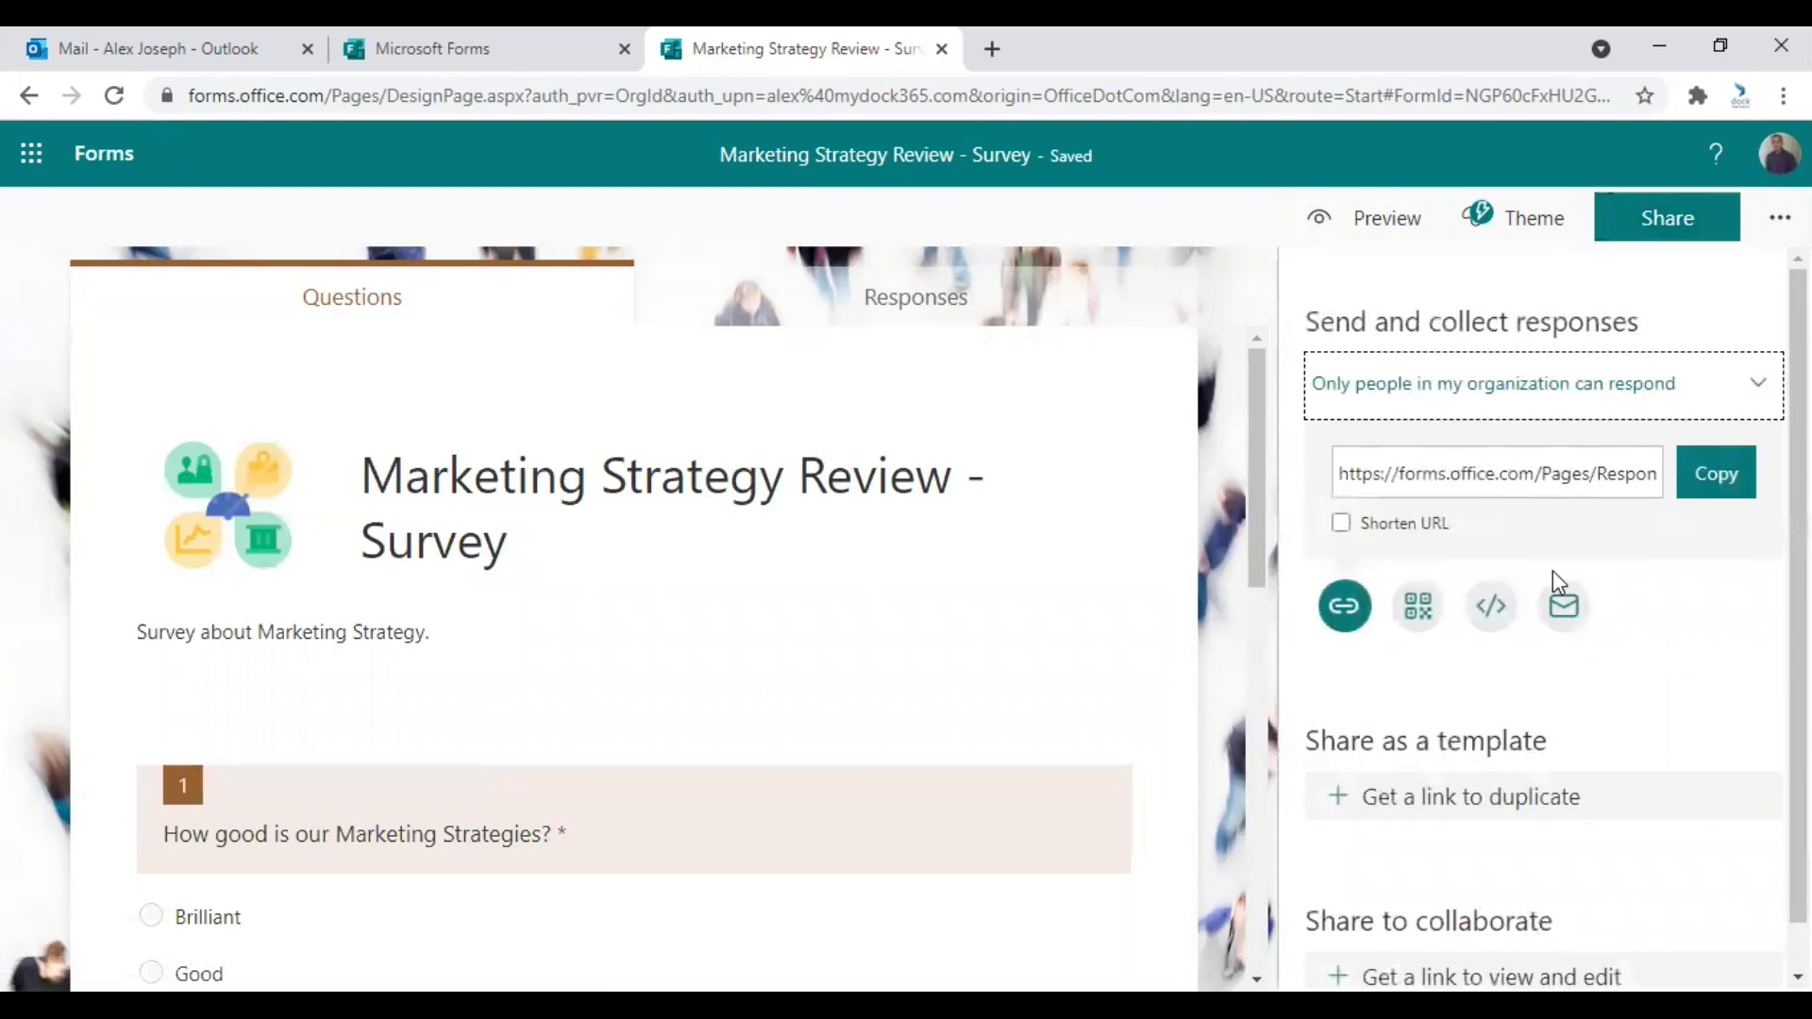
click(1567, 618)
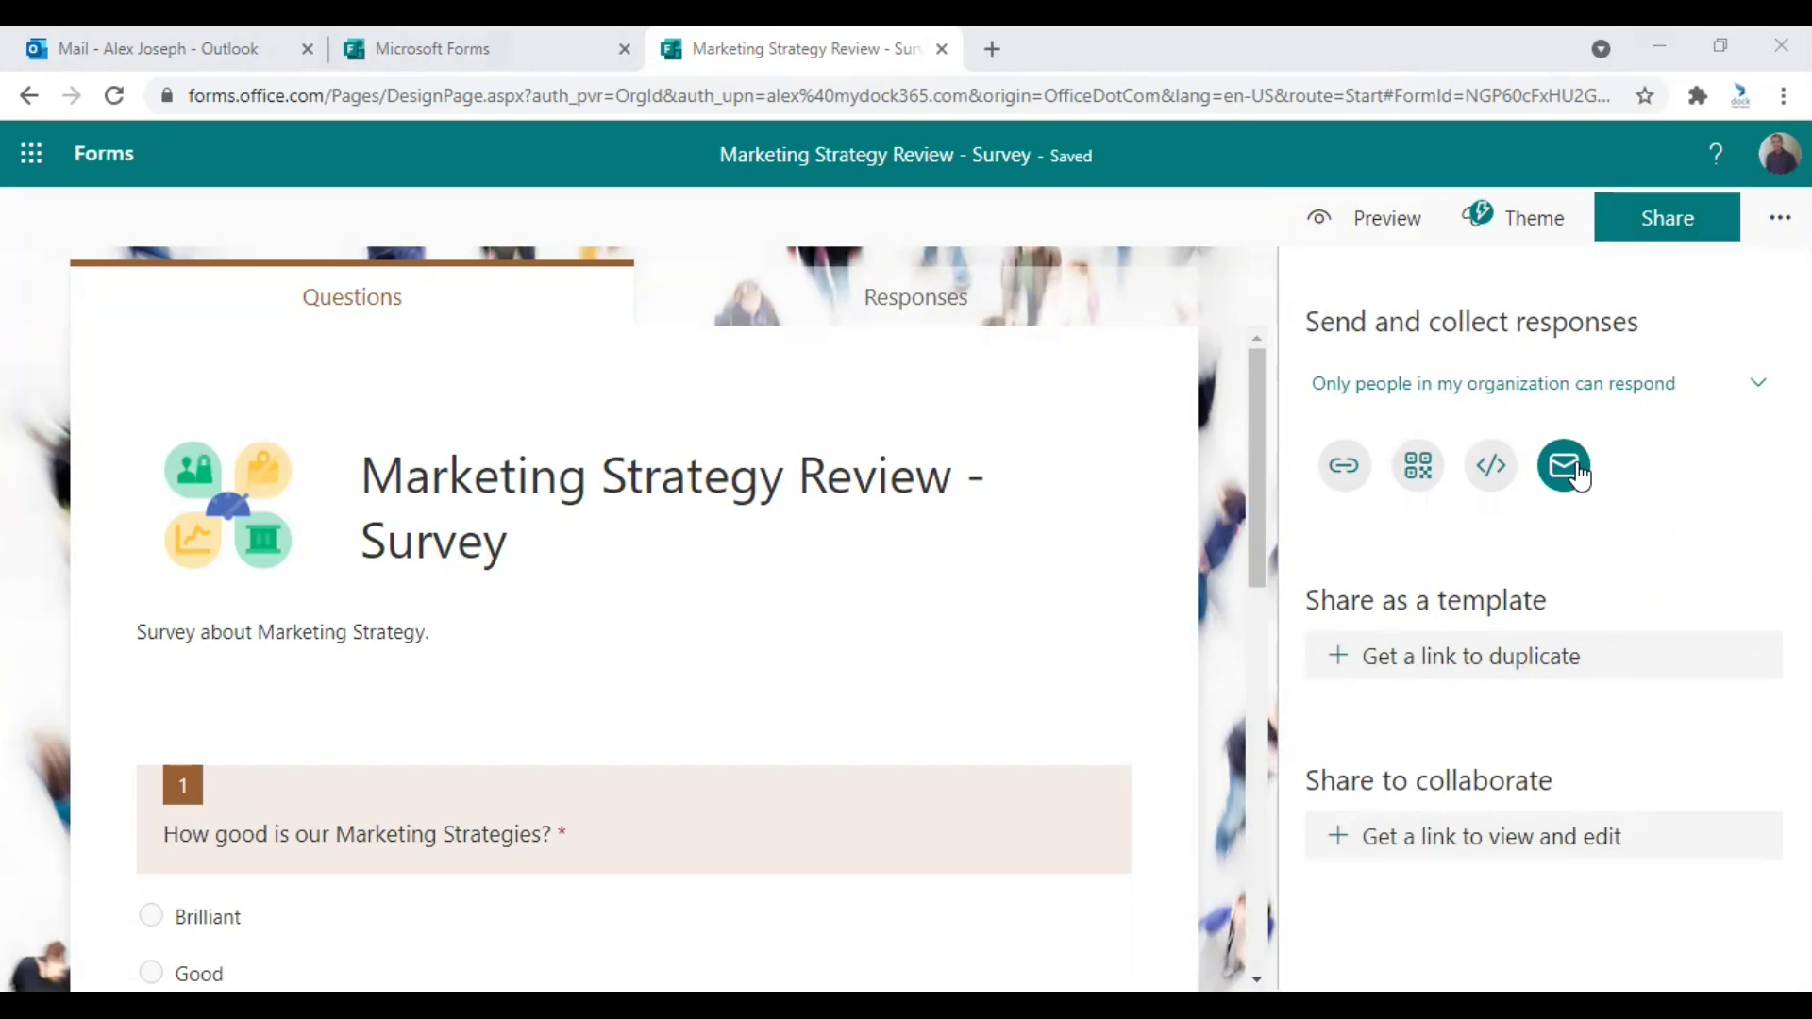
click(1579, 477)
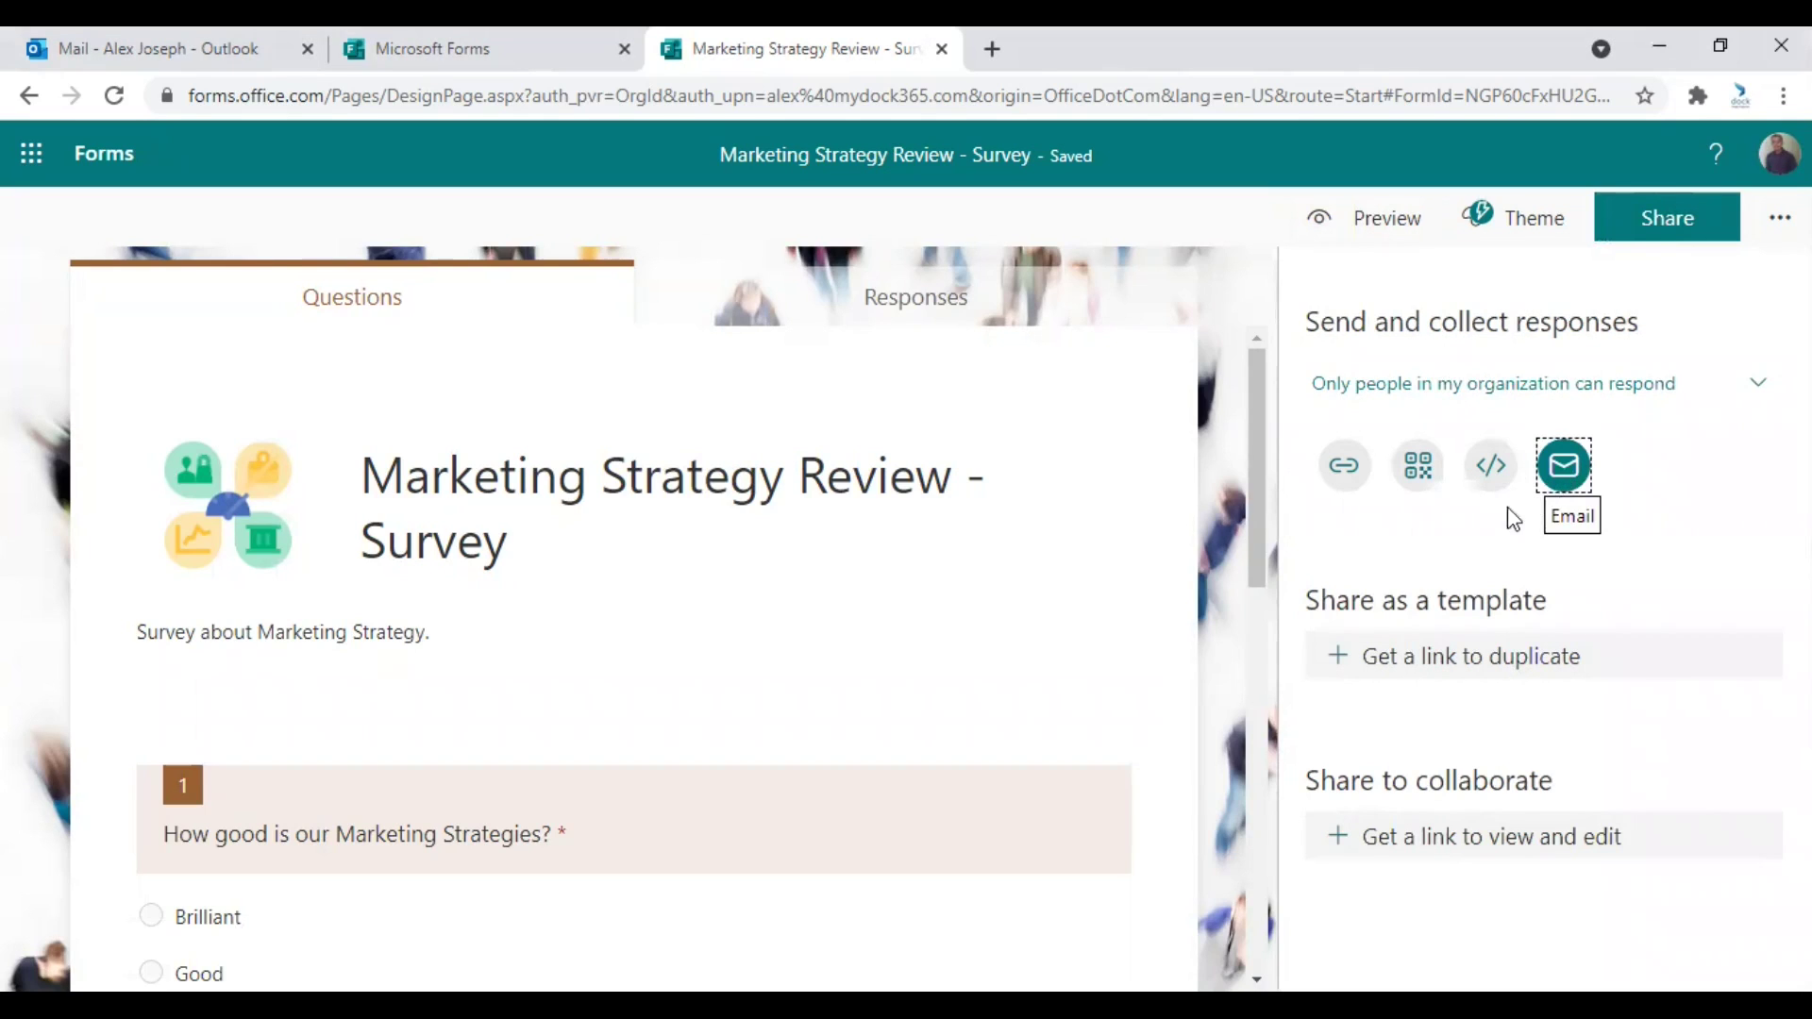
- Copy the shortened response link, then close the survey tab
click(1348, 467)
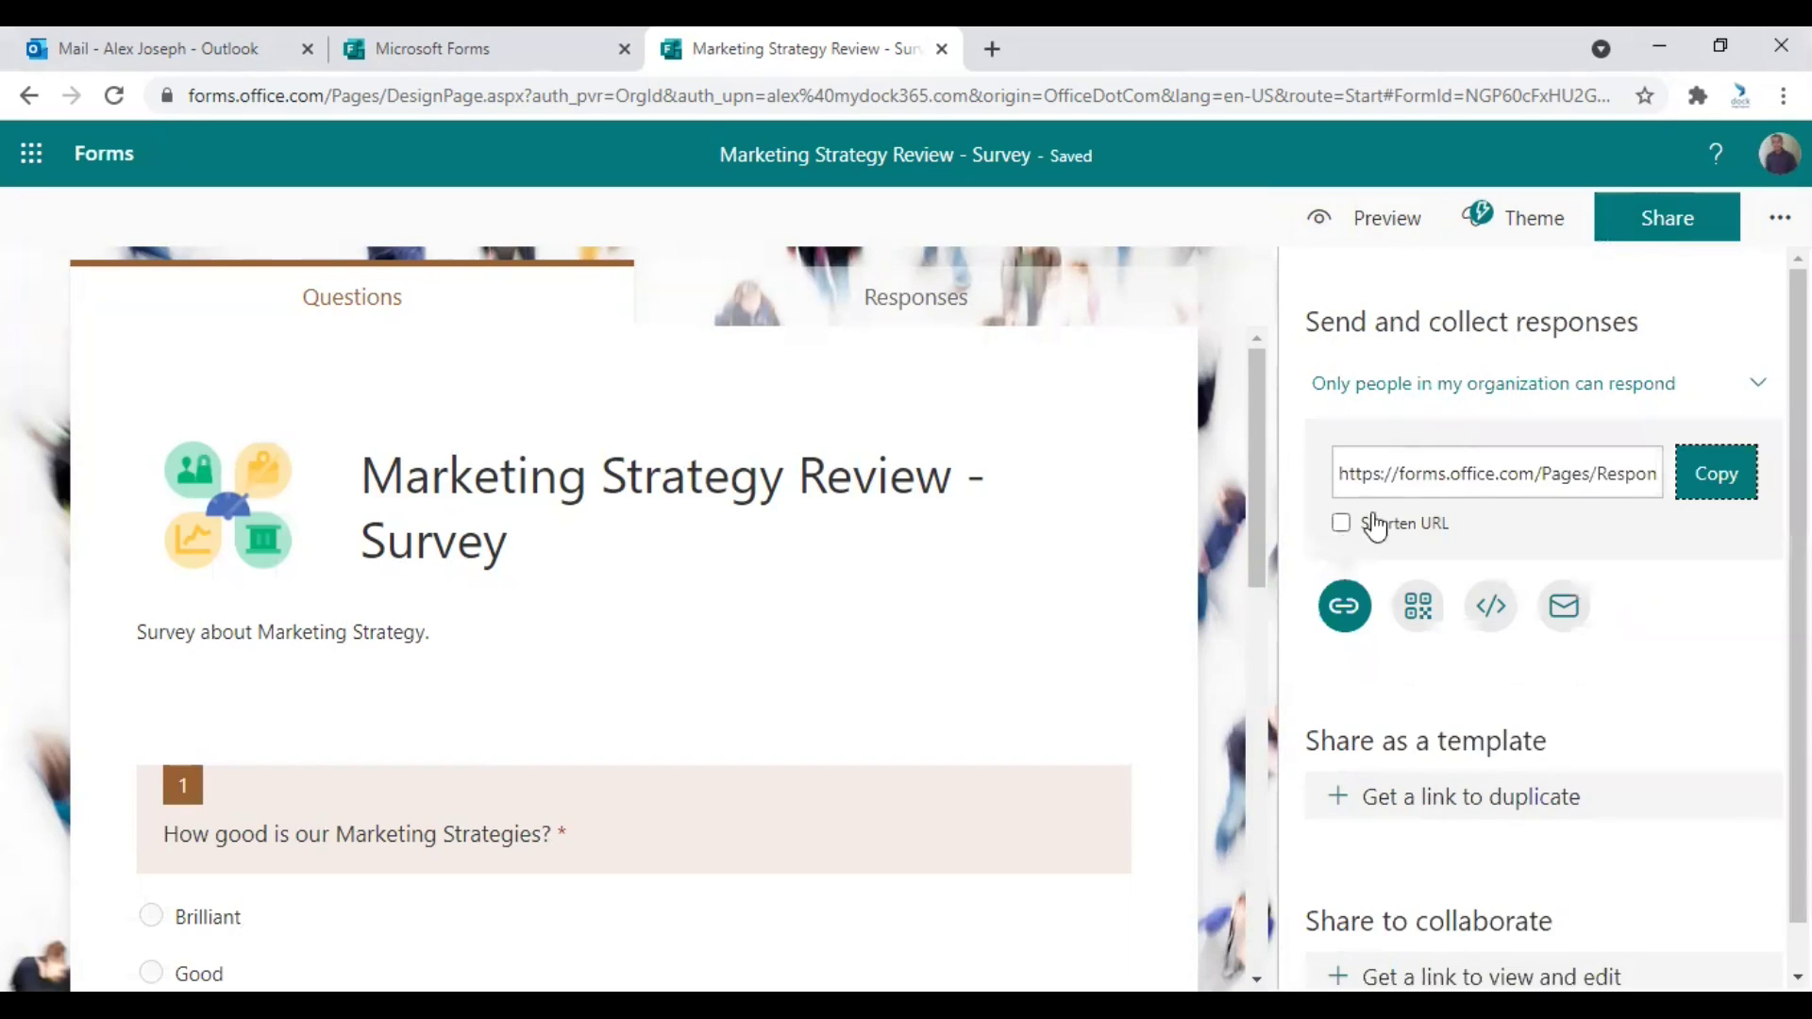
click(1341, 525)
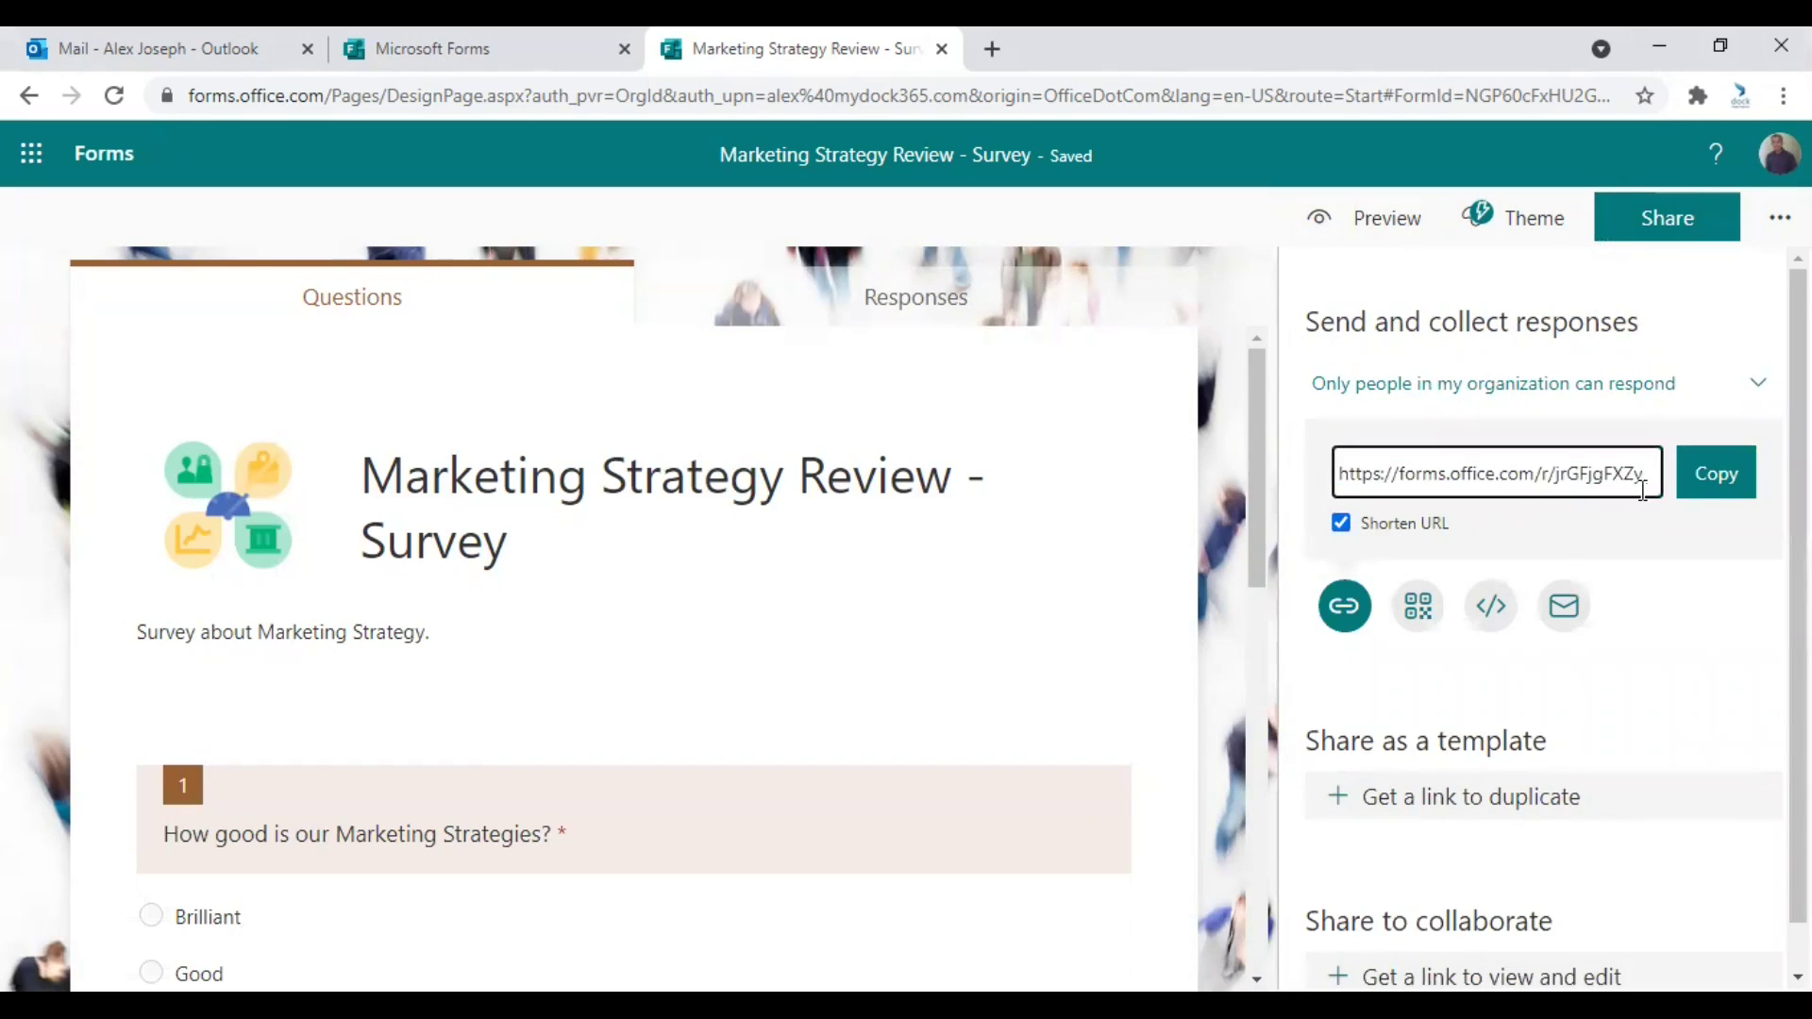
click(1715, 481)
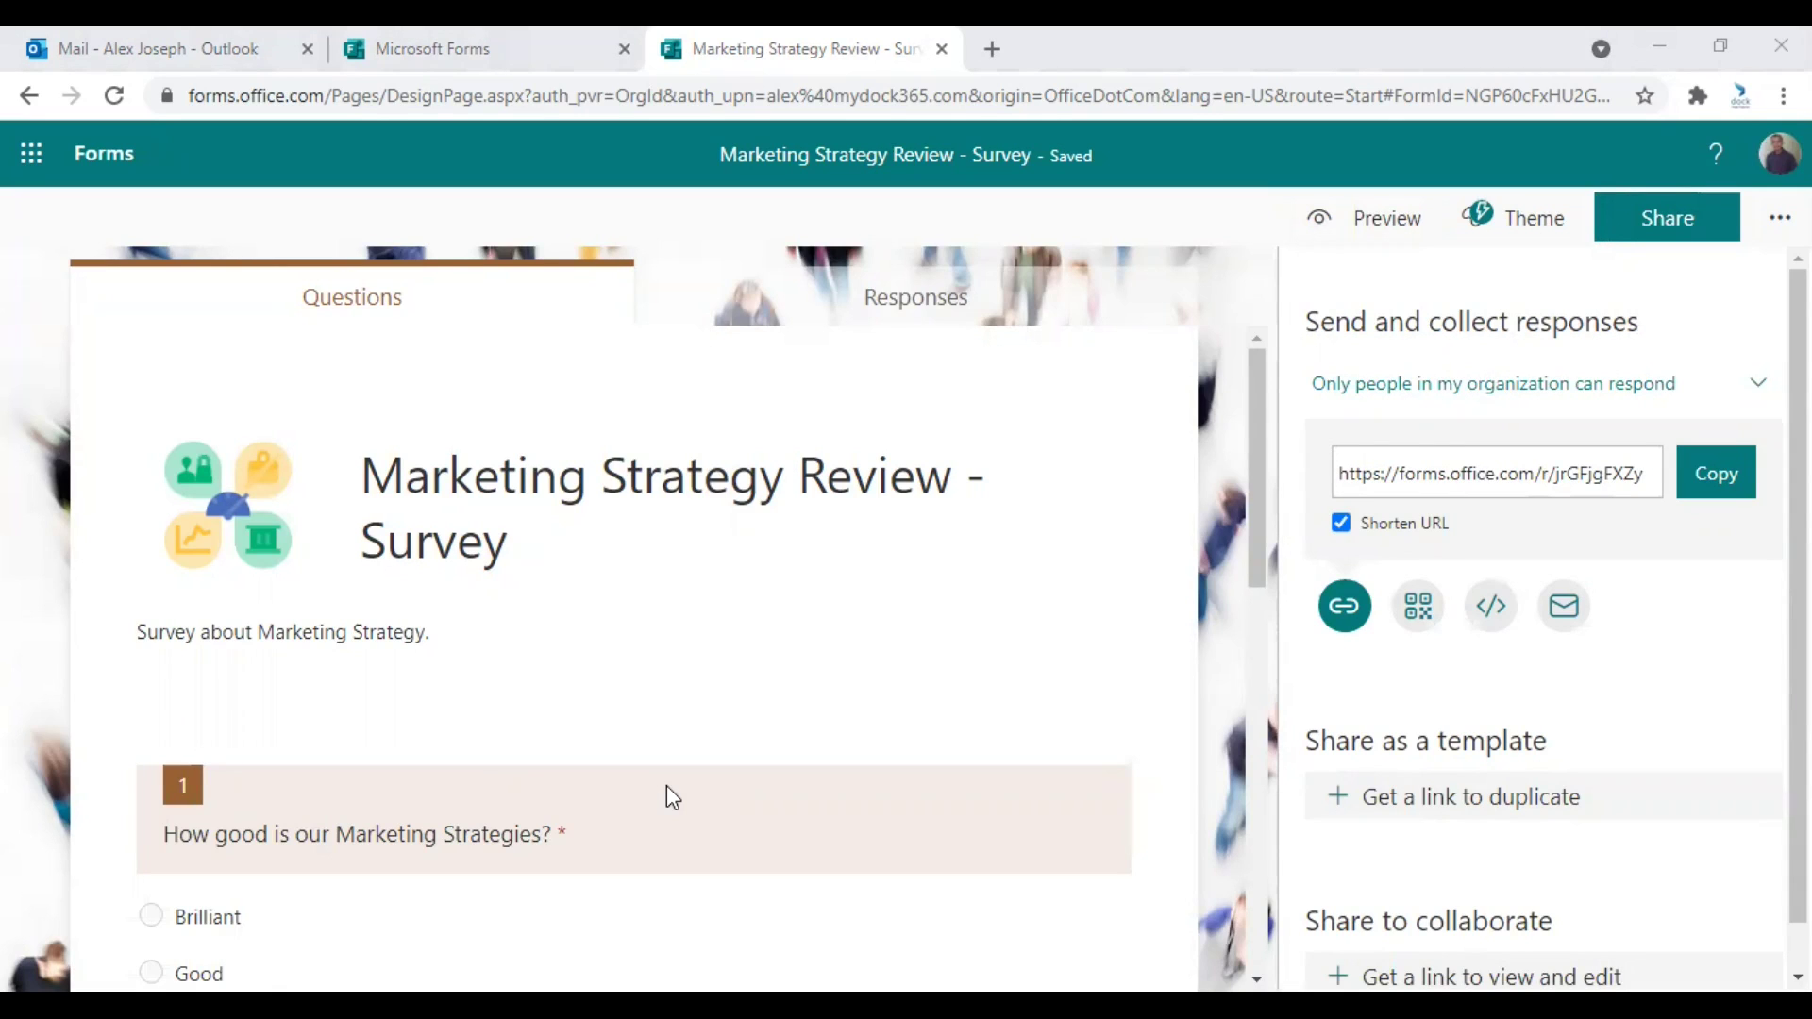
key(ctrl+w)
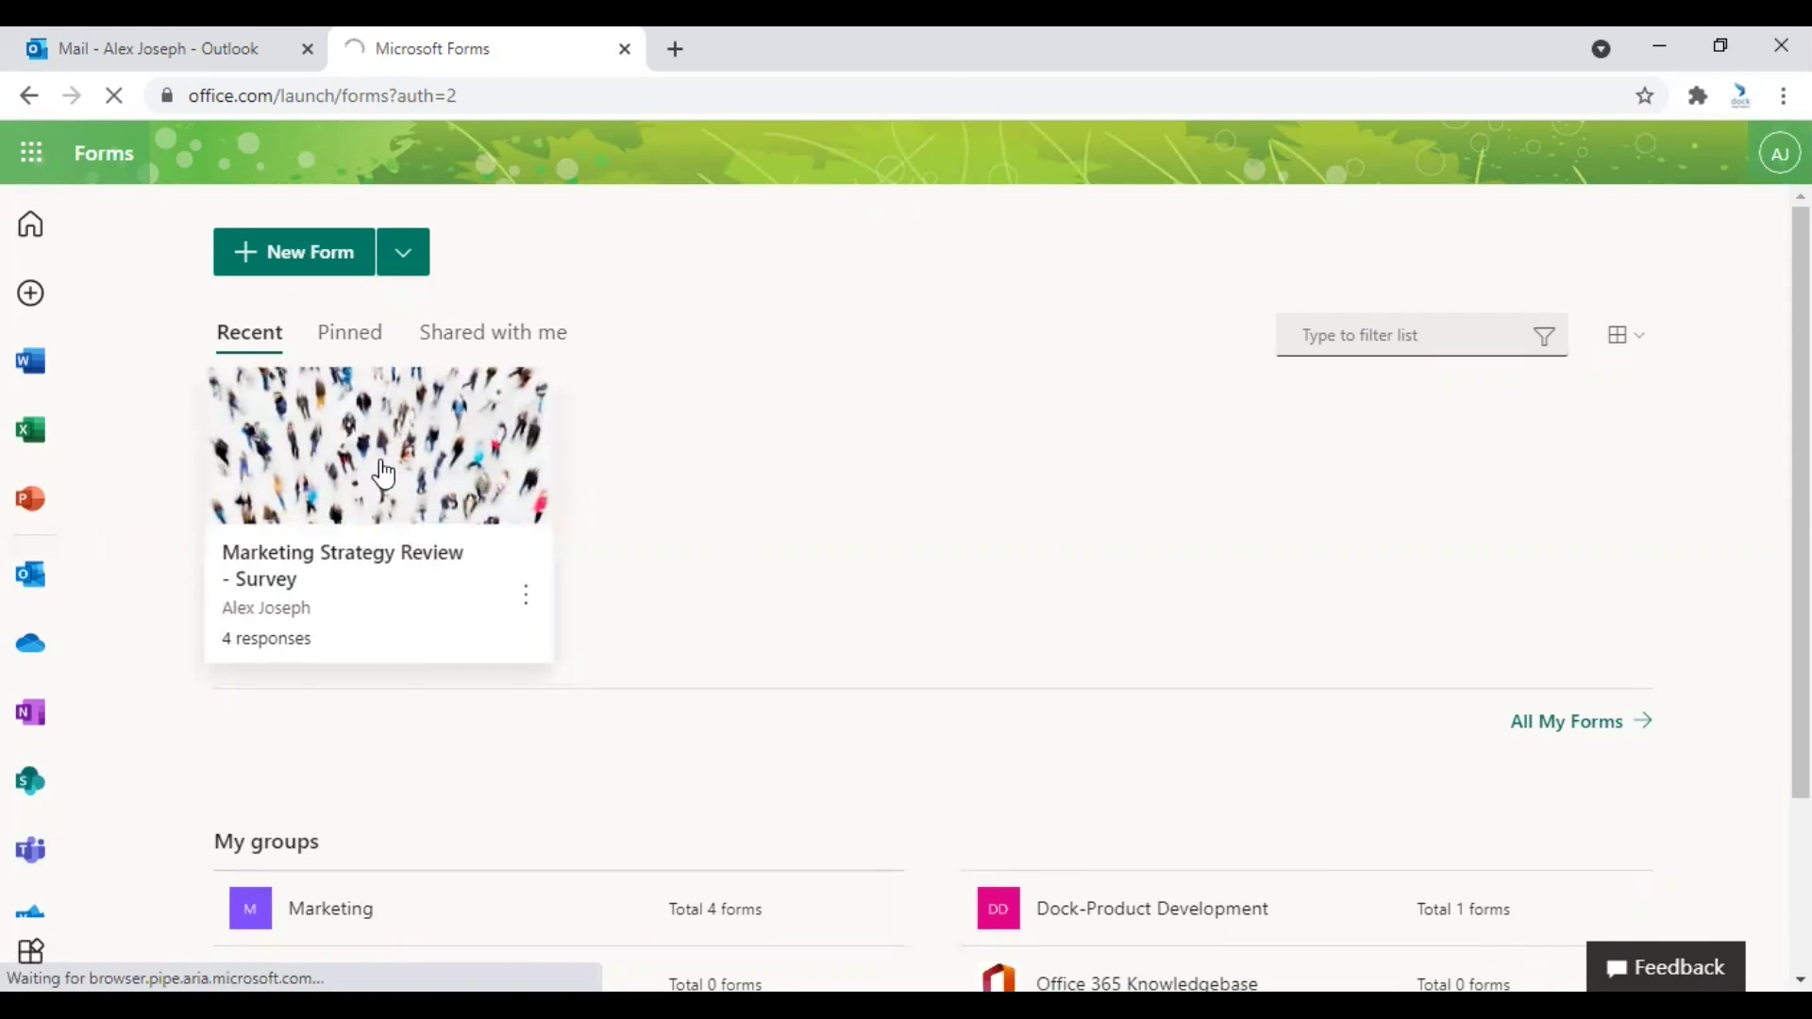
- Open the Marketing Strategy Review - Survey card and scroll through its questions
click(383, 474)
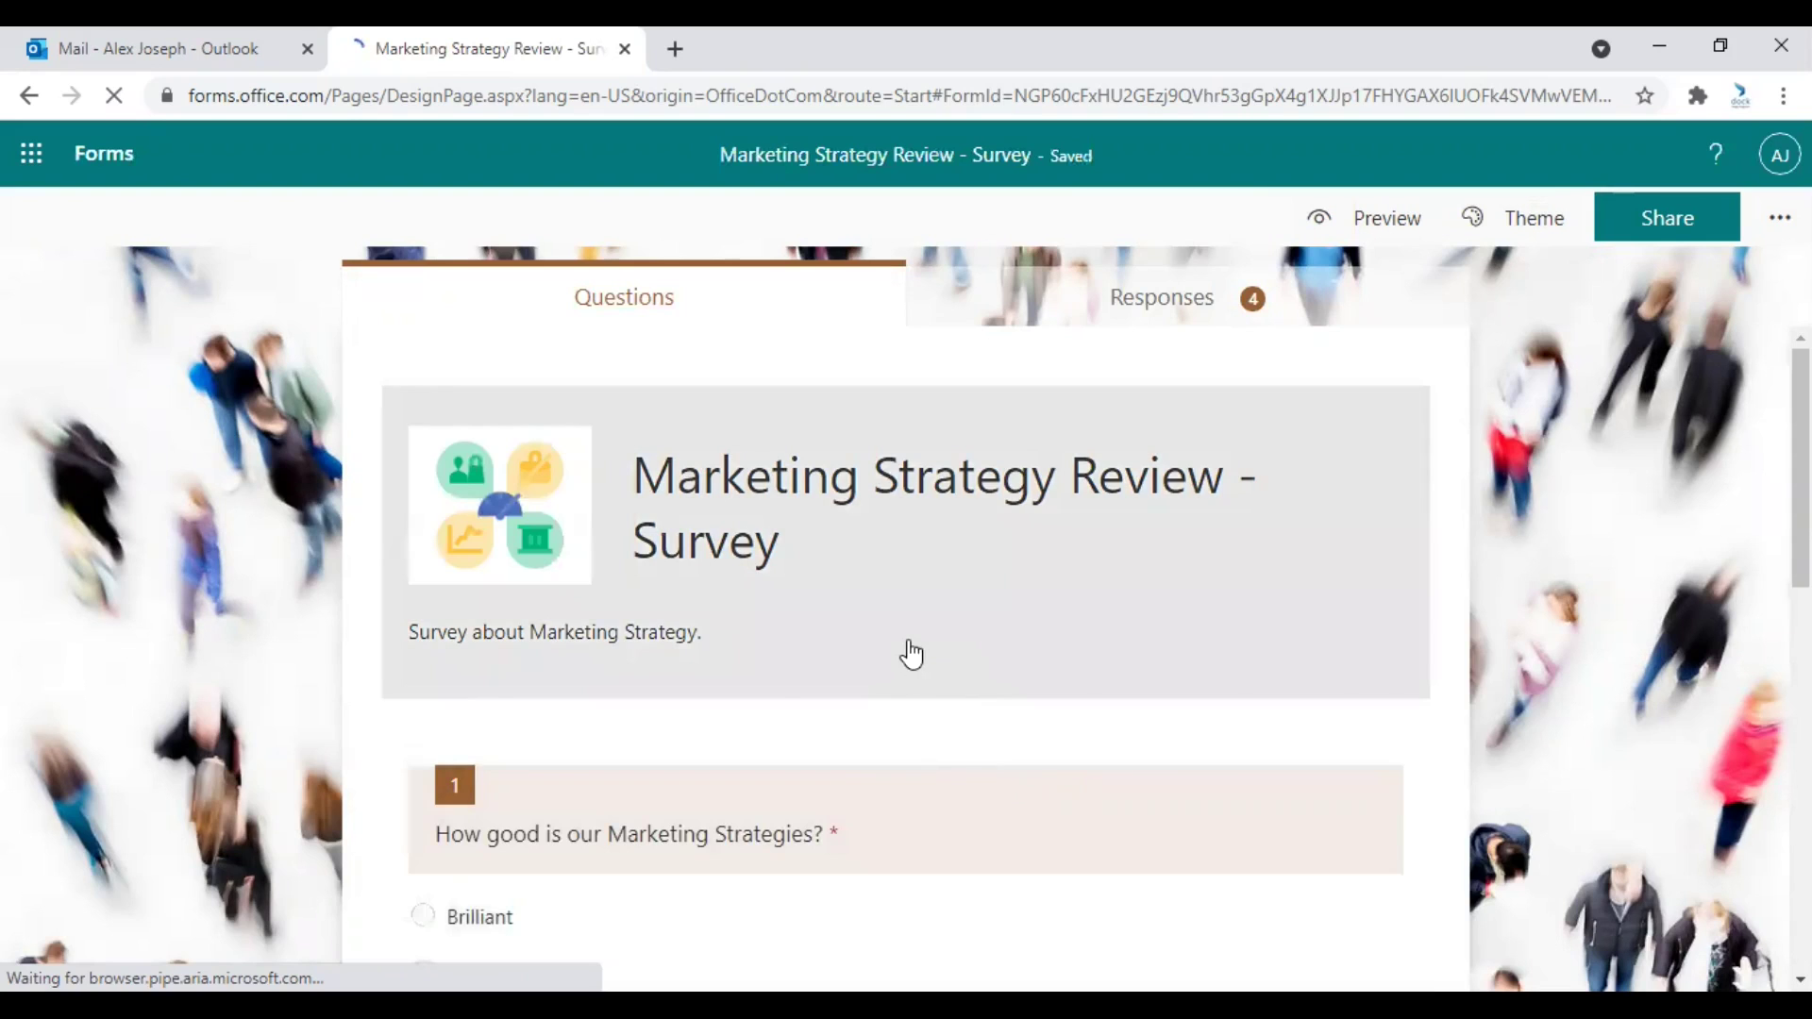
scroll(908, 651, down, 3)
scroll(911, 653, down, 5)
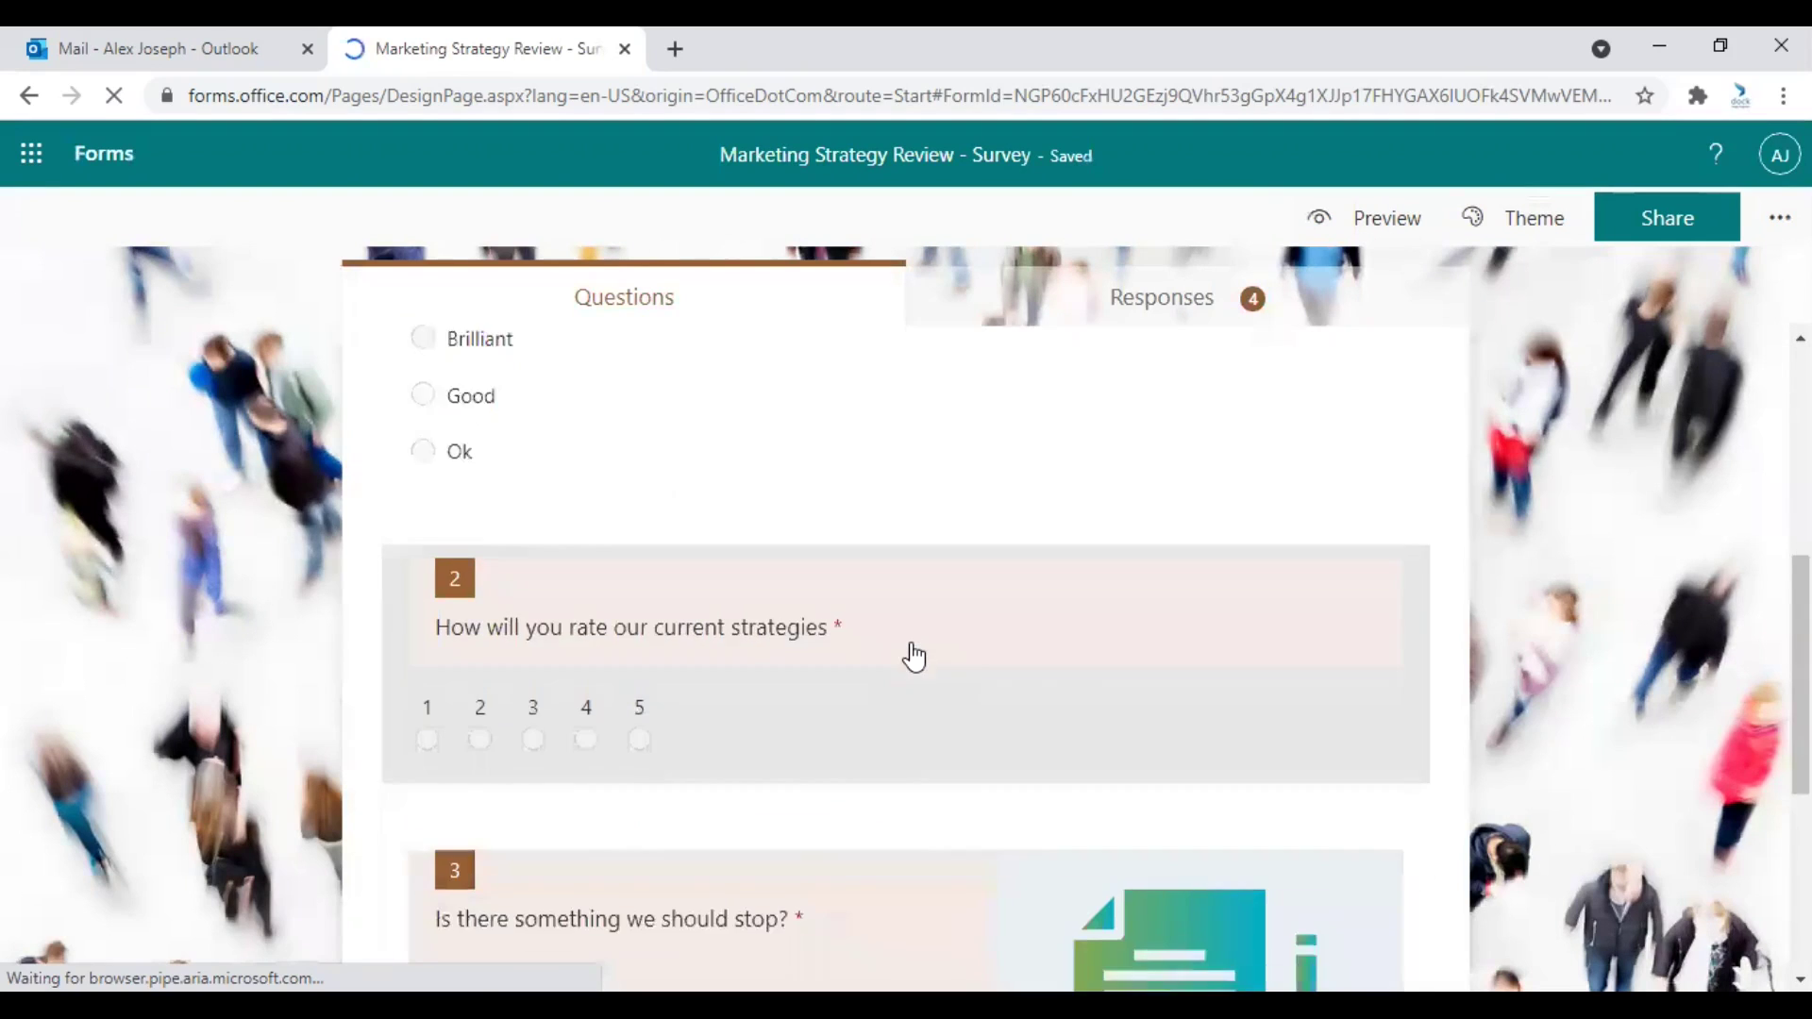
scroll(914, 656, down, 2)
scroll(913, 656, up, 6)
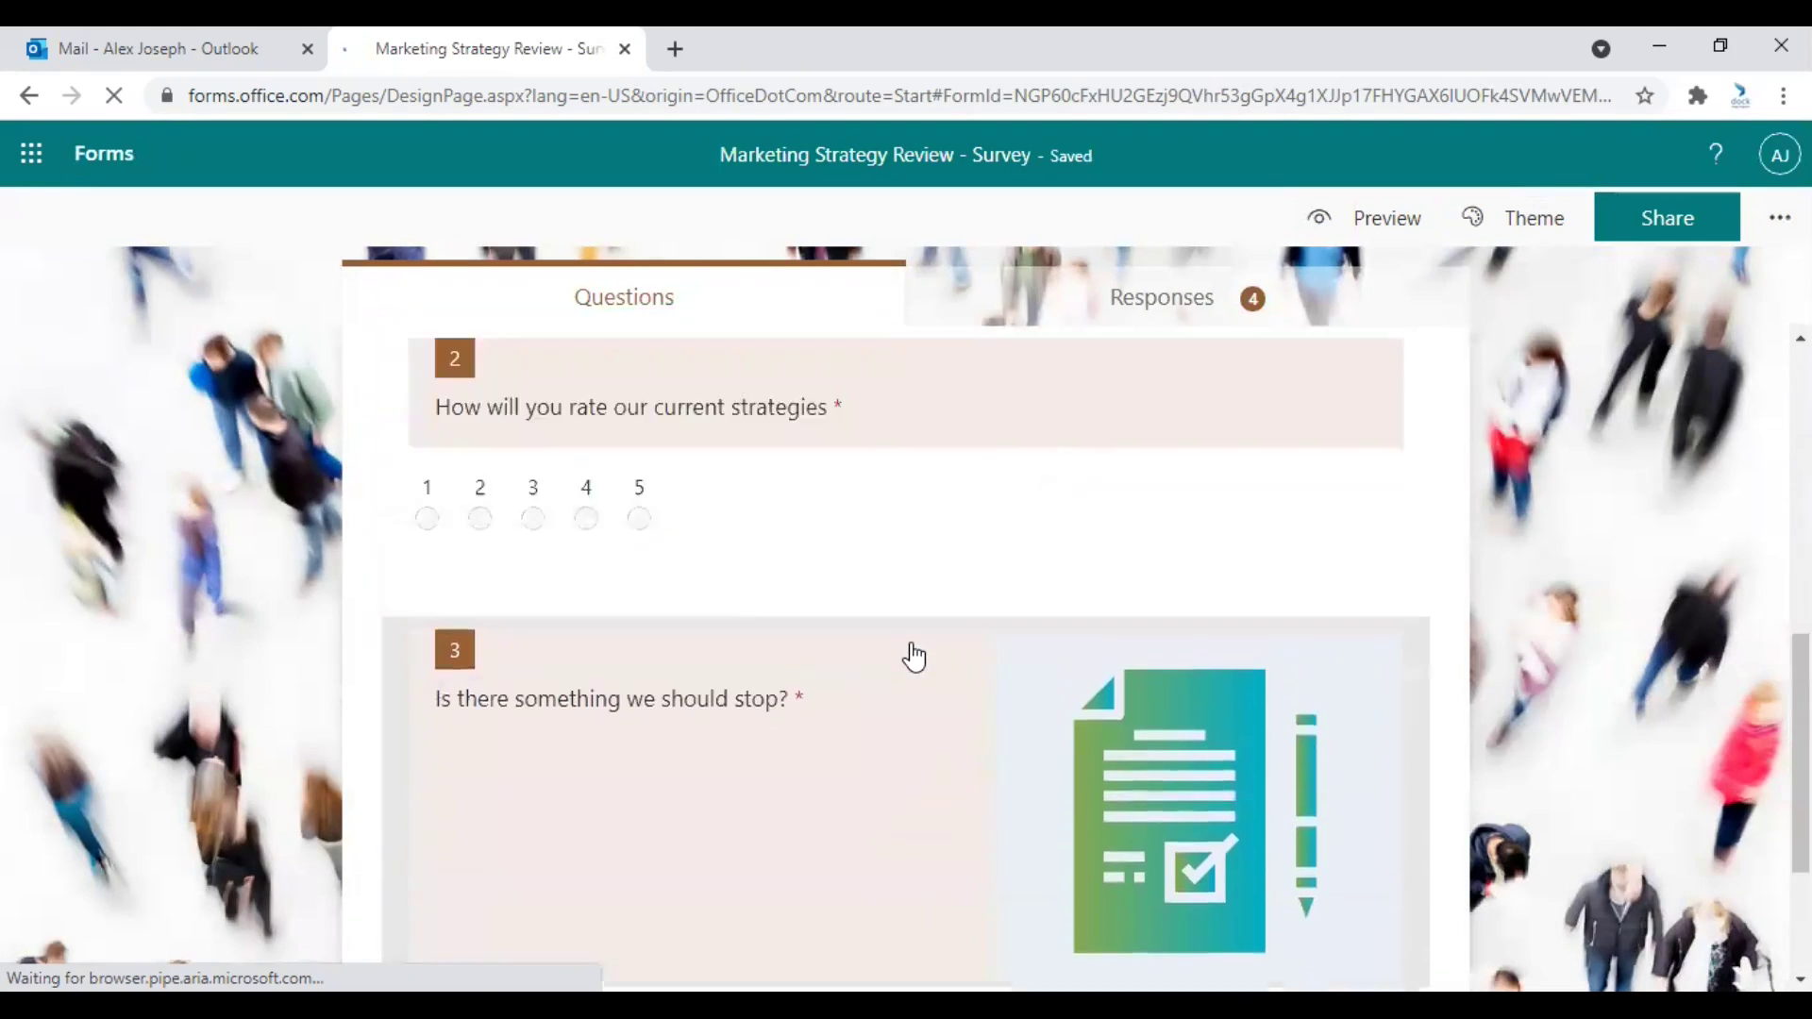
scroll(910, 655, up, 4)
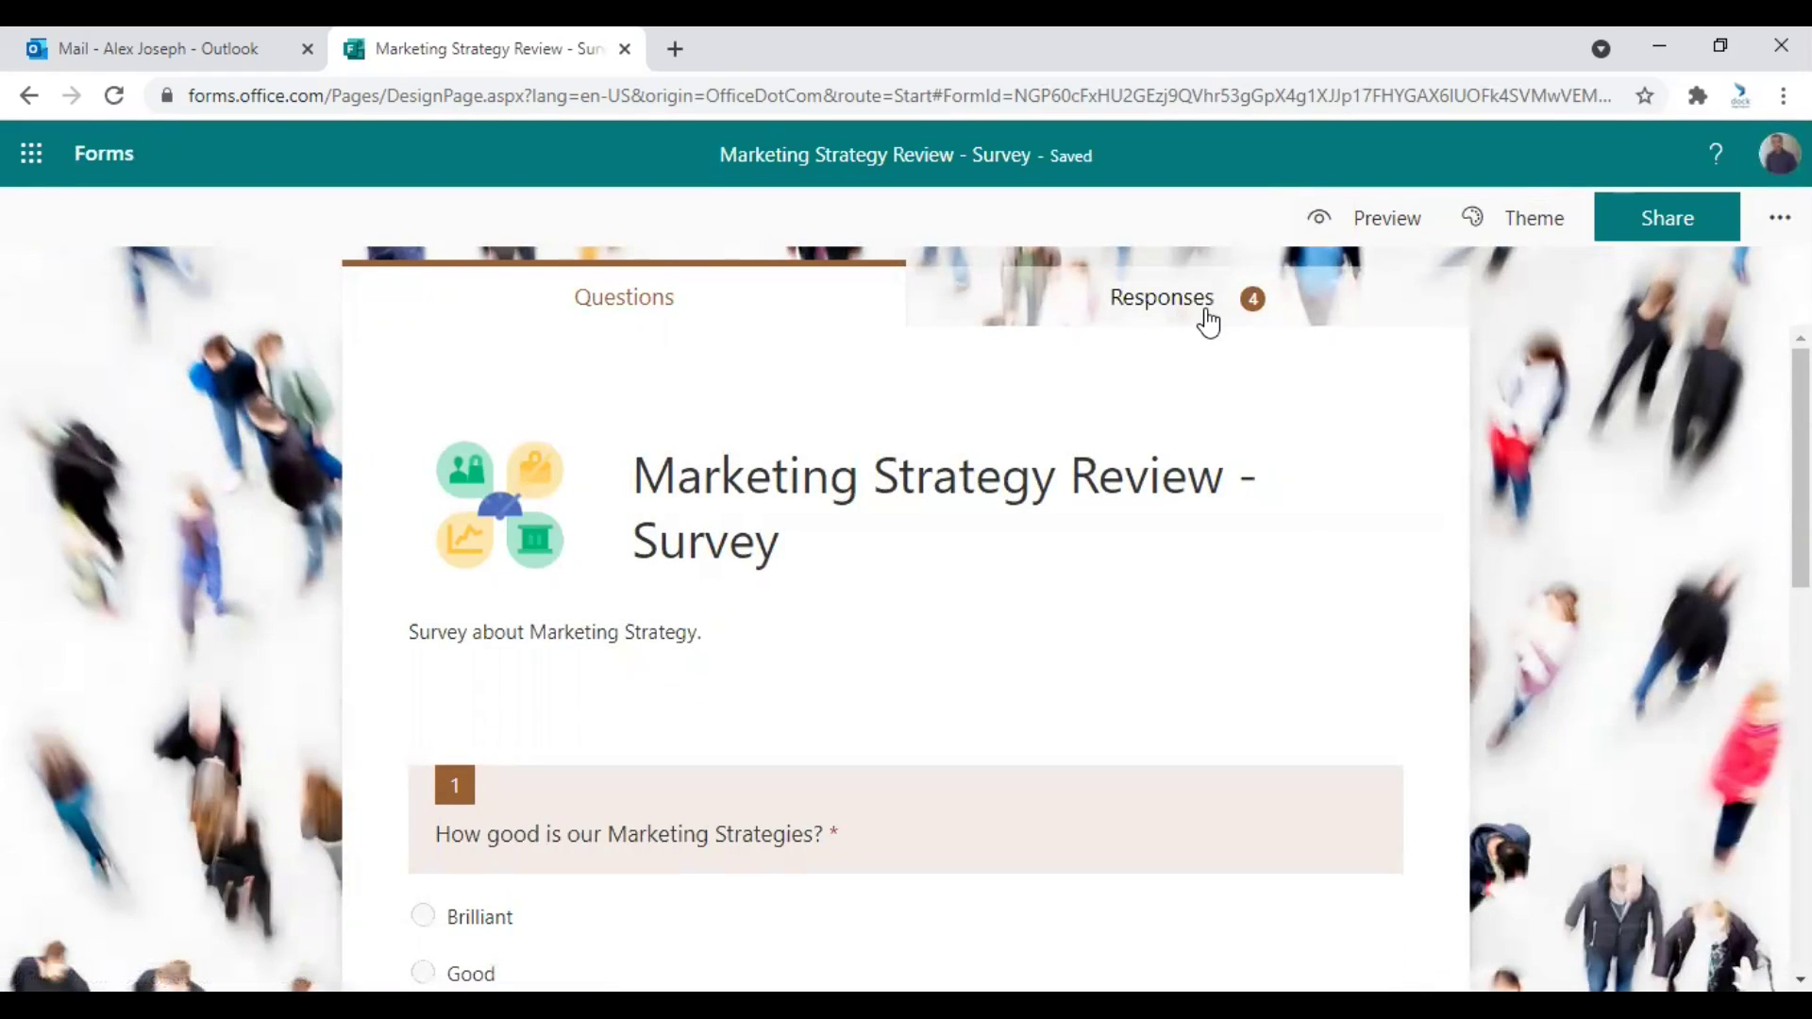
- Show the Responses summary: 4 responses, 00:32 average time, per-question results
click(1177, 304)
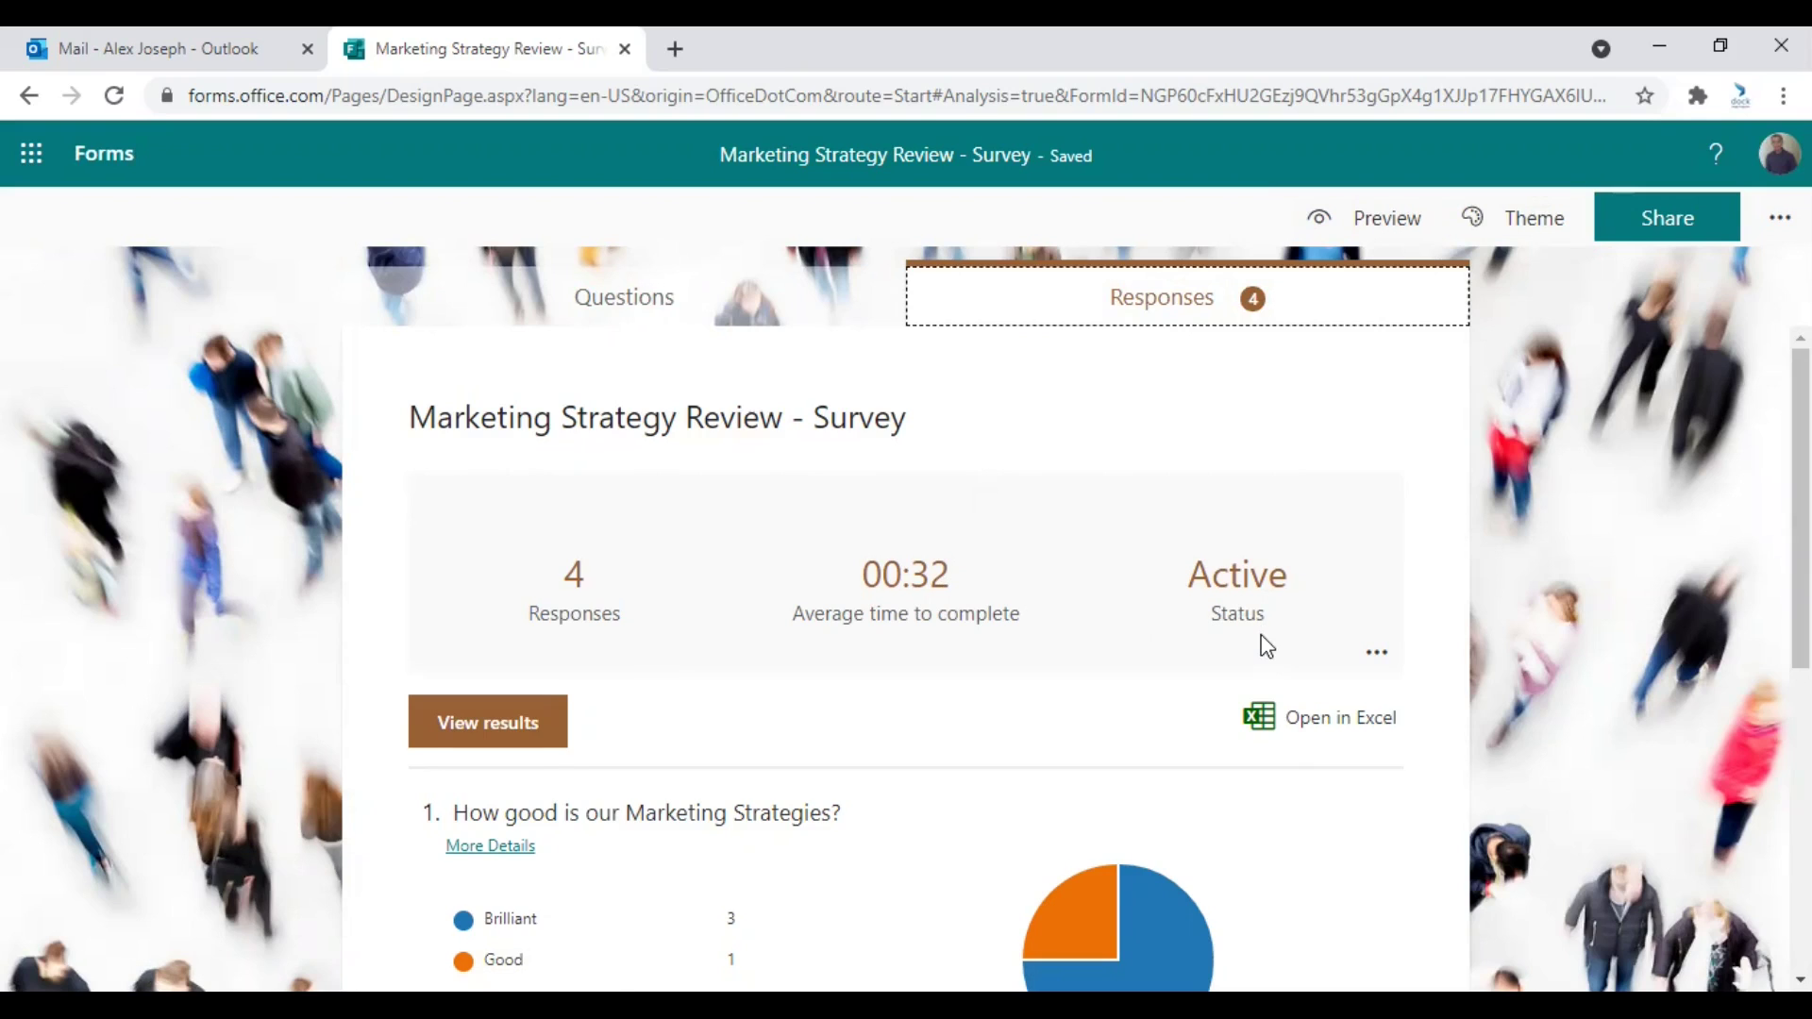
scroll(1267, 648, down, 1)
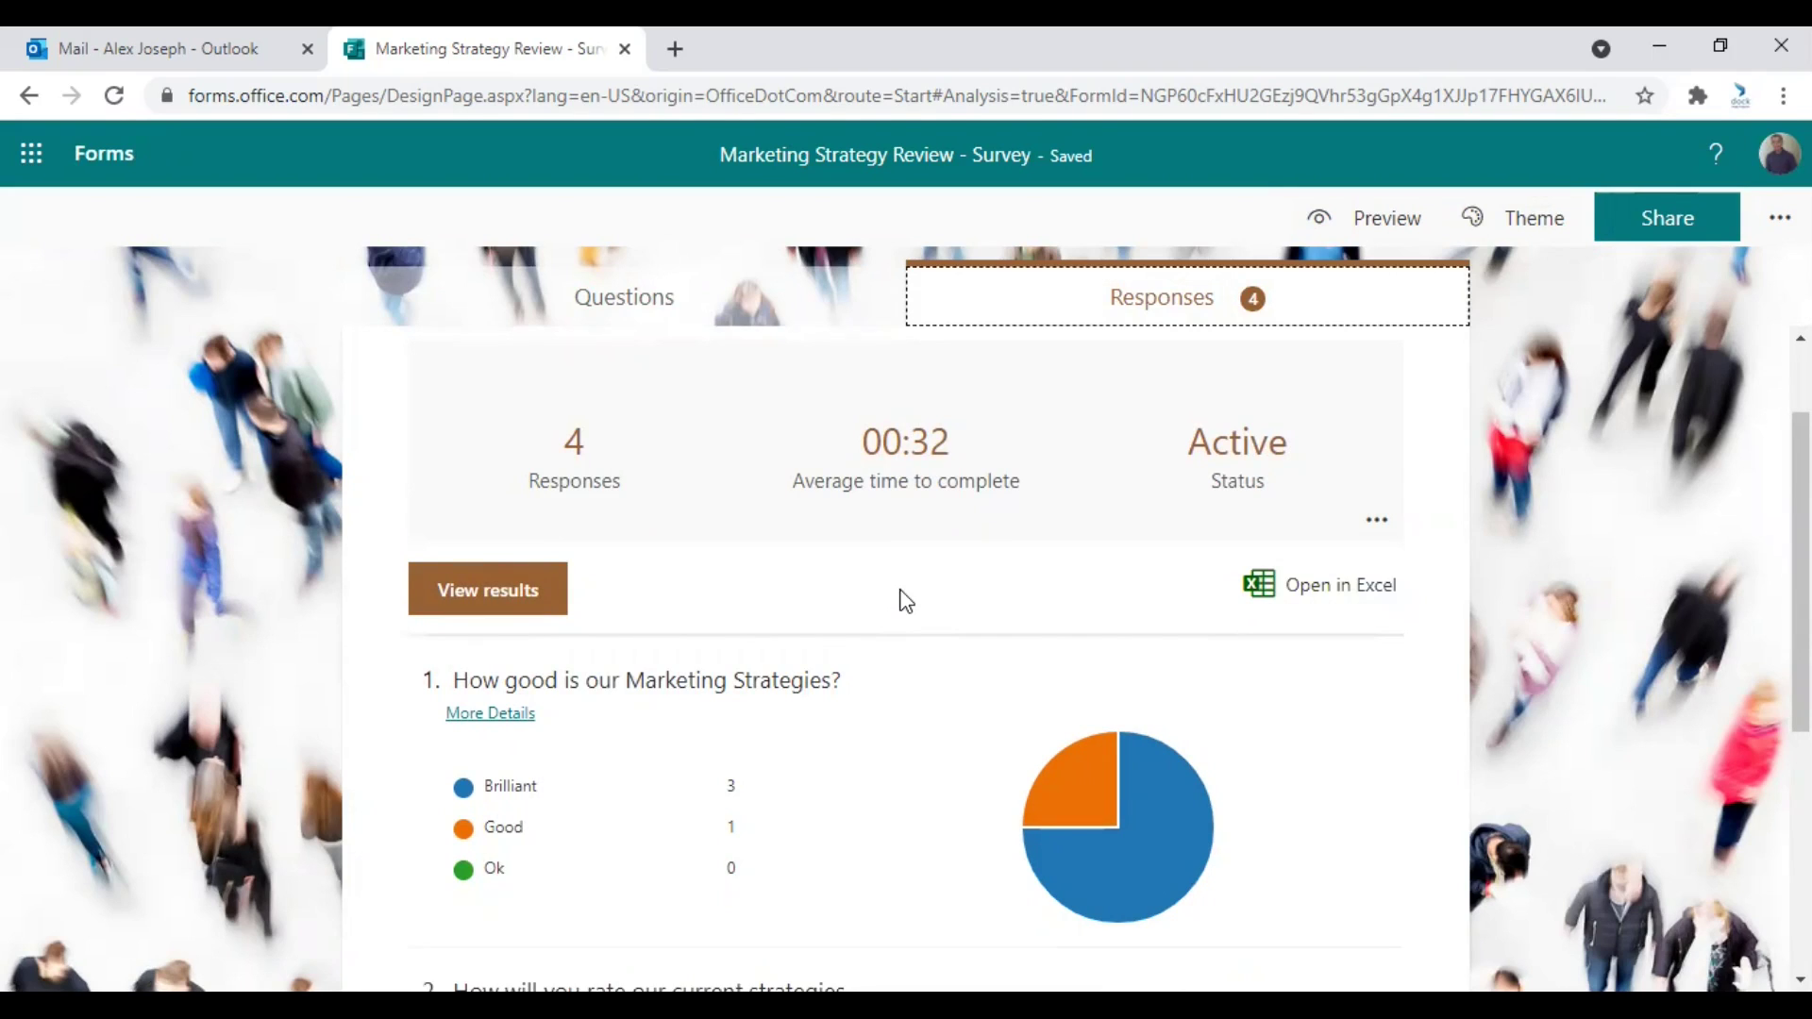
scroll(897, 602, down, 1)
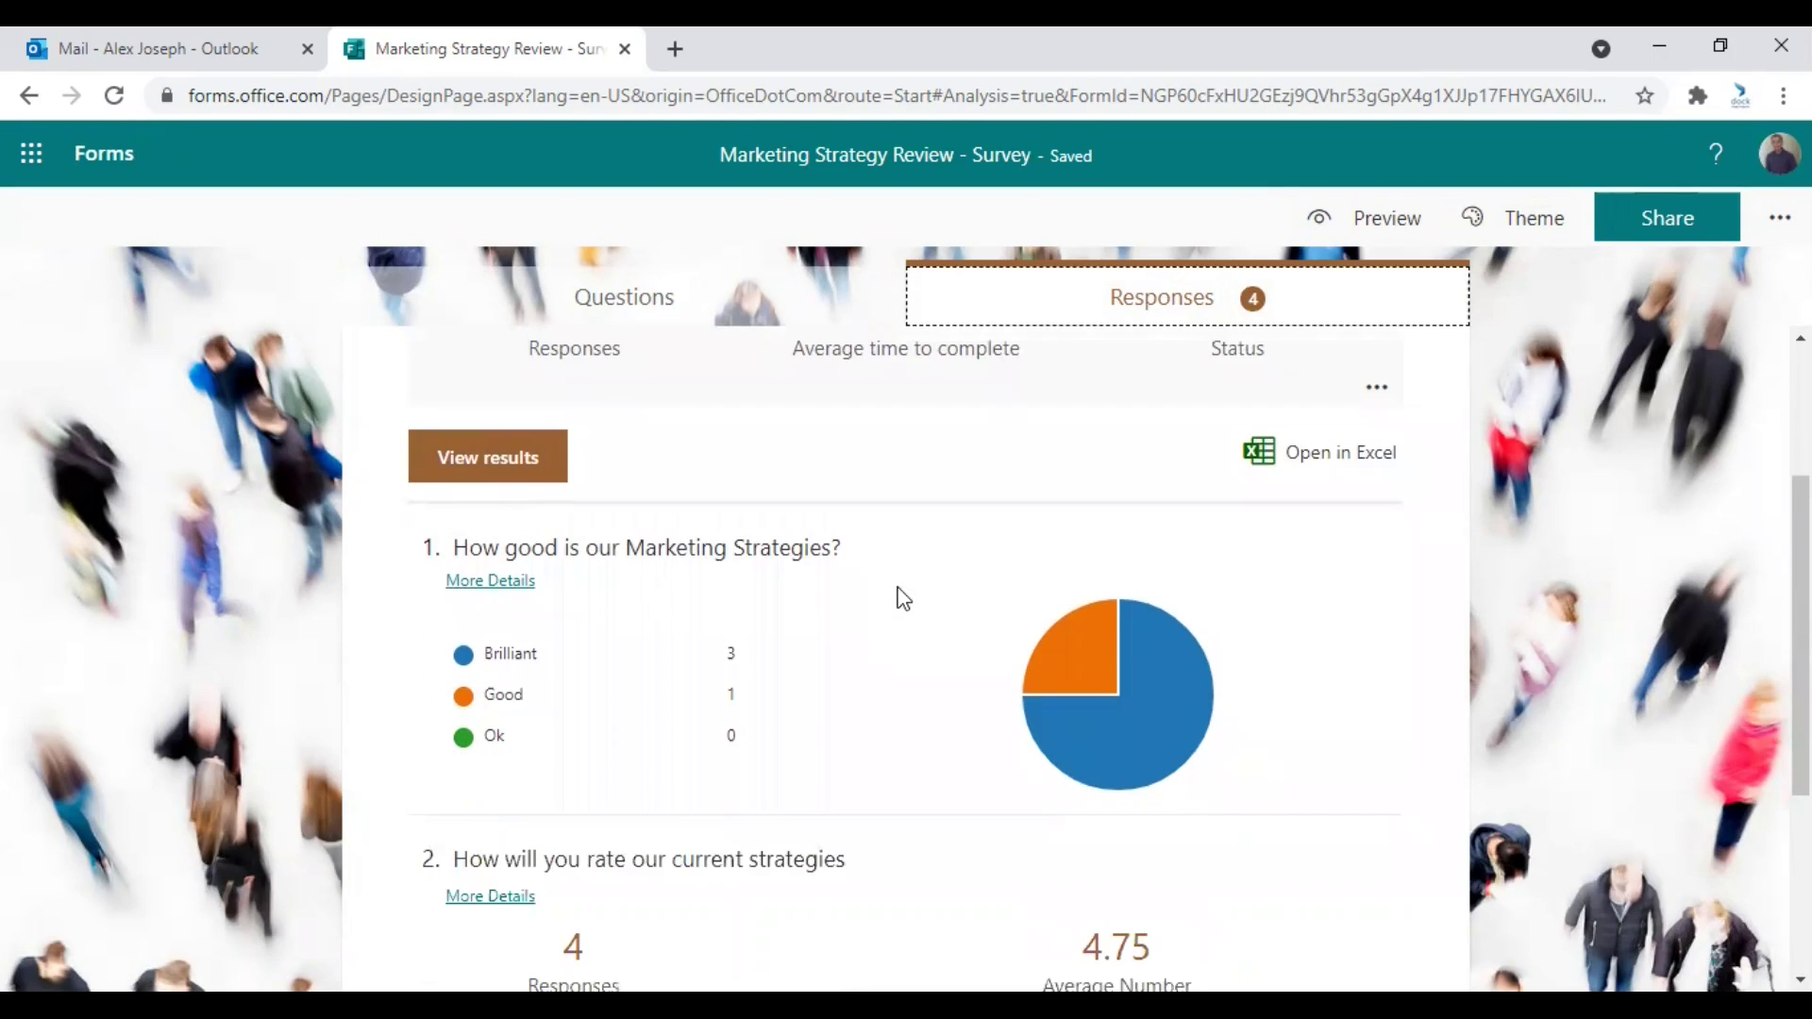
- View individual results, showing respondent 1 answered Brilliant to question 1 in 00:34
click(497, 462)
scroll(1006, 615, down, 1)
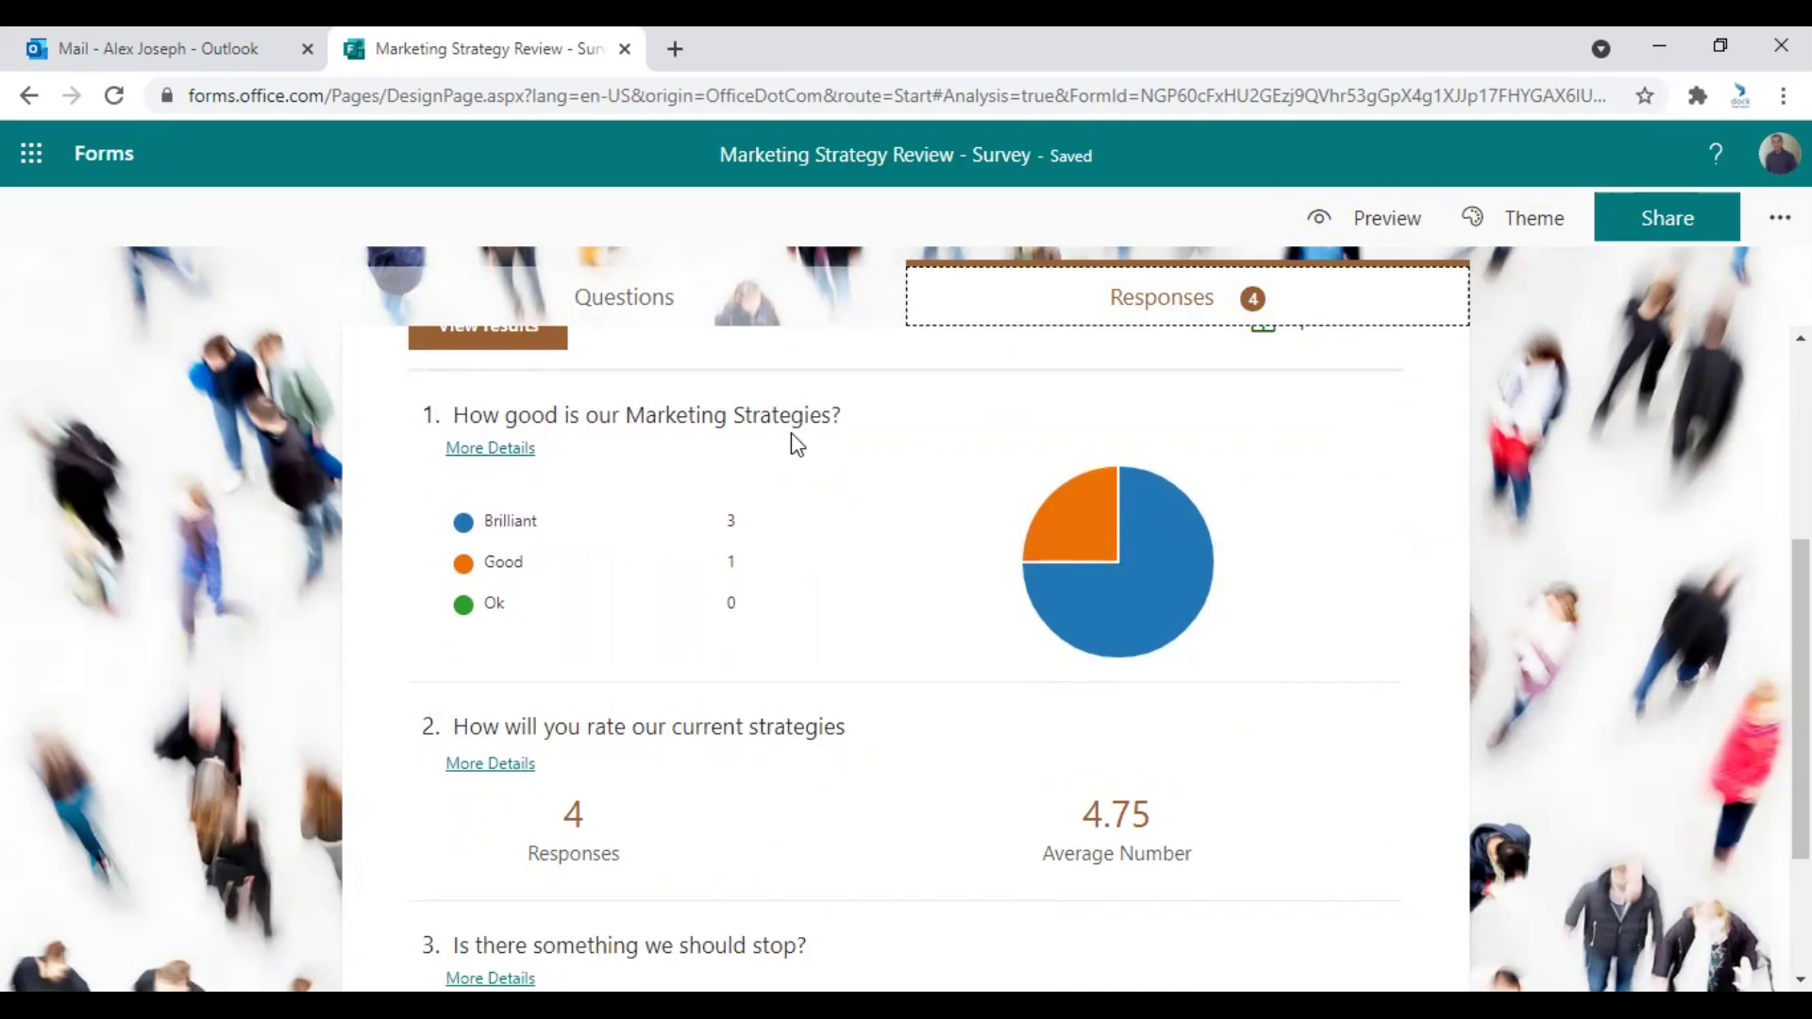
mouse_move(746, 522)
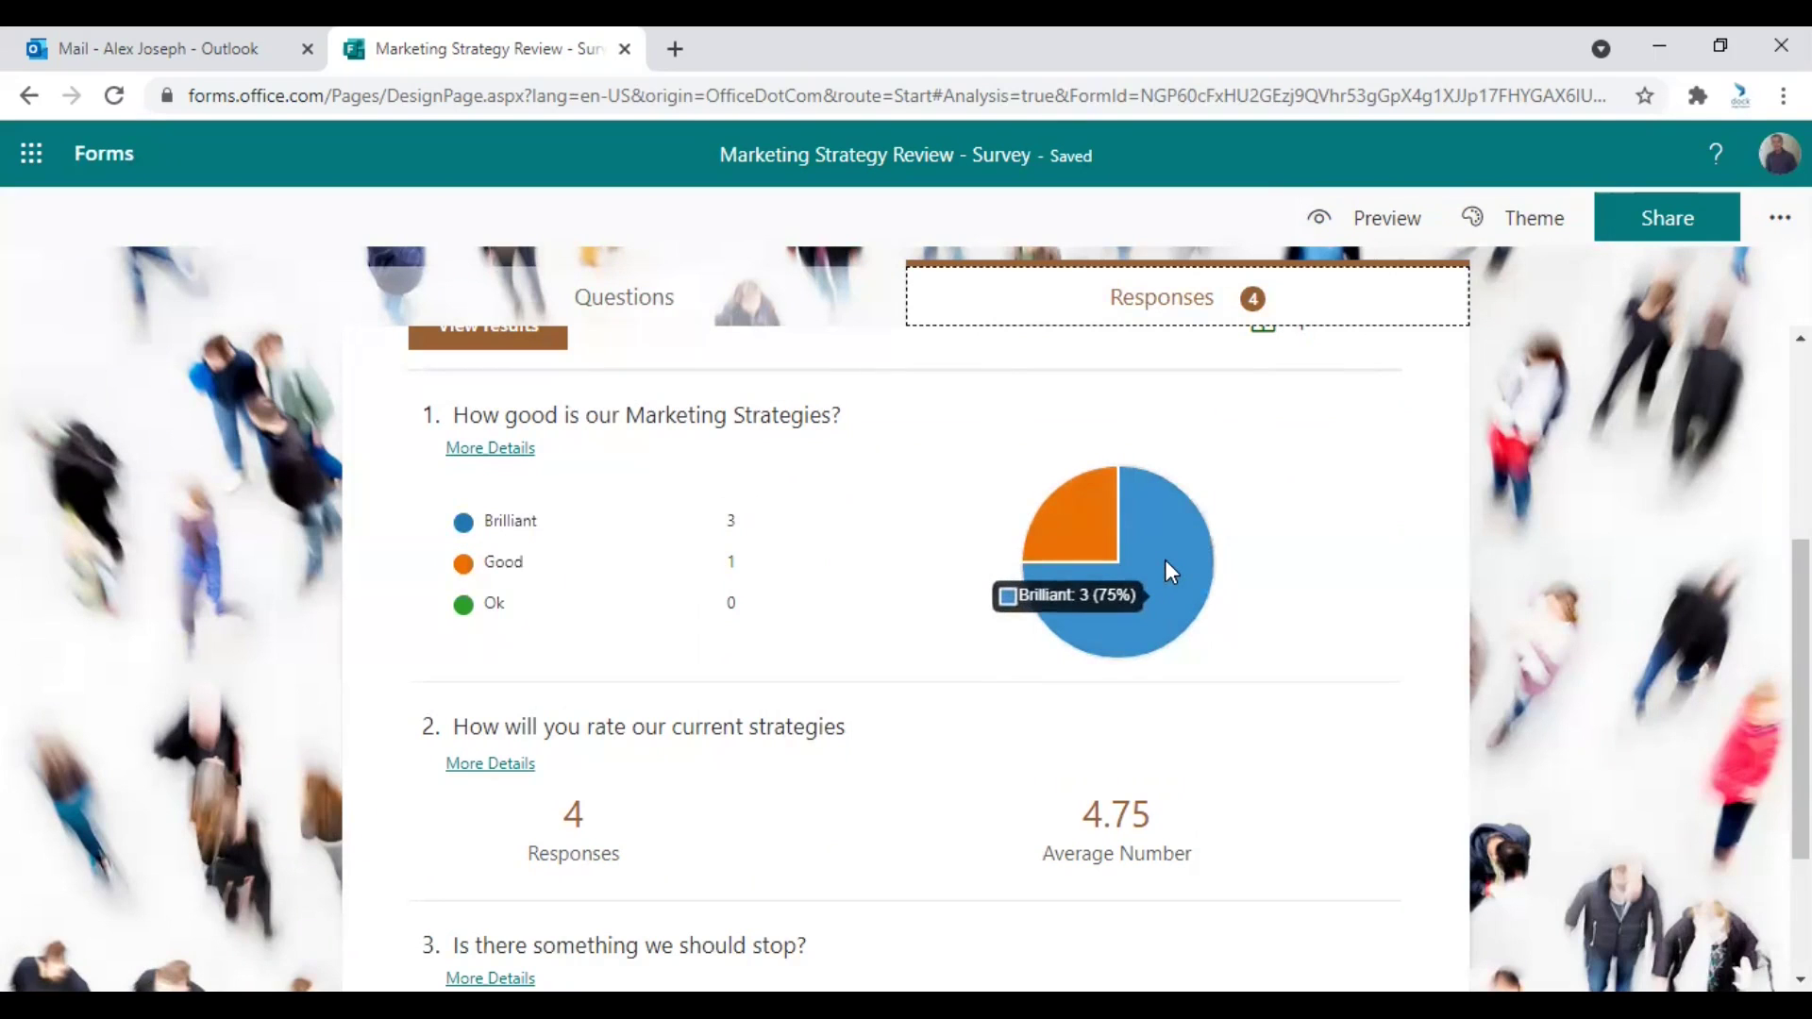
click(1095, 517)
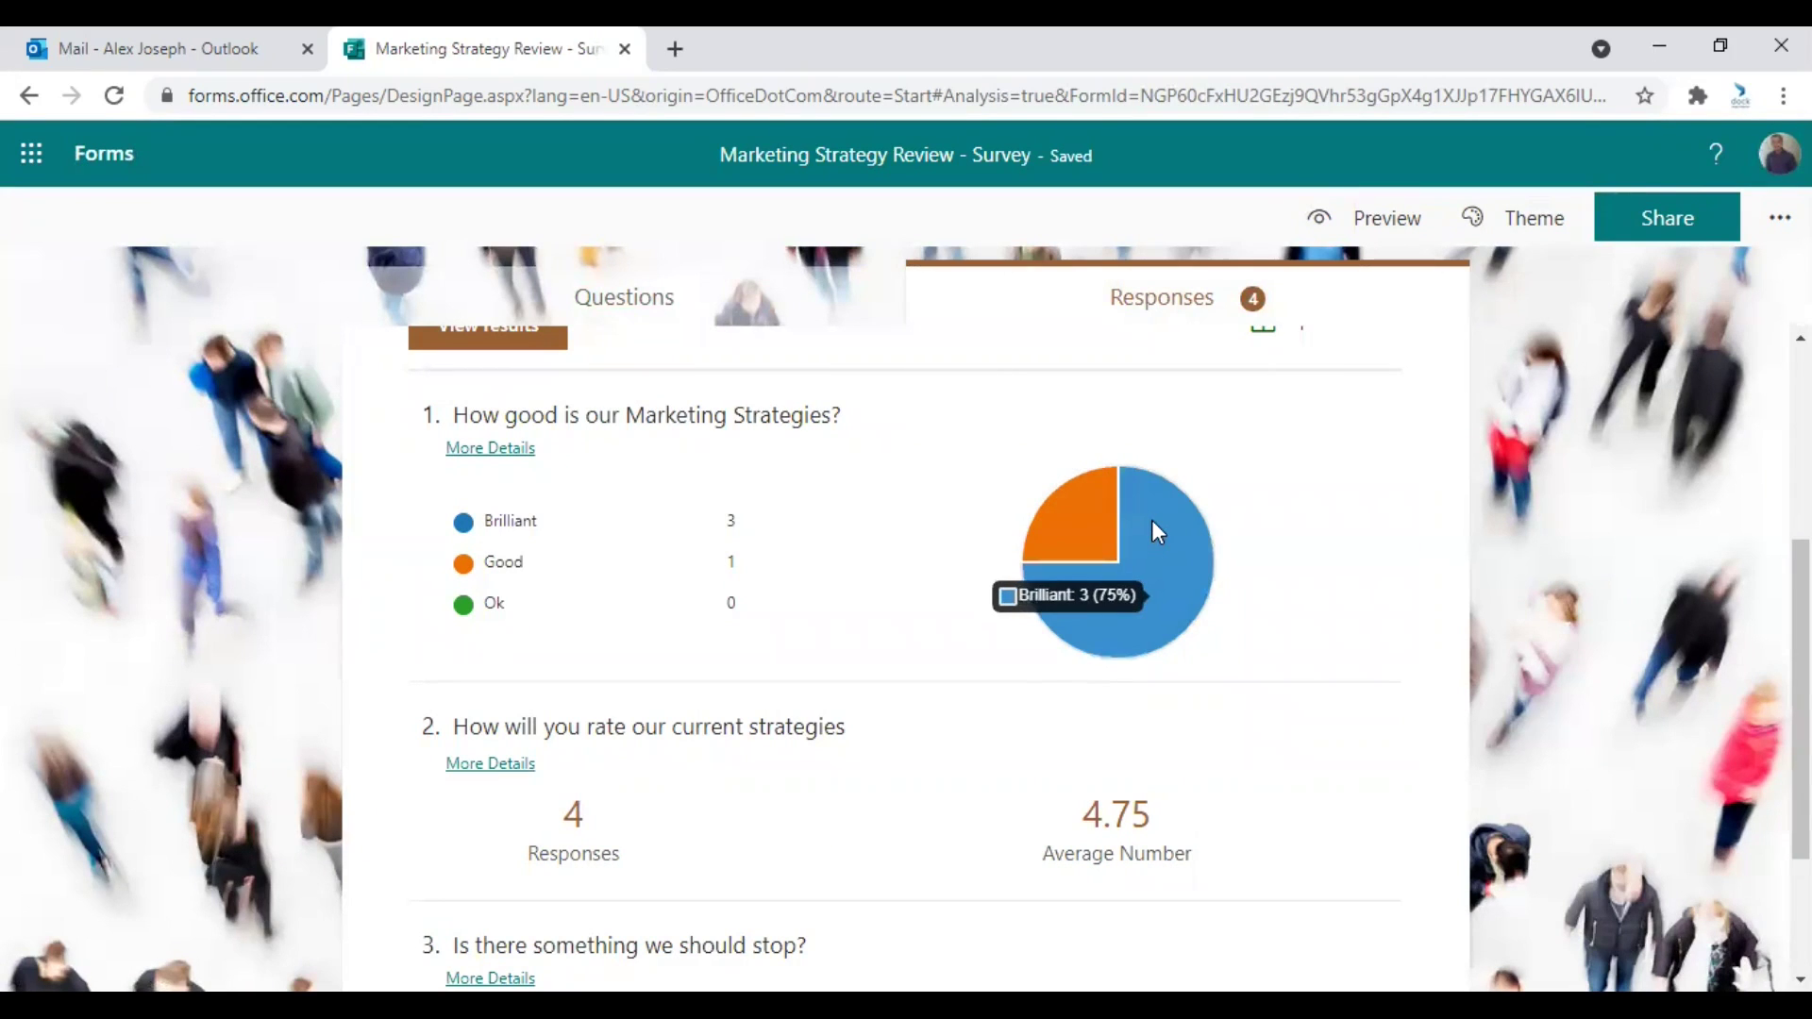
scroll(1339, 570, down, 3)
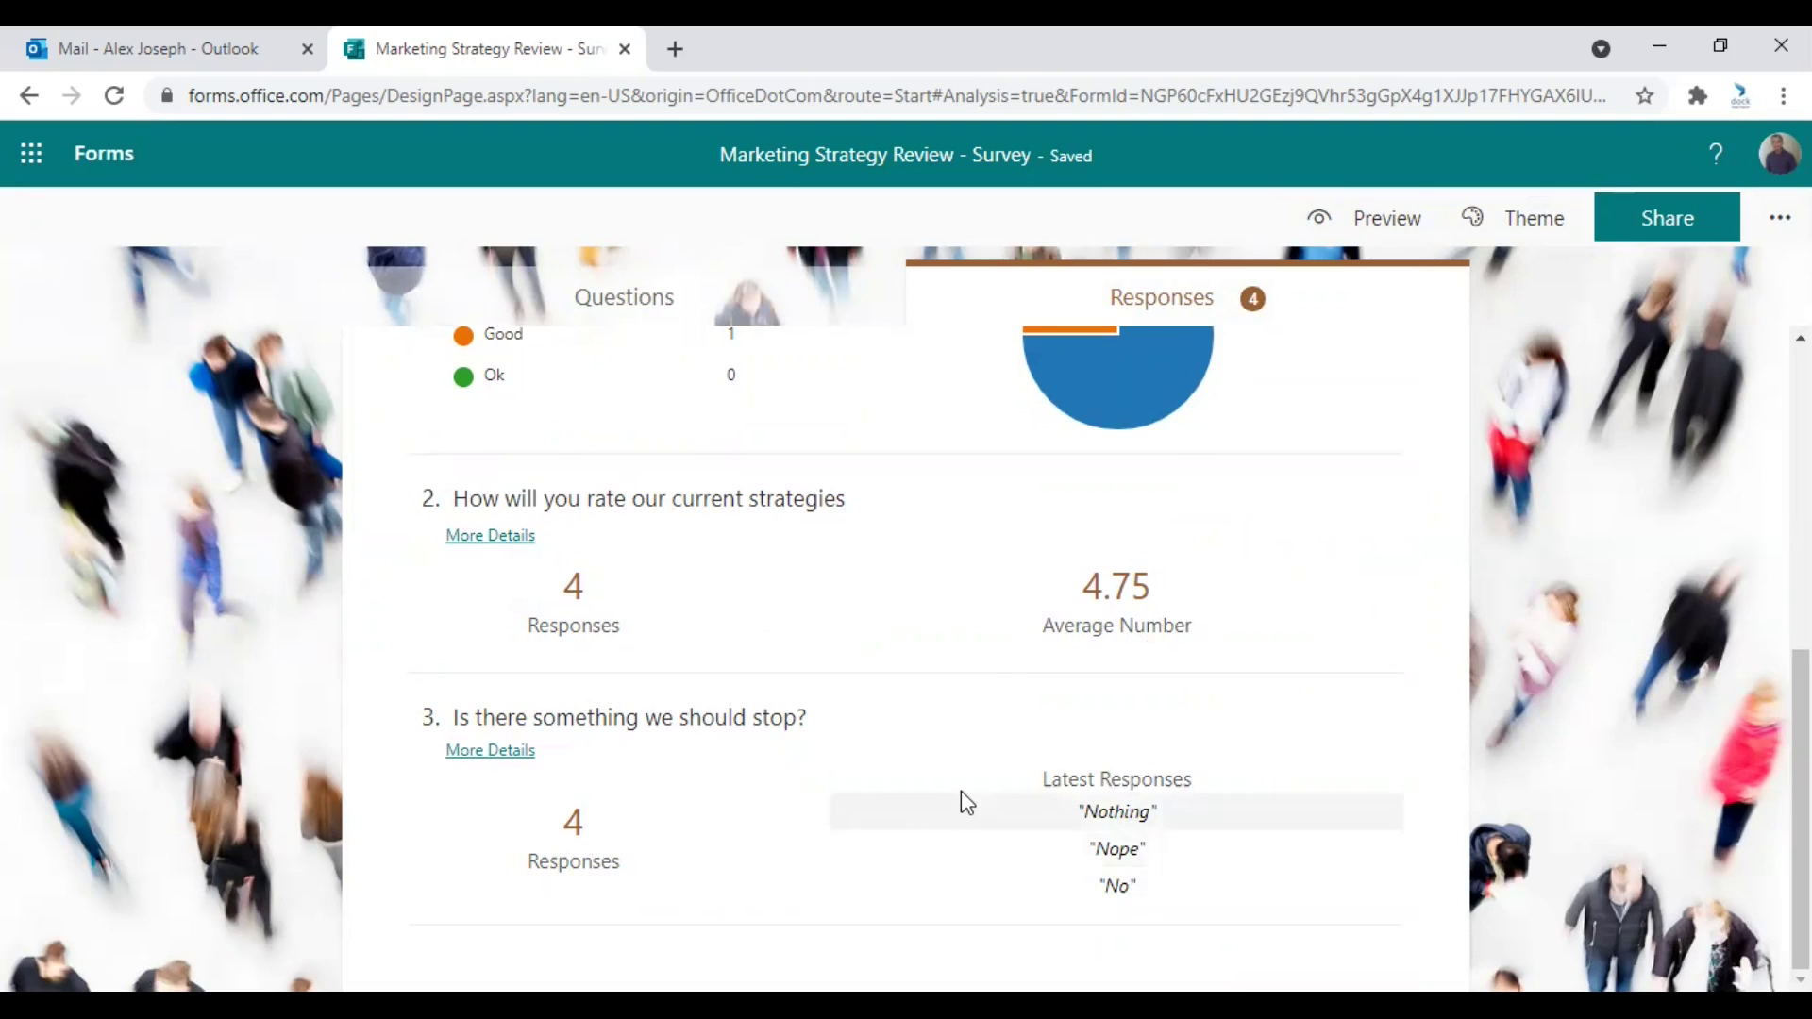
scroll(965, 789, up, 6)
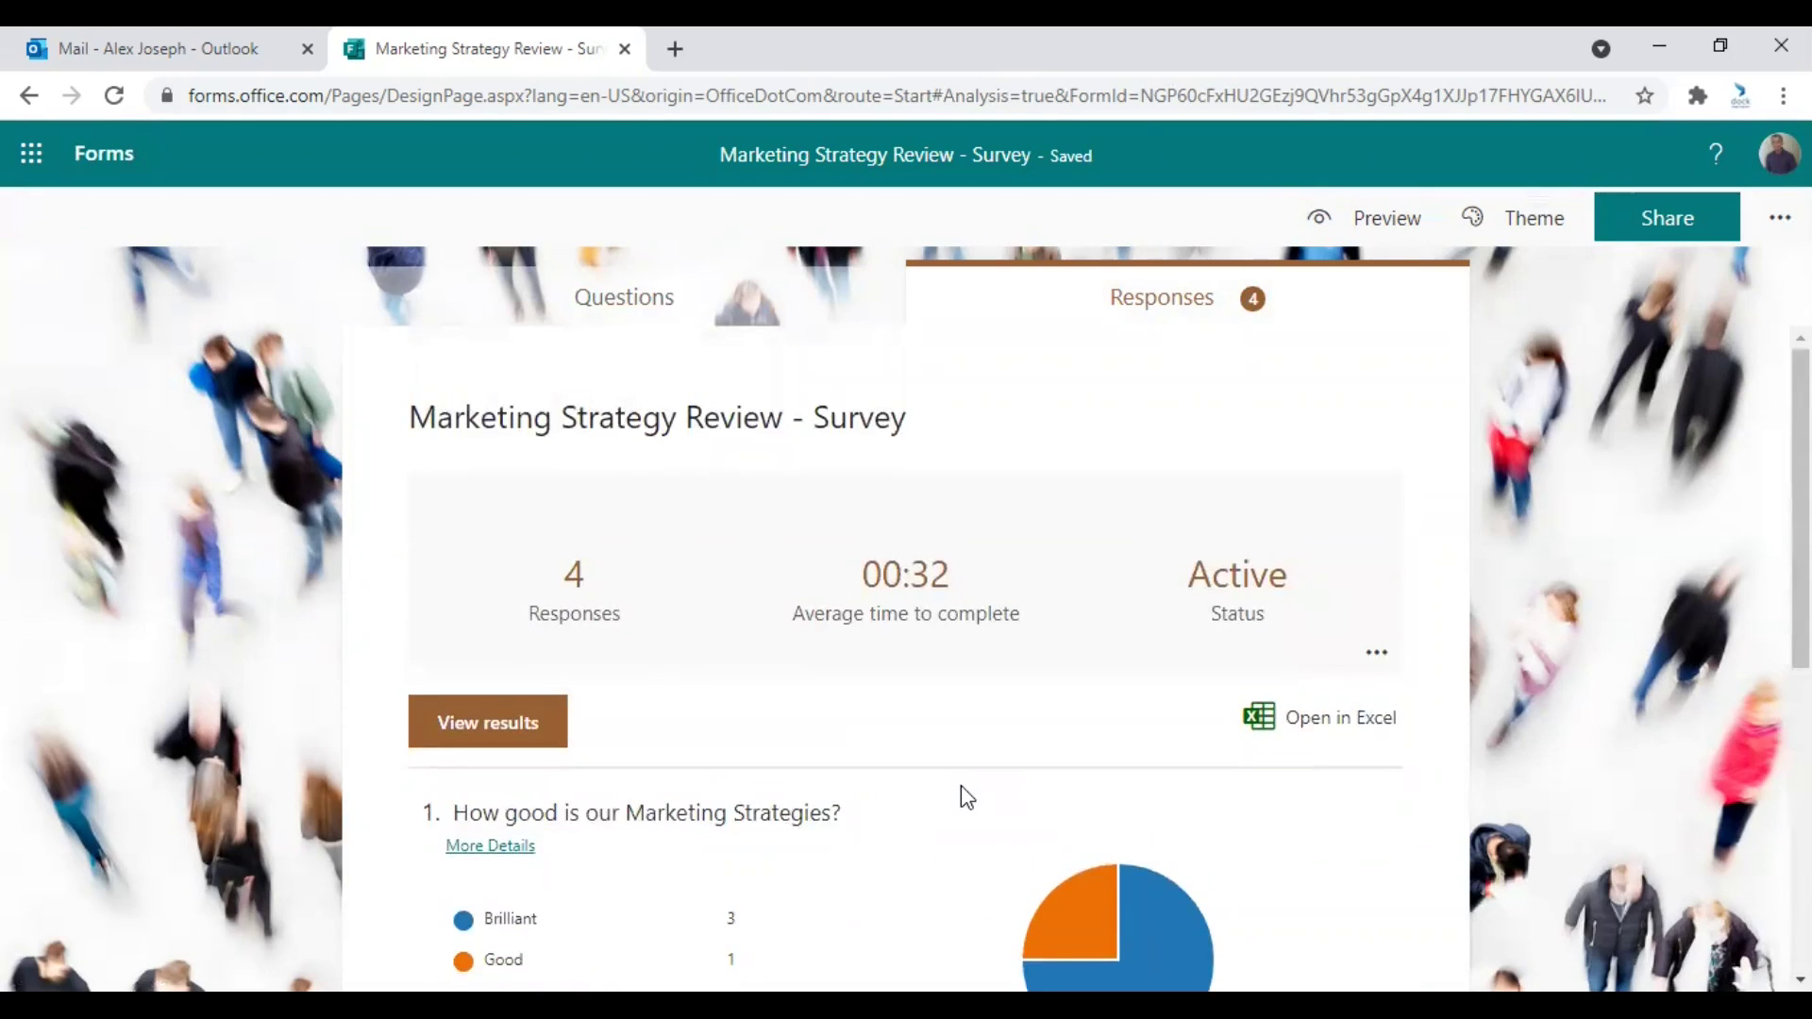
scroll(847, 738, down, 3)
click(502, 469)
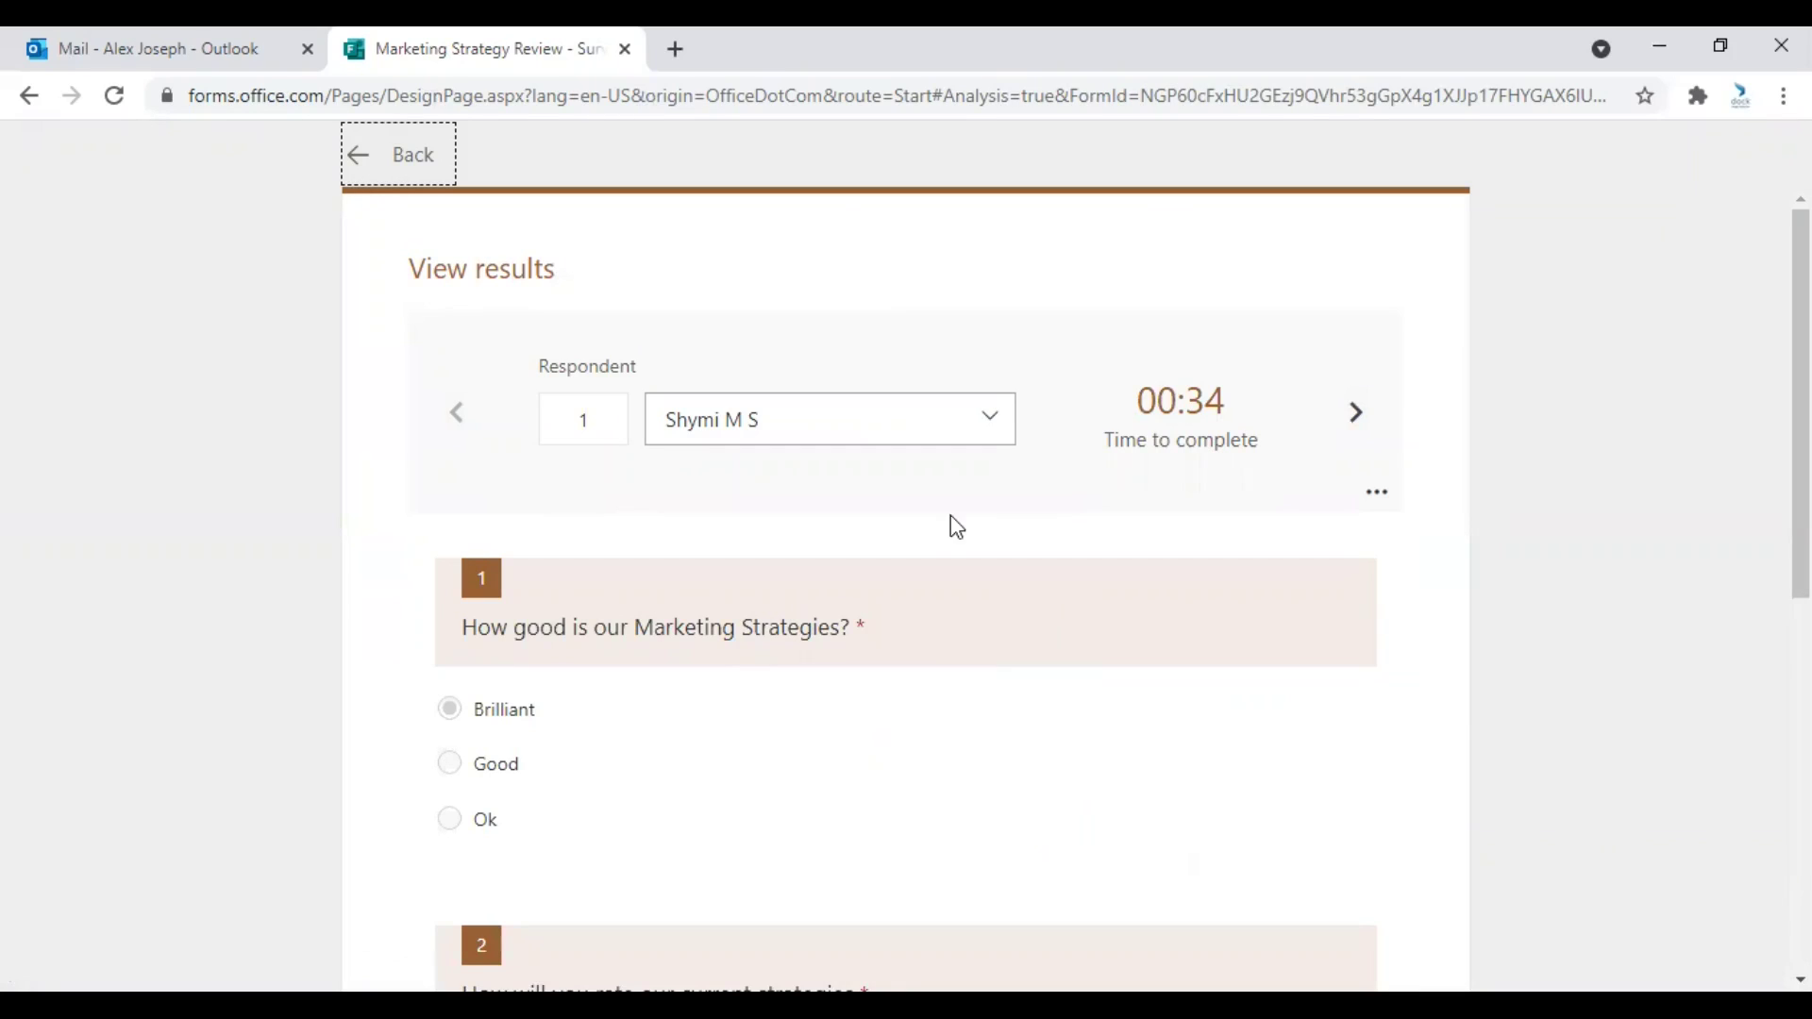
click(940, 439)
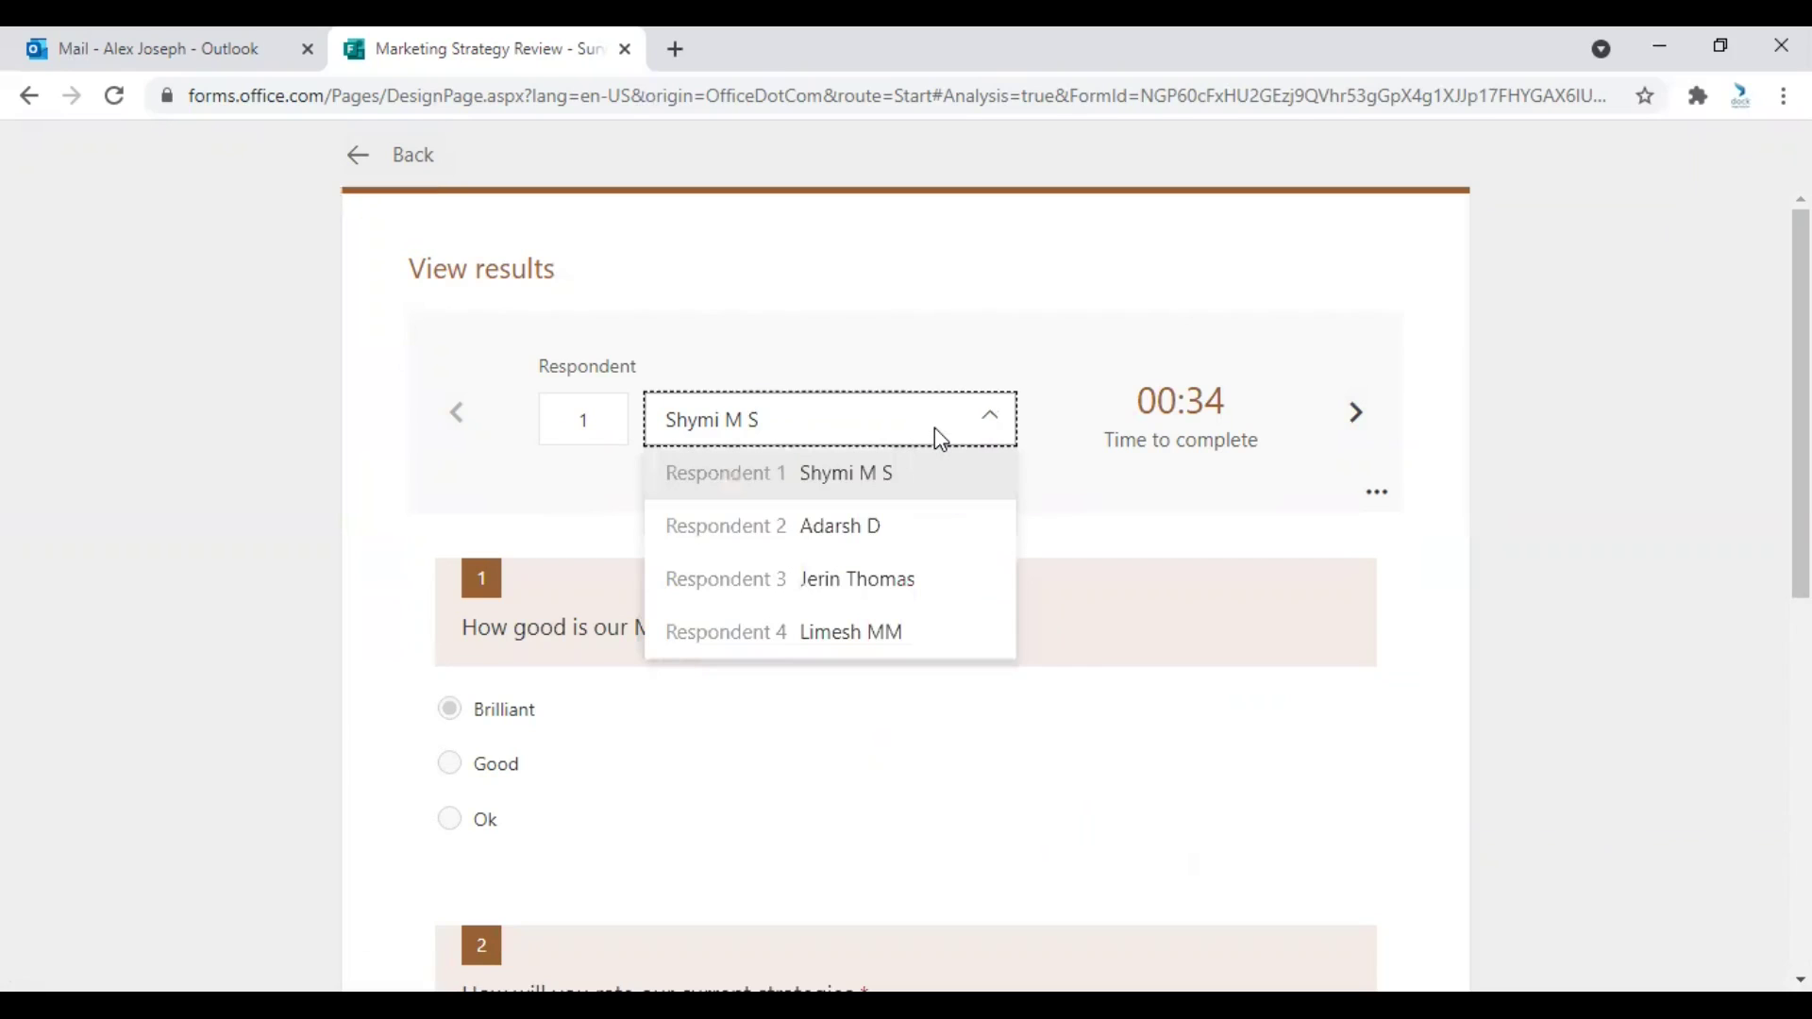
click(908, 474)
scroll(837, 440, down, 3)
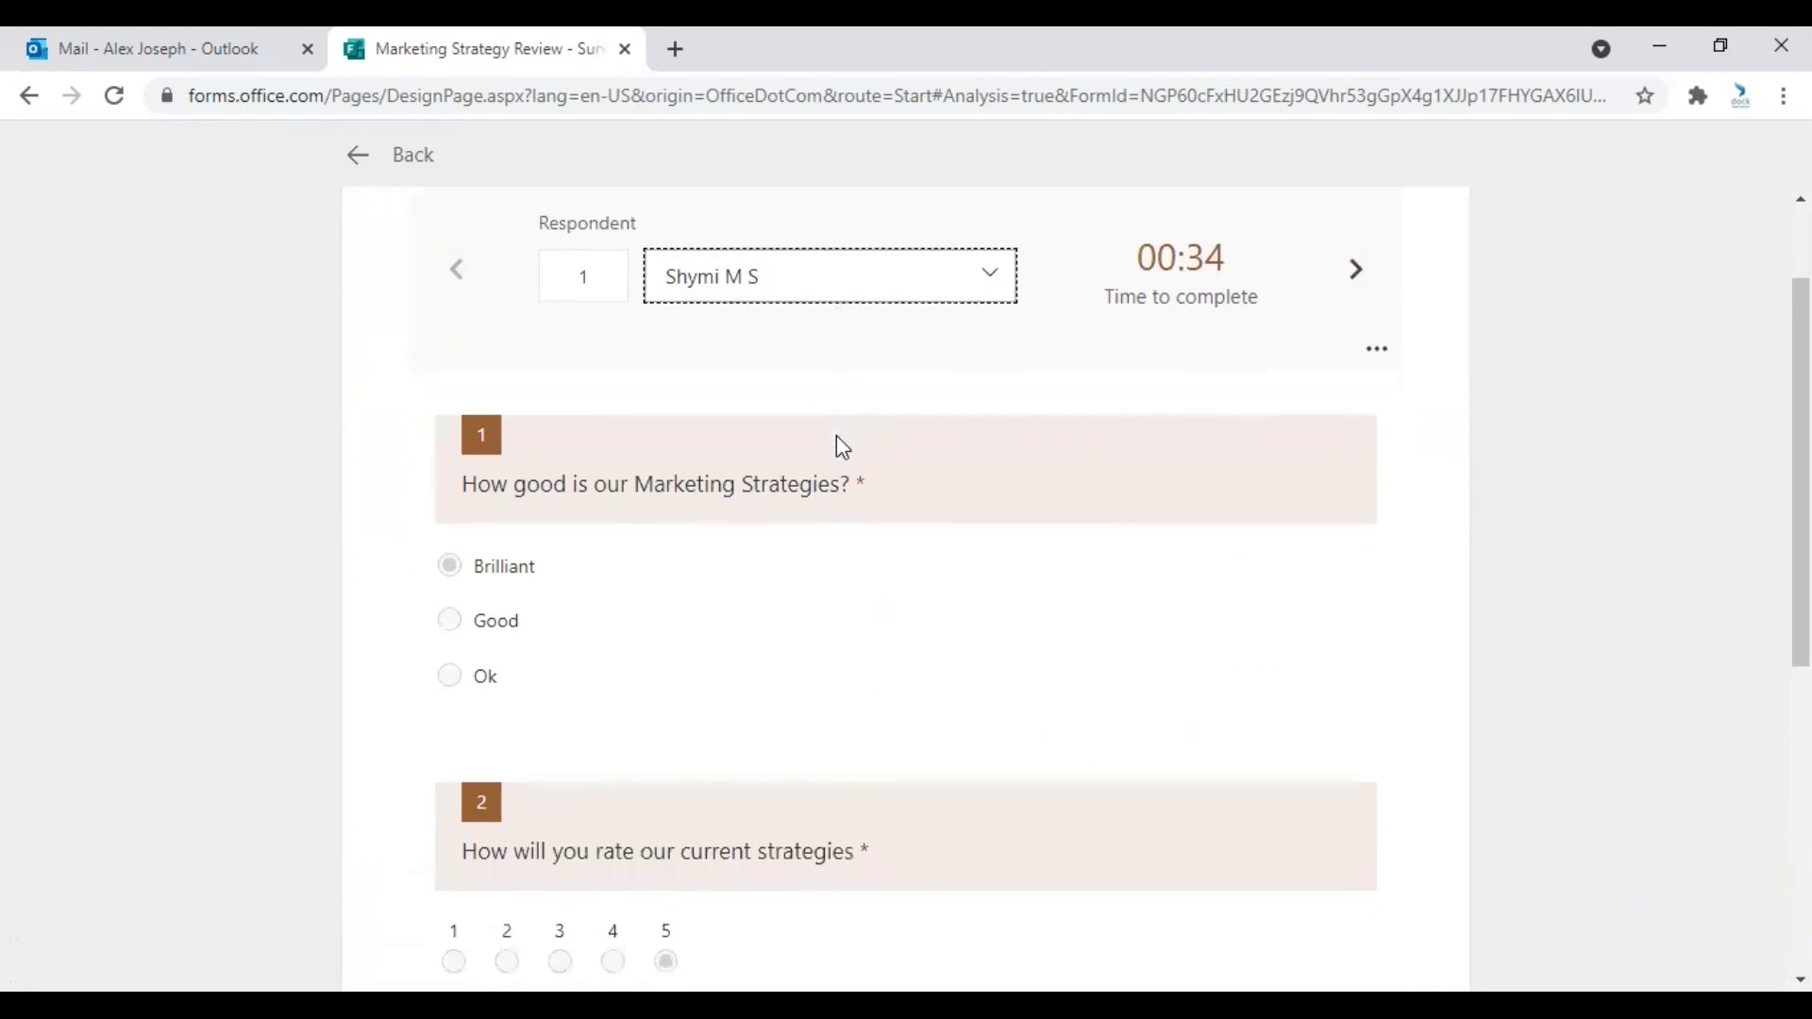
scroll(620, 578, down, 5)
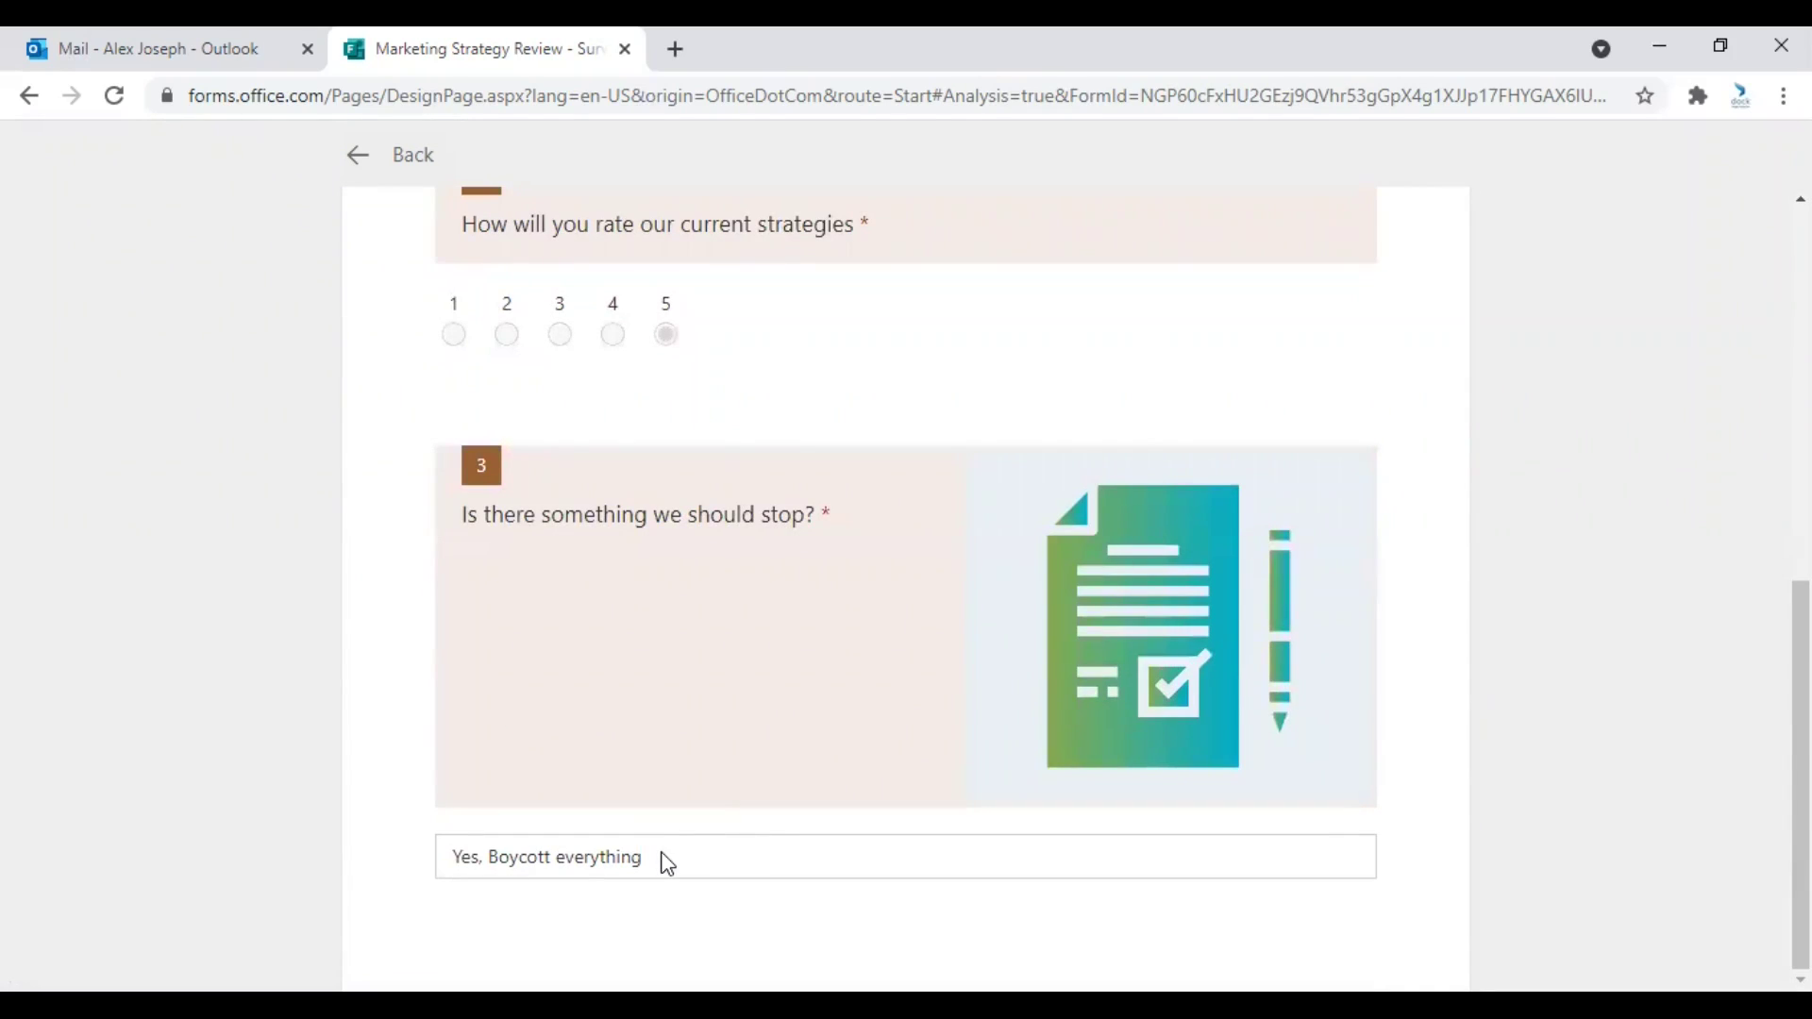
scroll(774, 743, up, 8)
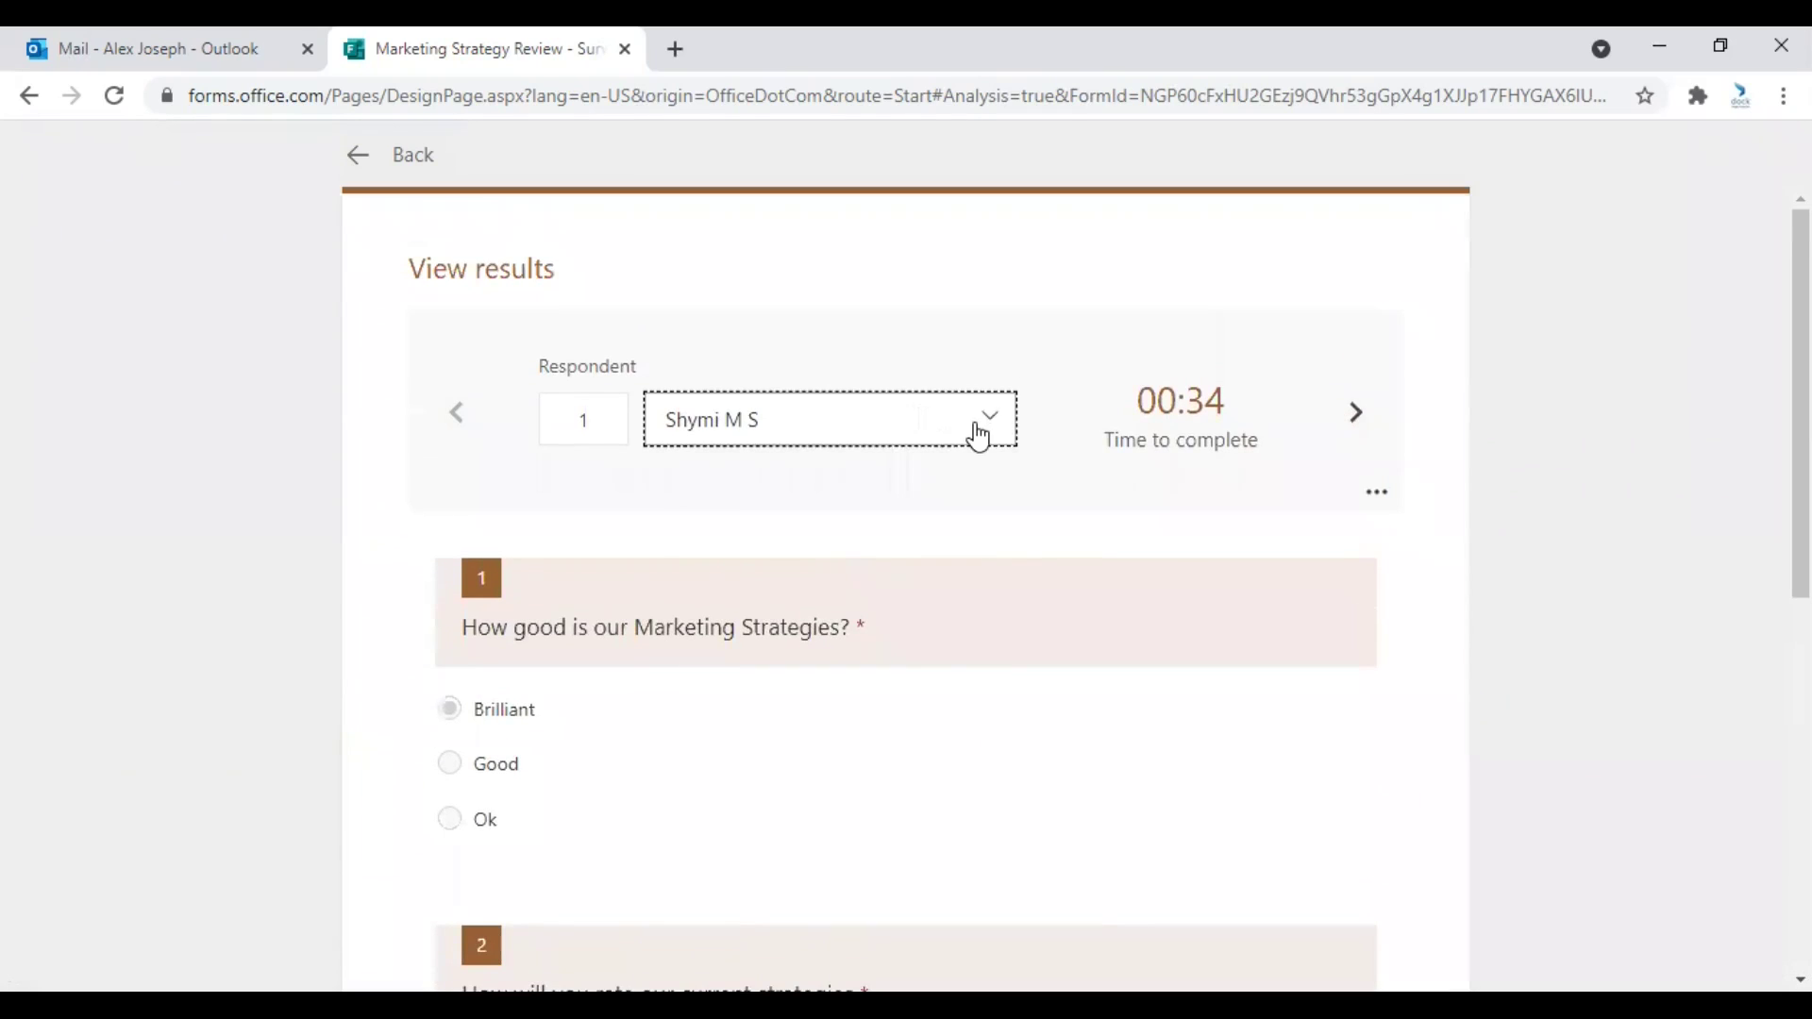
click(978, 436)
click(859, 528)
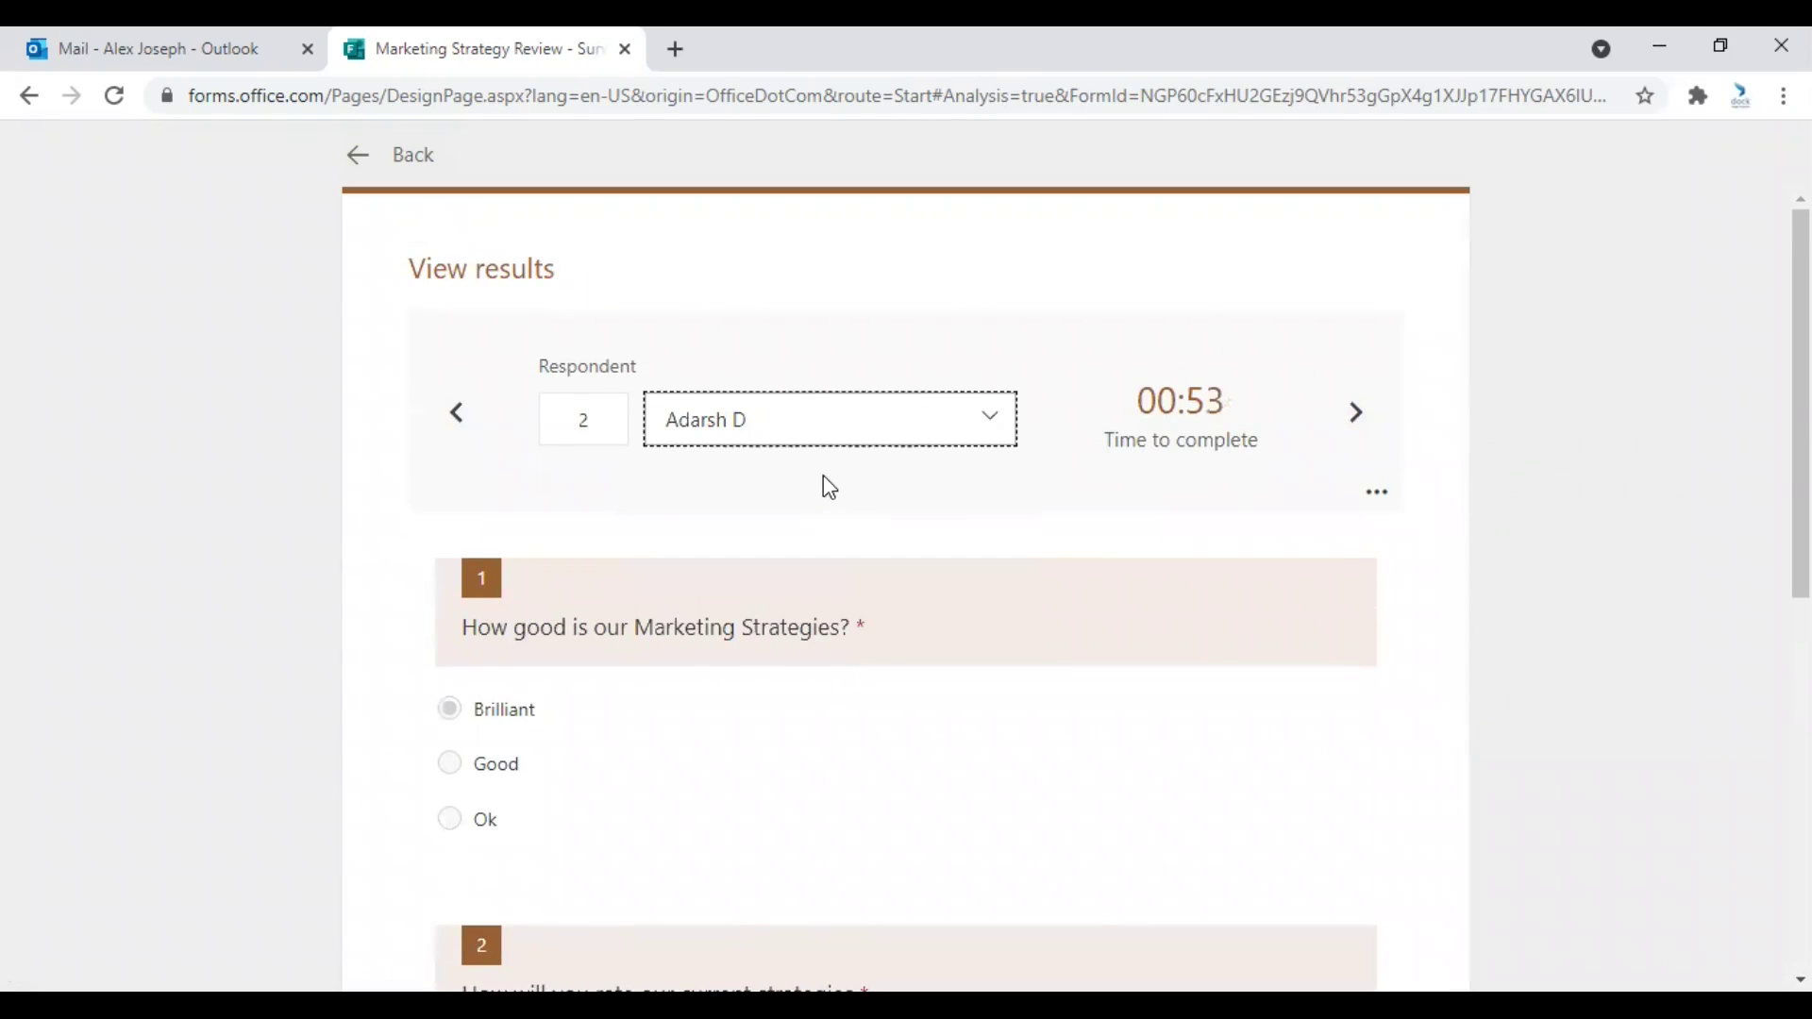
scroll(829, 488, down, 8)
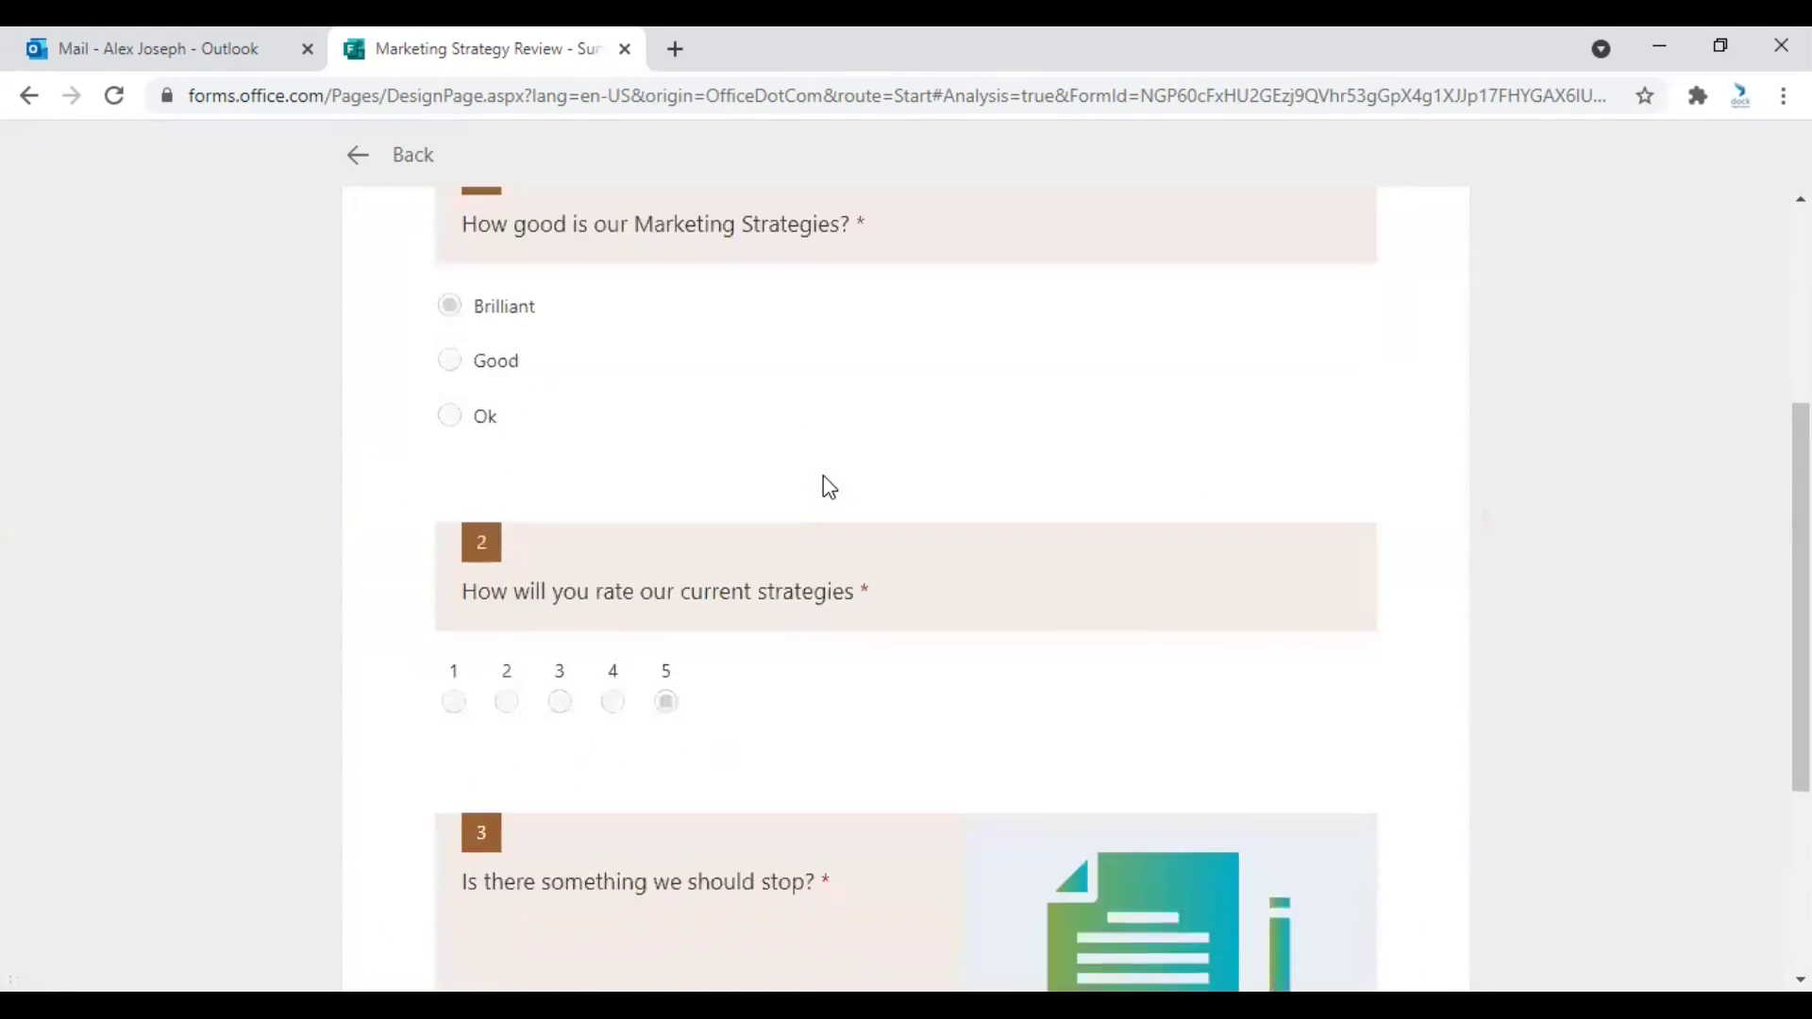
scroll(823, 474, up, 8)
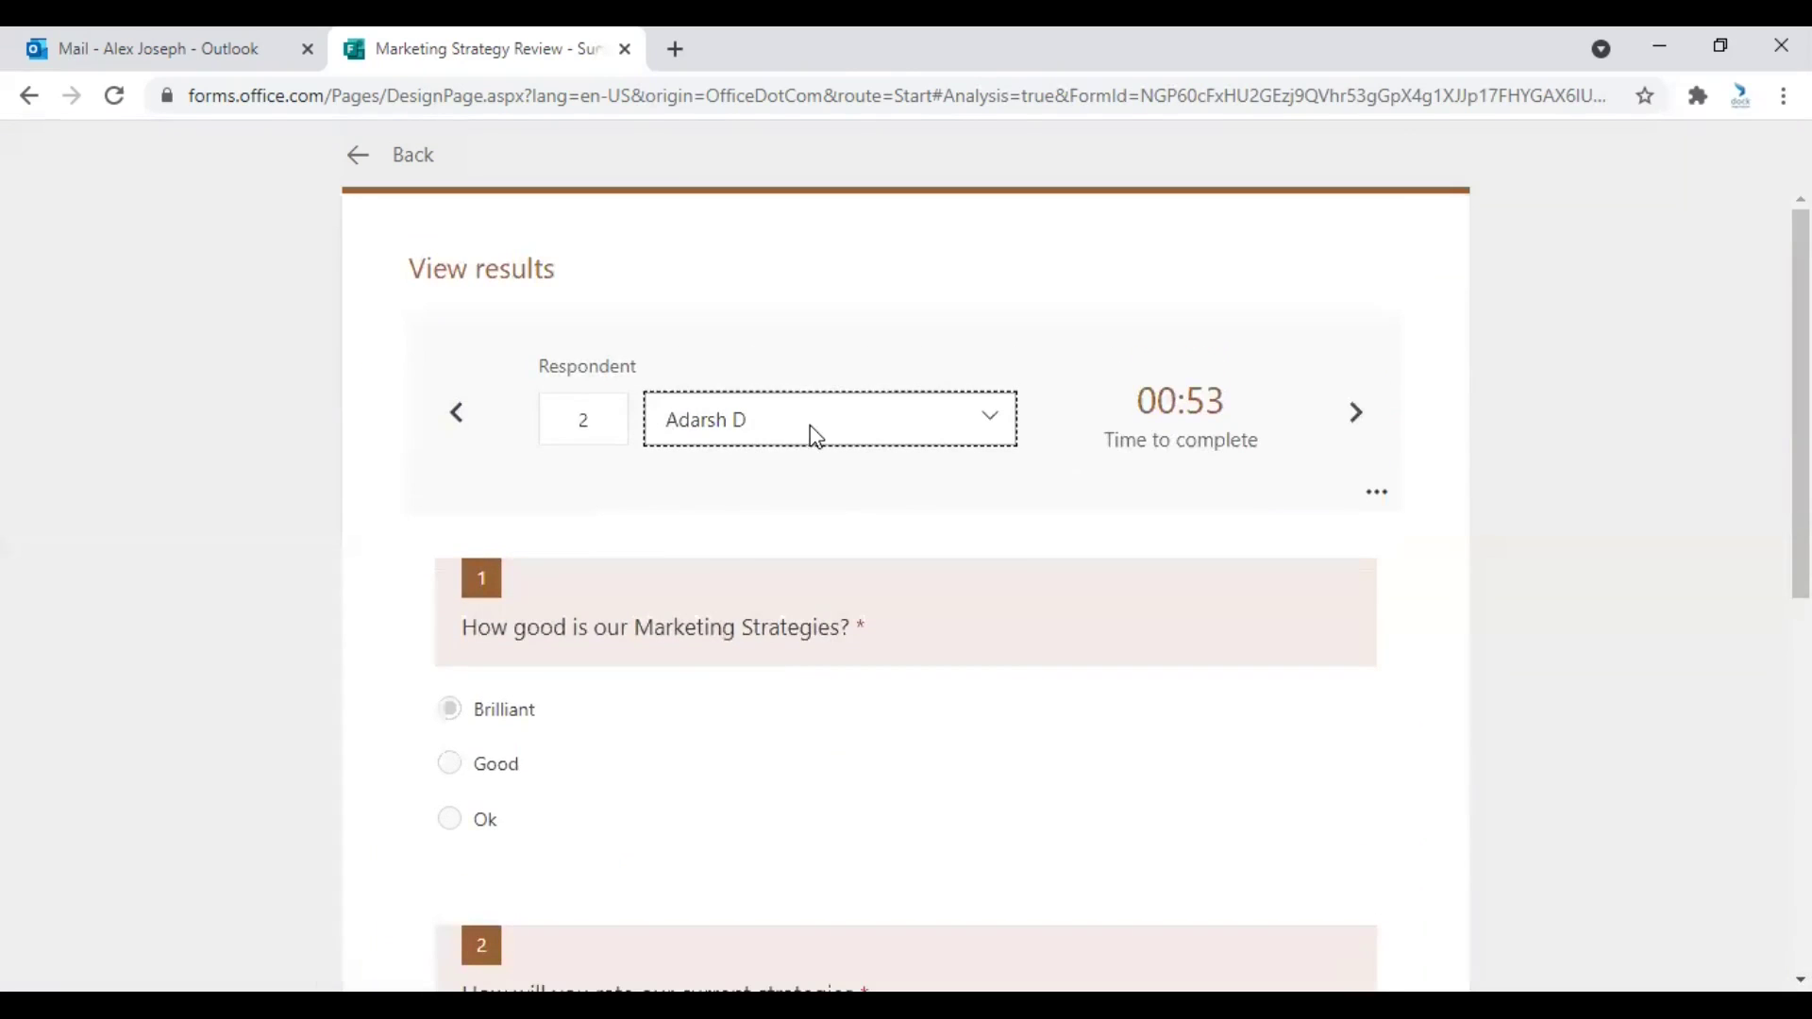
click(809, 424)
click(768, 594)
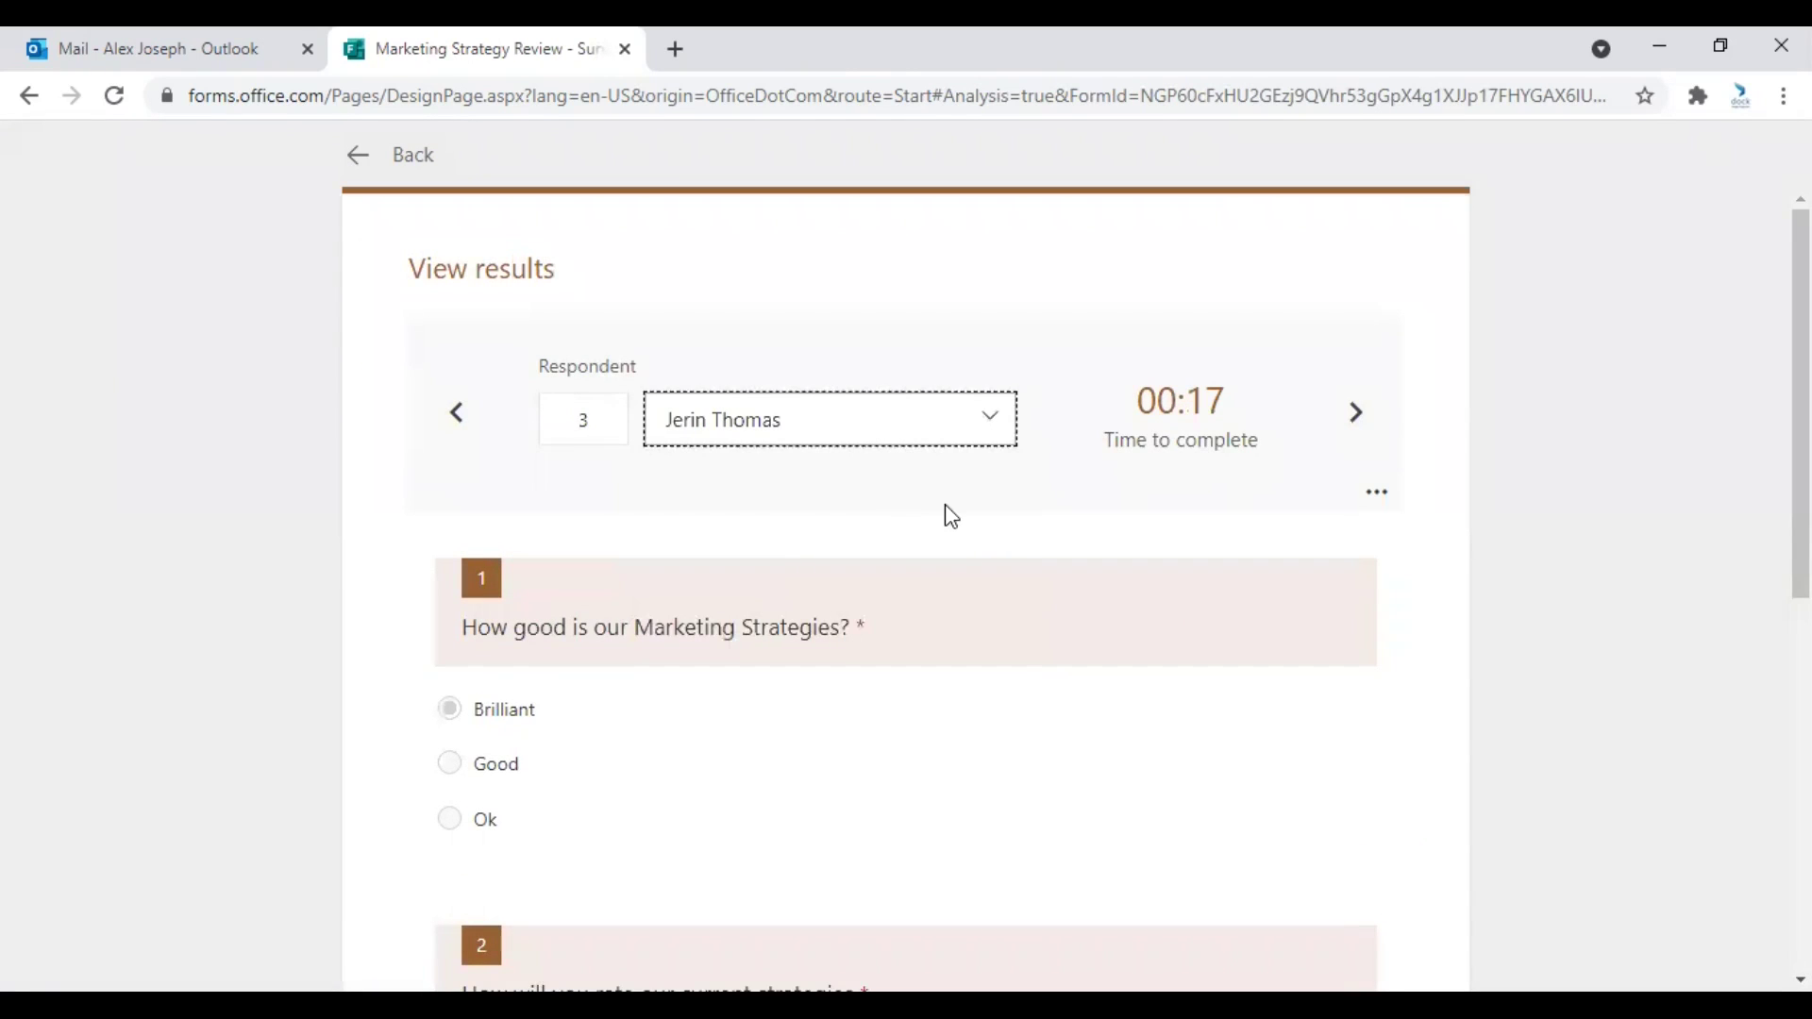
scroll(944, 506, down, 8)
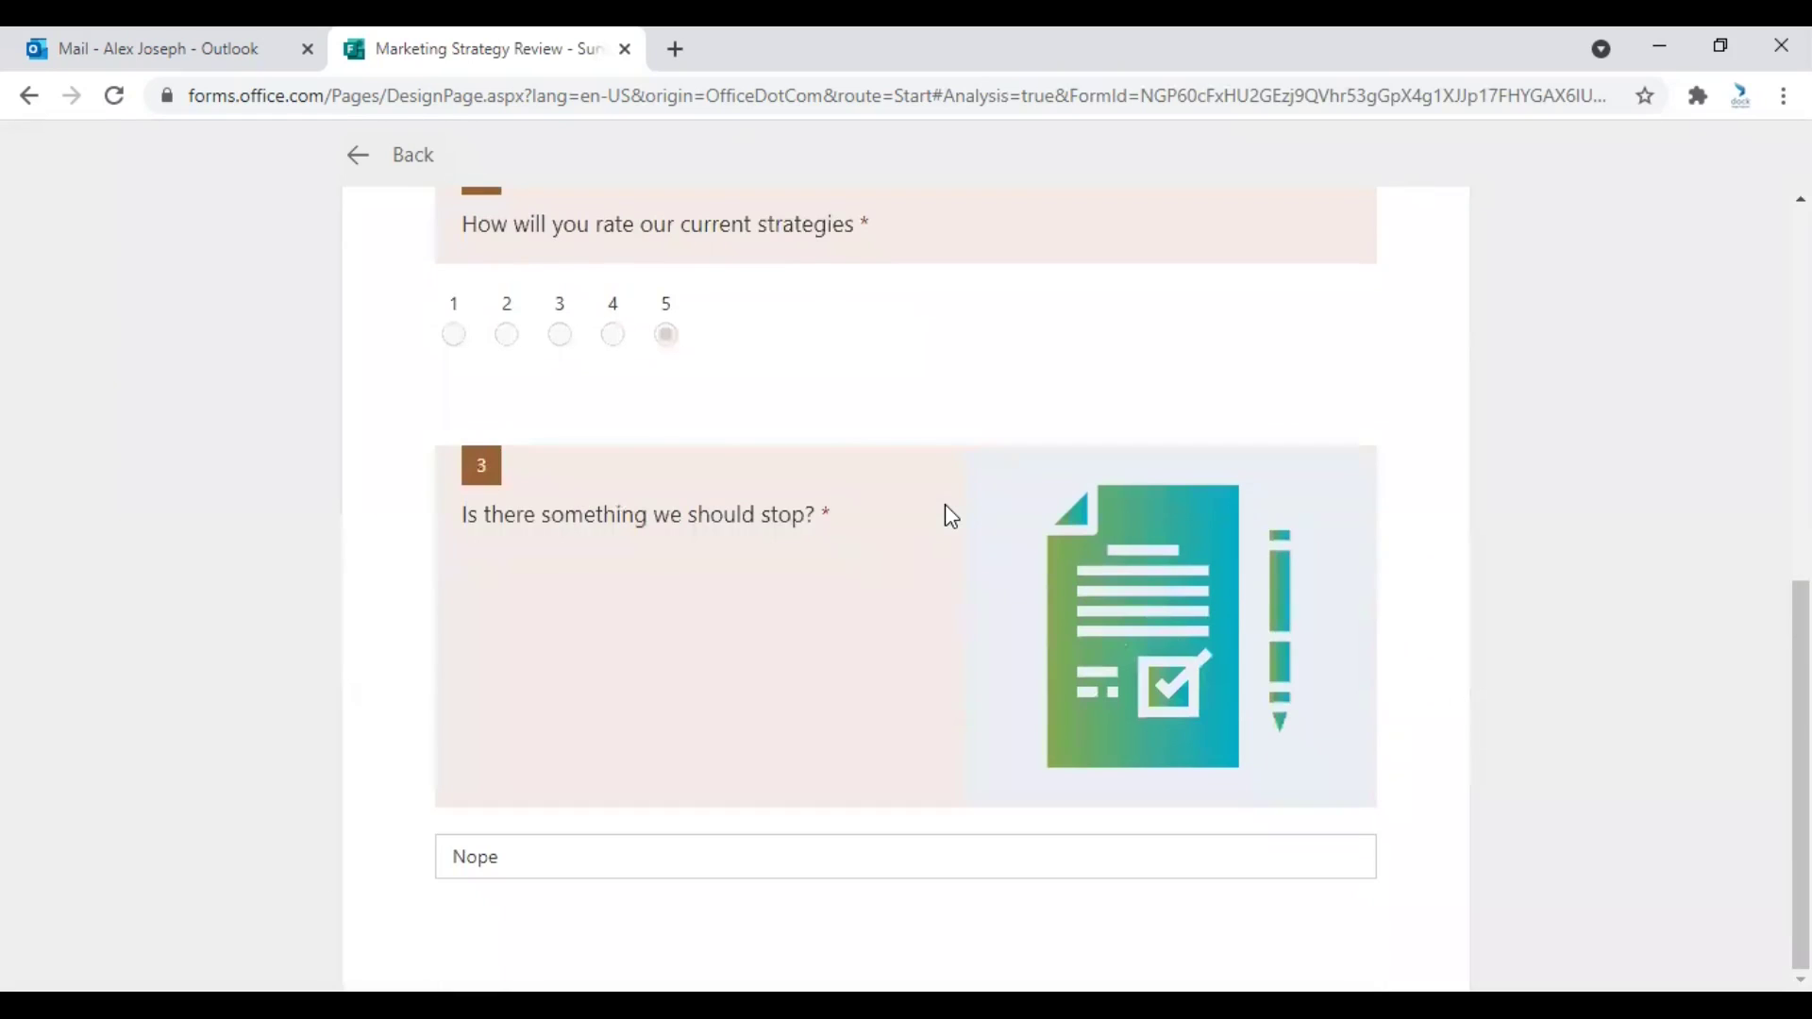
scroll(946, 506, up, 8)
click(964, 419)
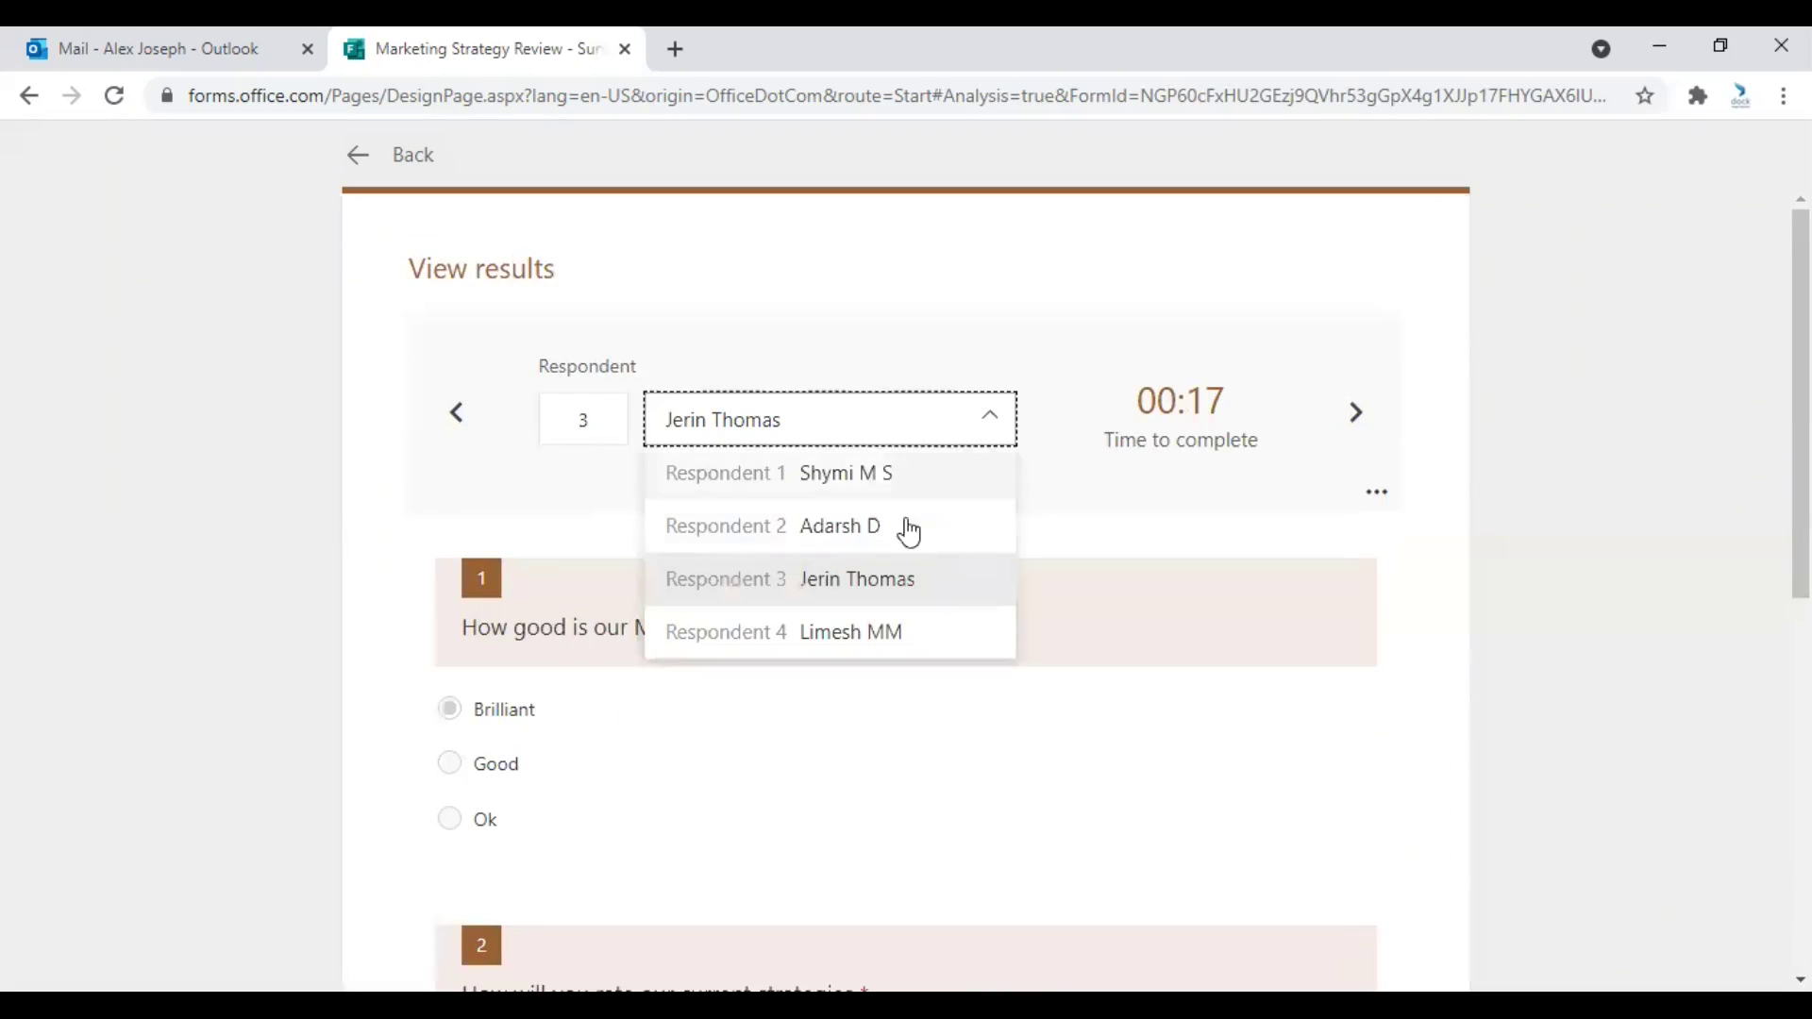
click(860, 646)
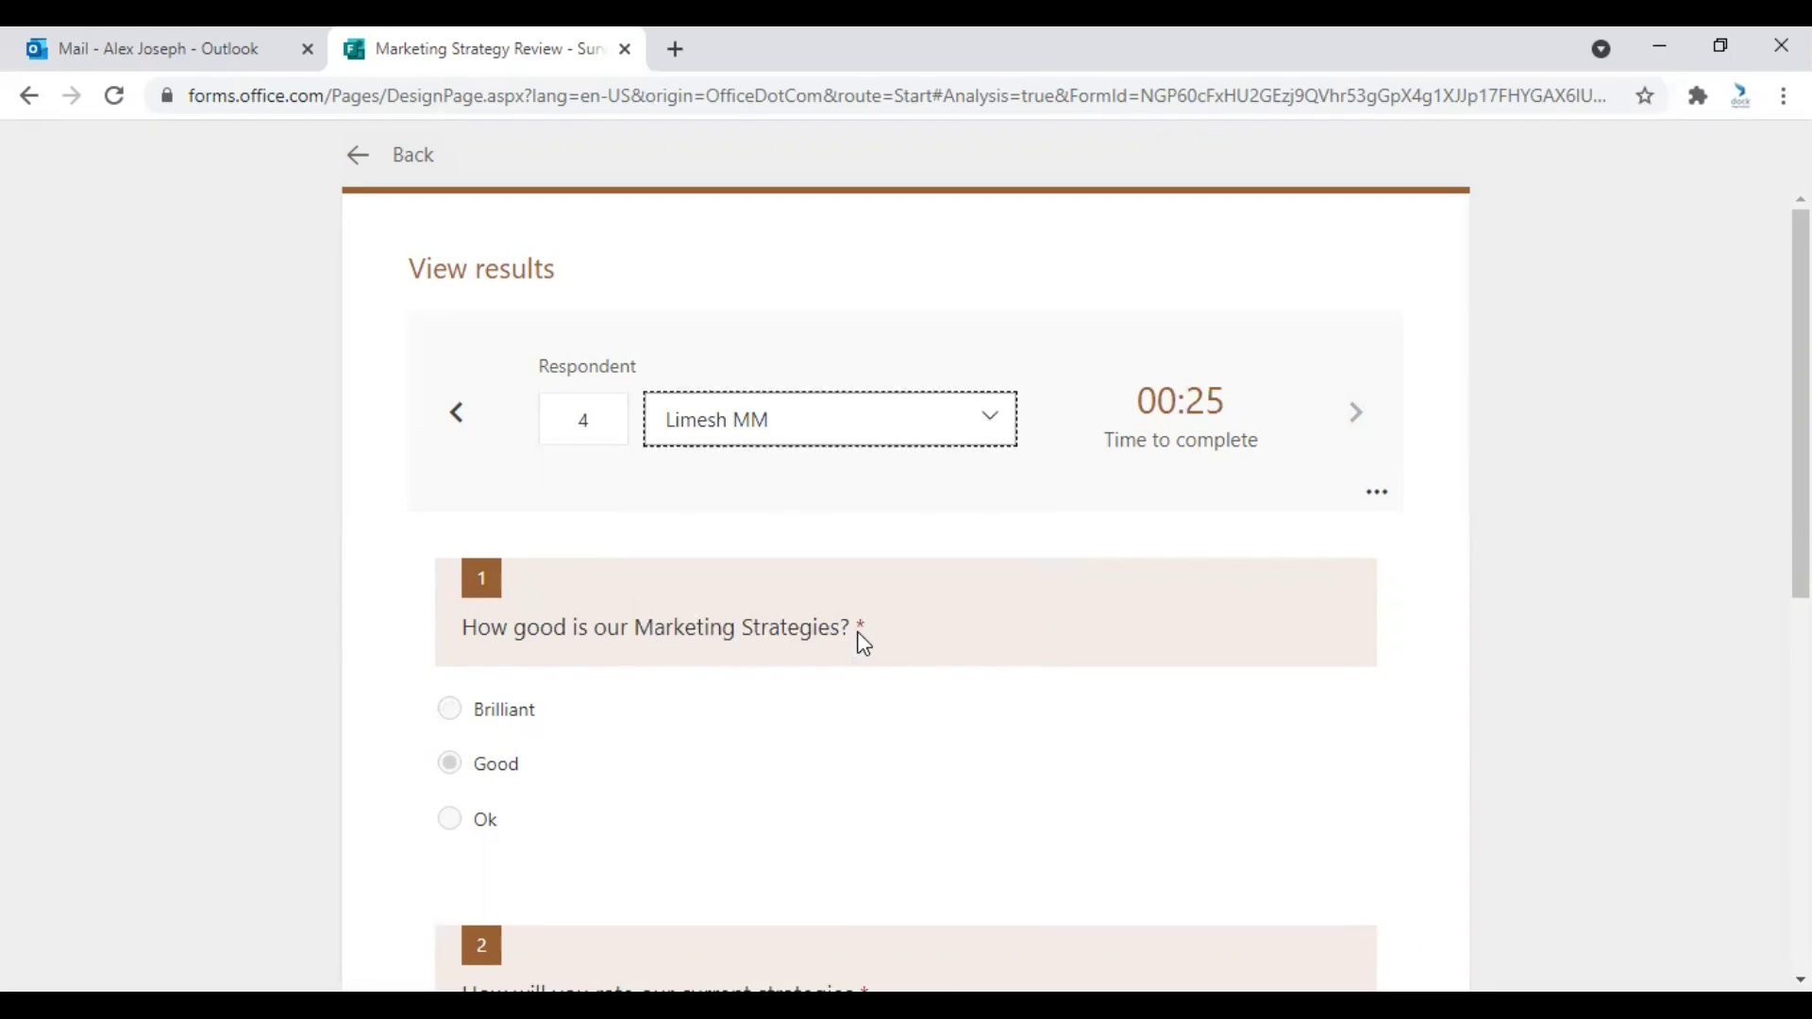
scroll(1035, 519, down, 1)
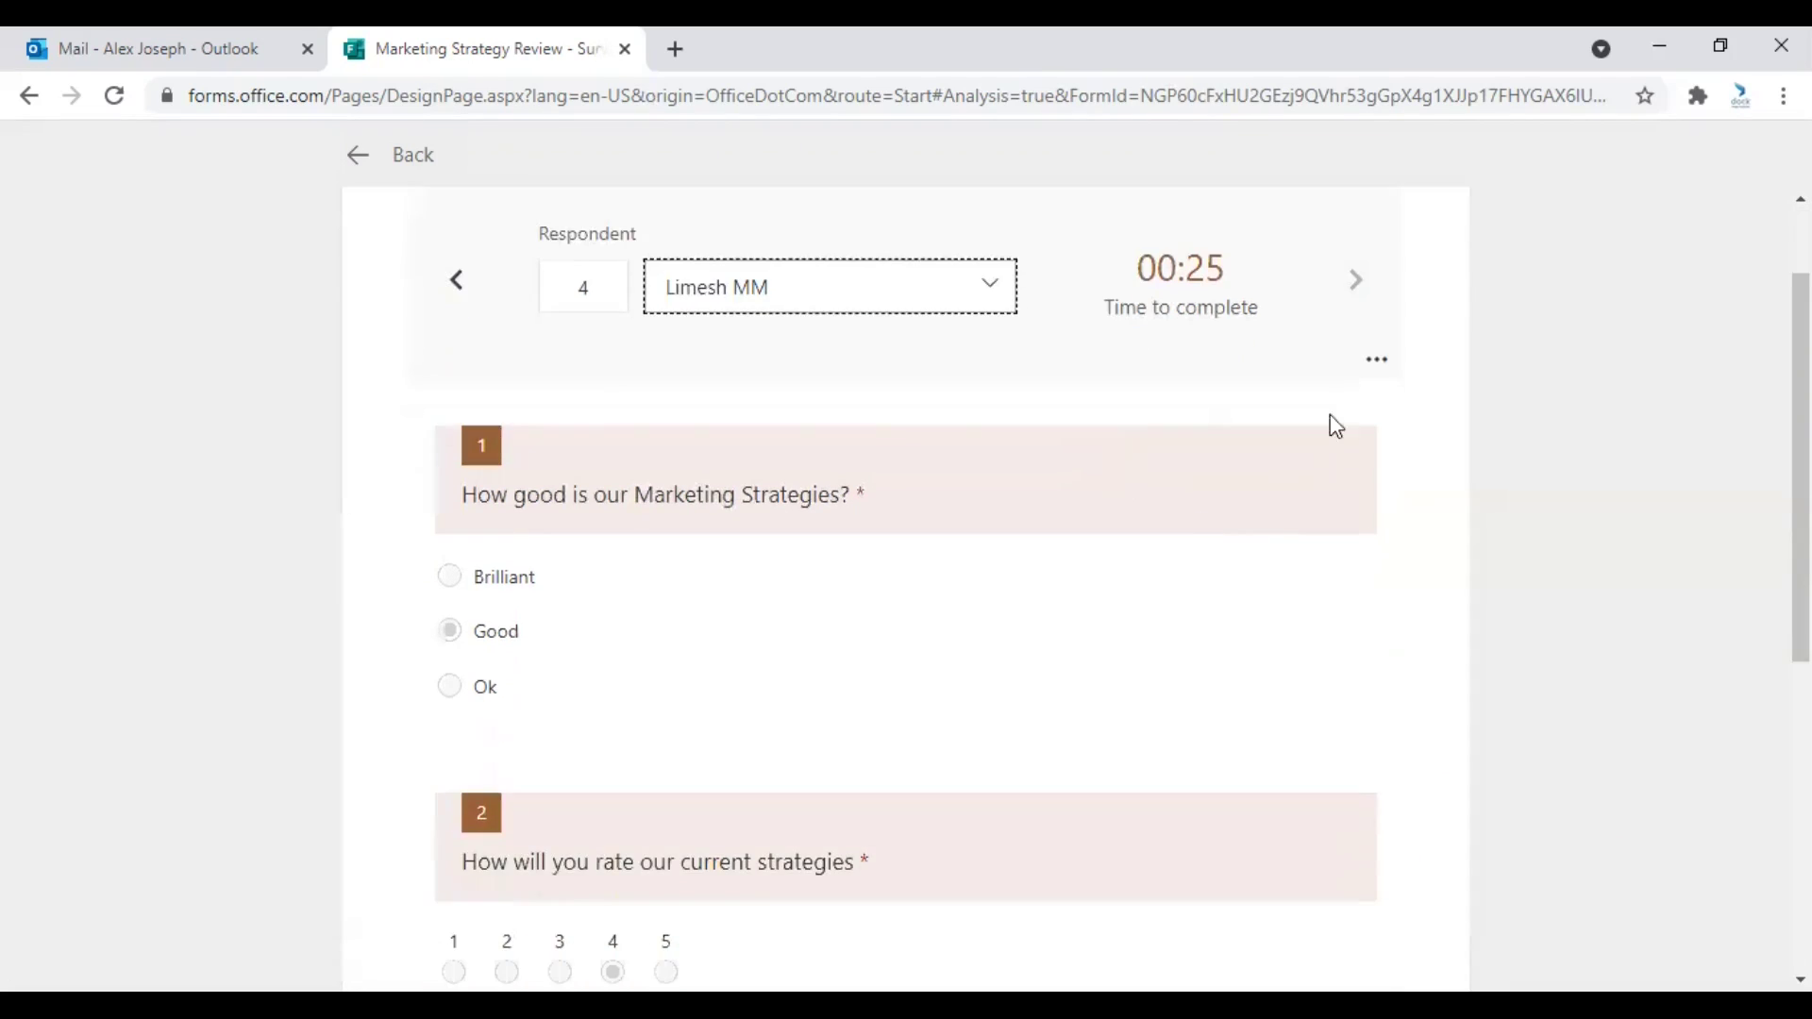
click(1376, 363)
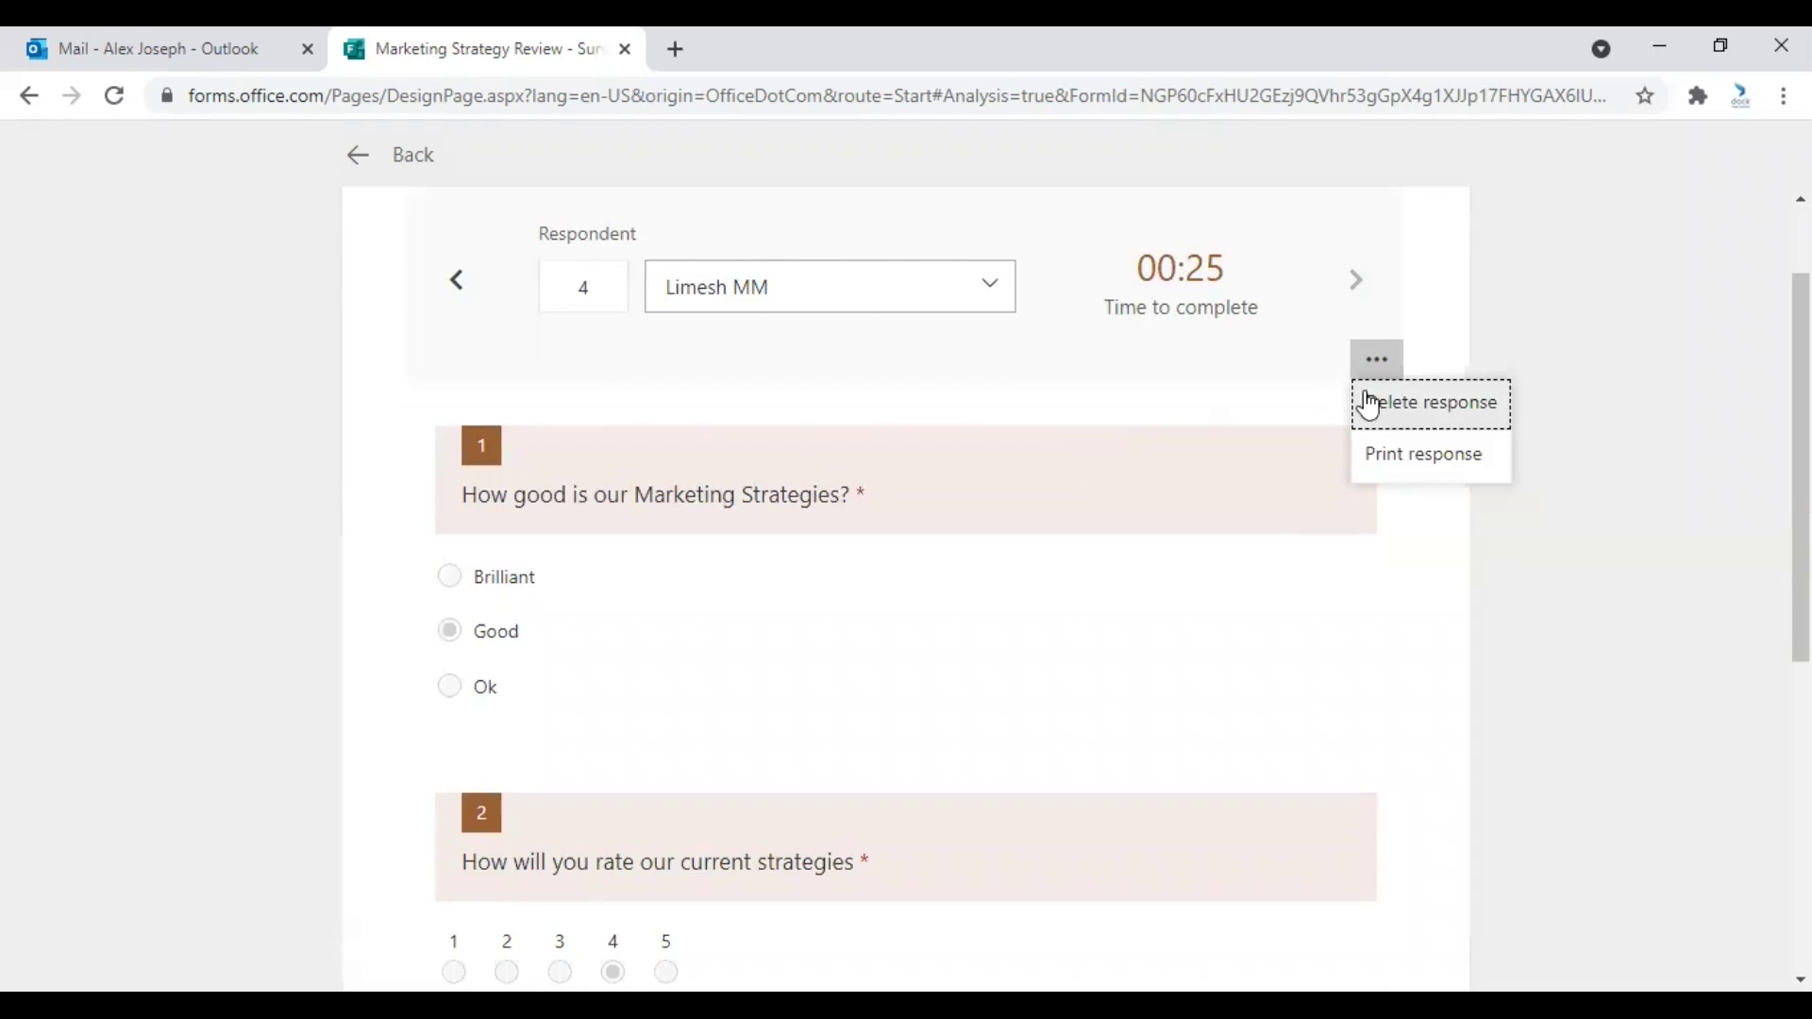
scroll(1201, 503, down, 1)
scroll(1201, 503, down, 5)
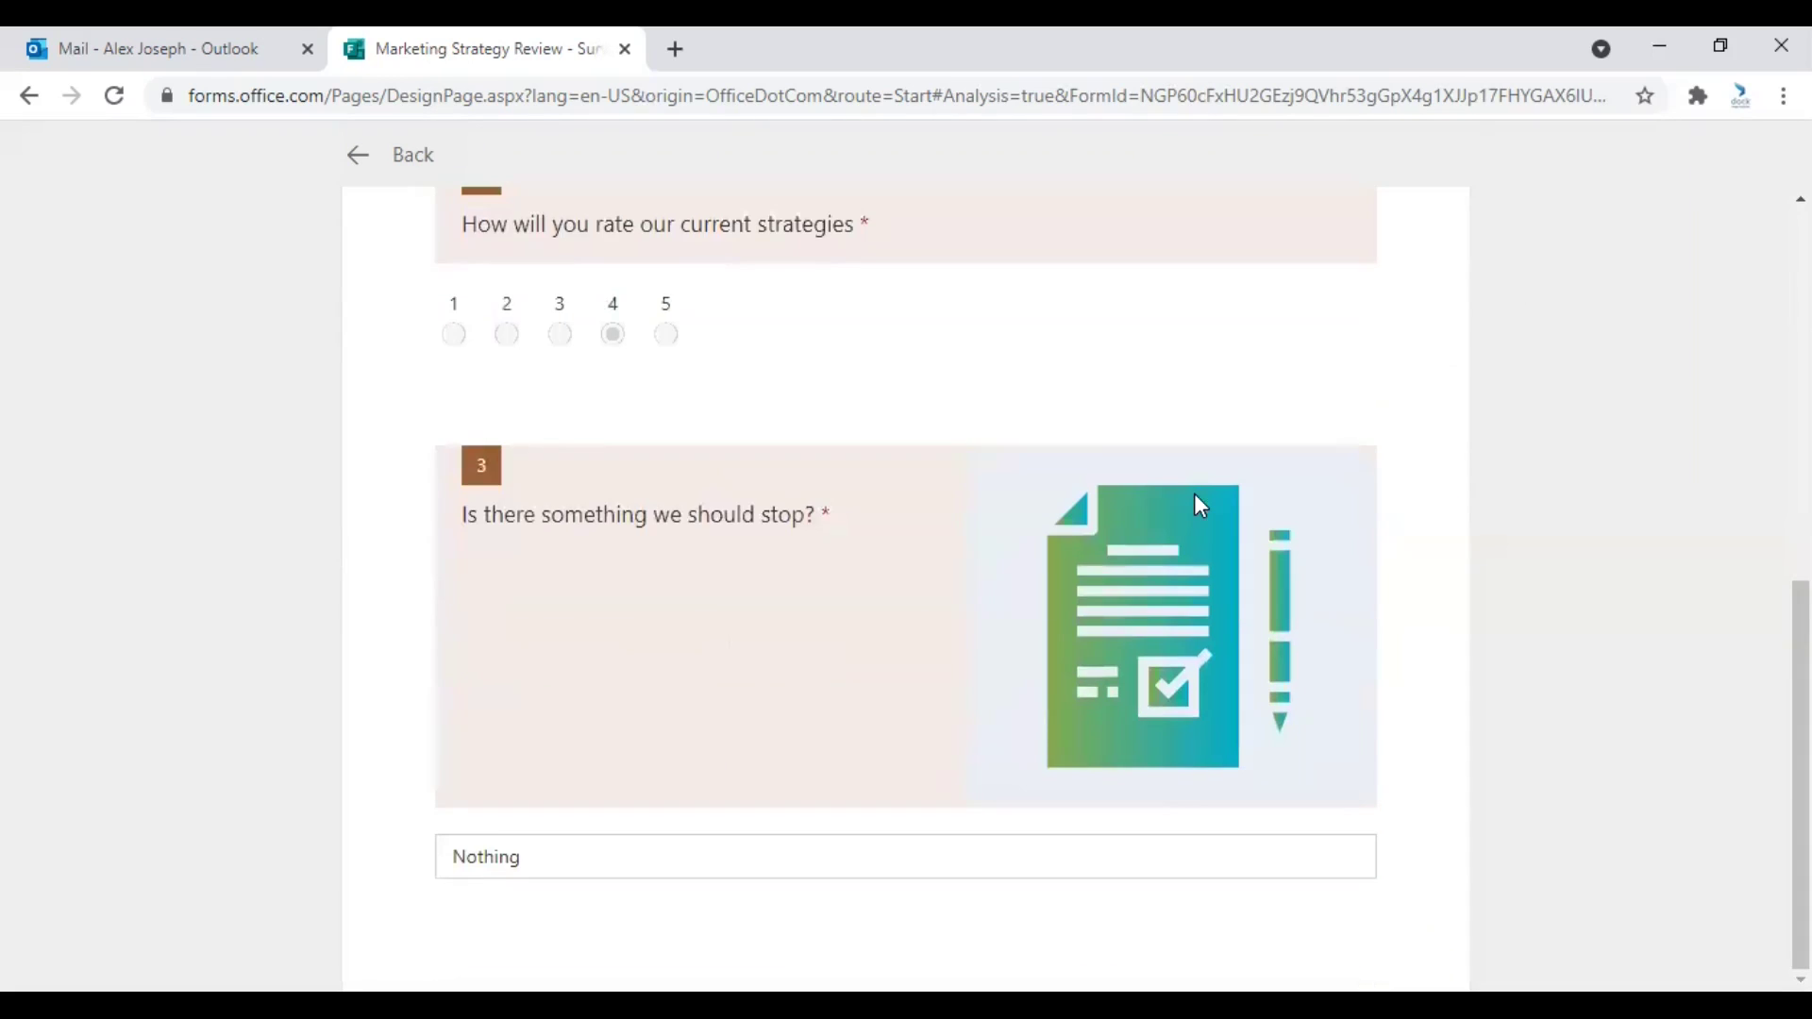
scroll(1195, 502, up, 6)
click(387, 162)
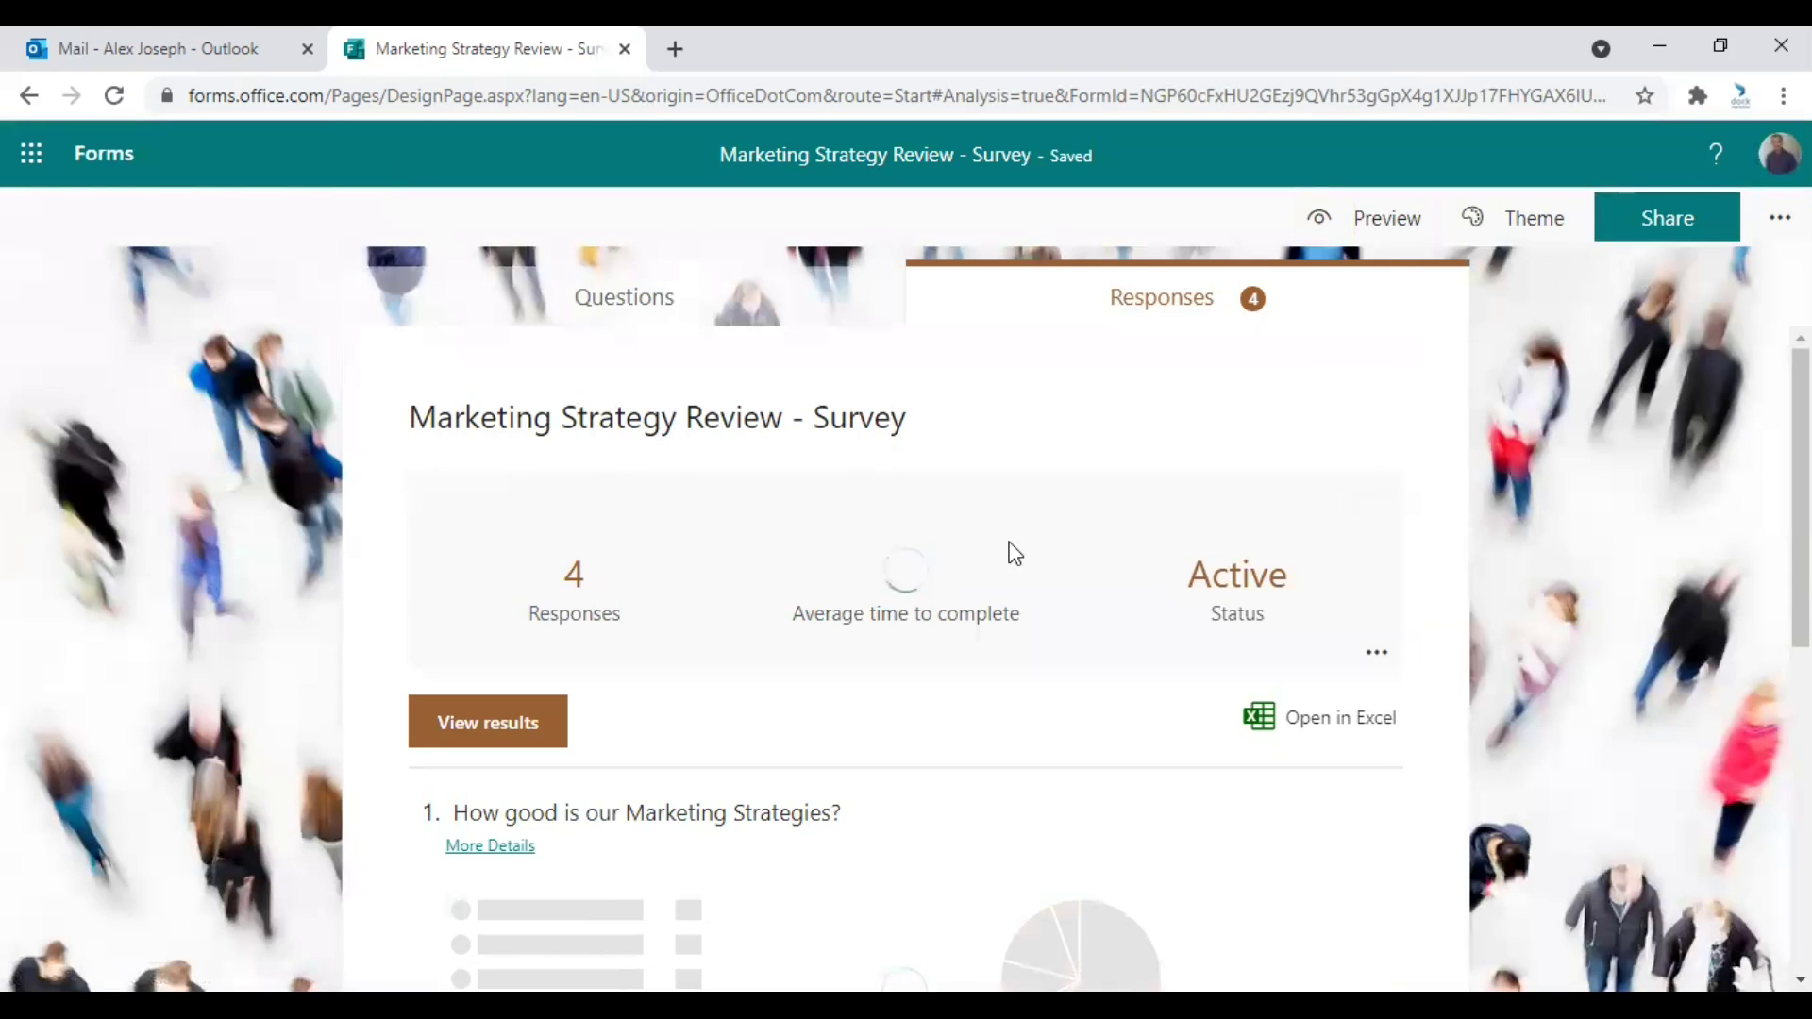
- Return to the survey's Questions design page
click(725, 307)
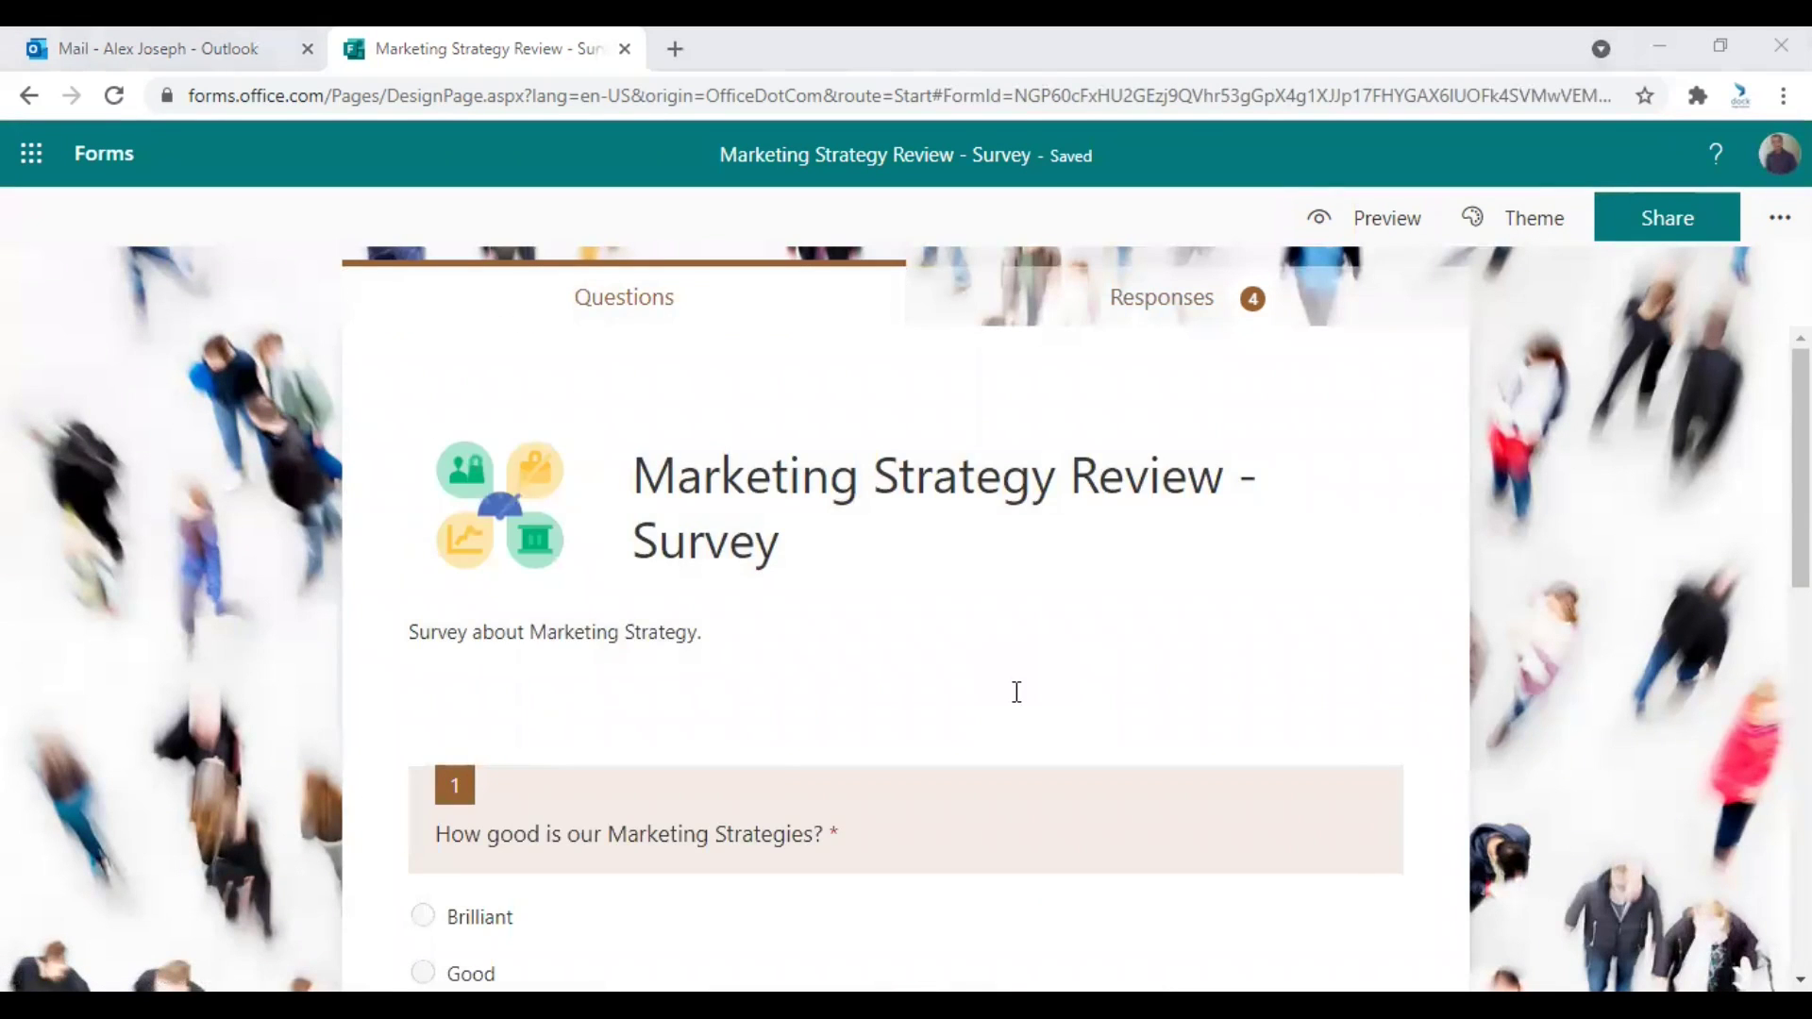